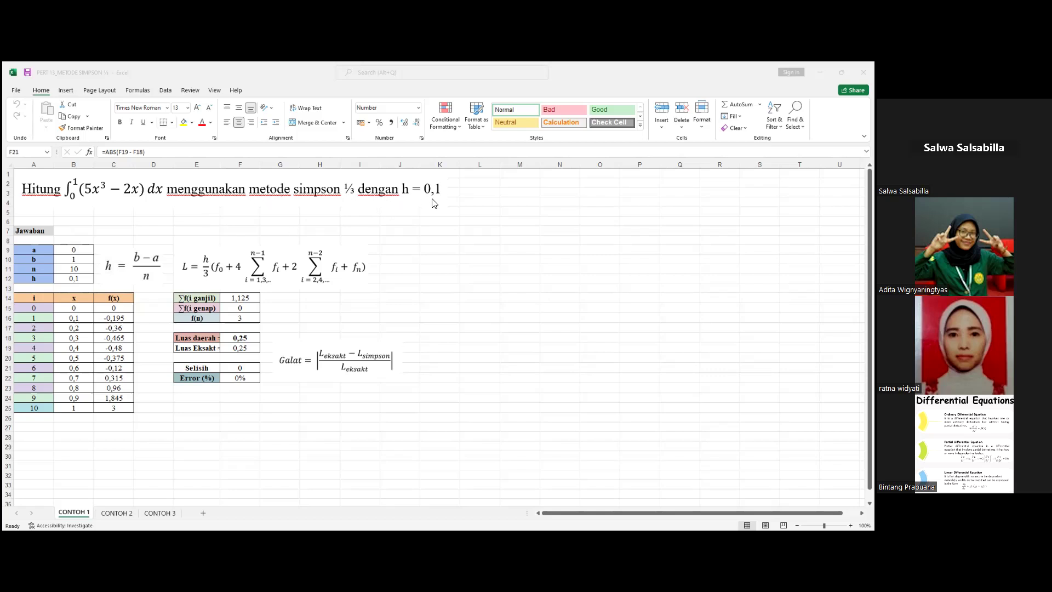
Examine the parameter cells a, b, n and h, including the references used in the formula for n in B11
{"action": "left_click", "coordinate": [73, 254]}
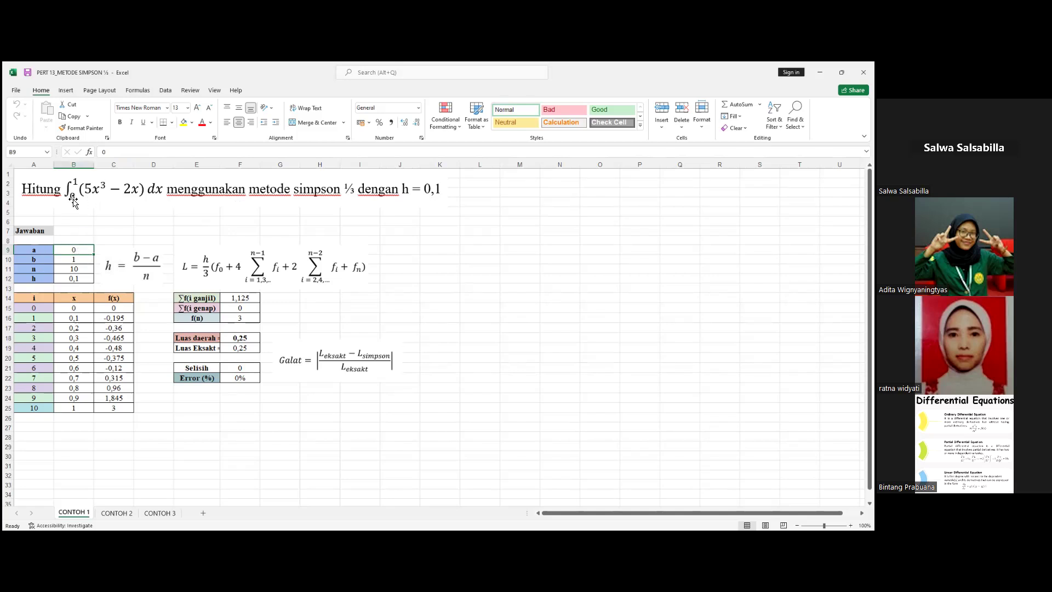
{"action": "left_click", "coordinate": [76, 260]}
{"action": "left_click", "coordinate": [80, 279]}
{"action": "left_click", "coordinate": [81, 269]}
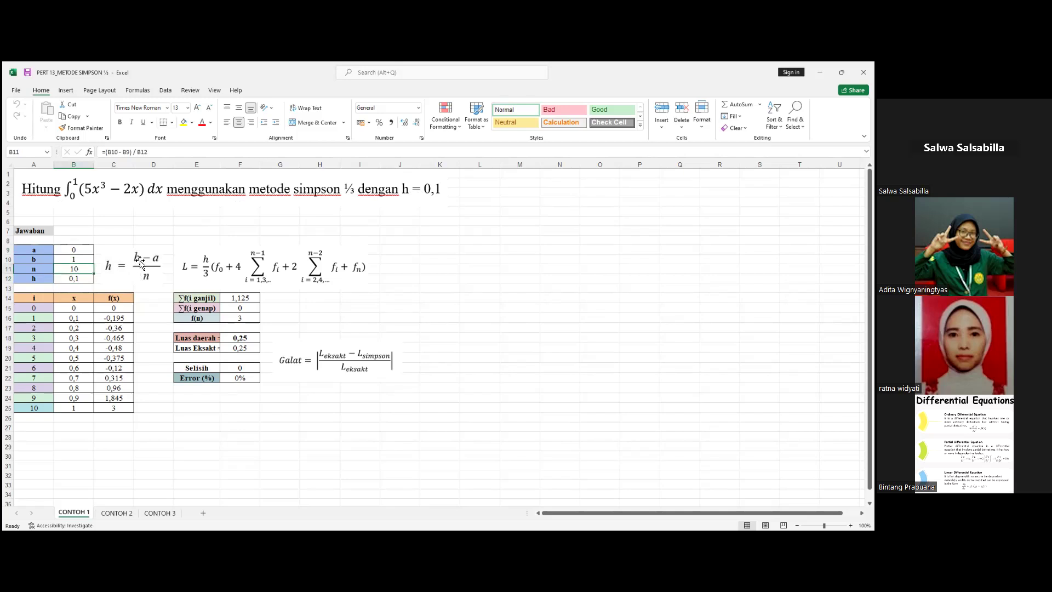
{"action": "left_click", "coordinate": [157, 152]}
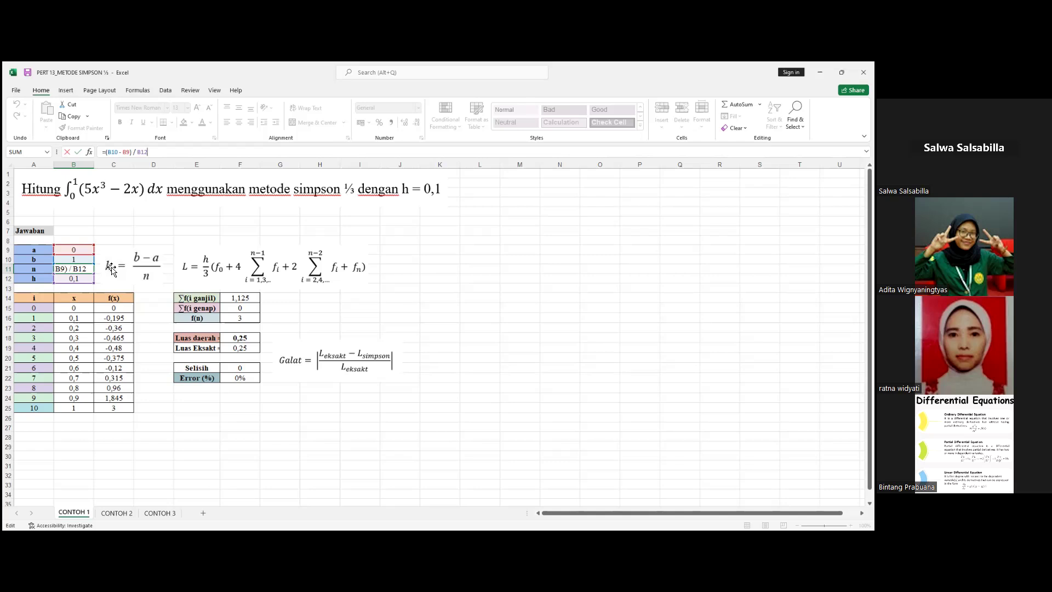
{"action": "left_click", "coordinate": [113, 153]}
{"action": "left_click", "coordinate": [144, 153]}
{"action": "left_click", "coordinate": [80, 269]}
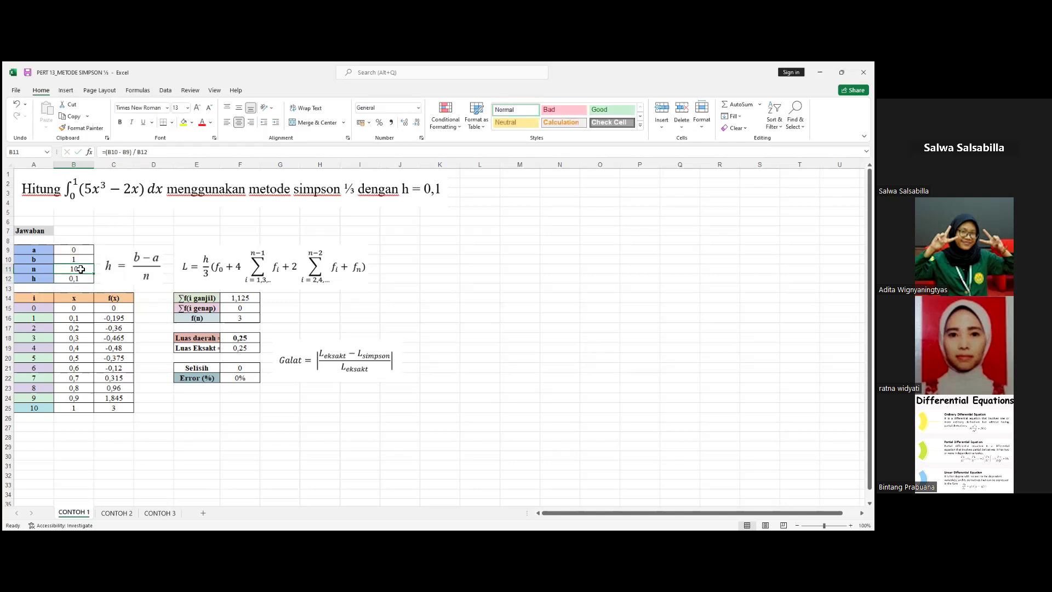
Examine the i, x and f(x) headers, the first and last i values, and the starting x value against a
{"action": "left_click", "coordinate": [49, 299]}
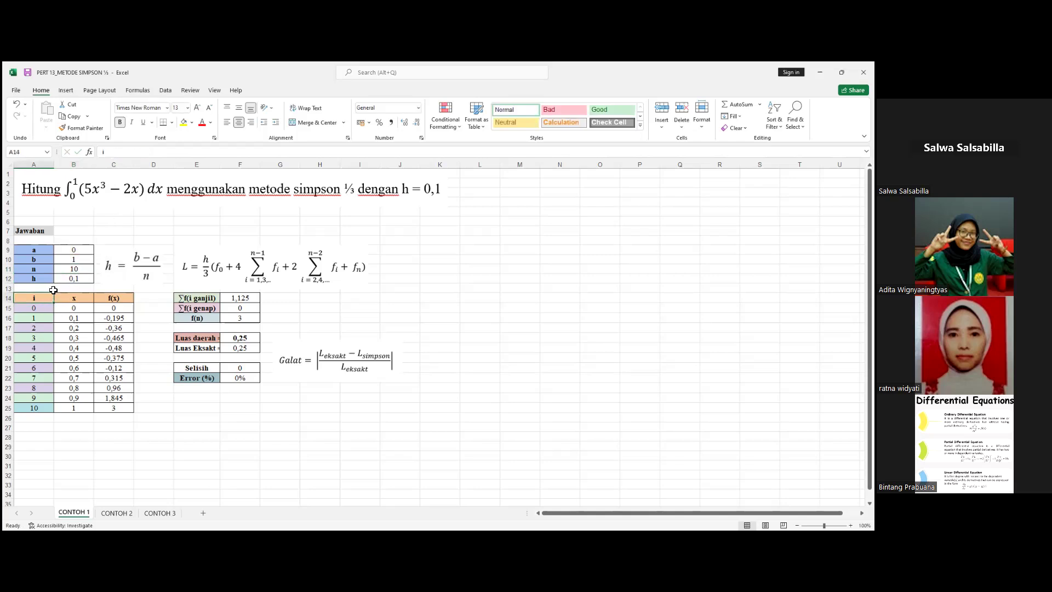
{"action": "left_click", "coordinate": [72, 299]}
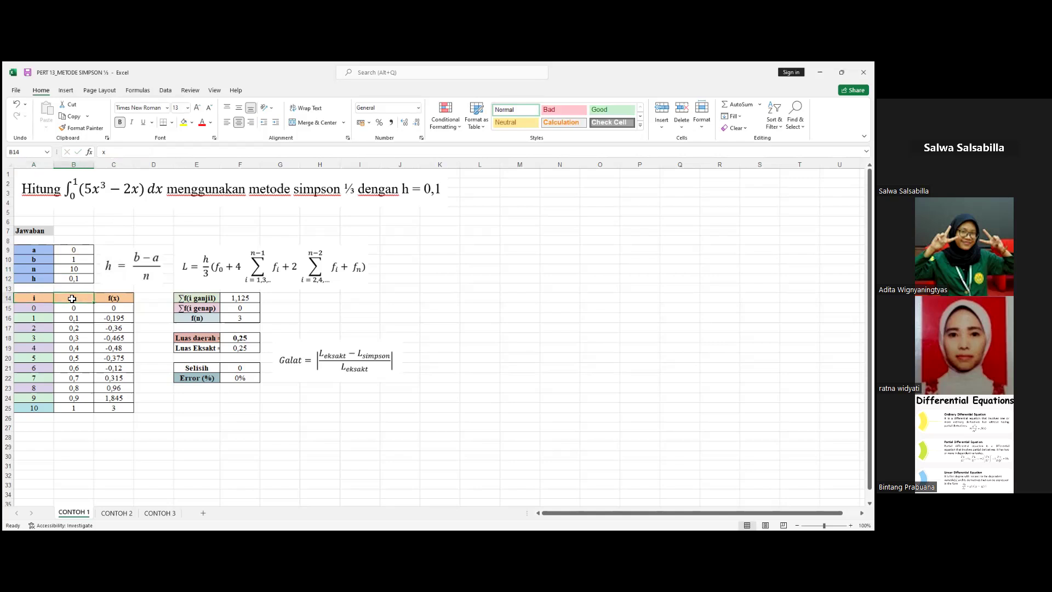
{"action": "left_click", "coordinate": [109, 298]}
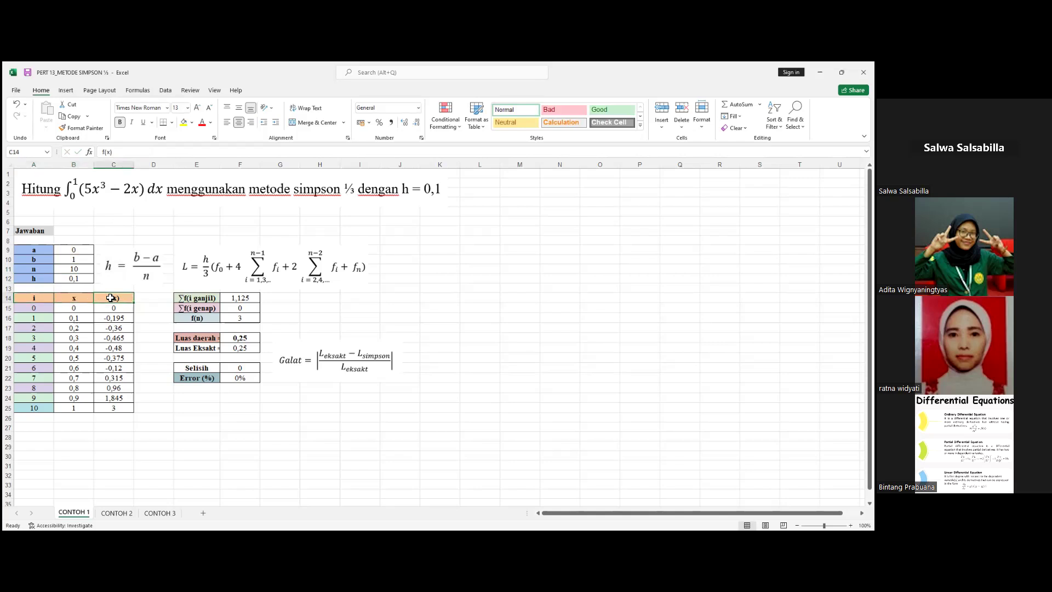
{"action": "left_click", "coordinate": [36, 308]}
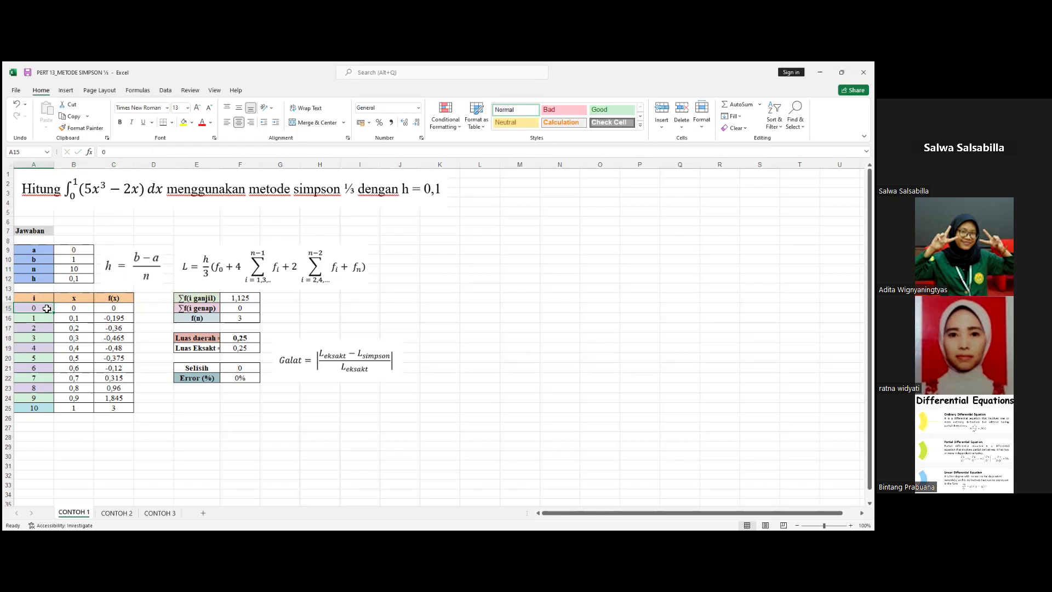
{"action": "left_click", "coordinate": [37, 408]}
{"action": "left_click", "coordinate": [85, 307]}
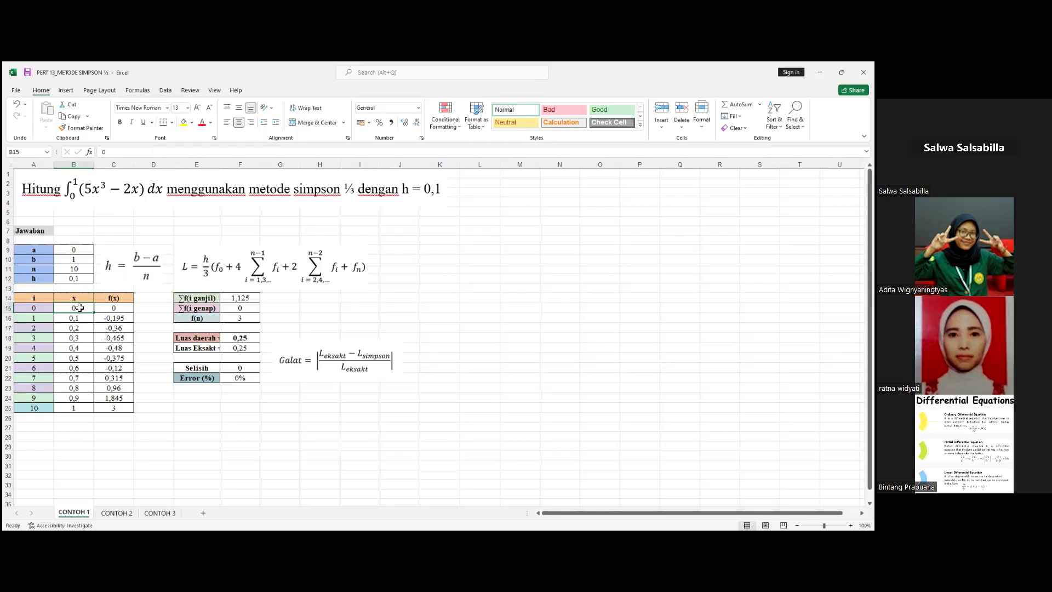
{"action": "left_click", "coordinate": [85, 253]}
Review the x formula in B16 with its absolute reference to h, and fill it down through B25
{"action": "left_click", "coordinate": [84, 318]}
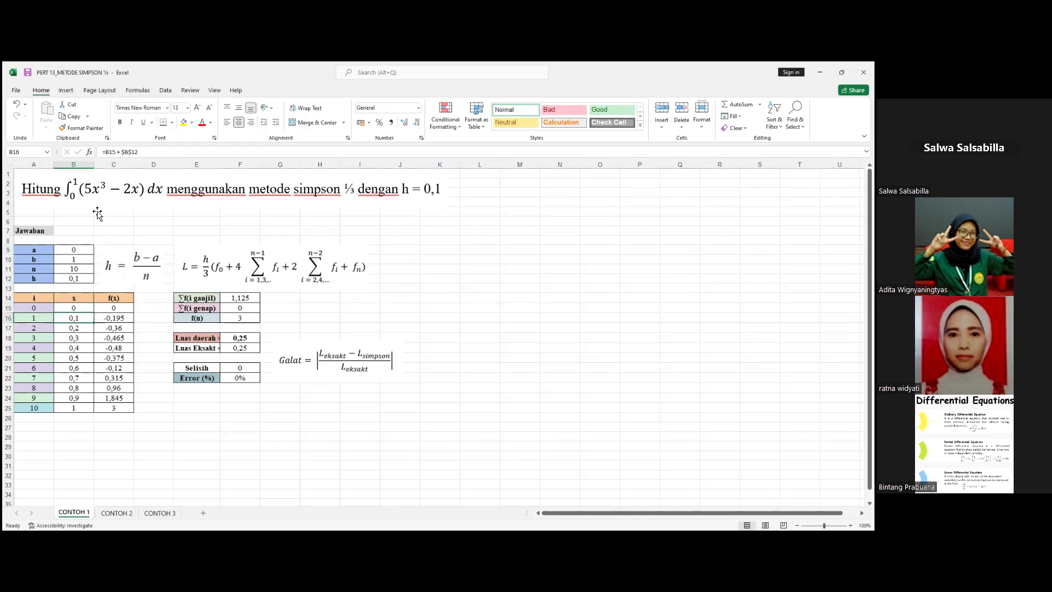
{"action": "left_click", "coordinate": [145, 152]}
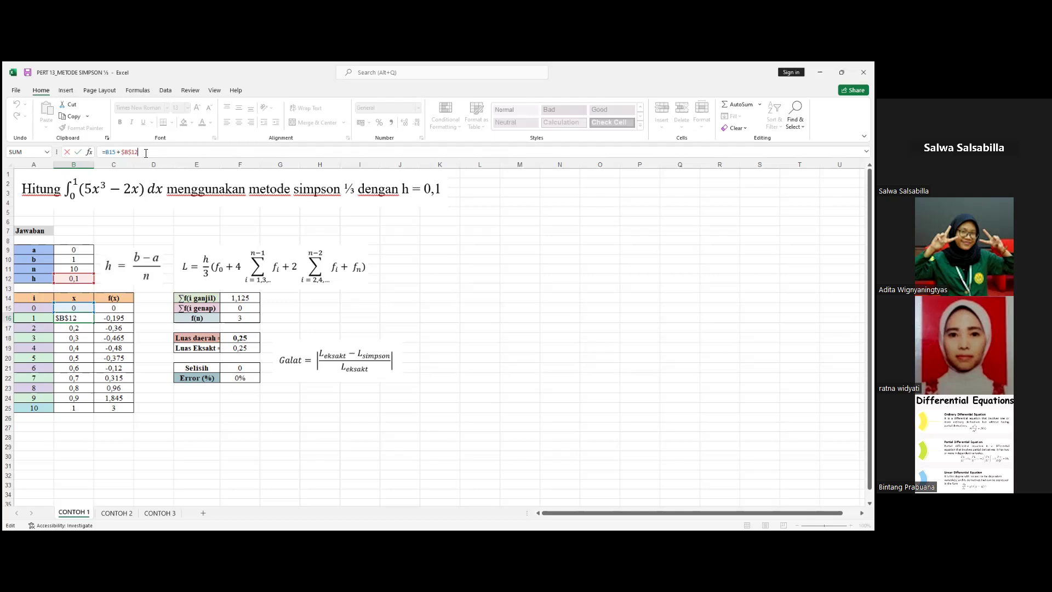
{"action": "left_click", "coordinate": [128, 153]}
{"action": "key", "text": "Return"}
{"action": "left_click", "coordinate": [83, 317]}
{"action": "left_click_drag", "start_coordinate": [93, 323], "coordinate": [88, 415]}
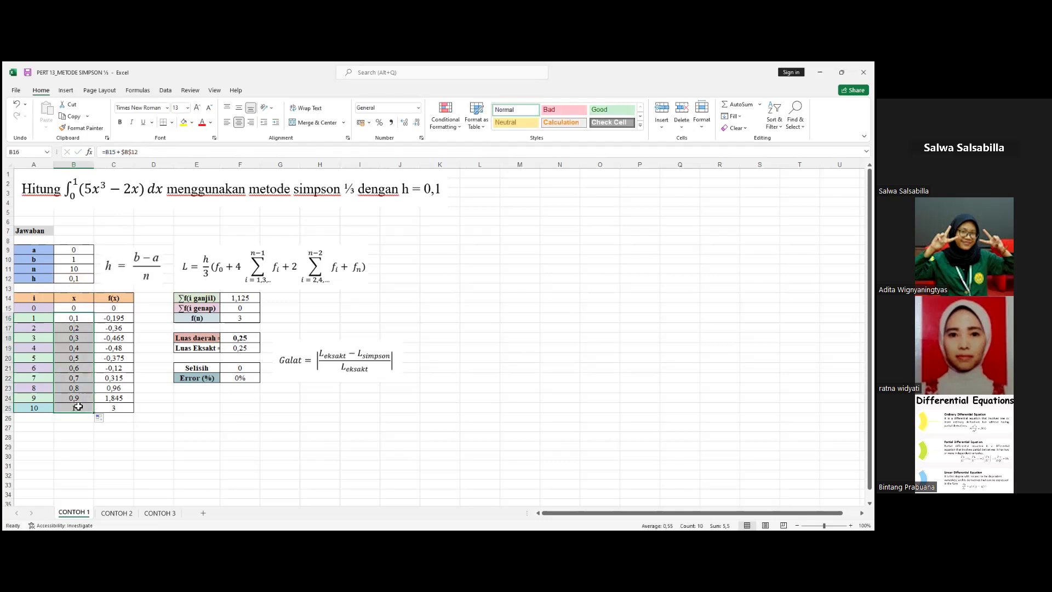
{"action": "left_click", "coordinate": [79, 408]}
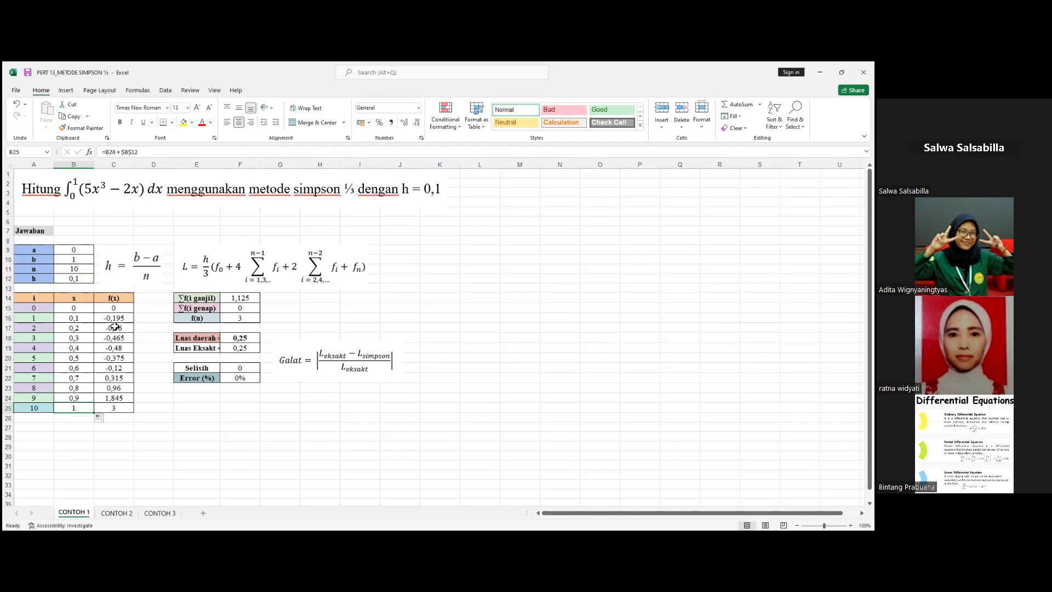
Review the f(x) formula in C15 against the given function, and fill it down through C25
{"action": "left_click", "coordinate": [118, 308]}
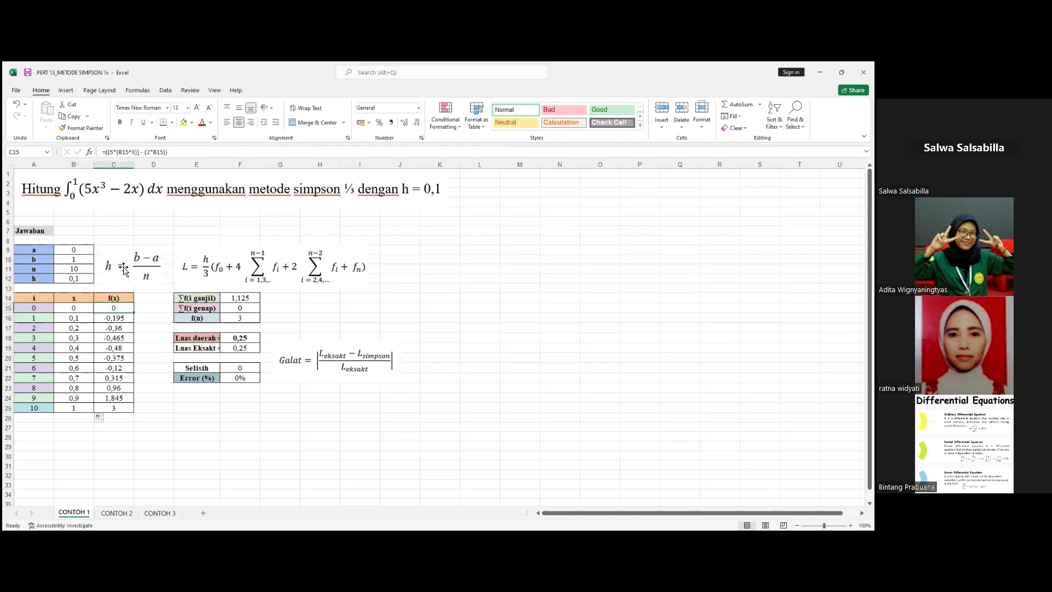
{"action": "left_click", "coordinate": [177, 153]}
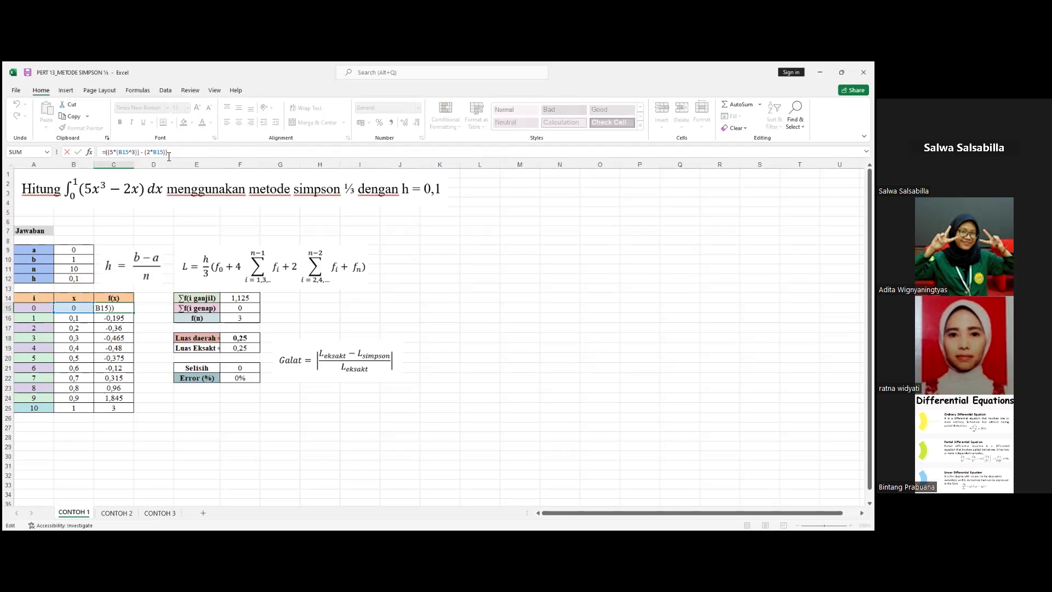
{"action": "left_click", "coordinate": [126, 153]}
{"action": "left_click", "coordinate": [136, 153]}
{"action": "left_click", "coordinate": [163, 153]}
{"action": "key", "text": "Return"}
{"action": "left_click", "coordinate": [125, 310]}
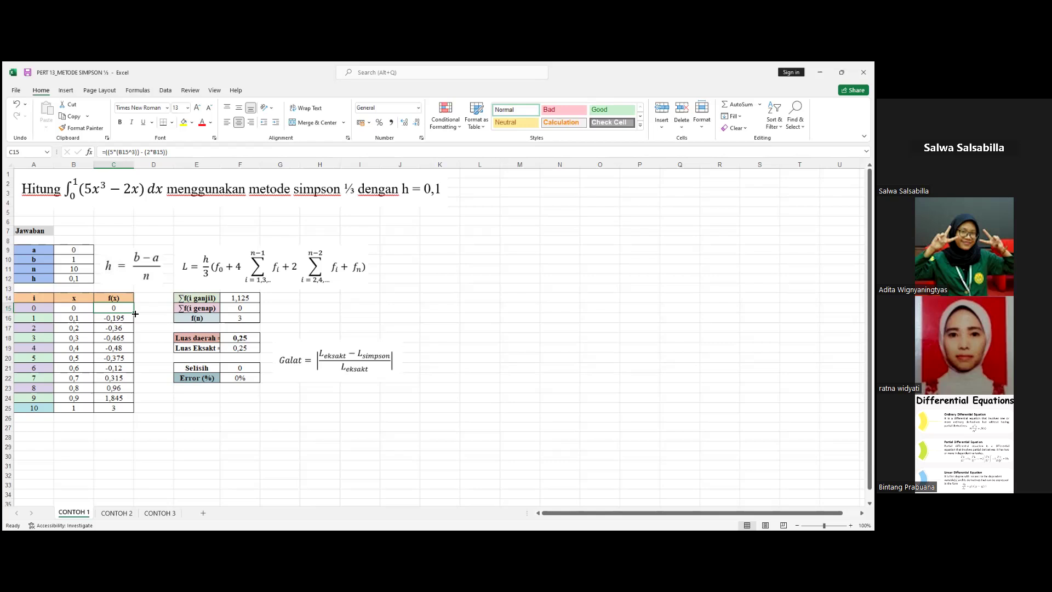
{"action": "left_click_drag", "start_coordinate": [135, 313], "coordinate": [128, 410]}
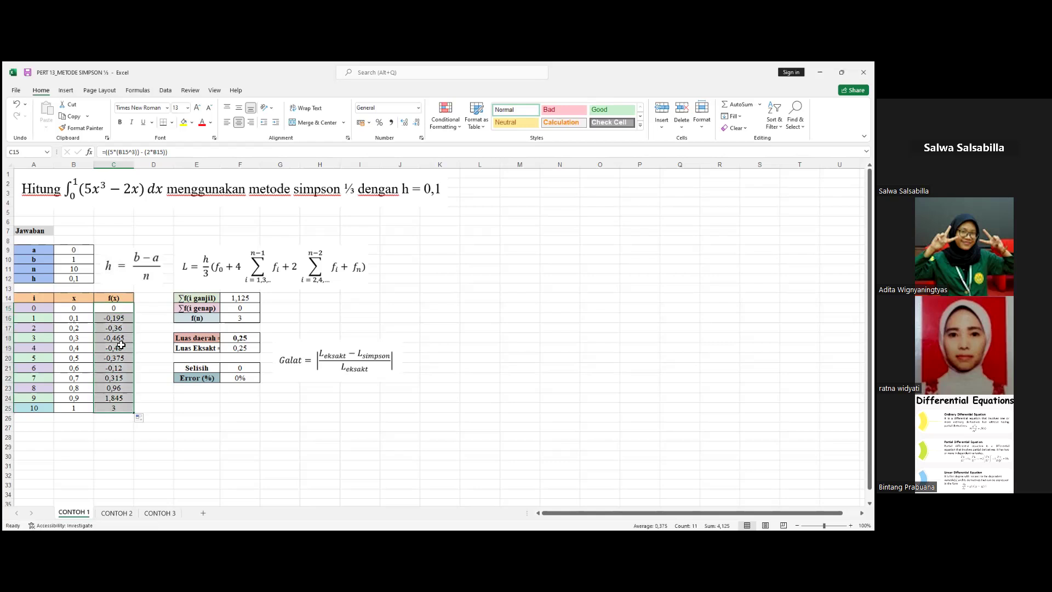
{"action": "left_click", "coordinate": [117, 411]}
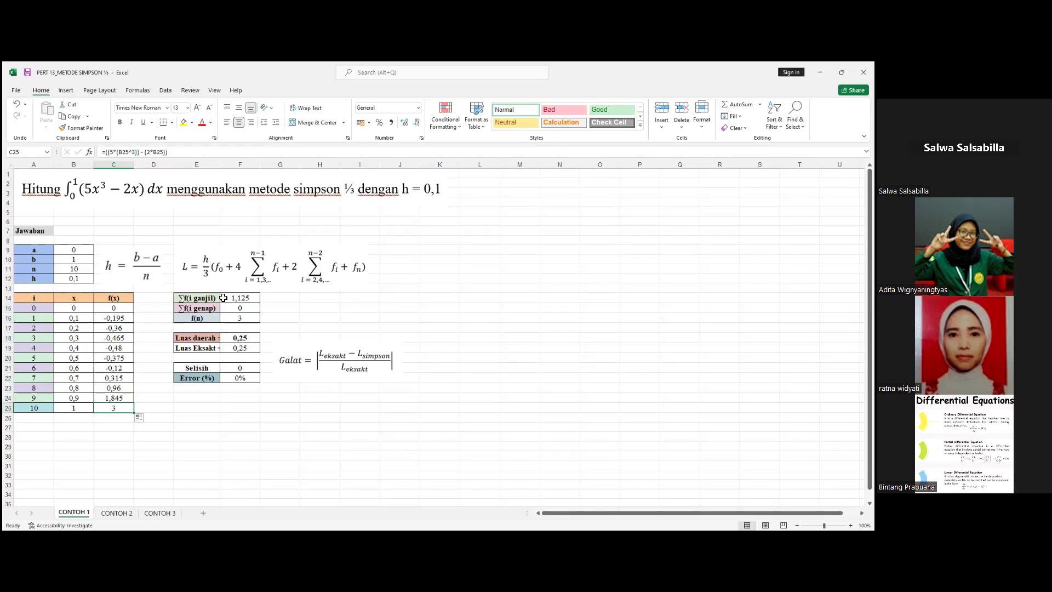
Examine the Simpson ⅓ formula image, focusing on its odd-index and even-index summation terms
{"action": "left_click", "coordinate": [212, 267]}
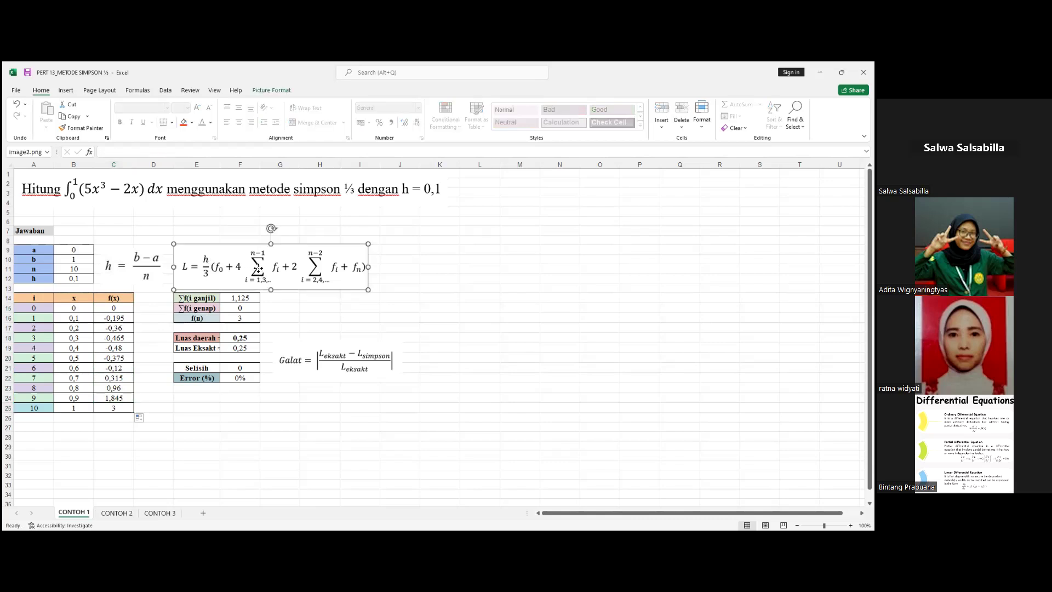
{"action": "key", "text": "Escape"}
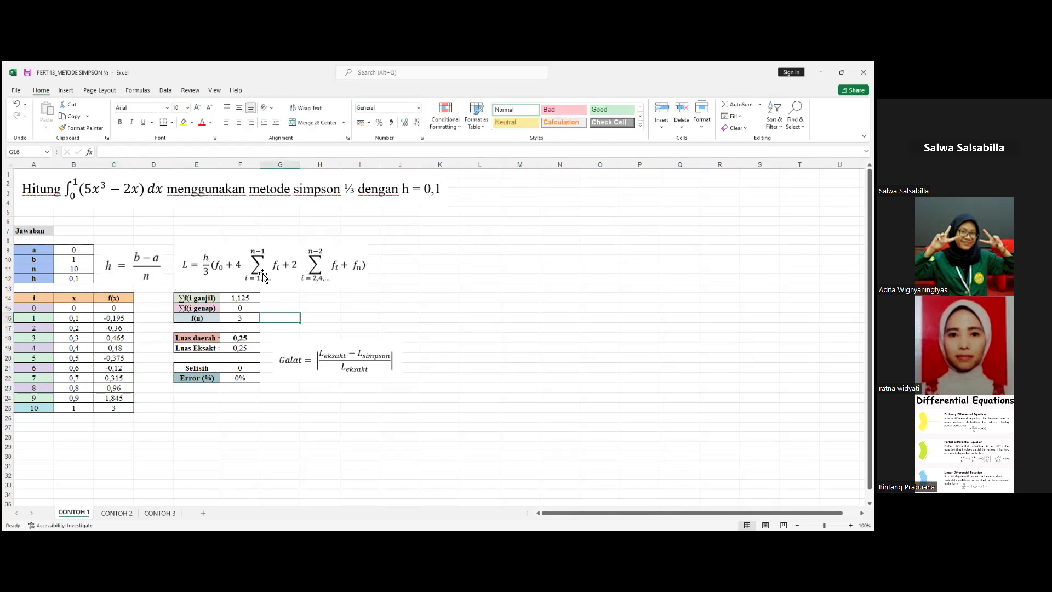
{"action": "left_click", "coordinate": [256, 271]}
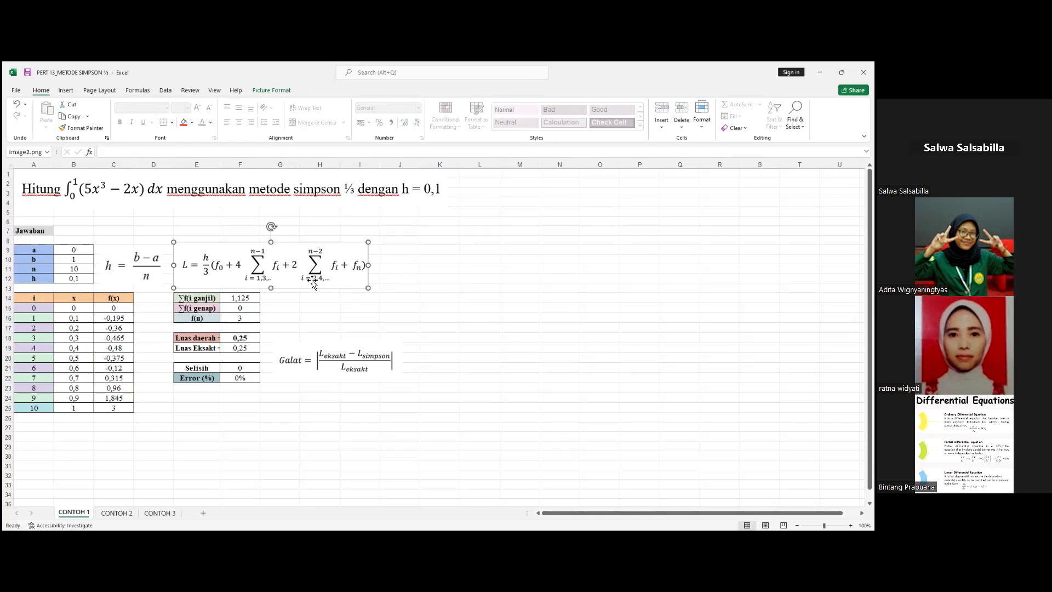
{"action": "left_click", "coordinate": [311, 296]}
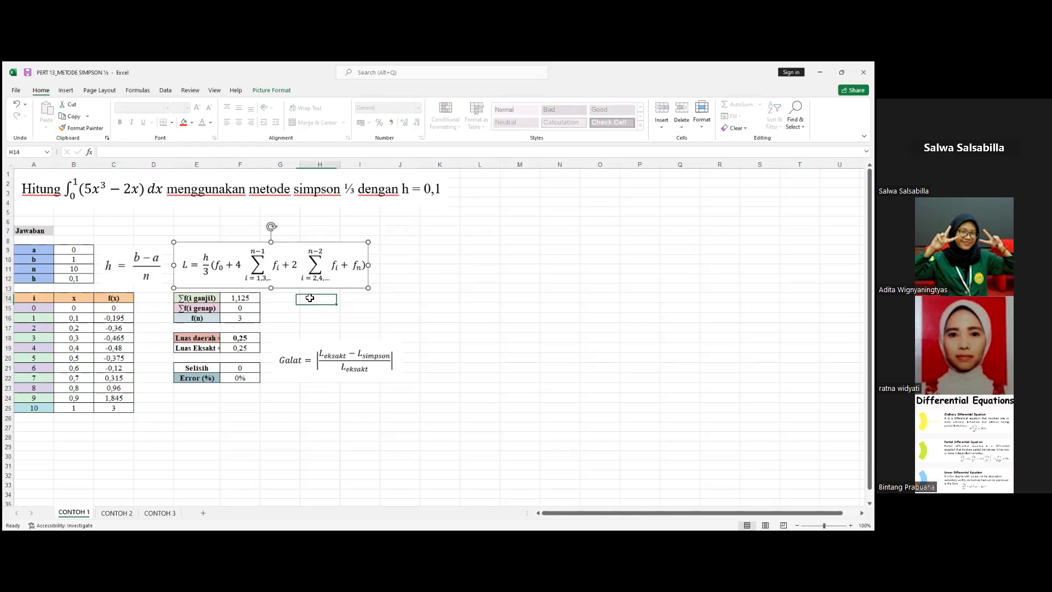
Inspect which f(x) cells the ∑f(i ganjil) formula in F14 adds together
{"action": "left_click", "coordinate": [205, 299]}
{"action": "key", "text": "Right"}
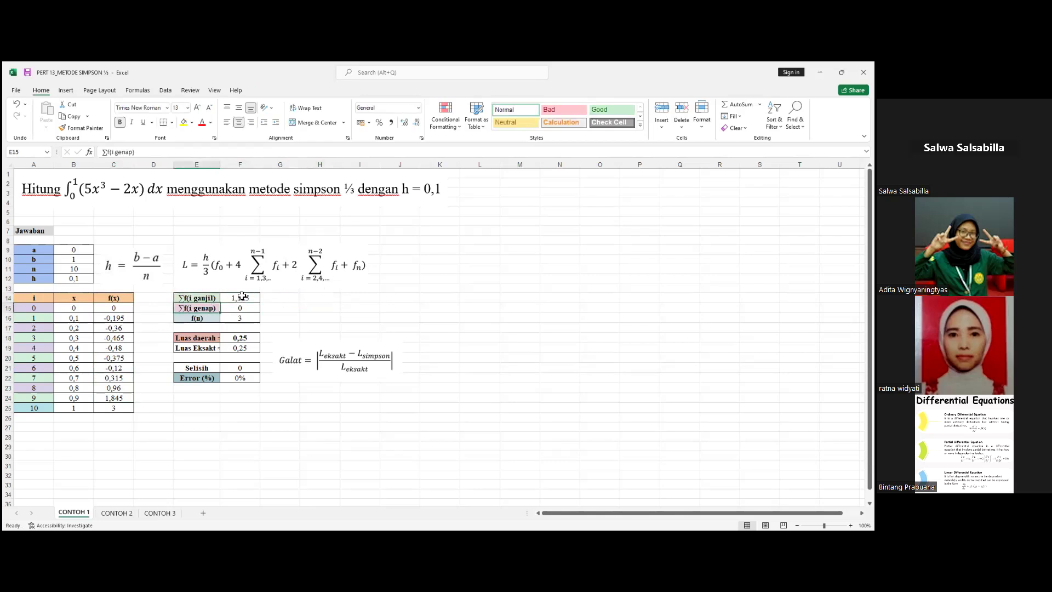
{"action": "left_click", "coordinate": [169, 152]}
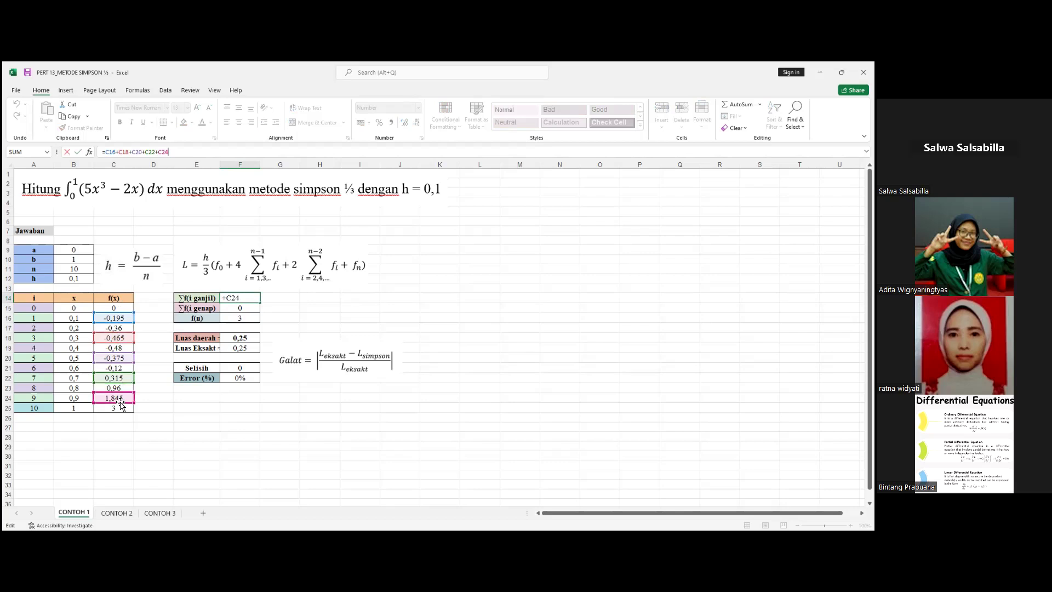
{"action": "key", "text": "Return"}
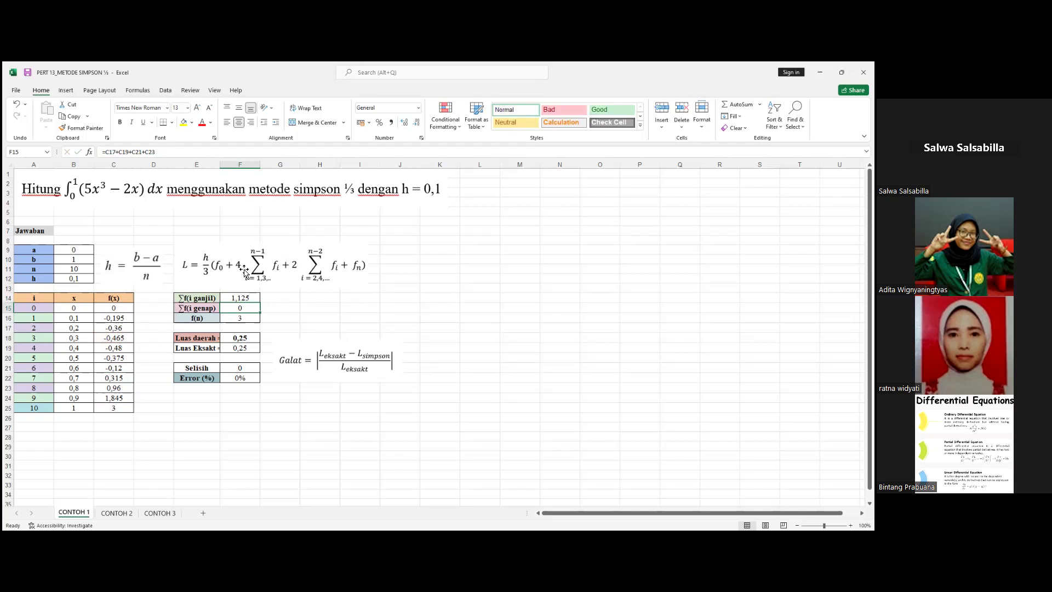
Inspect the cell references in the ∑f(i genap) formula in F15 and the f(n) formula in F16
{"action": "left_click", "coordinate": [217, 148]}
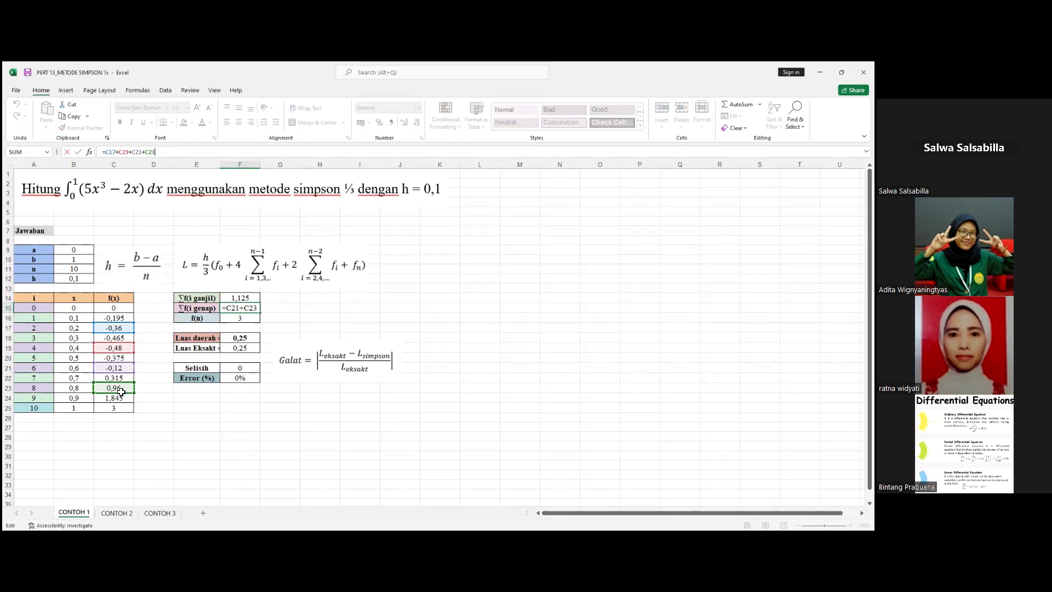
{"action": "key", "text": "Return"}
{"action": "left_click", "coordinate": [253, 310]}
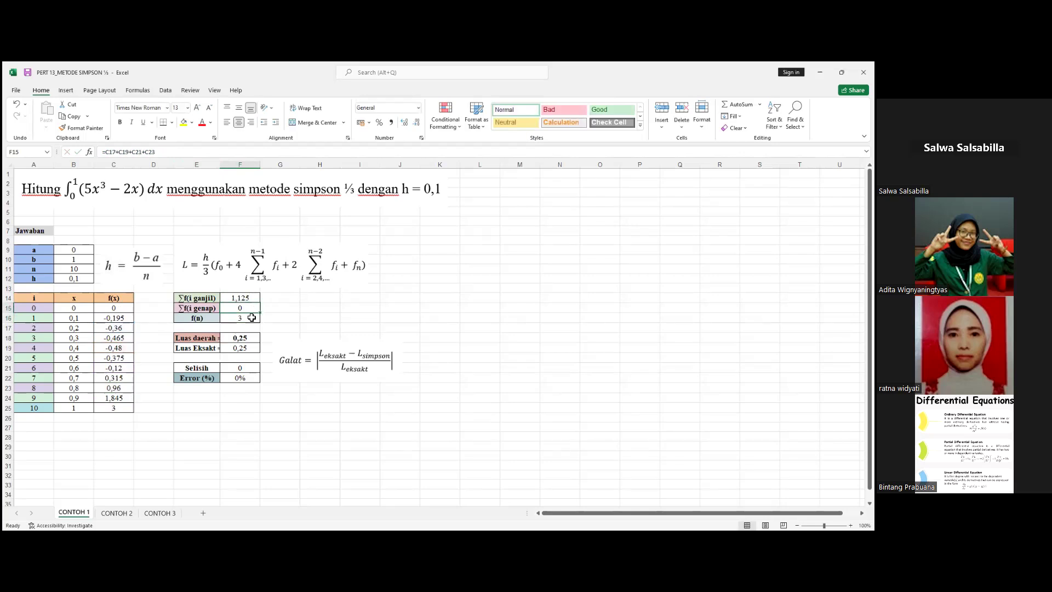
{"action": "left_click", "coordinate": [251, 318]}
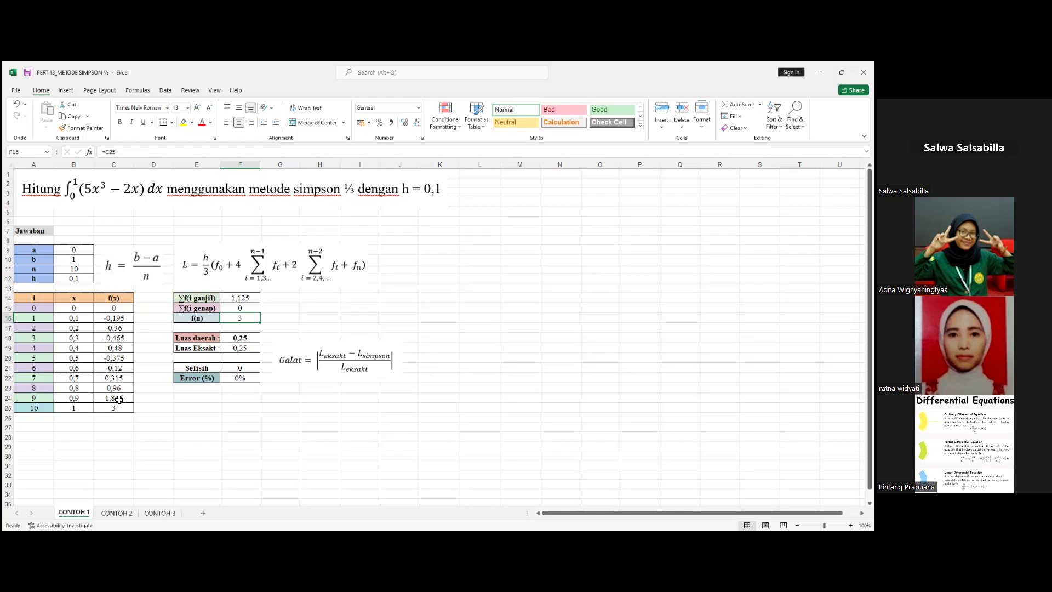
{"action": "key", "text": "F2"}
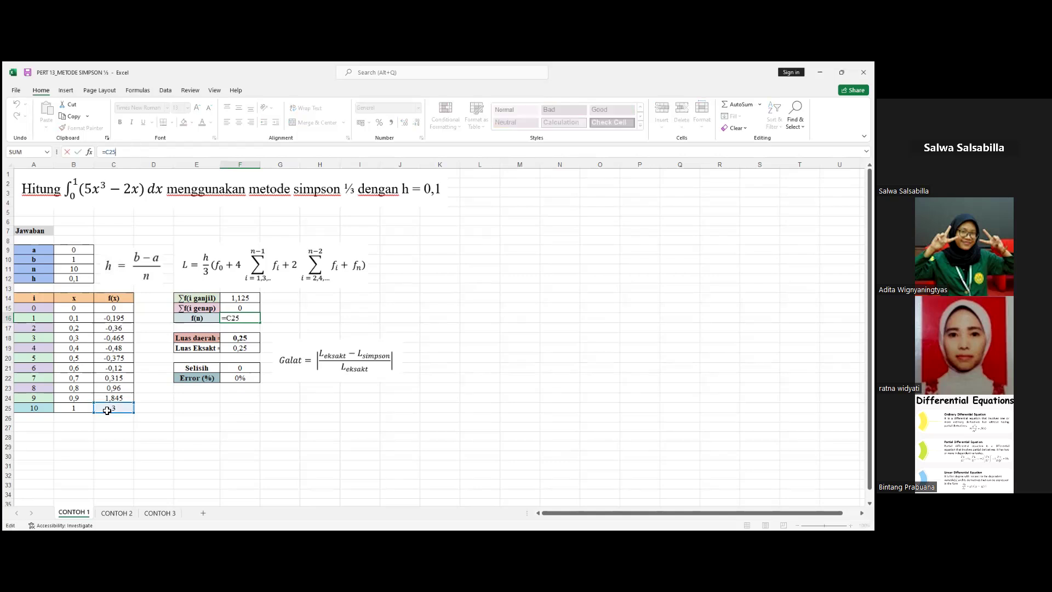
{"action": "key", "text": "Return"}
Inspect the Luas daerah formula in F18 and compare its terms and parentheses with the Simpson ⅓ formula image
{"action": "left_click", "coordinate": [254, 337]}
{"action": "left_click", "coordinate": [117, 309]}
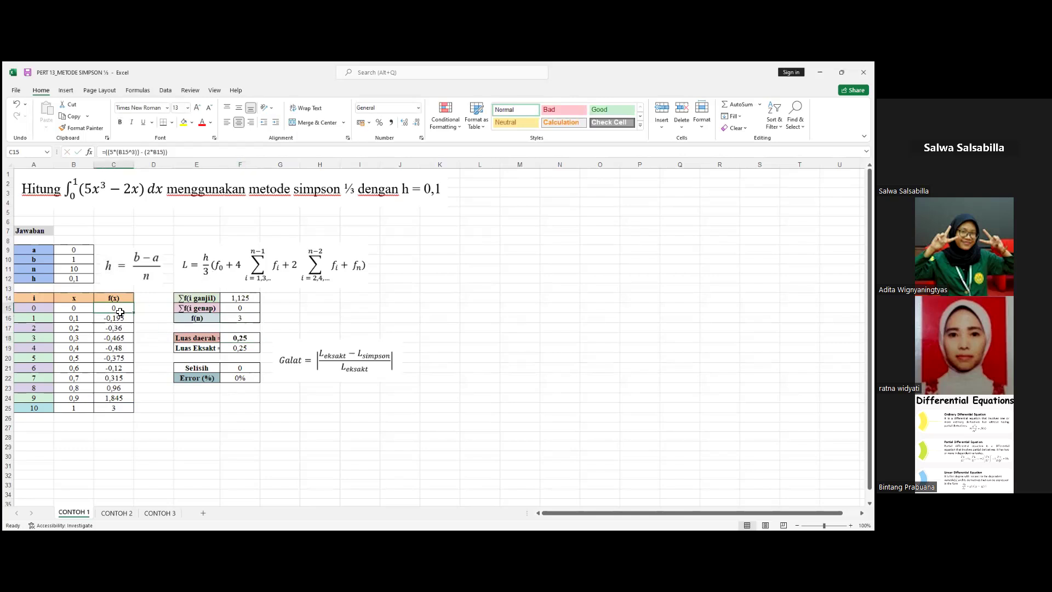
{"action": "left_click", "coordinate": [219, 275]}
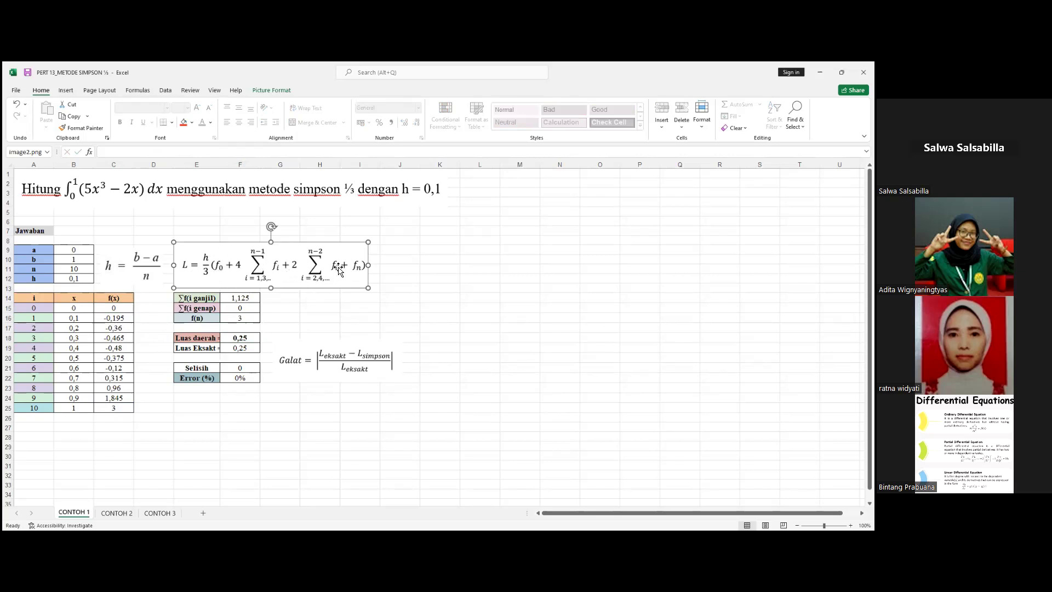
{"action": "left_click", "coordinate": [248, 337]}
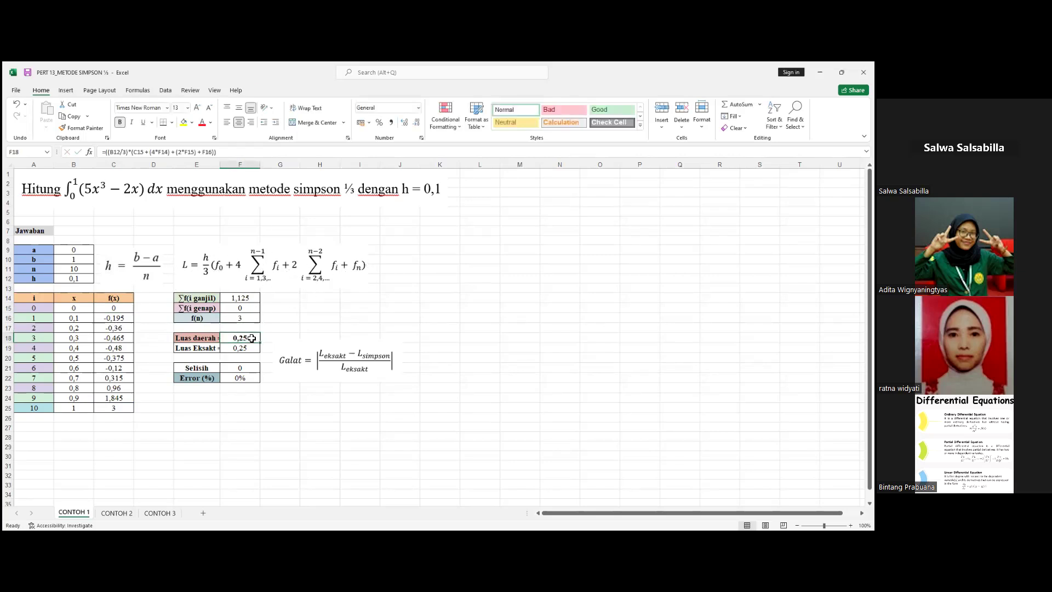
{"action": "left_click", "coordinate": [239, 152]}
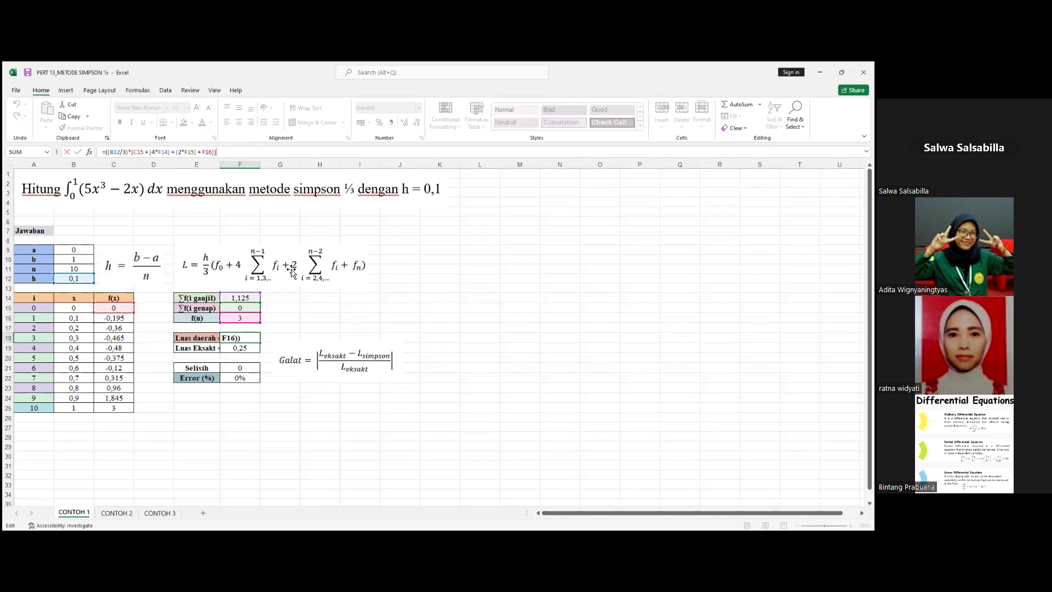
{"action": "left_click", "coordinate": [105, 152]}
{"action": "type", "text": "("}
{"action": "left_click", "coordinate": [131, 154]}
{"action": "left_click", "coordinate": [161, 153]}
{"action": "key", "text": "Return"}
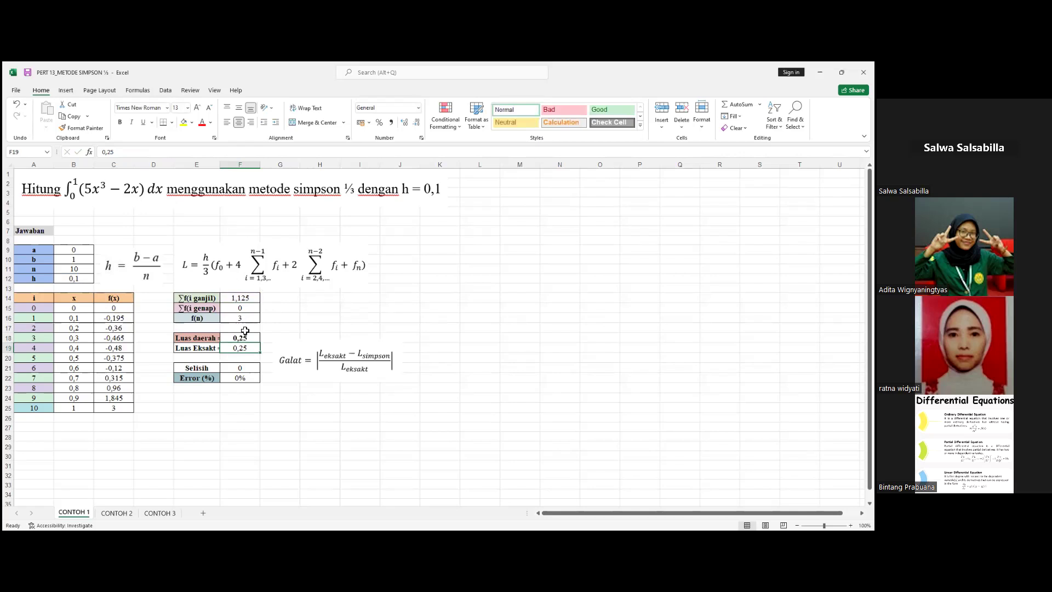
Widen column E slightly so the Luas daerah and Luas Eksakt labels fit
{"action": "left_click_drag", "start_coordinate": [220, 167], "coordinate": [225, 167]}
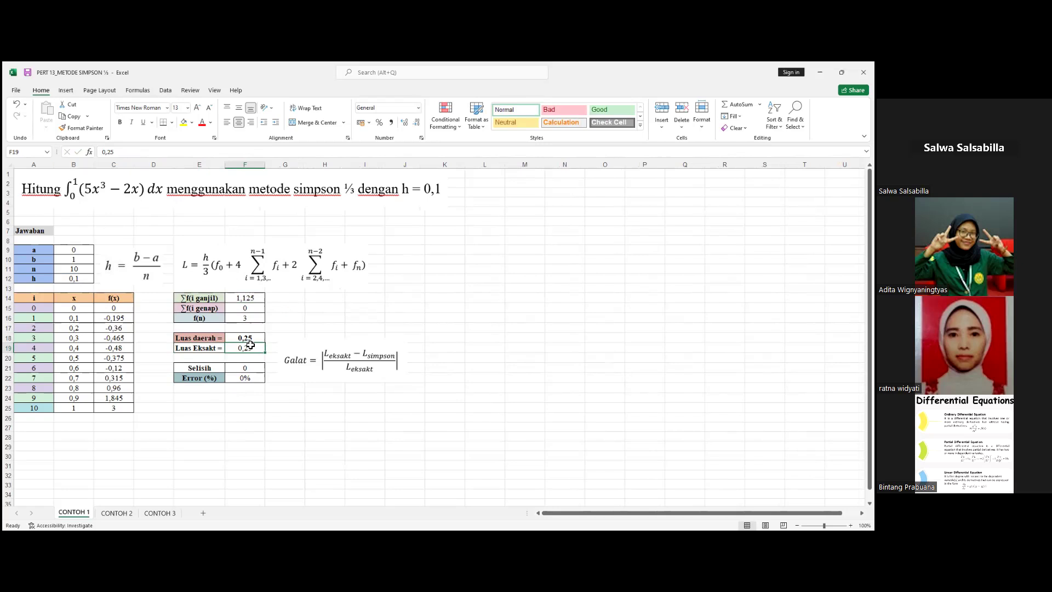
Check how the Luas Eksakt value in F19 is entered, leaving the cell as it is
{"action": "left_click", "coordinate": [194, 153]}
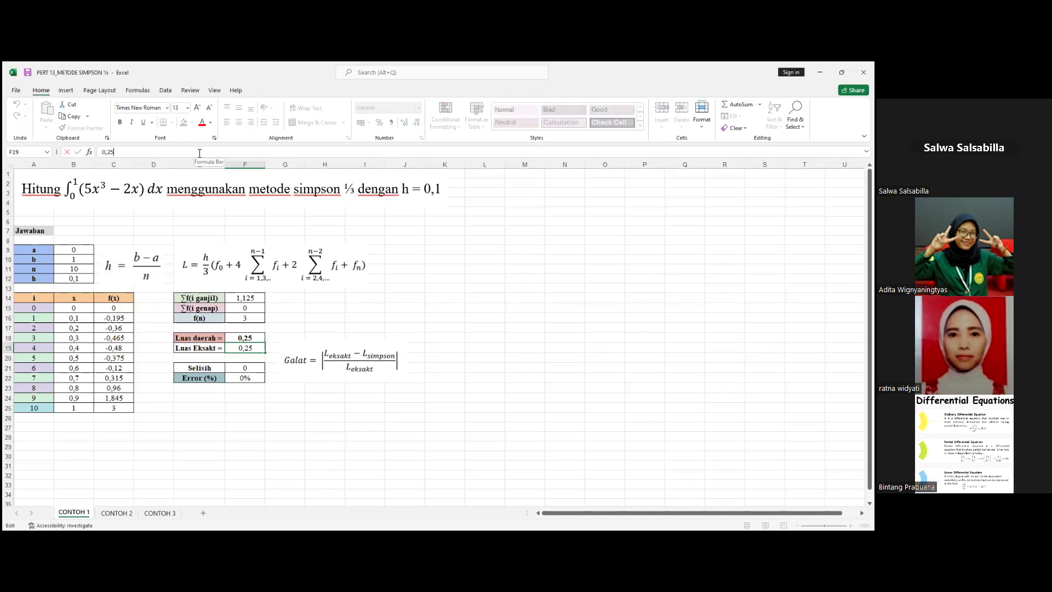
{"action": "key", "text": "Return"}
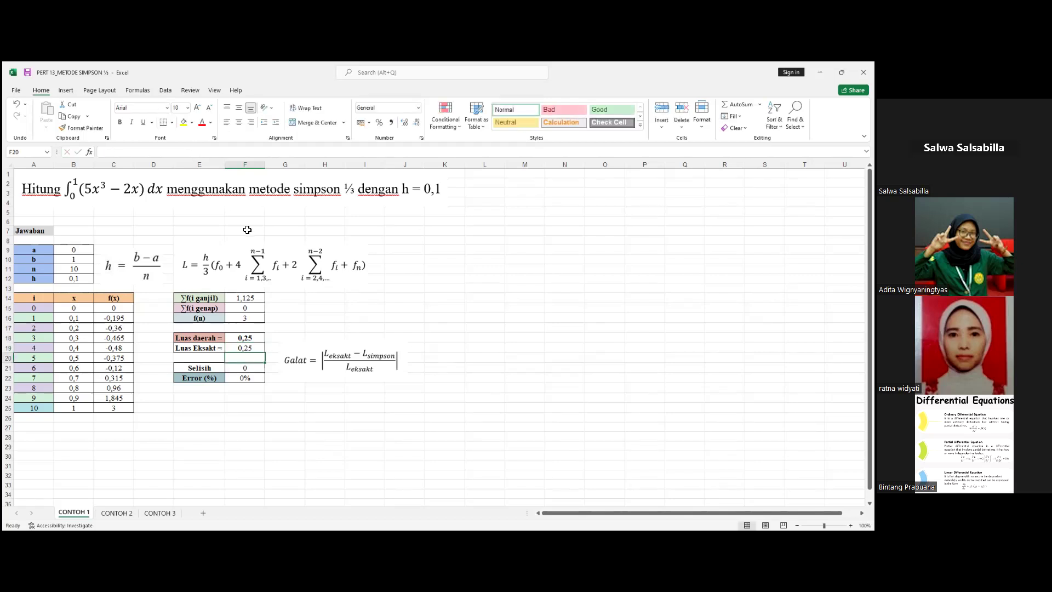
{"action": "left_click", "coordinate": [304, 366]}
{"action": "left_click", "coordinate": [300, 399]}
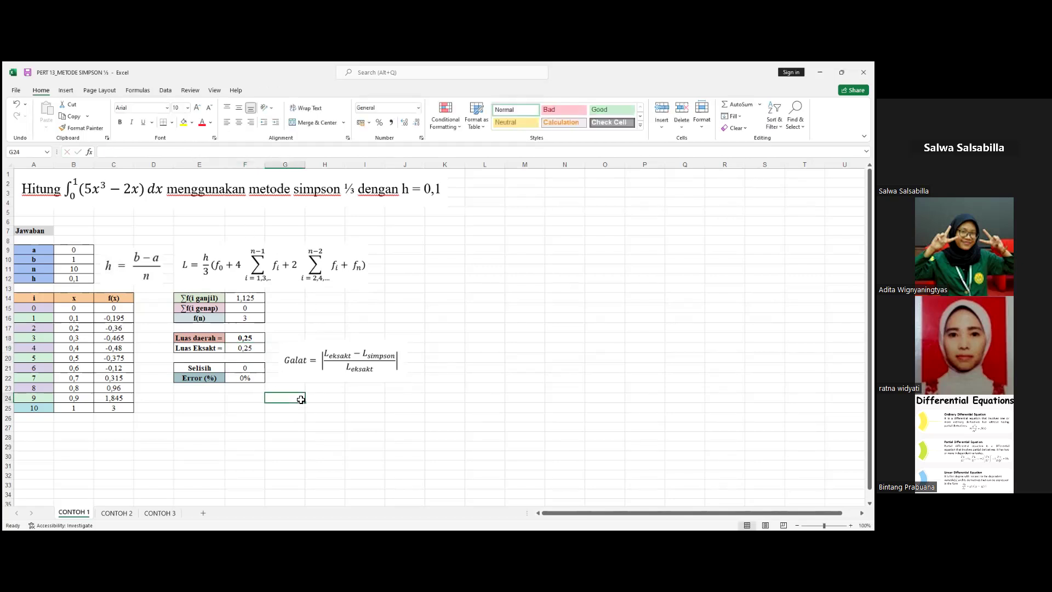
Compare the Selisih formula in F21 with the numerator of the Galat formula image
{"action": "scroll", "coordinate": [301, 400], "scroll_direction": "down", "scroll_amount": 1}
{"action": "left_click", "coordinate": [309, 344]}
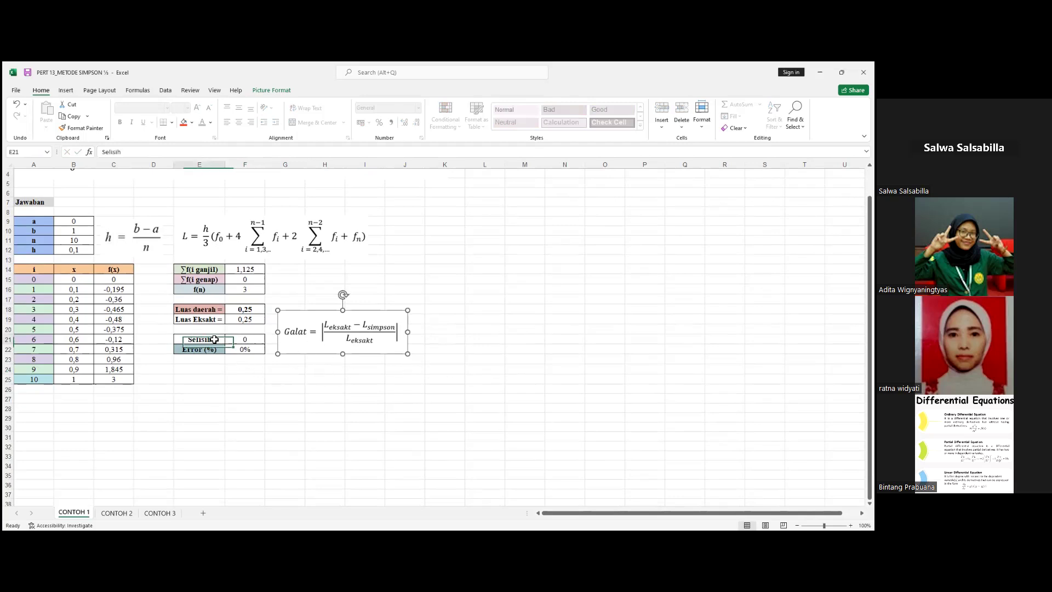
{"action": "left_click", "coordinate": [237, 340]}
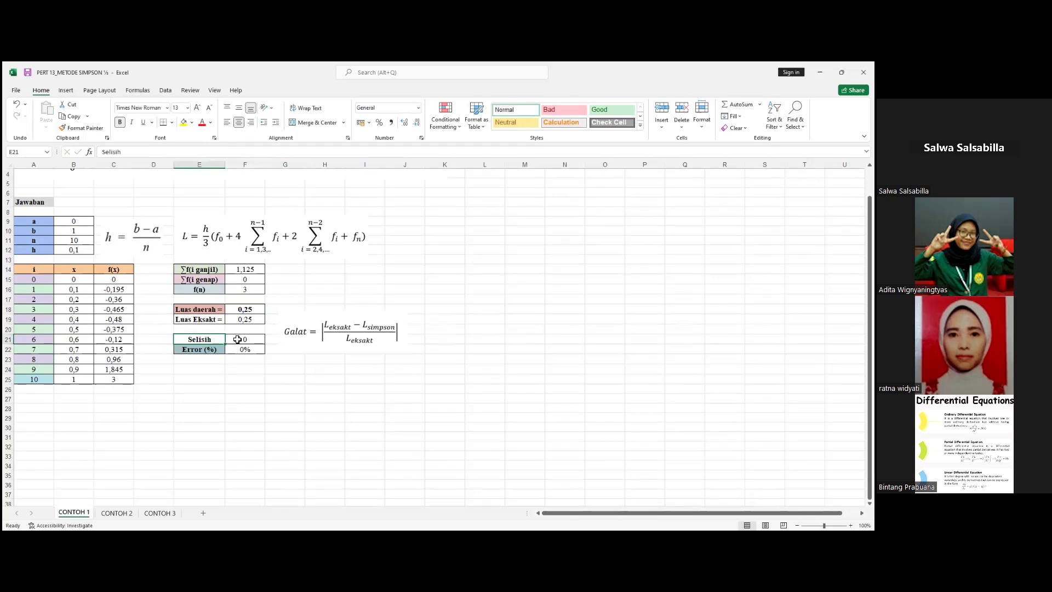
{"action": "left_click", "coordinate": [155, 153]}
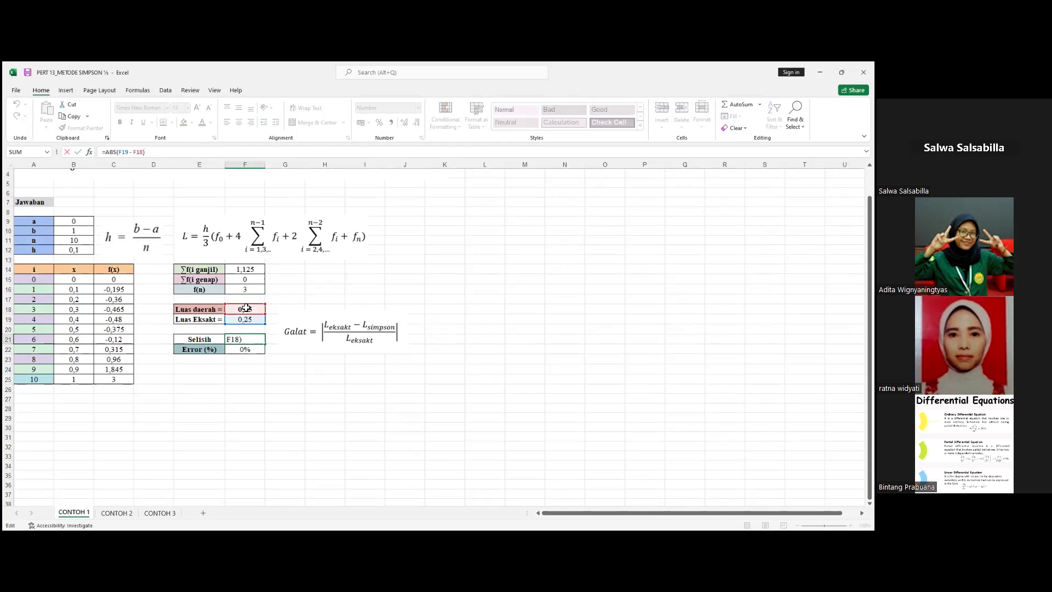
{"action": "key", "text": "Return"}
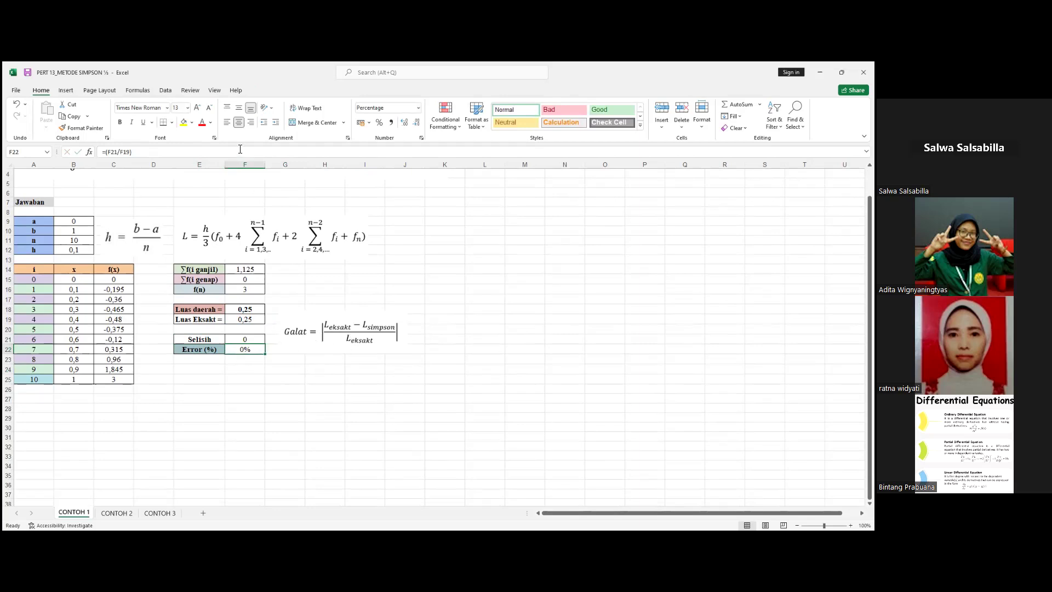
Wrap the Error (%) formula in F22 in the absolute-value function so it reads =ABS(F21/F19)
{"action": "key", "text": "F2"}
{"action": "left_click", "coordinate": [106, 153]}
{"action": "type", "text": "a"}
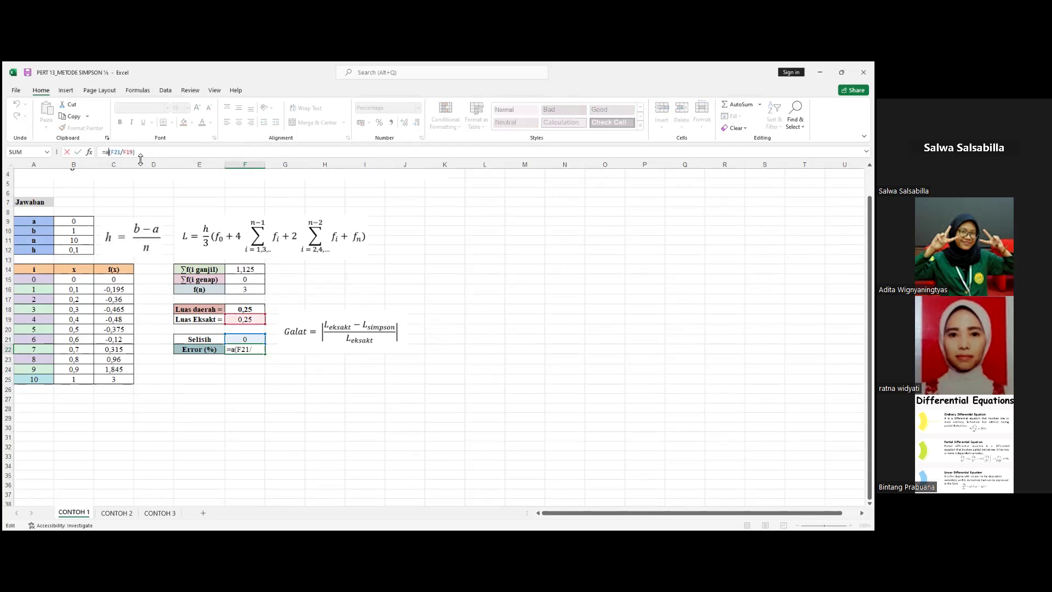
{"action": "type", "text": "bs"}
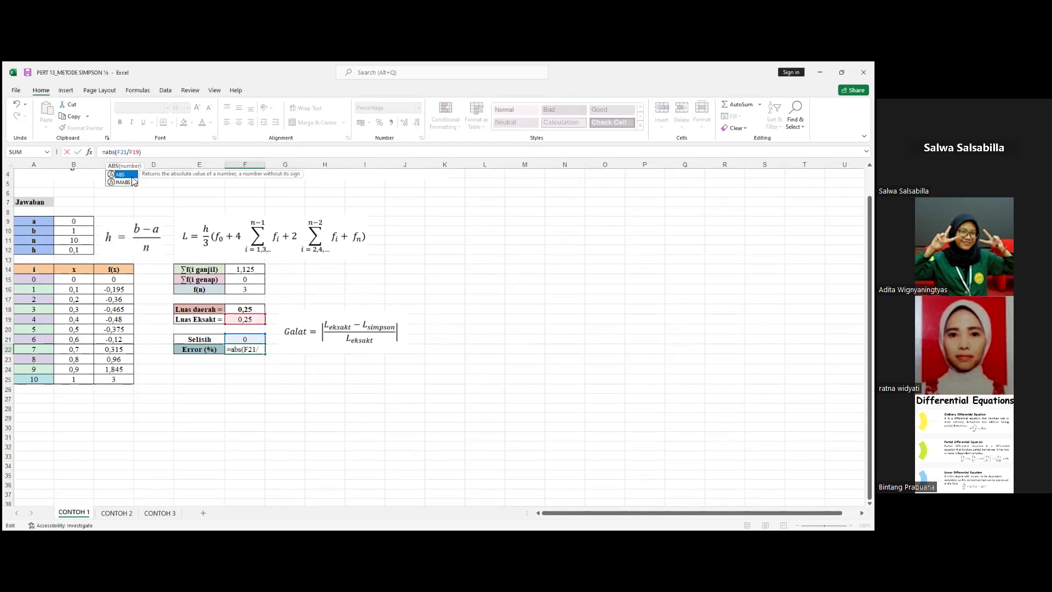
{"action": "left_click", "coordinate": [150, 158]}
{"action": "left_click", "coordinate": [150, 157]}
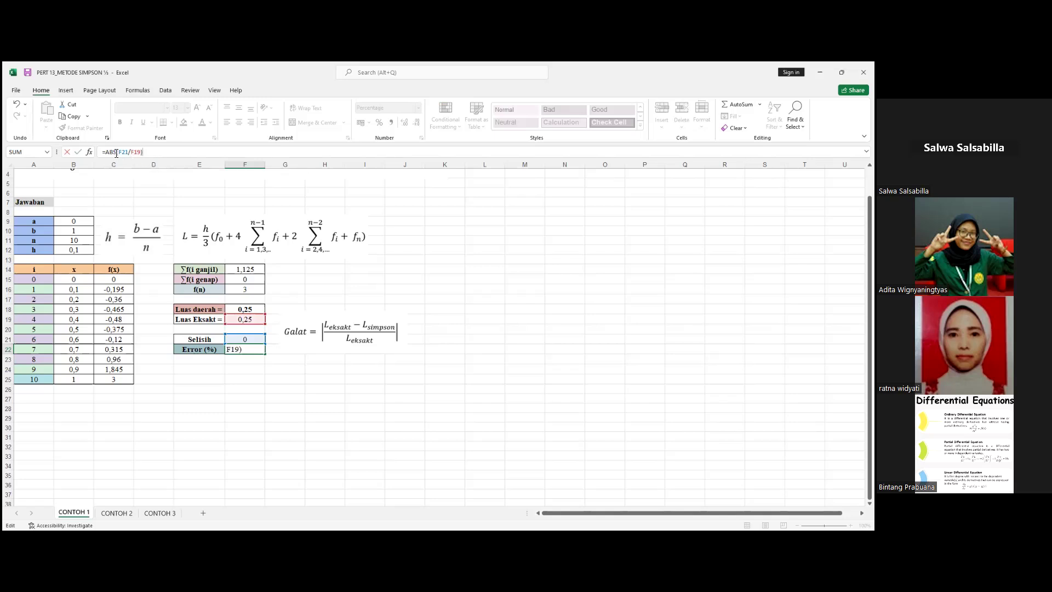
{"action": "key", "text": "Left"}
{"action": "key", "text": "Left"}
{"action": "key", "text": "Left"}
{"action": "key", "text": "Left"}
{"action": "key", "text": "Left"}
{"action": "key", "text": "Left"}
{"action": "key", "text": "Left"}
{"action": "key", "text": "Left"}
{"action": "left_click", "coordinate": [137, 152]}
{"action": "key", "text": "Return"}
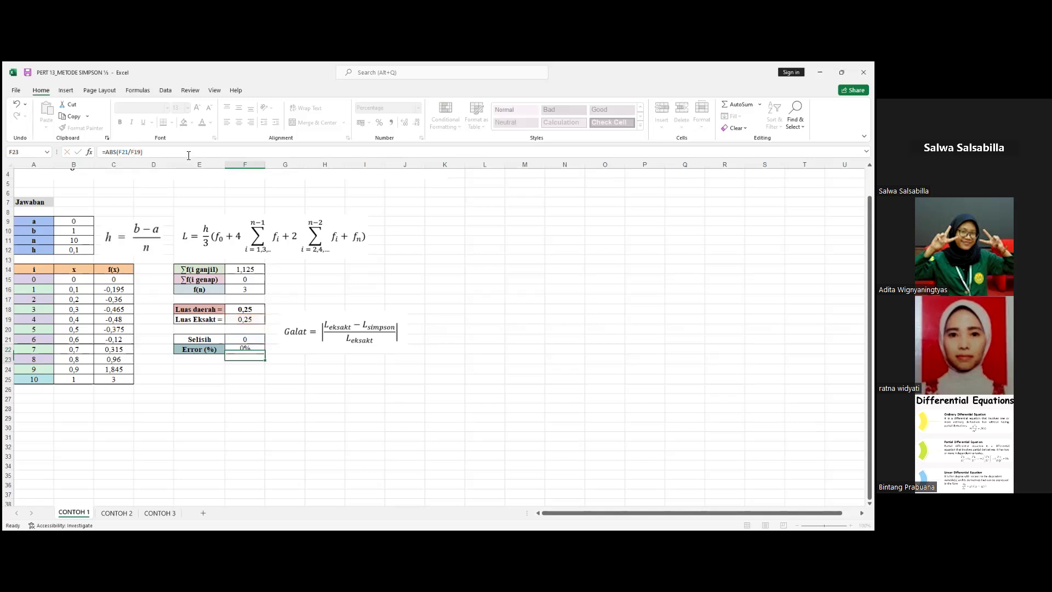
Review the Error (%) formula and its percentage result in F22
{"action": "left_click", "coordinate": [251, 350]}
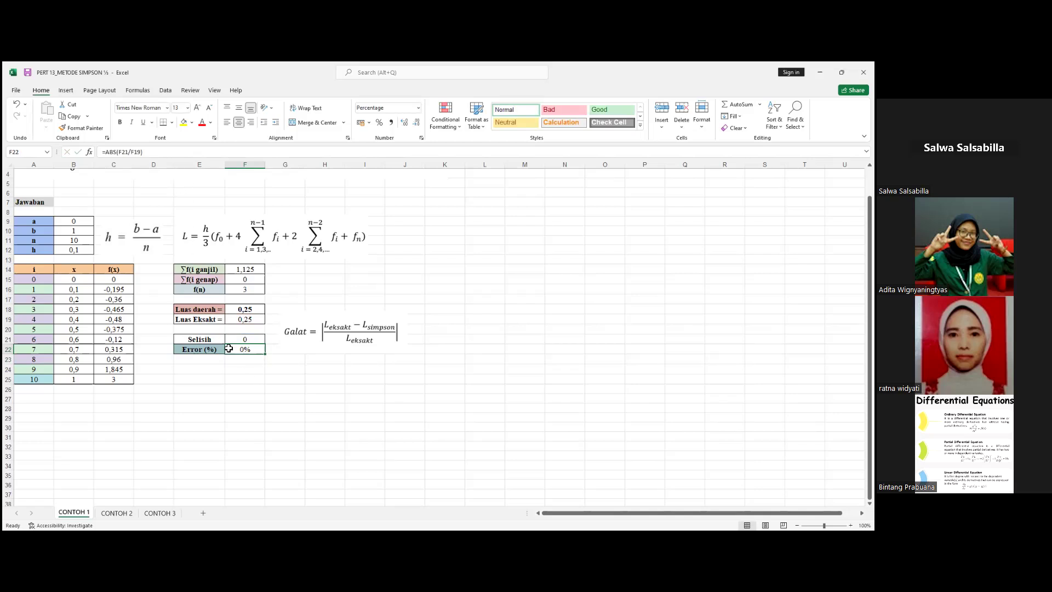
{"action": "left_click", "coordinate": [192, 362]}
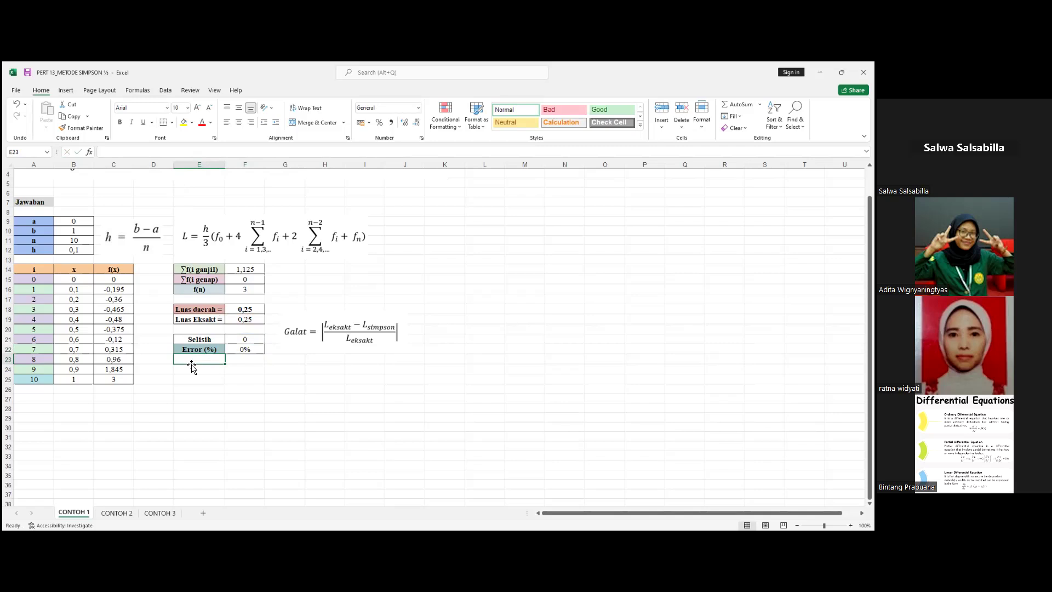
{"action": "left_click", "coordinate": [260, 352]}
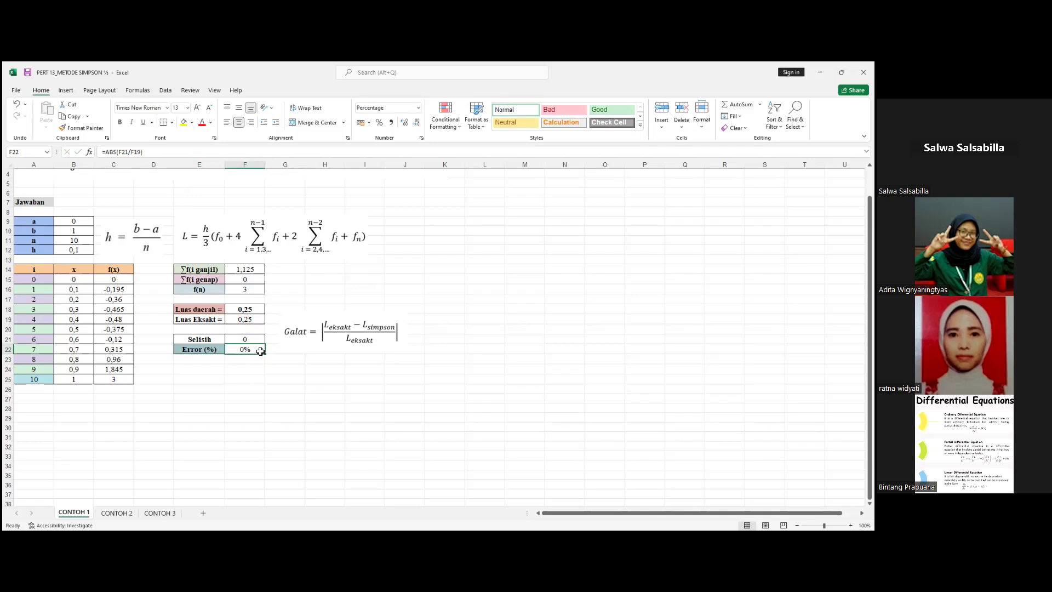
{"action": "scroll", "coordinate": [258, 351], "scroll_direction": "up", "scroll_amount": 1}
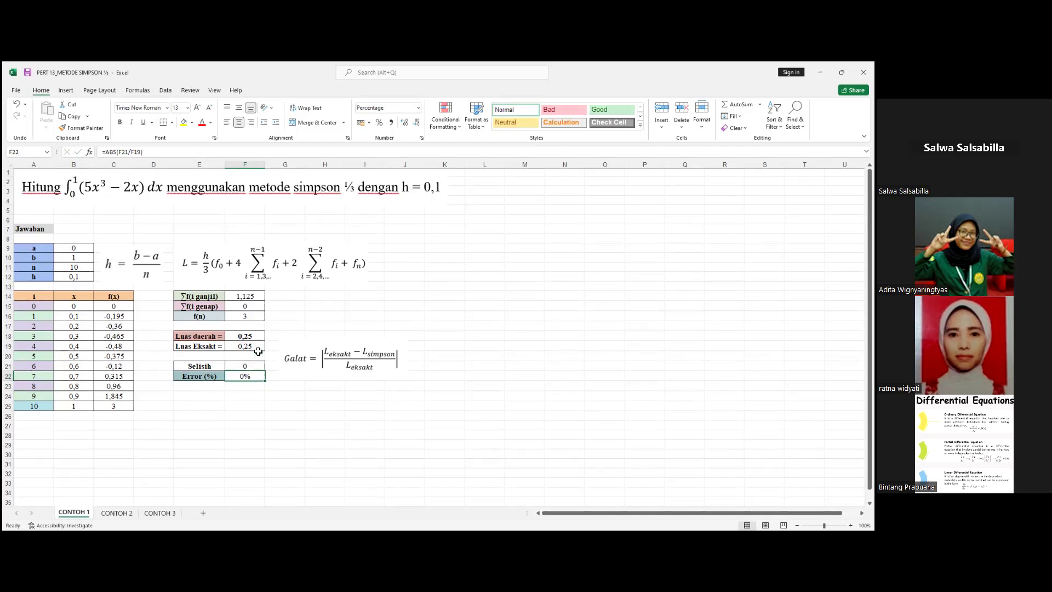
Open the CONTOH 2 worksheet and check the a, b and n inputs in B8:B10 against the problem statement
{"action": "left_click", "coordinate": [115, 513]}
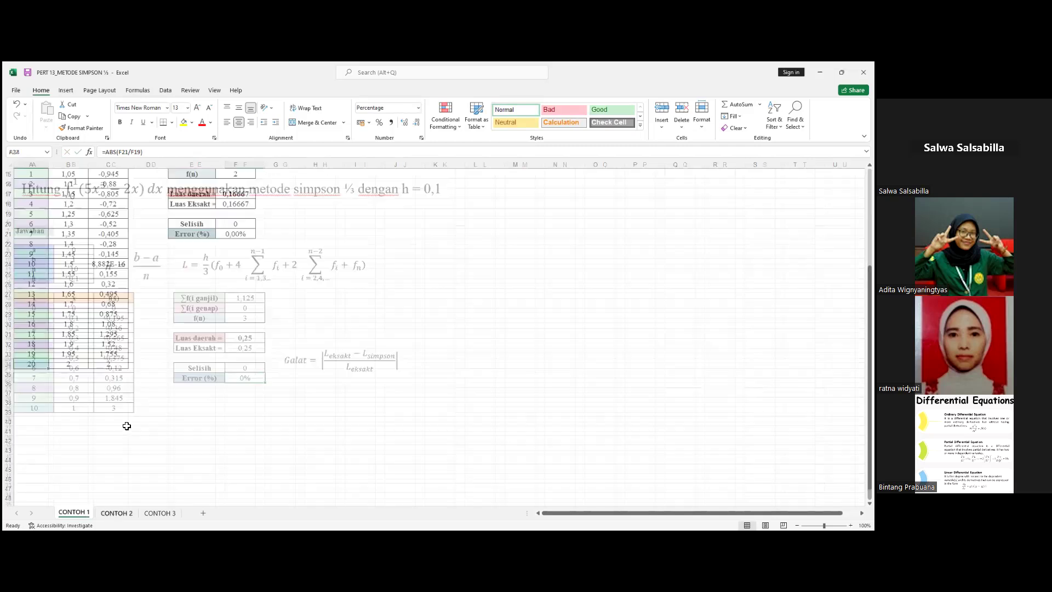
{"action": "scroll", "coordinate": [125, 409], "scroll_direction": "up", "scroll_amount": 5}
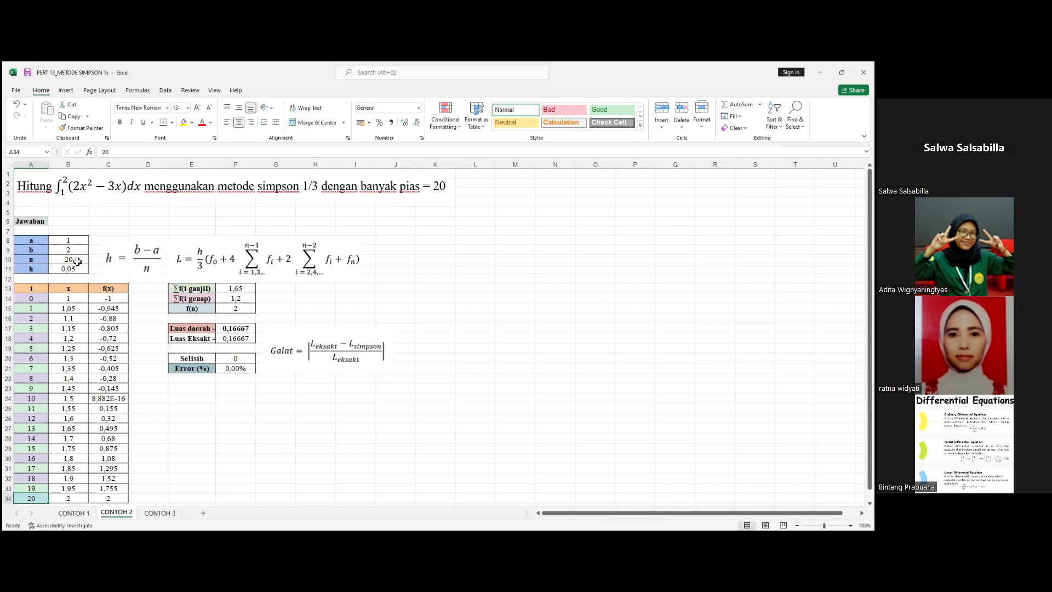
{"action": "left_click", "coordinate": [65, 239]}
{"action": "key", "text": "Return"}
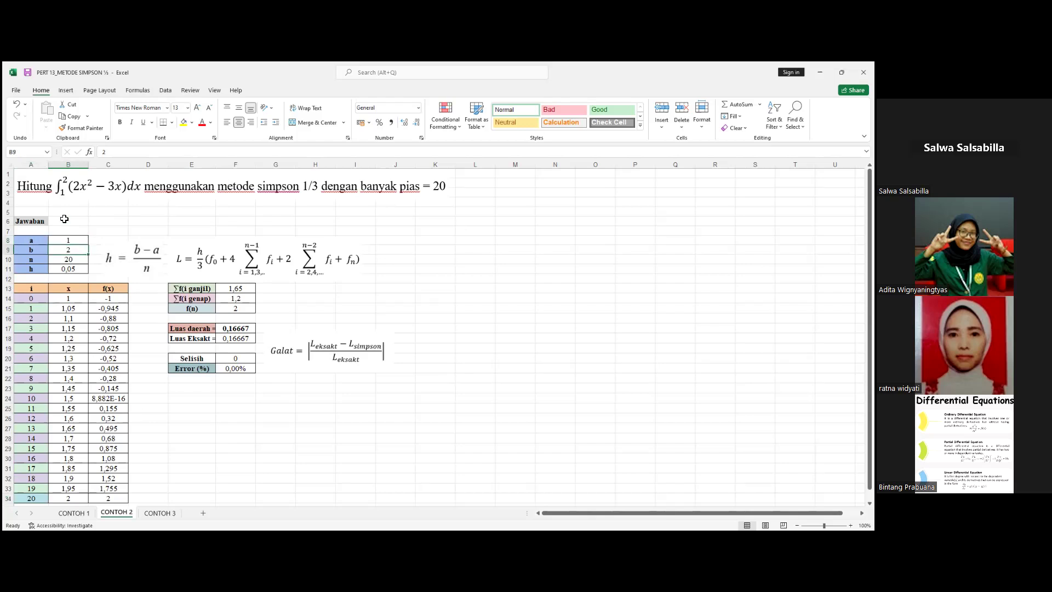
{"action": "left_click", "coordinate": [72, 261]}
Inspect which cells the h formula in B11 references and compare it with the h formula image
{"action": "left_click", "coordinate": [83, 268]}
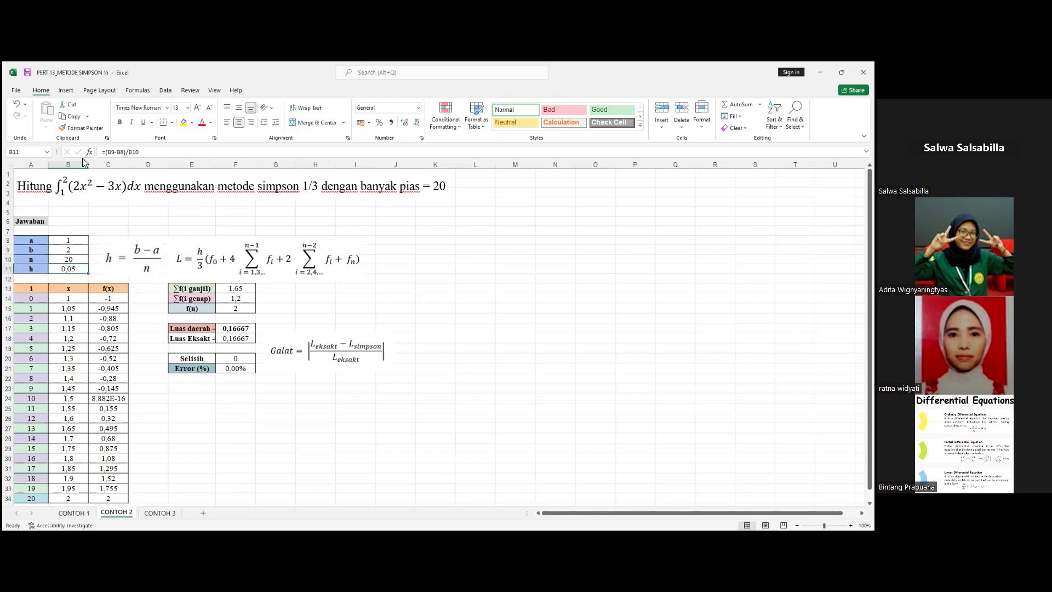
{"action": "left_click", "coordinate": [180, 150]}
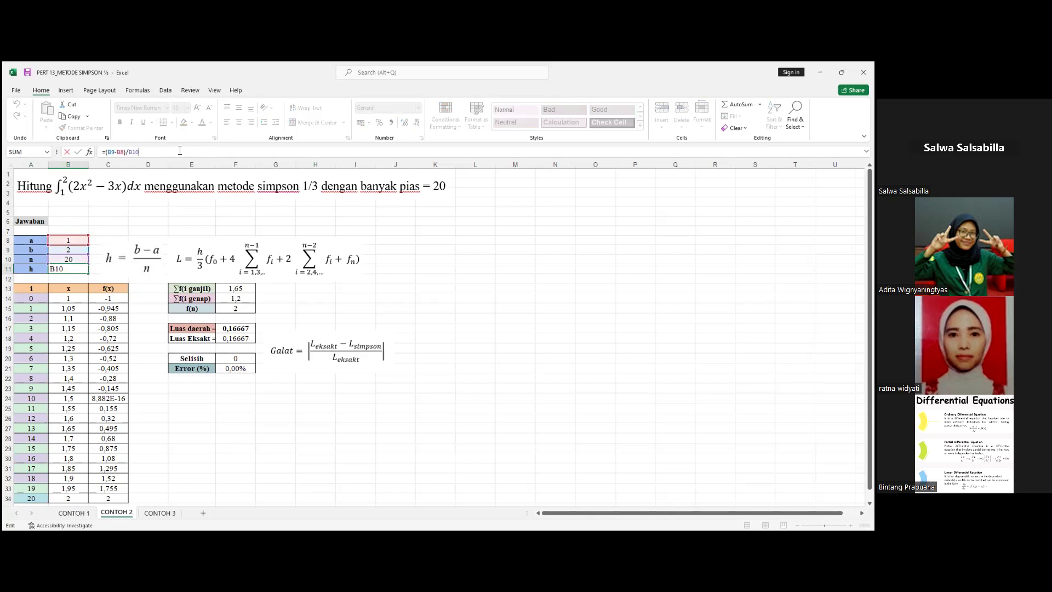
{"action": "left_click", "coordinate": [121, 151]}
{"action": "key", "text": "ctrl+Return"}
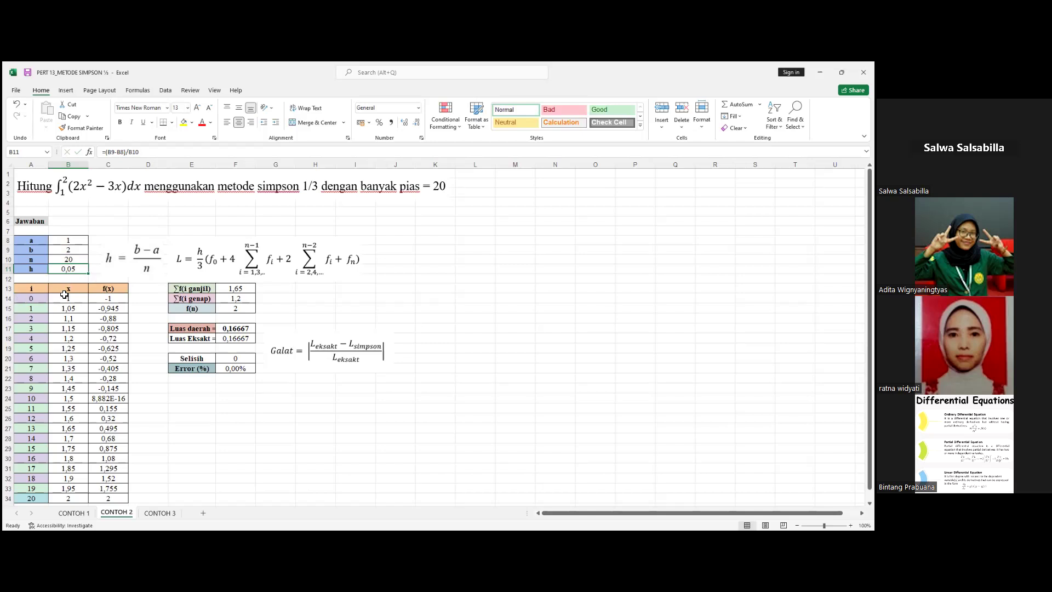
{"action": "left_click", "coordinate": [109, 230]}
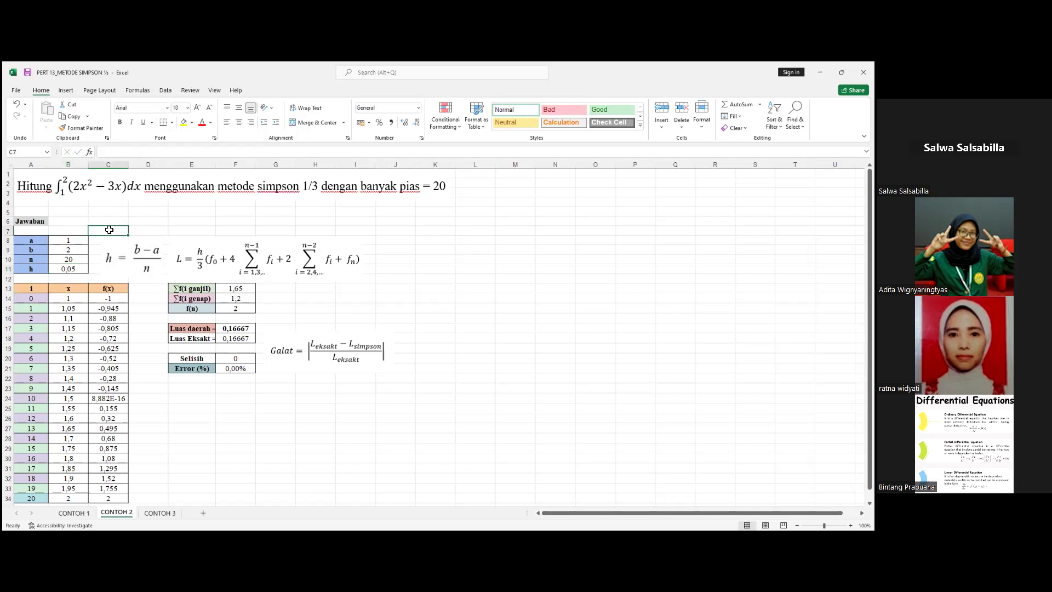
Inspect the starting x value in B14 and the increment formula in B15, and compare the last x value with b
{"action": "left_click", "coordinate": [78, 296]}
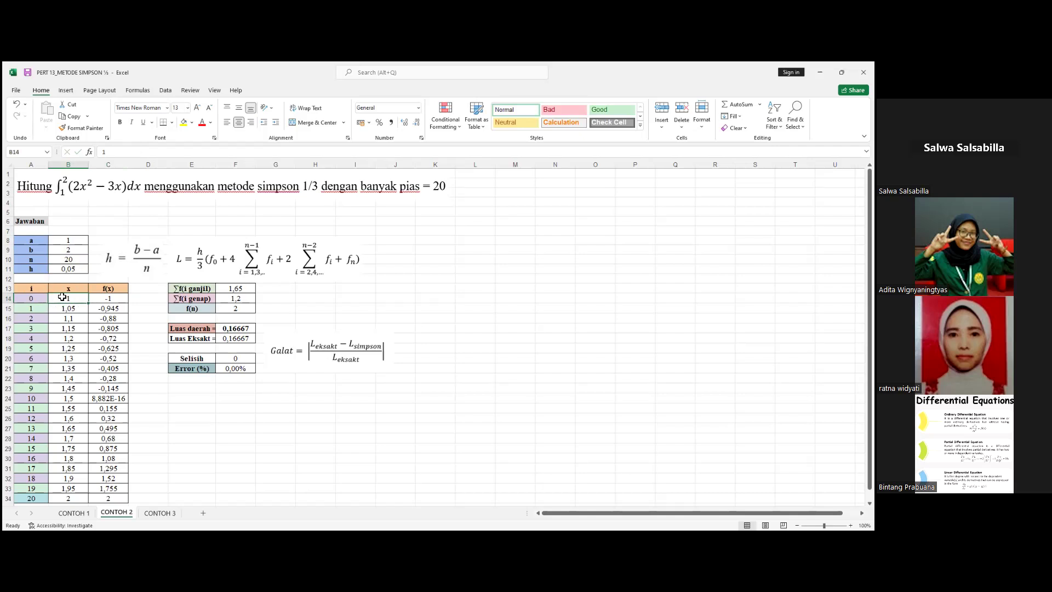
{"action": "left_click", "coordinate": [69, 310]}
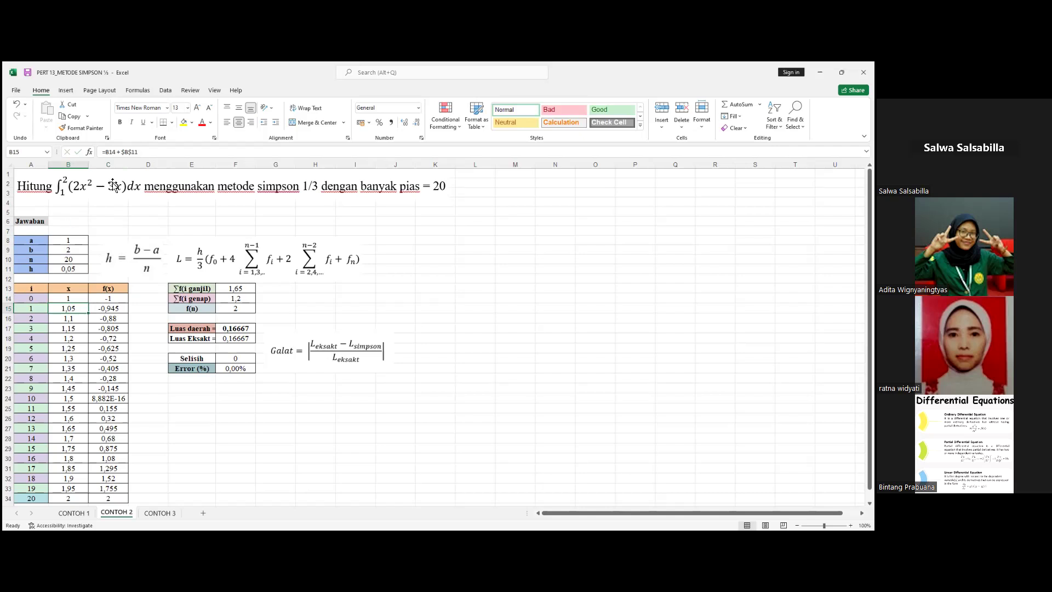
{"action": "key", "text": "F2"}
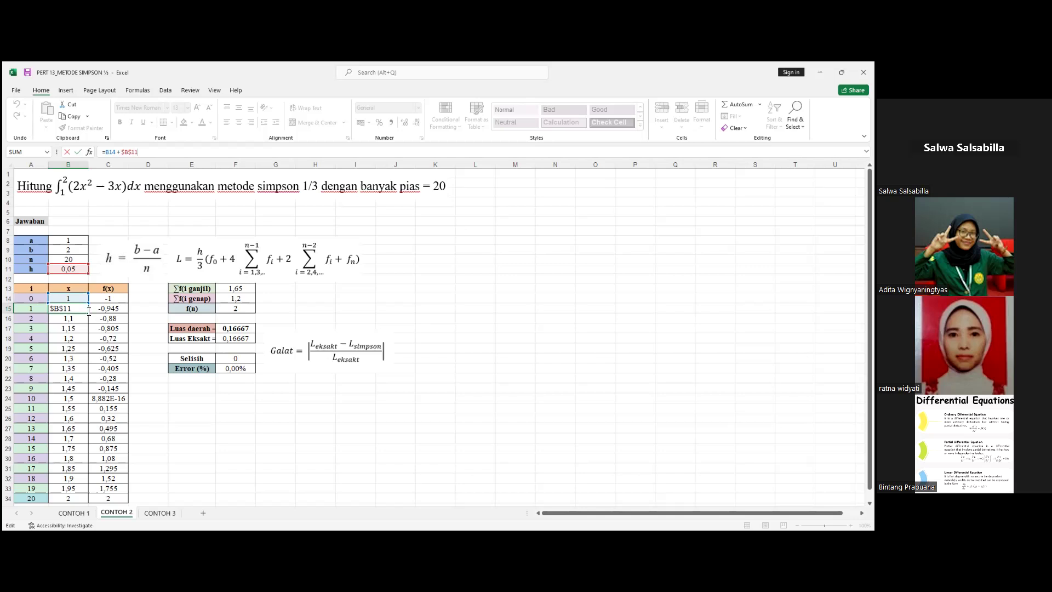
{"action": "key", "text": "Return"}
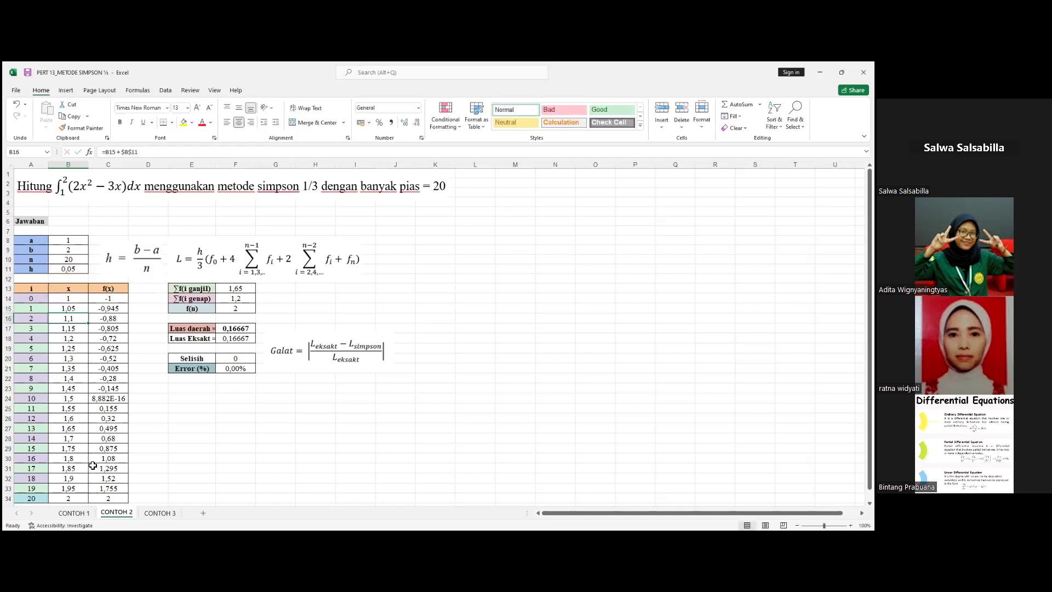
{"action": "left_click", "coordinate": [62, 496]}
{"action": "left_click", "coordinate": [74, 249]}
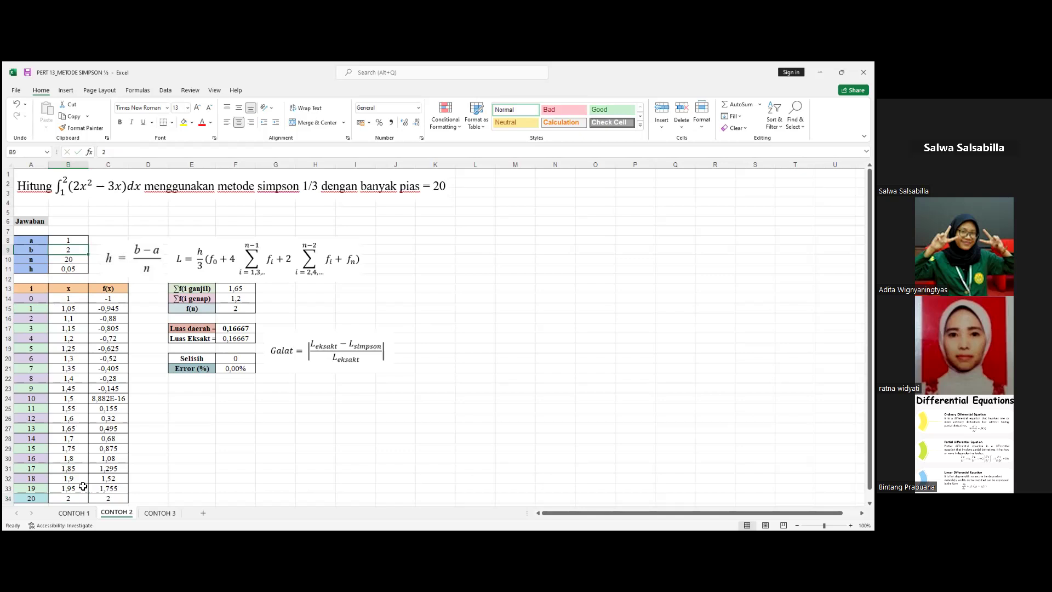
Compare the f(x) formula in C14 with the integrand 2x² − 3x and check the copied formula in C34
{"action": "left_click", "coordinate": [117, 298]}
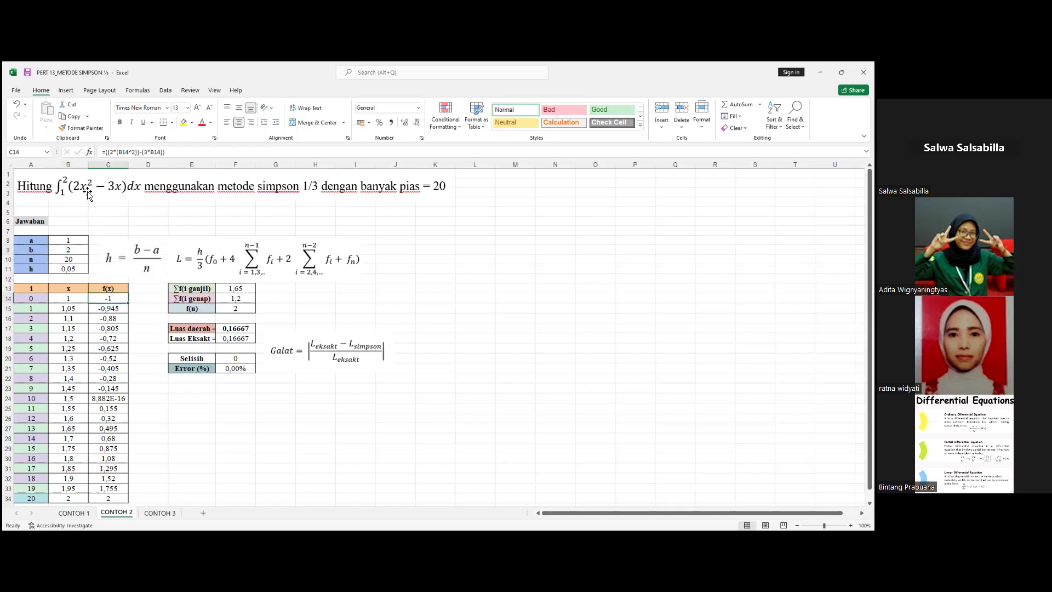
{"action": "key", "text": "F2"}
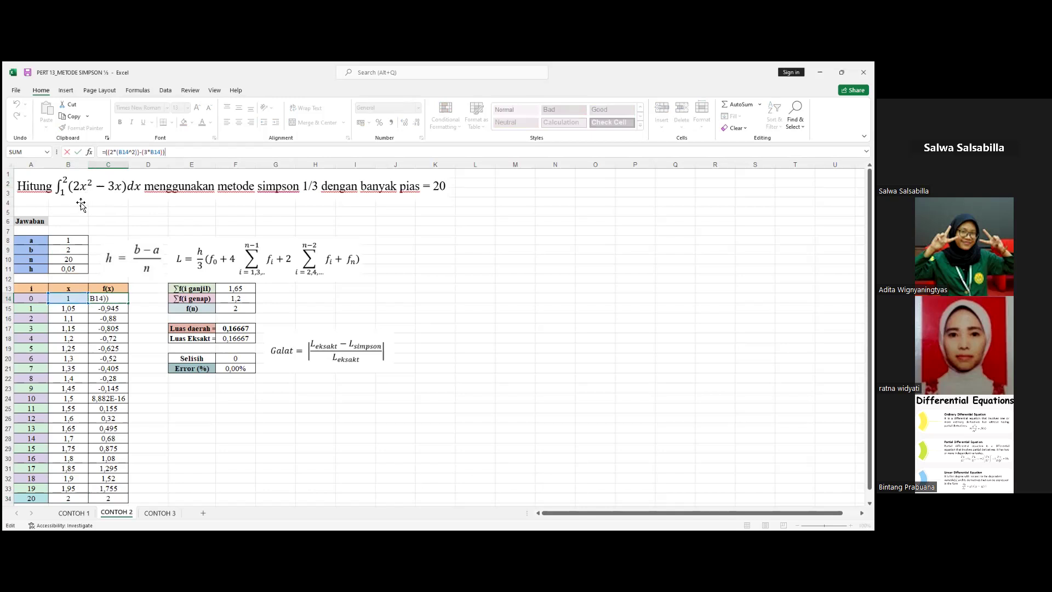
{"action": "left_click", "coordinate": [151, 152]}
{"action": "key", "text": "Escape"}
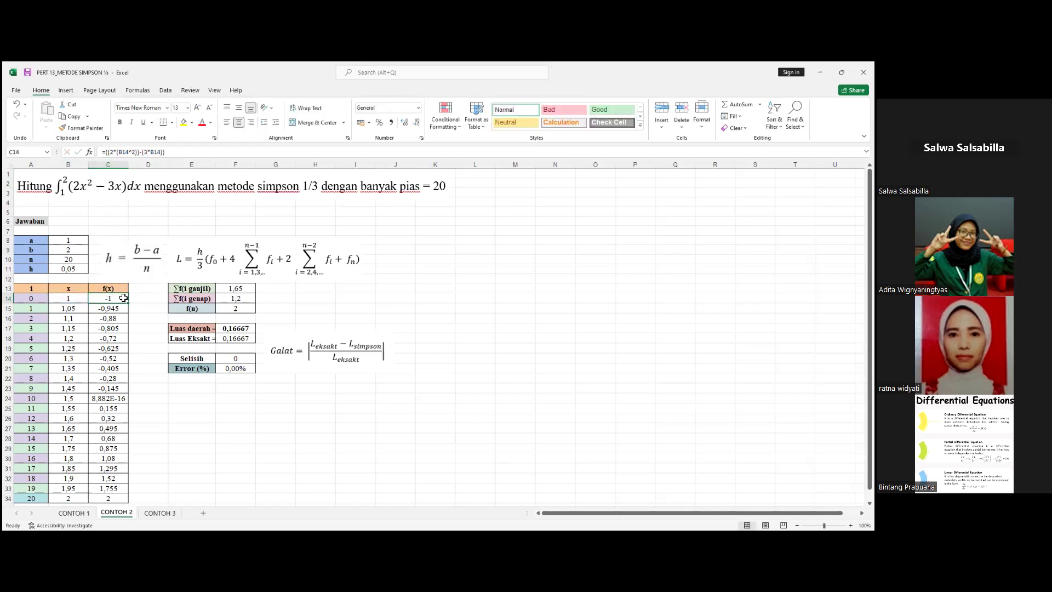
{"action": "scroll", "coordinate": [114, 464], "scroll_direction": "down", "scroll_amount": 1}
{"action": "left_click", "coordinate": [114, 467]}
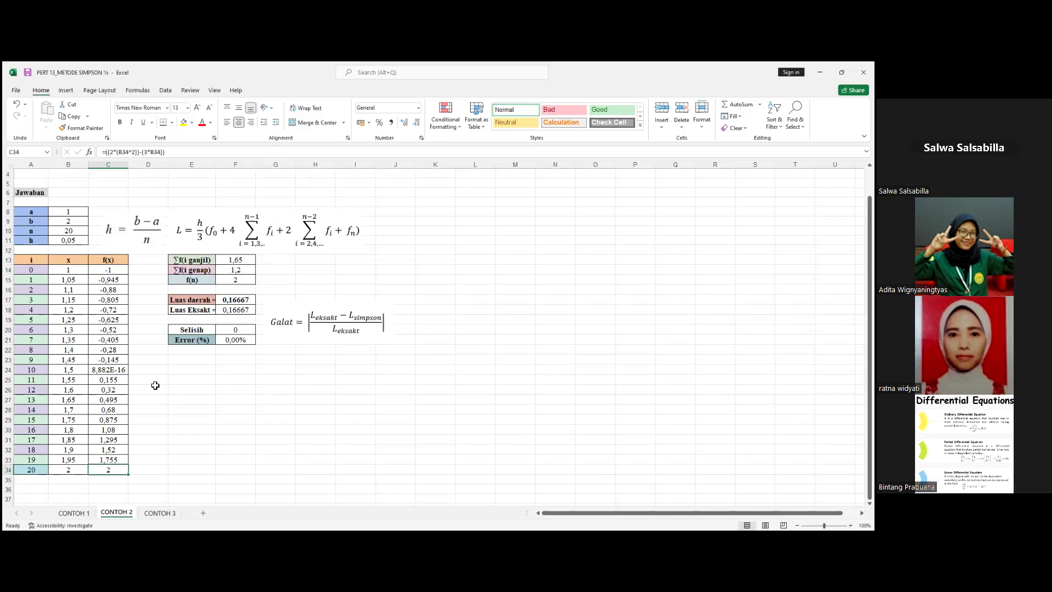
Inspect which odd-index f(x) cells the ∑f(i ganjil) formula in F13 adds together
{"action": "scroll", "coordinate": [156, 386], "scroll_direction": "up", "scroll_amount": 1}
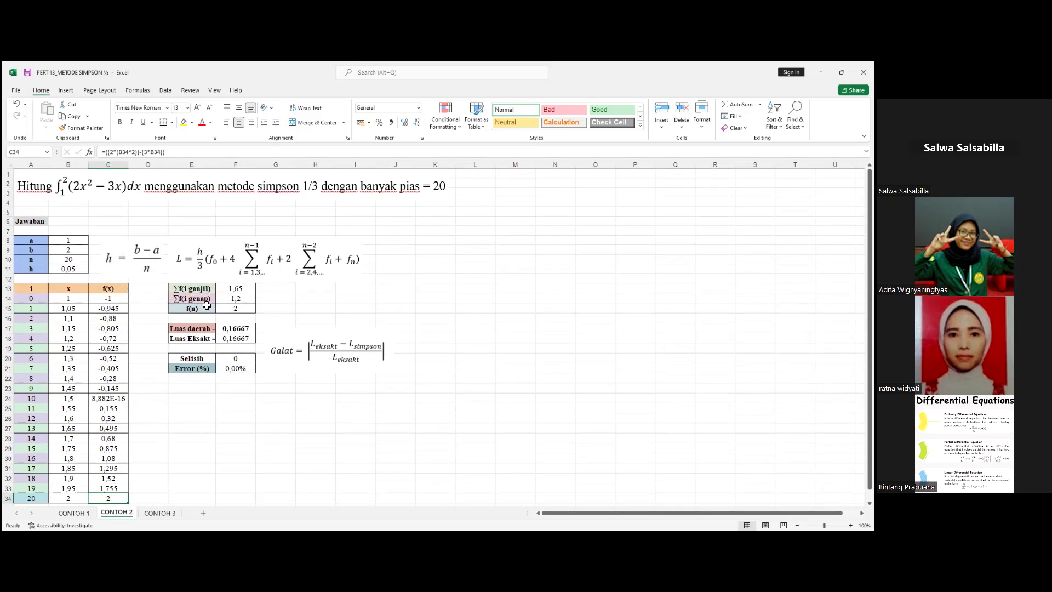
{"action": "left_click", "coordinate": [229, 286]}
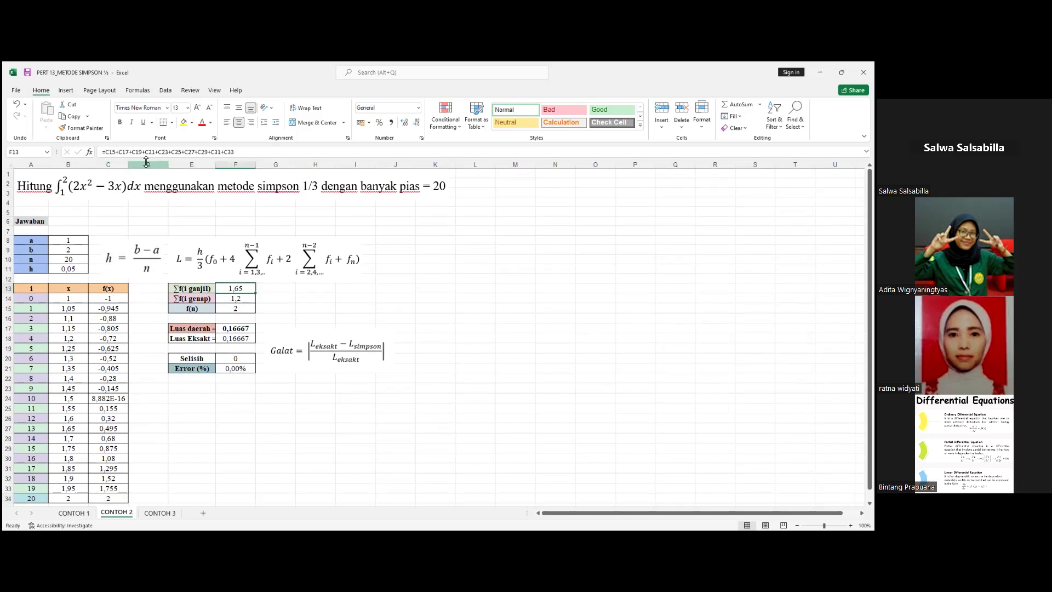
{"action": "left_click", "coordinate": [159, 152]}
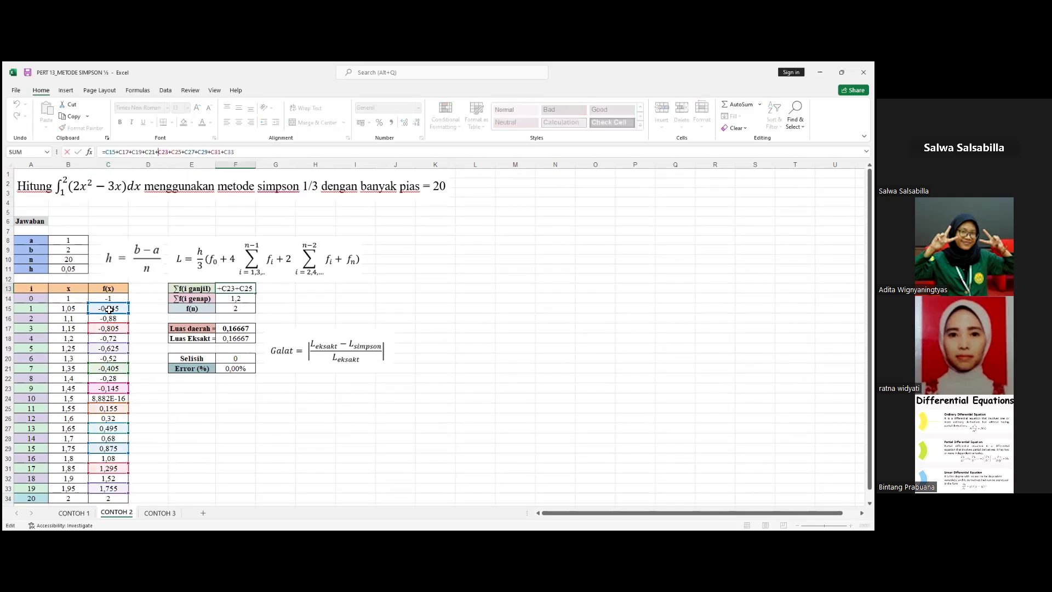
{"action": "scroll", "coordinate": [116, 359], "scroll_direction": "down", "scroll_amount": 1}
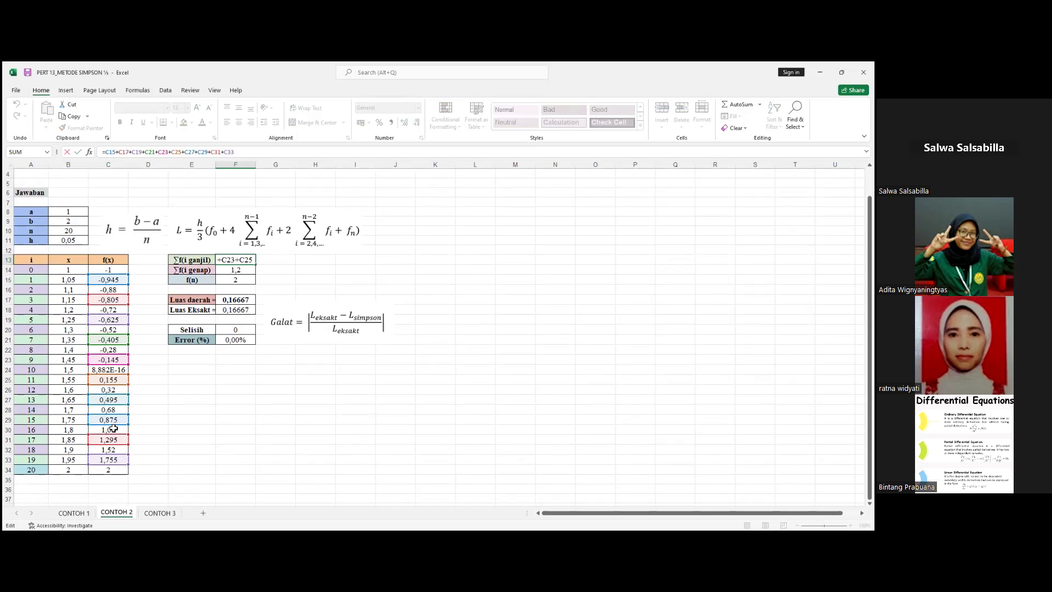
{"action": "key", "text": "ctrl+Return"}
Inspect which even-index f(x) cells the ∑f(i genap) formula in F14 adds together
{"action": "left_click", "coordinate": [242, 274]}
{"action": "left_click", "coordinate": [211, 152]}
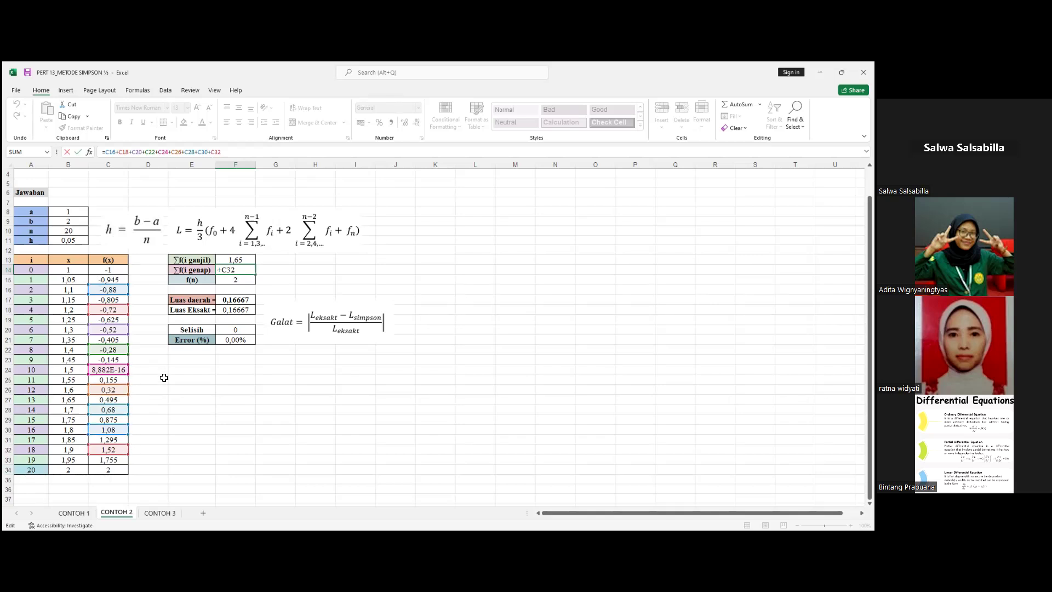
{"action": "key", "text": "Return"}
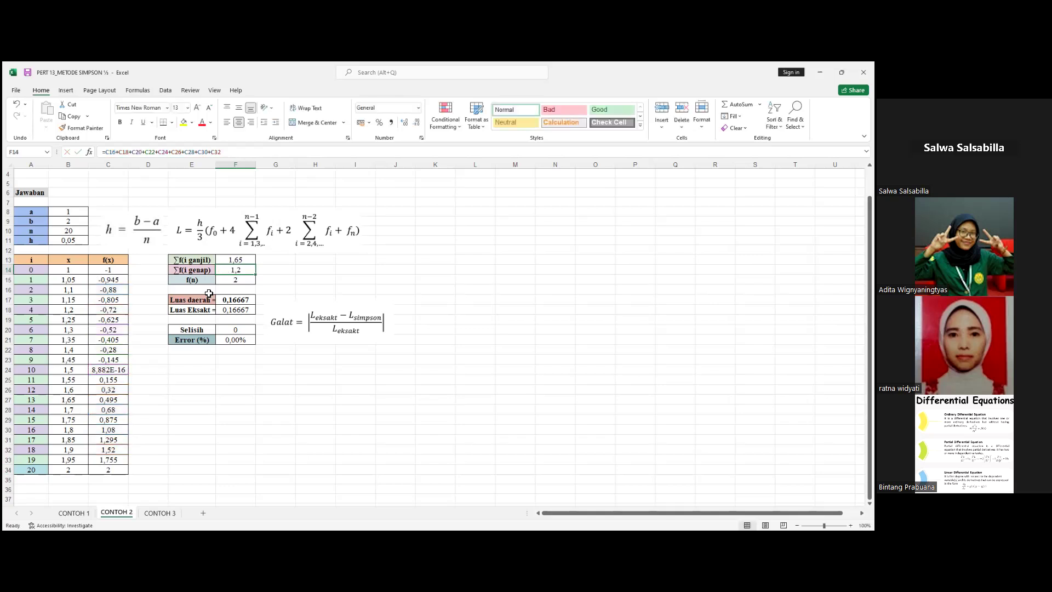
{"action": "left_click", "coordinate": [265, 273]}
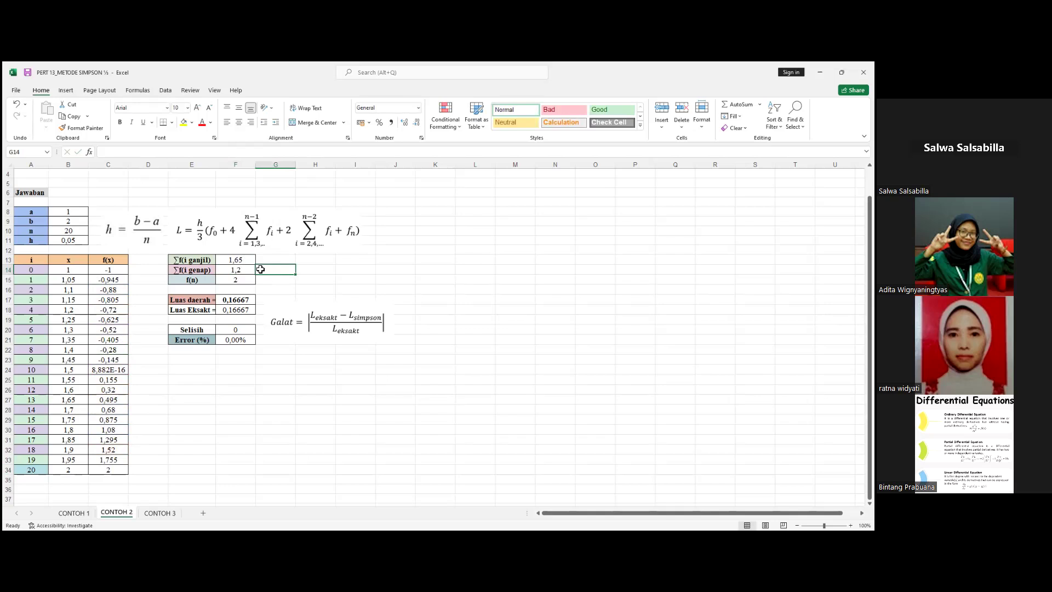
{"action": "left_click", "coordinate": [236, 269]}
Check which table cell the f(n) formula in F15 references
{"action": "left_click", "coordinate": [236, 289]}
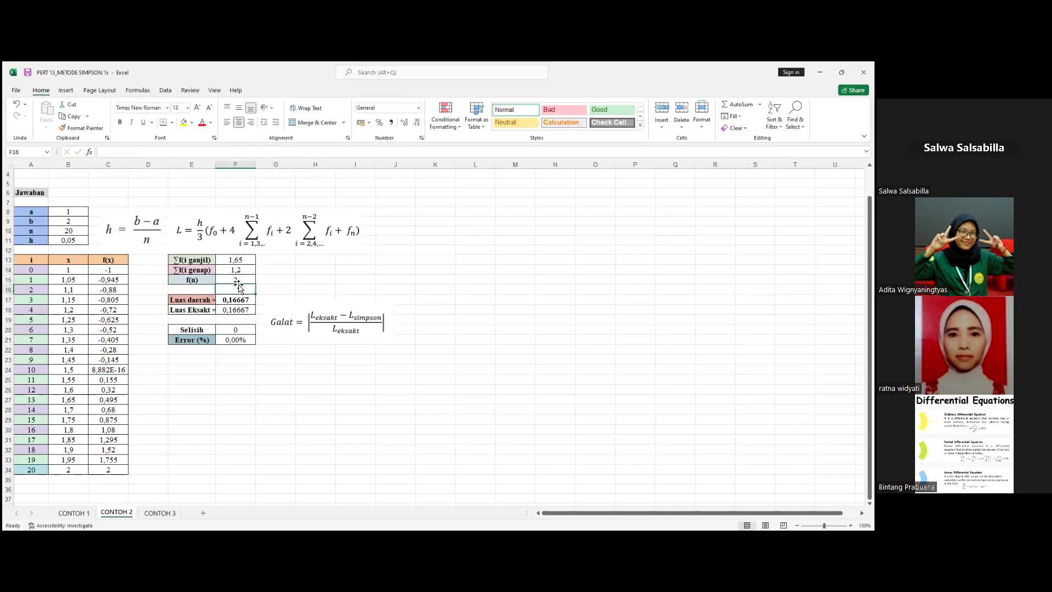
{"action": "left_click", "coordinate": [235, 280]}
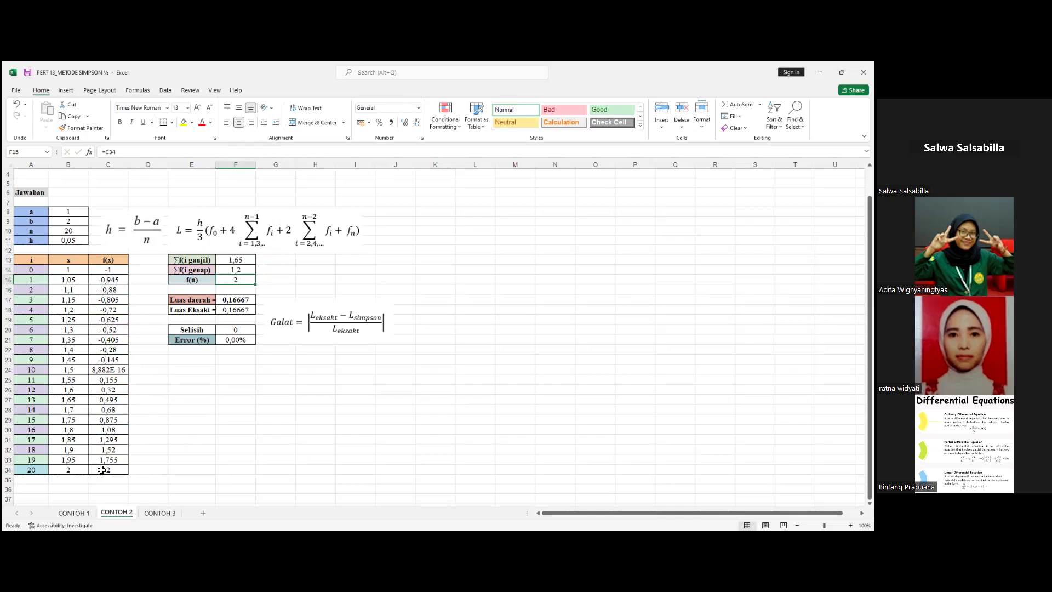
{"action": "key", "text": "F2"}
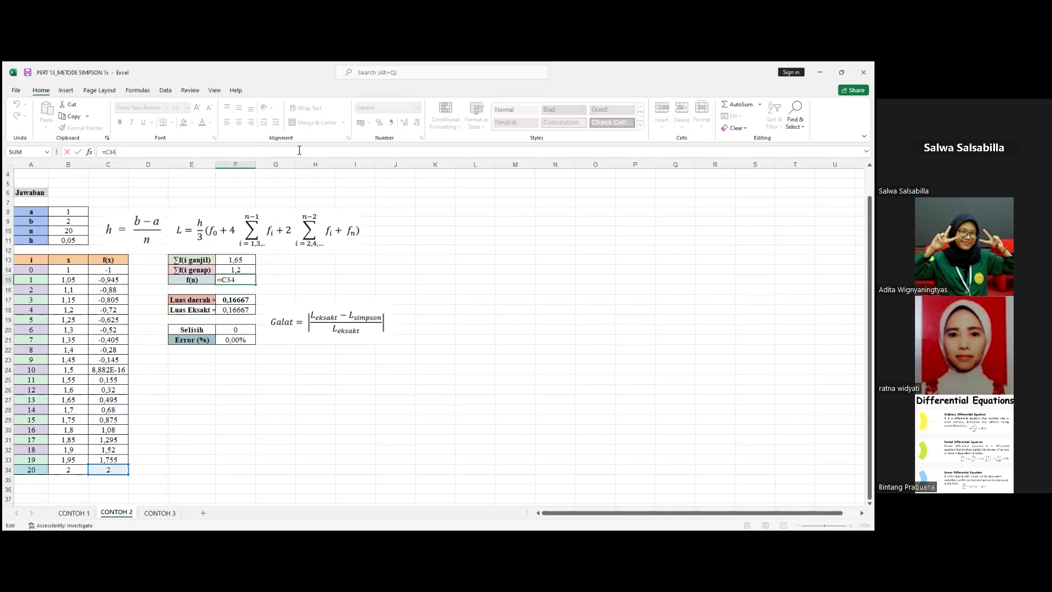
Compare each term of the Luas daerah formula in F17 with the Simpson L formula image
{"action": "left_click", "coordinate": [245, 297]}
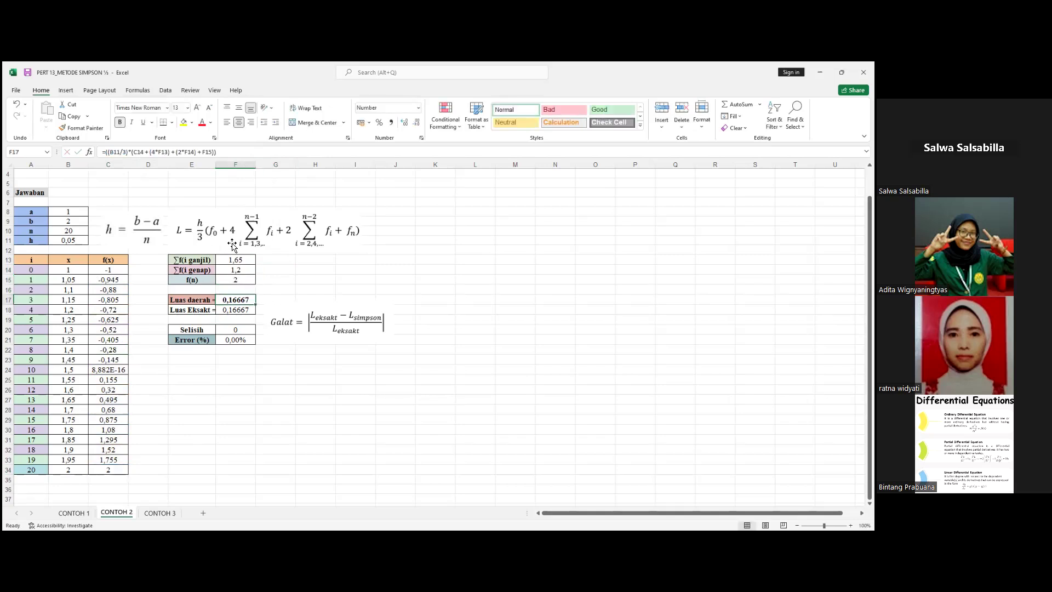
{"action": "left_click", "coordinate": [114, 153]}
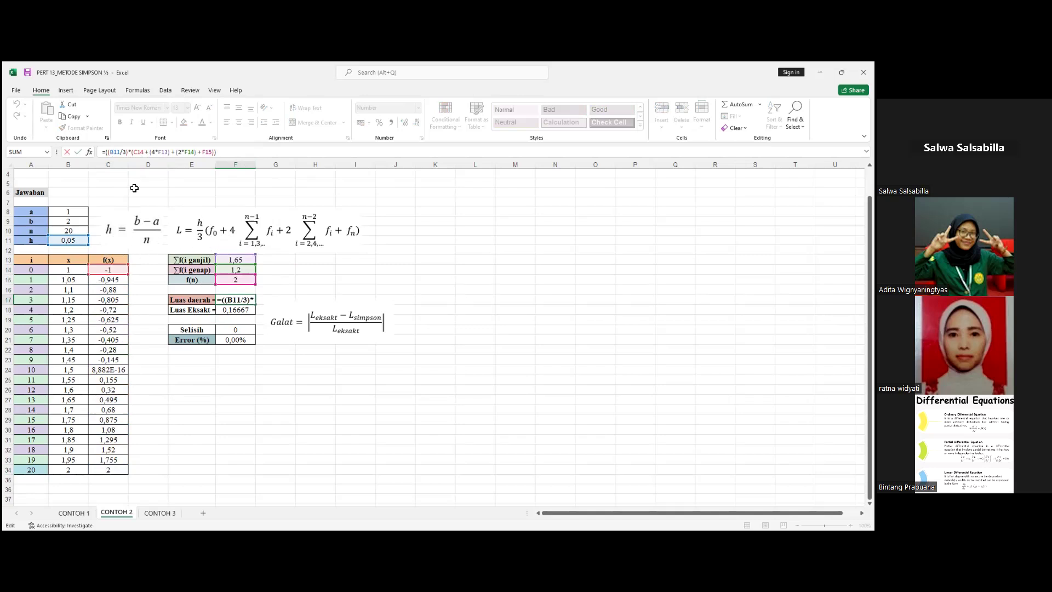
{"action": "left_click", "coordinate": [153, 151]}
{"action": "left_click", "coordinate": [167, 152]}
{"action": "double_click", "coordinate": [192, 152]}
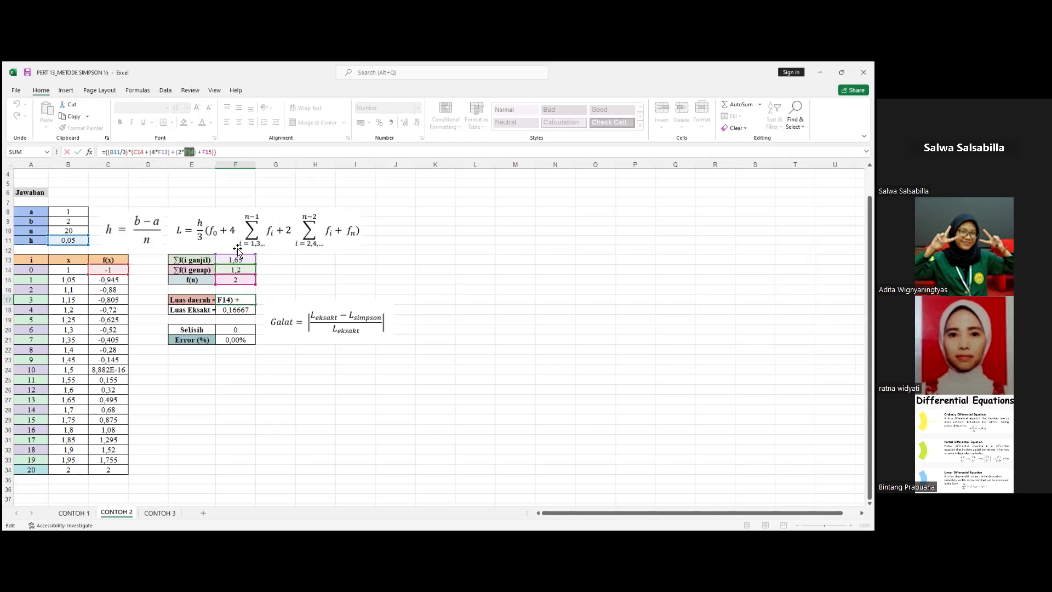
{"action": "left_click", "coordinate": [227, 155]}
{"action": "key", "text": "ctrl+Return"}
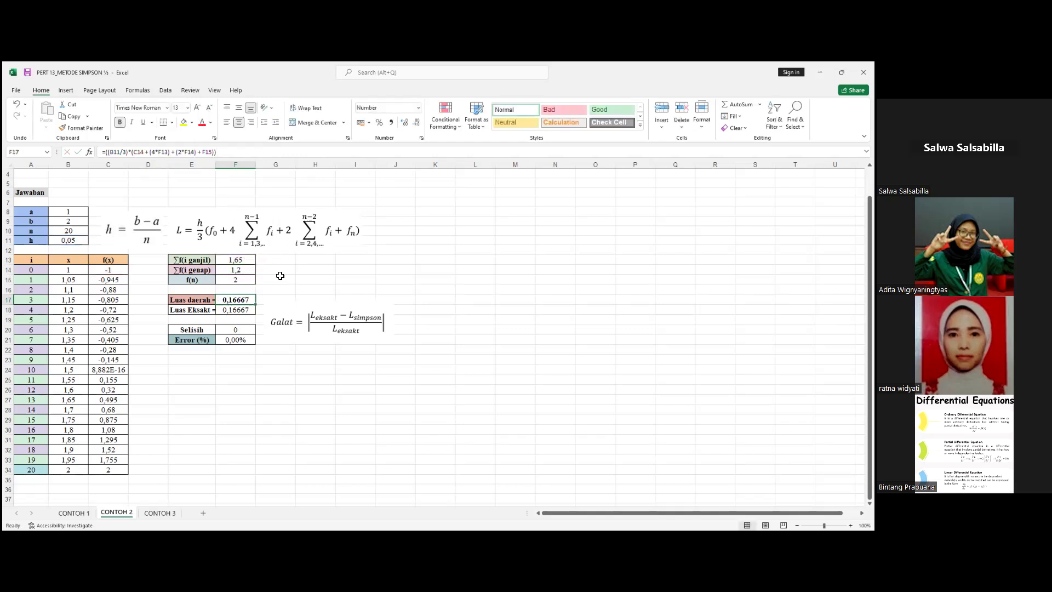
Check the Luas Eksakt entry in F18 and inspect which cells the Selisih formula in F20 references
{"action": "left_click", "coordinate": [236, 310]}
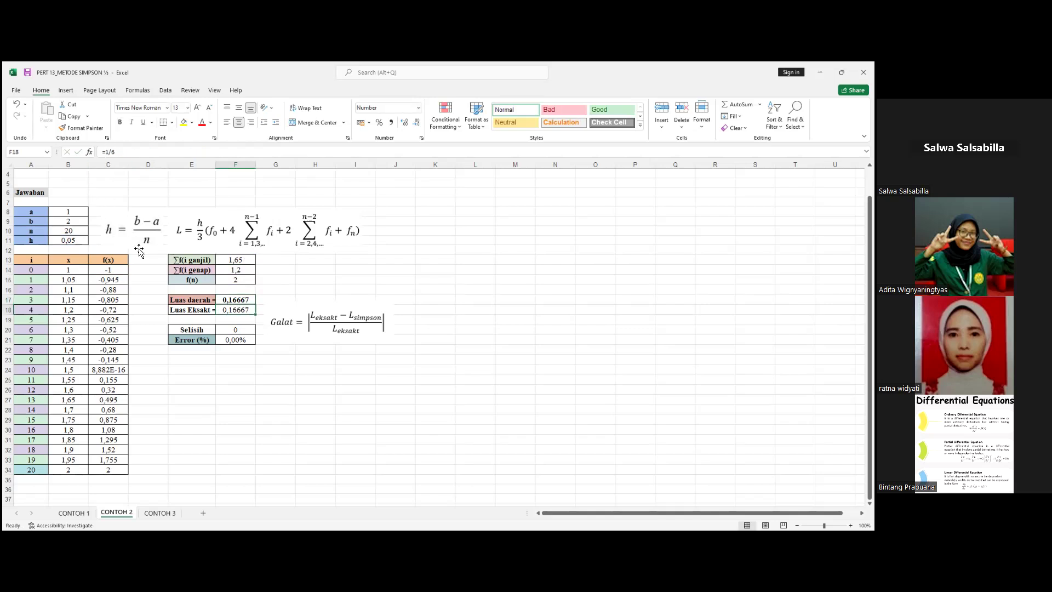
{"action": "scroll", "coordinate": [91, 191], "scroll_direction": "up", "scroll_amount": 1}
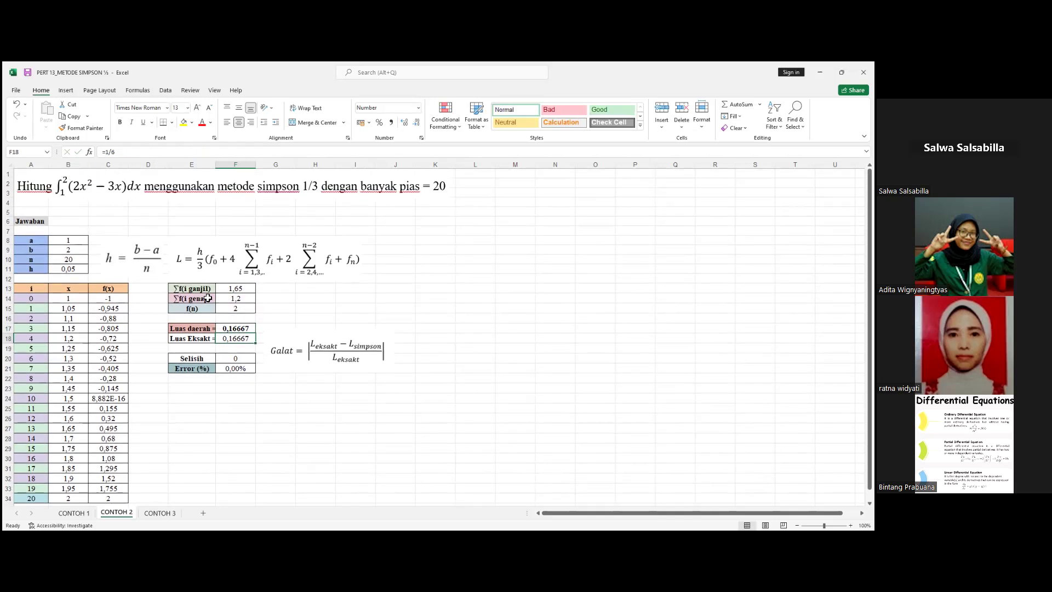
{"action": "left_click", "coordinate": [250, 358]}
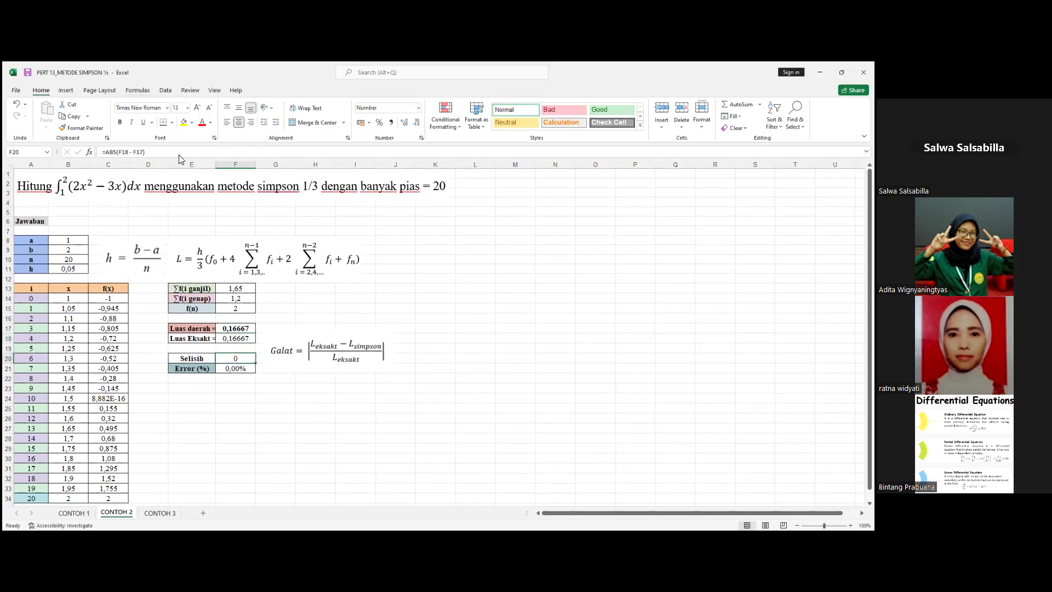
{"action": "left_click", "coordinate": [158, 151]}
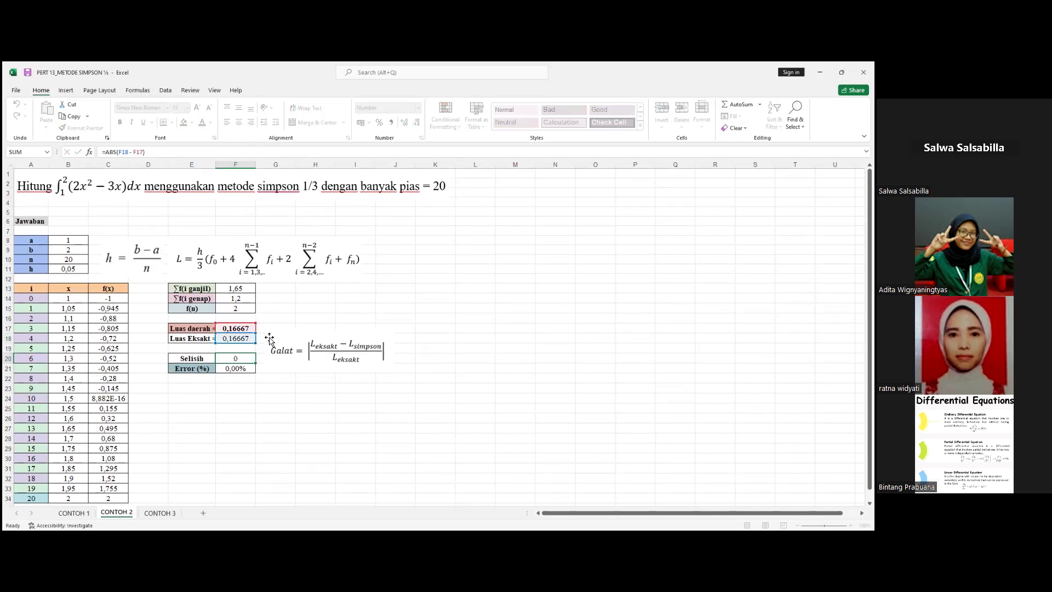
{"action": "key", "text": "Escape"}
Inspect the Error (%) formula in F21 and compare it with the Galat formula image
{"action": "left_click", "coordinate": [229, 370]}
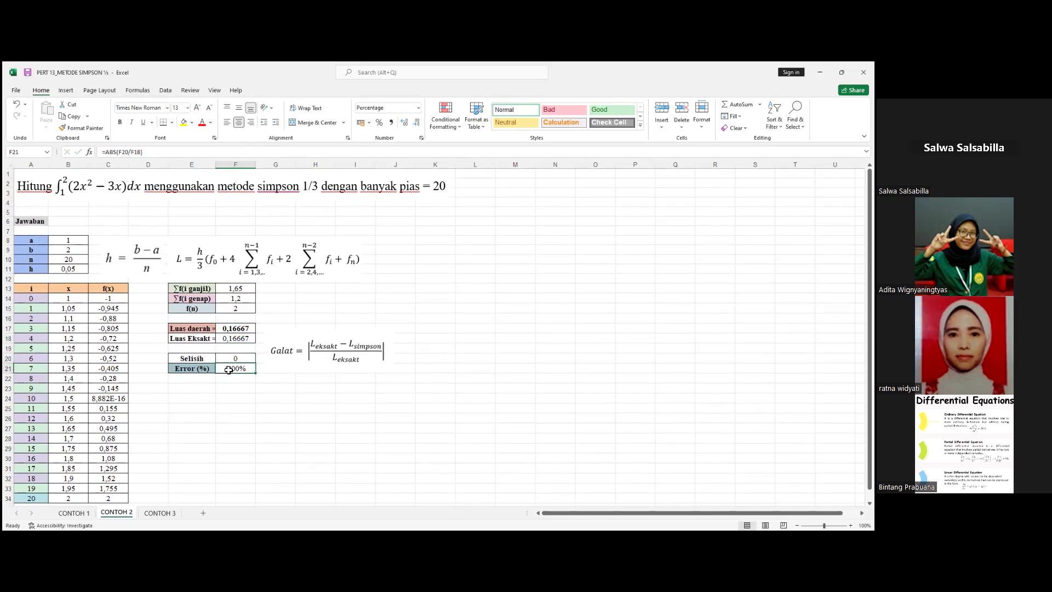
{"action": "left_click", "coordinate": [157, 150]}
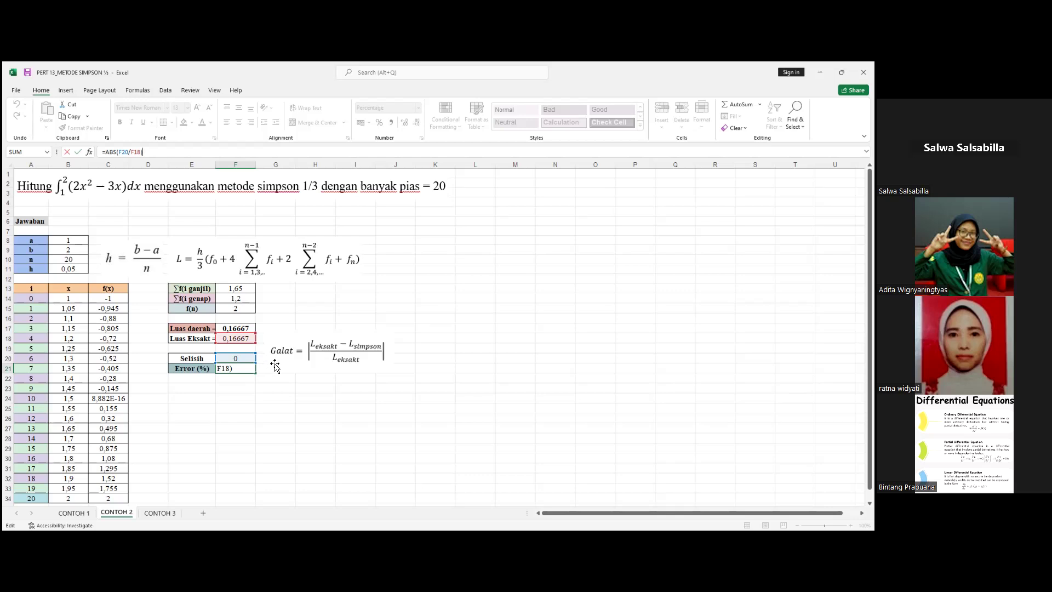
{"action": "key", "text": "ctrl+Return"}
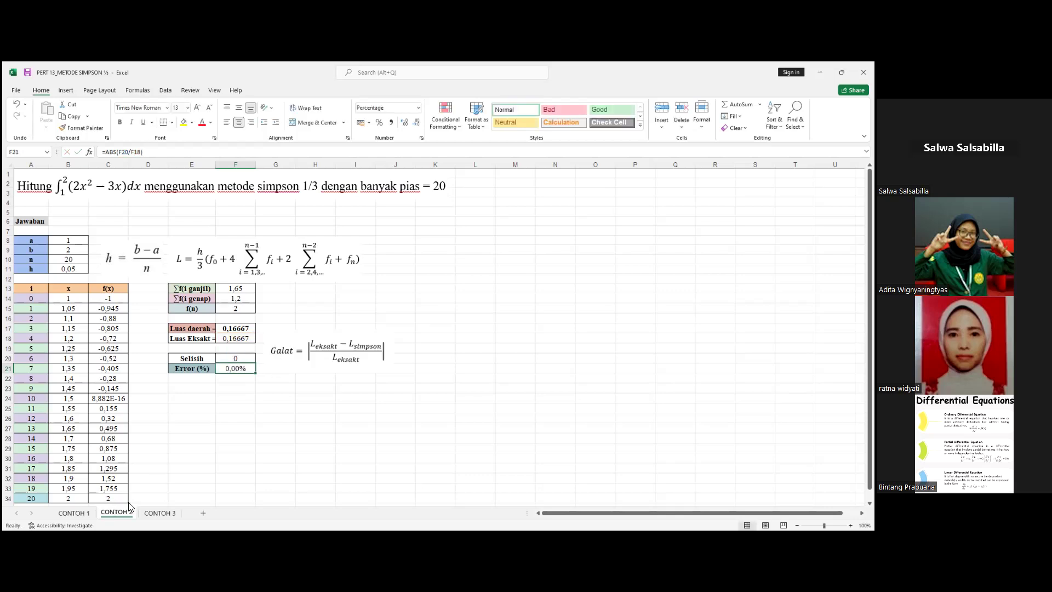
{"action": "left_click", "coordinate": [156, 513]}
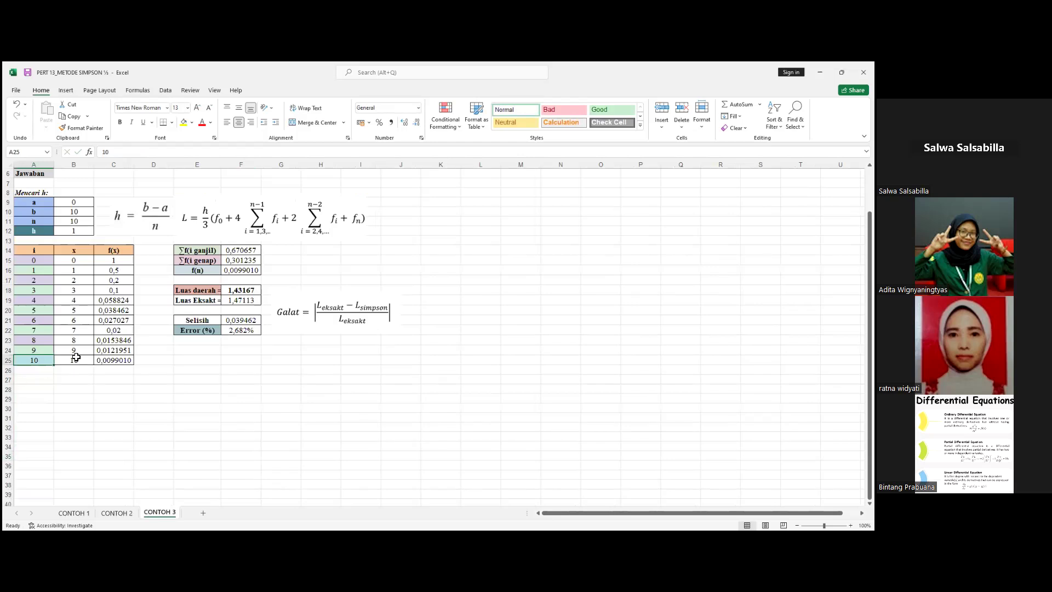
{"action": "left_click", "coordinate": [119, 514]}
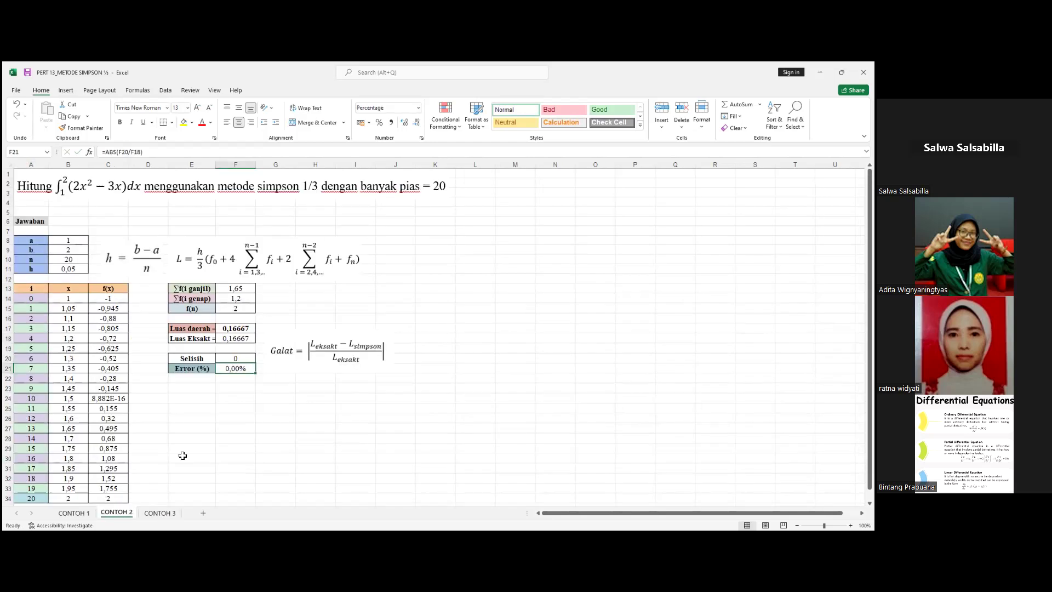
{"action": "left_click", "coordinate": [442, 325]}
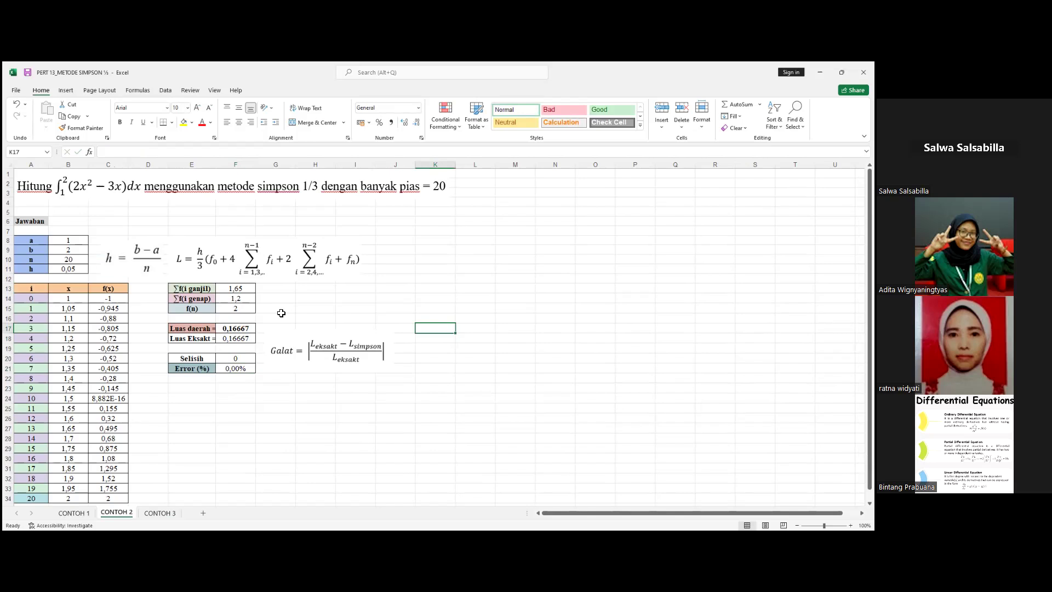
{"action": "scroll", "coordinate": [281, 313], "scroll_direction": "down", "scroll_amount": 1}
{"action": "scroll", "coordinate": [282, 315], "scroll_direction": "up", "scroll_amount": 1}
{"action": "left_click", "coordinate": [244, 339]}
Change the number format of the f(x) cell C24 to Number
{"action": "left_click", "coordinate": [99, 399]}
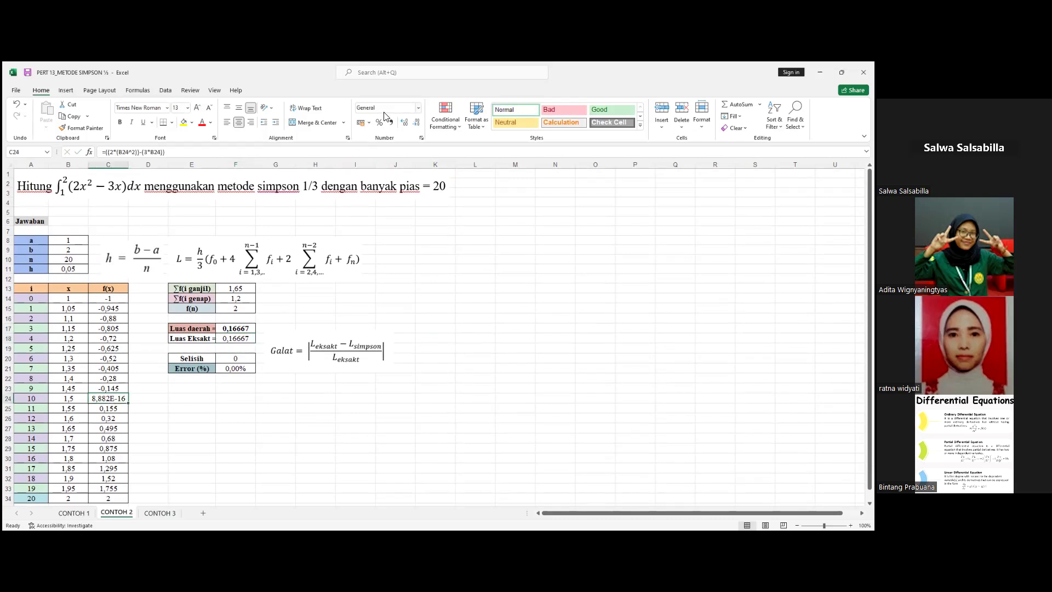
{"action": "left_click", "coordinate": [419, 109]}
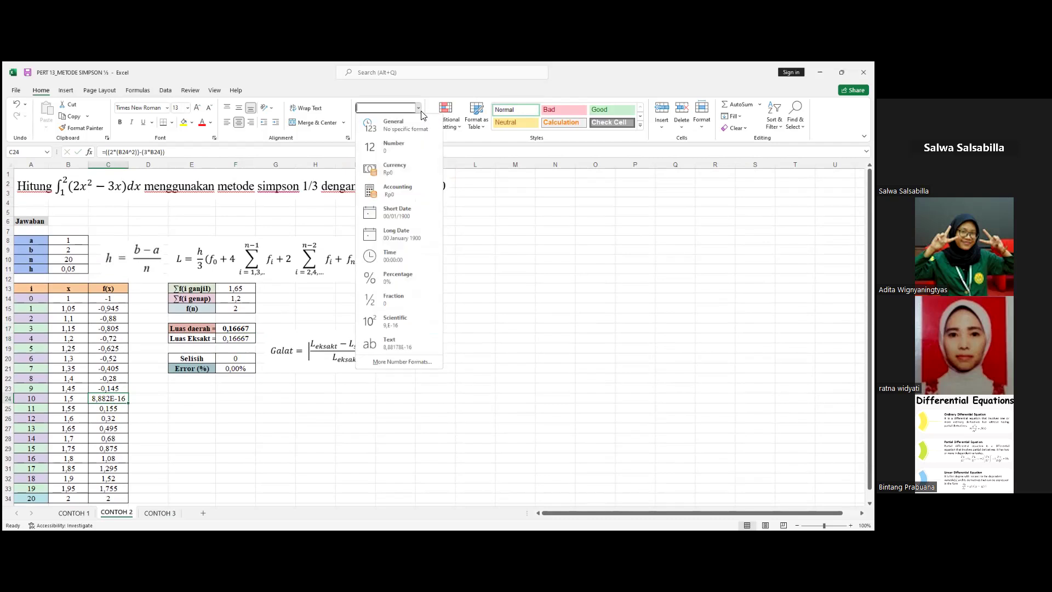
{"action": "left_click", "coordinate": [413, 146]}
Increase the displayed precision of C24 to 12 decimal places
{"action": "left_click", "coordinate": [409, 127]}
{"action": "left_click", "coordinate": [409, 127]}
{"action": "left_click", "coordinate": [409, 127]}
{"action": "left_click", "coordinate": [409, 127]}
{"action": "left_click", "coordinate": [409, 127]}
{"action": "left_click", "coordinate": [409, 127]}
{"action": "left_click", "coordinate": [409, 127]}
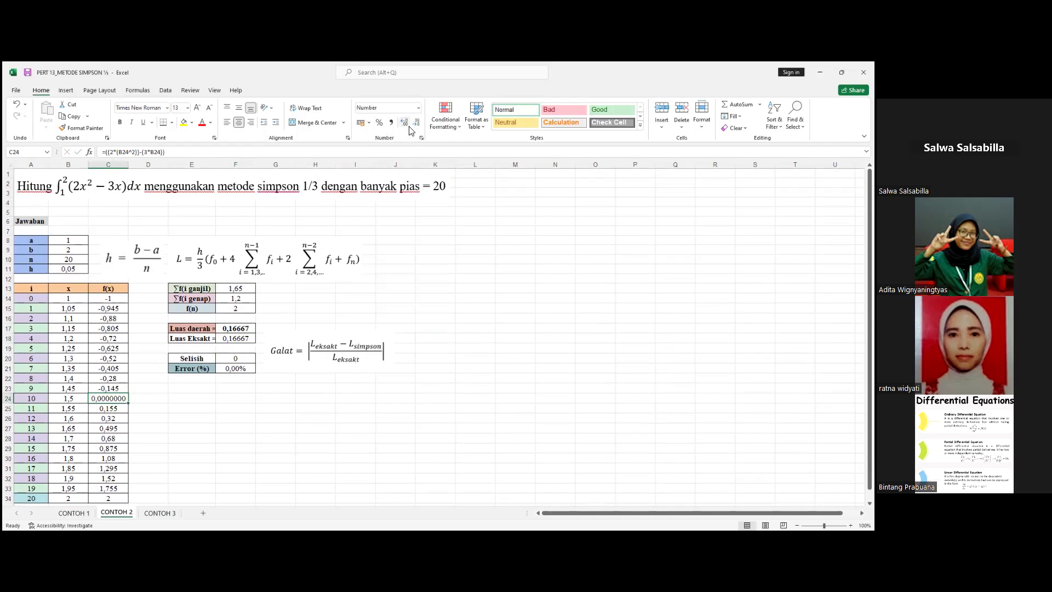
{"action": "left_click", "coordinate": [409, 127]}
{"action": "left_click", "coordinate": [409, 127]}
{"action": "left_click", "coordinate": [409, 127]}
{"action": "left_click", "coordinate": [409, 127]}
{"action": "left_click", "coordinate": [409, 127]}
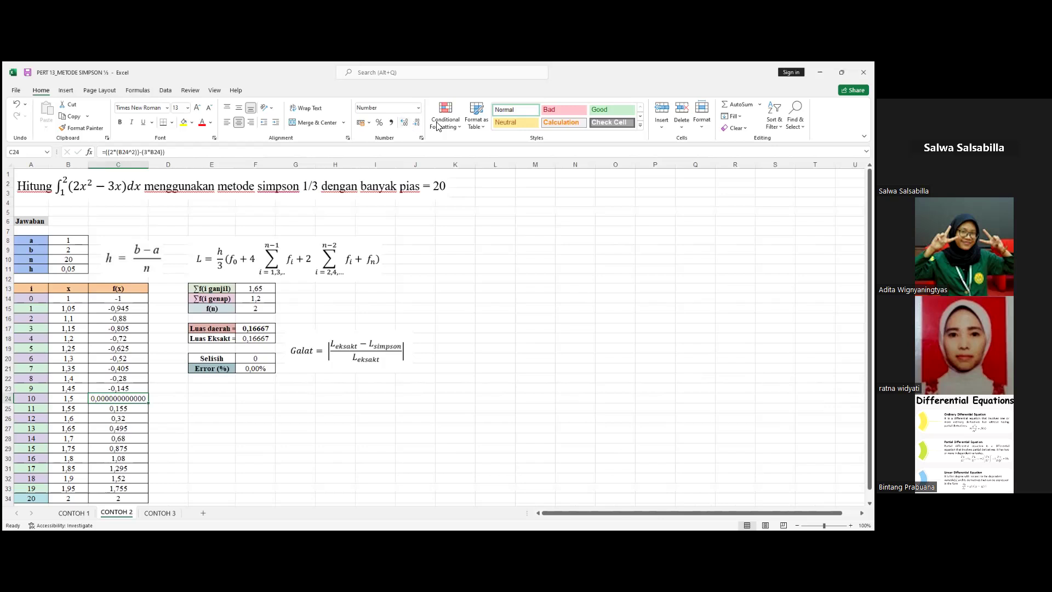
Reduce the displayed precision of C24 to zero decimal places
{"action": "left_click", "coordinate": [417, 124]}
{"action": "left_click", "coordinate": [418, 124]}
{"action": "left_click", "coordinate": [406, 127]}
{"action": "left_click", "coordinate": [407, 128]}
{"action": "left_click", "coordinate": [418, 123]}
{"action": "left_click", "coordinate": [419, 124]}
{"action": "left_click", "coordinate": [419, 124]}
{"action": "left_click", "coordinate": [418, 124]}
{"action": "left_click", "coordinate": [418, 124]}
{"action": "left_click", "coordinate": [418, 124]}
{"action": "left_click", "coordinate": [419, 124]}
{"action": "left_click", "coordinate": [418, 124]}
{"action": "left_click", "coordinate": [418, 124]}
{"action": "left_click", "coordinate": [419, 124]}
{"action": "left_click", "coordinate": [418, 124]}
{"action": "left_click", "coordinate": [419, 124]}
Try to wrap the f(x) formula in C14 in a ROUND function with 16 digits
{"action": "scroll", "coordinate": [113, 364], "scroll_direction": "down", "scroll_amount": 1}
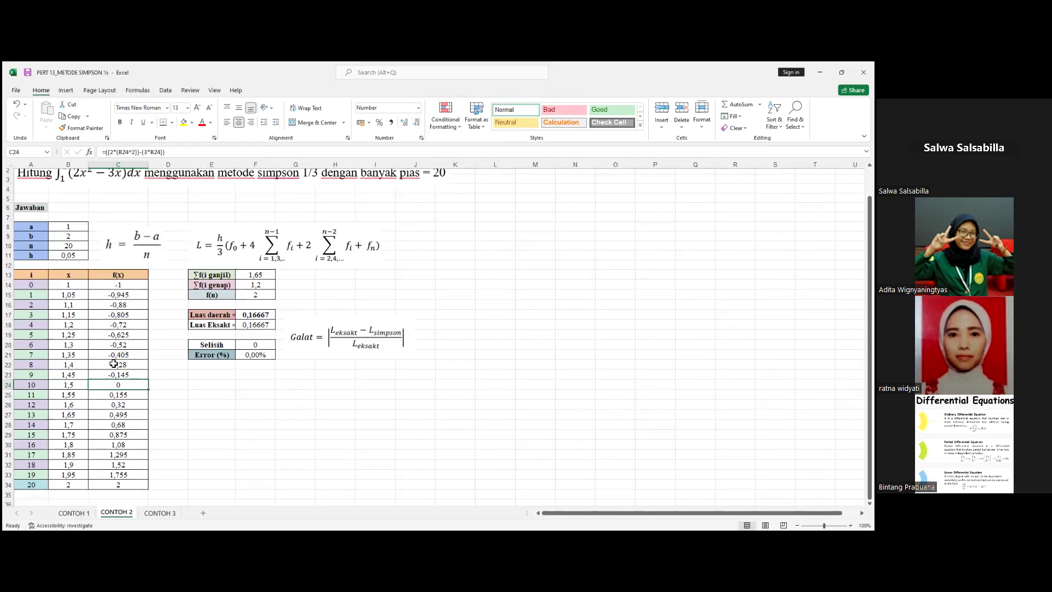
{"action": "left_click", "coordinate": [137, 270]}
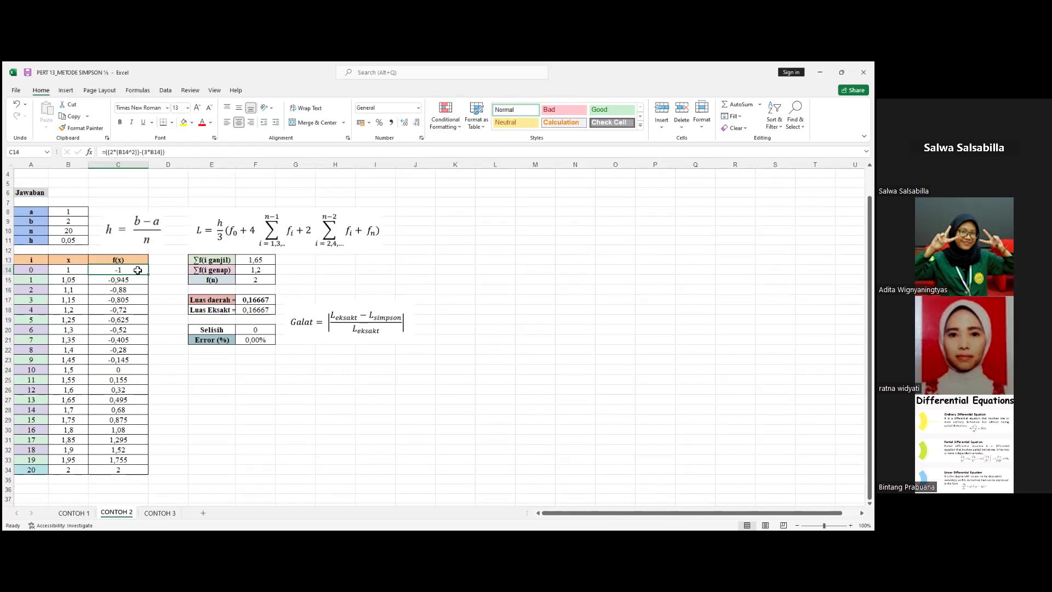
{"action": "left_click", "coordinate": [107, 153]}
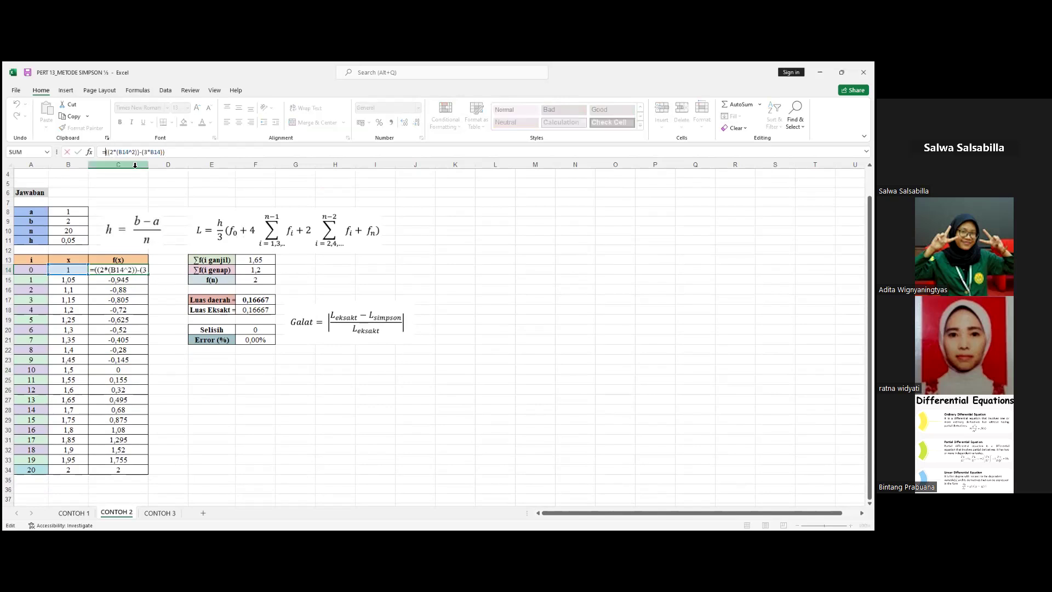
{"action": "type", "text": "roun"}
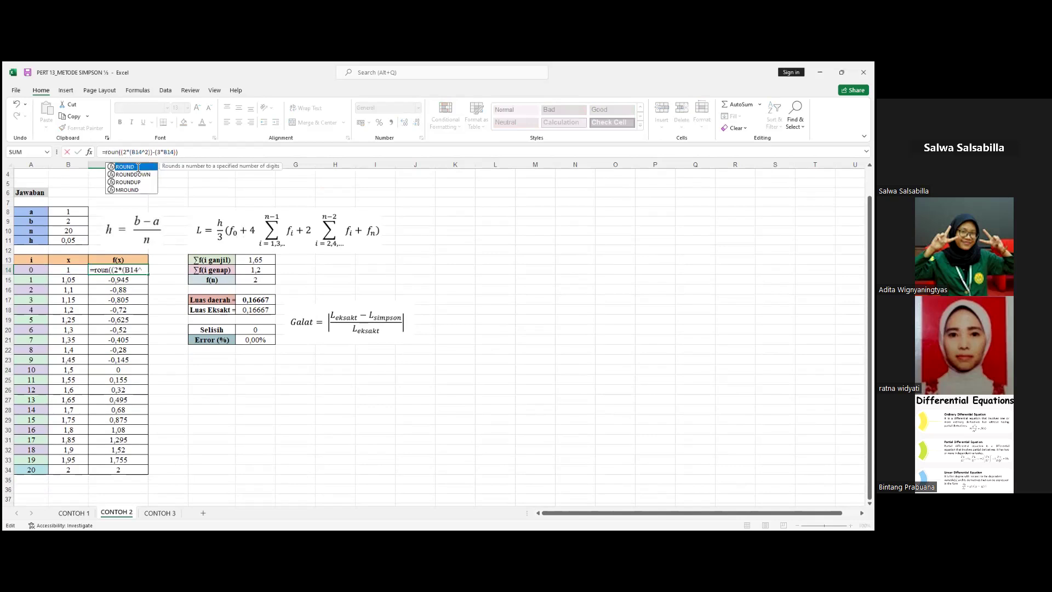
{"action": "key", "text": "Tab"}
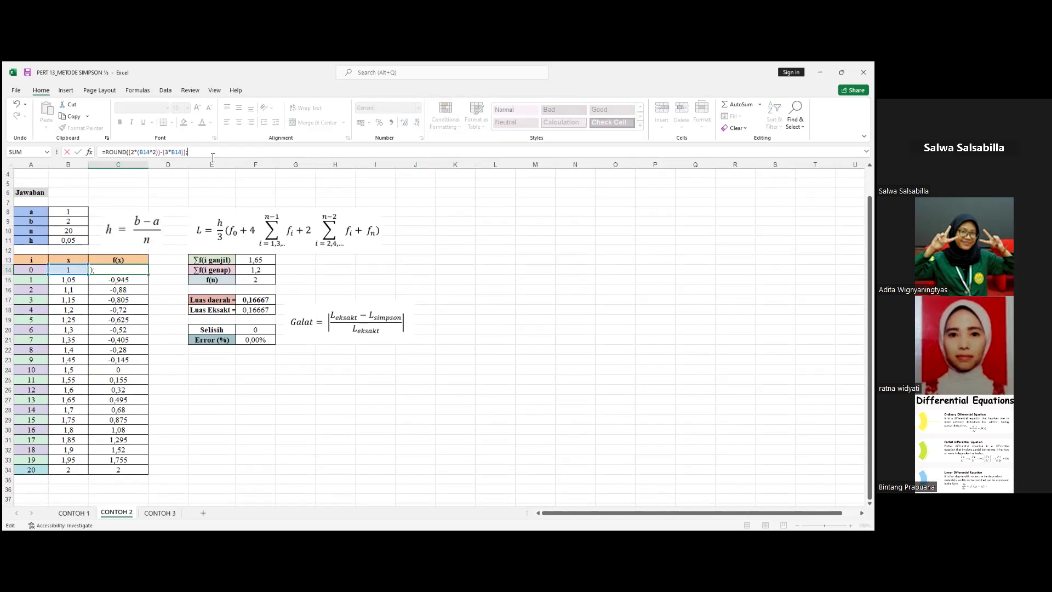
{"action": "type", "text": "16)"}
{"action": "key", "text": "Return"}
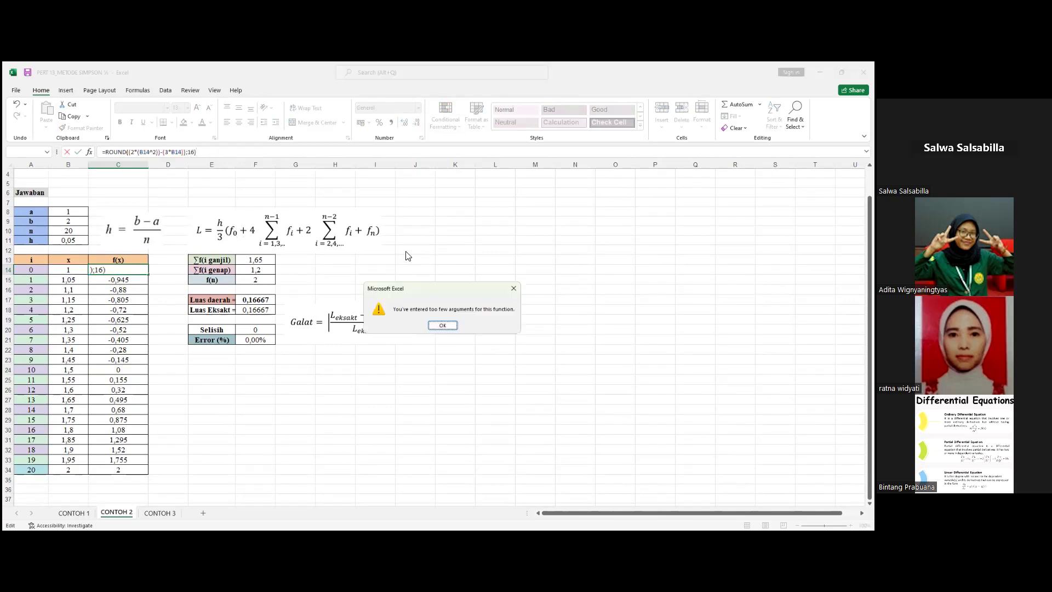
{"action": "left_click", "coordinate": [444, 326]}
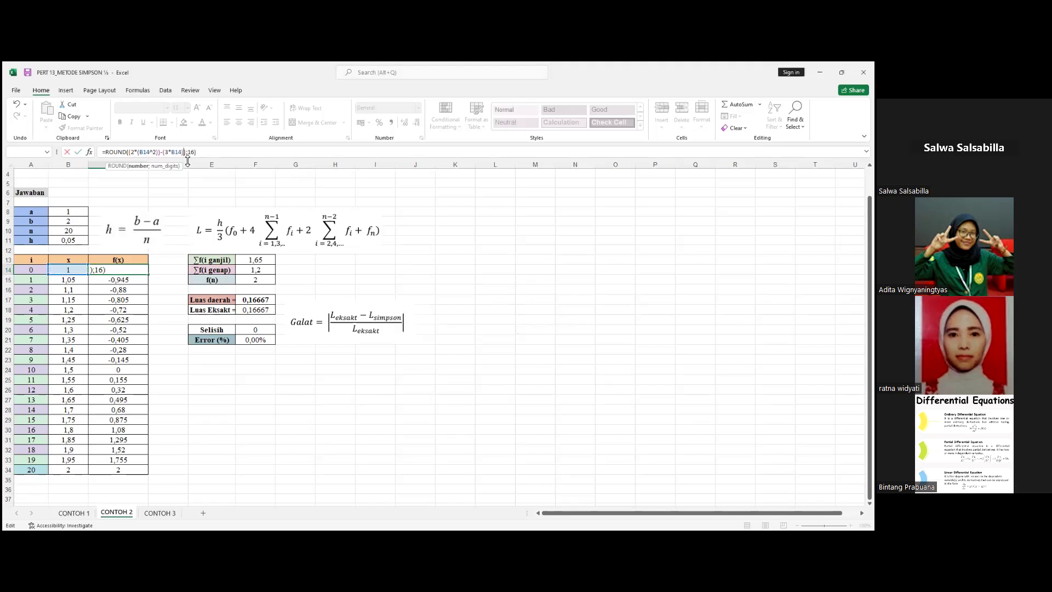
Try to correct the parentheses around the 2x² − 3x expression in C14's ROUND formula, keeping 16 as the digit count
{"action": "left_click", "coordinate": [190, 153]}
{"action": "type", "text": ")"}
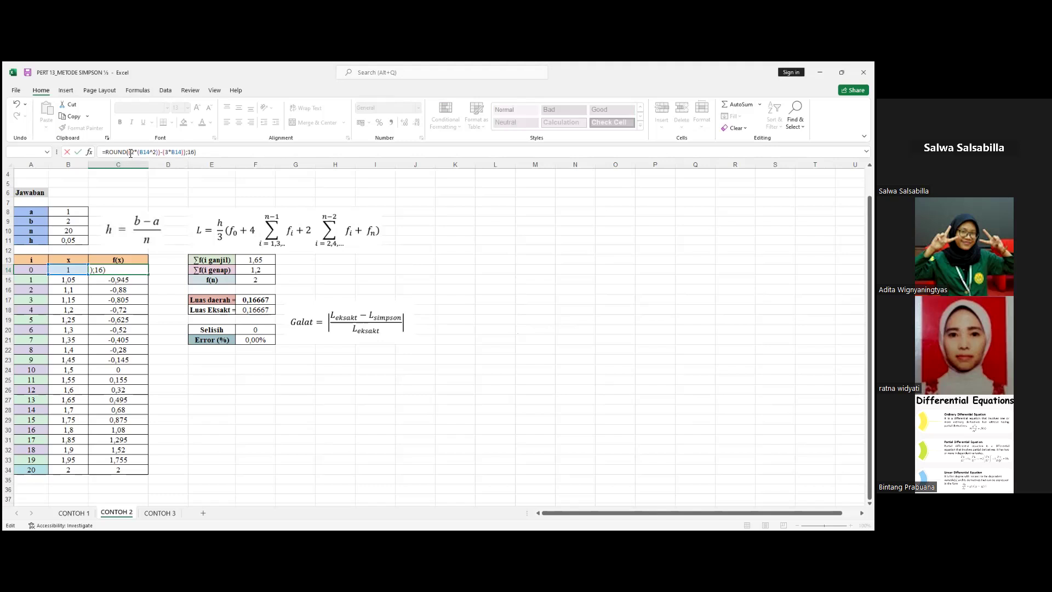
{"action": "left_click", "coordinate": [146, 158]}
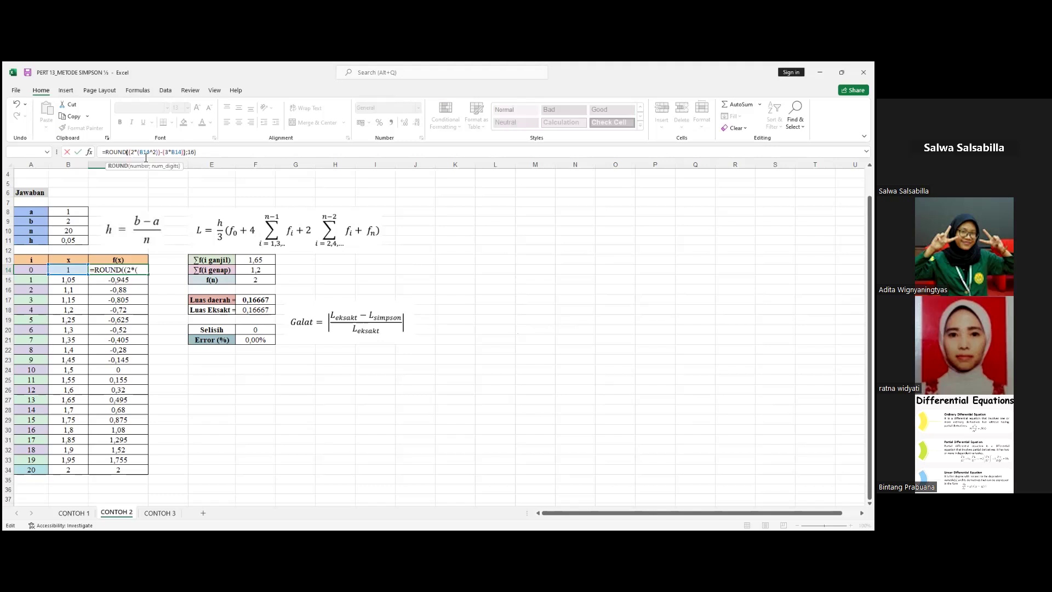
{"action": "type", "text": "("}
{"action": "left_click", "coordinate": [189, 152]}
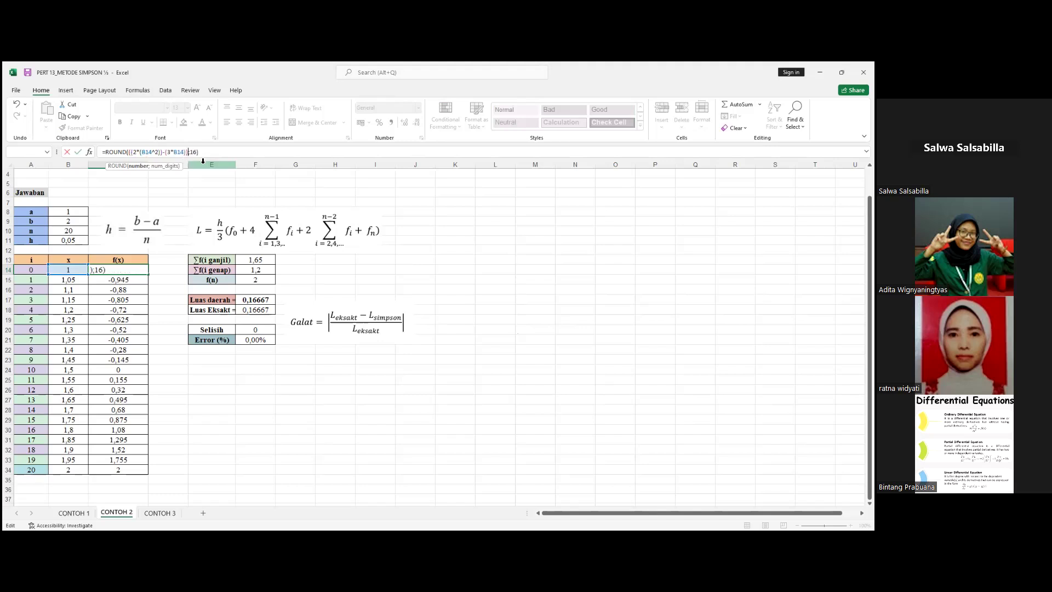
{"action": "type", "text": ")"}
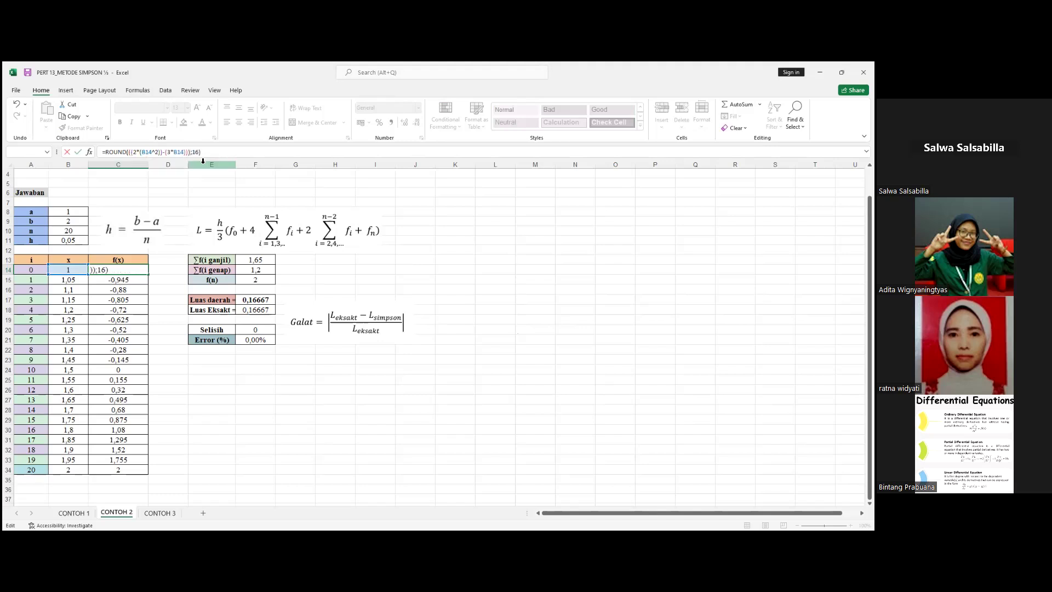
{"action": "key", "text": "Delete"}
{"action": "key", "text": "Delete"}
{"action": "key", "text": "Delete"}
{"action": "key", "text": "Delete"}
{"action": "type", "text": ";16"}
{"action": "key", "text": "Return"}
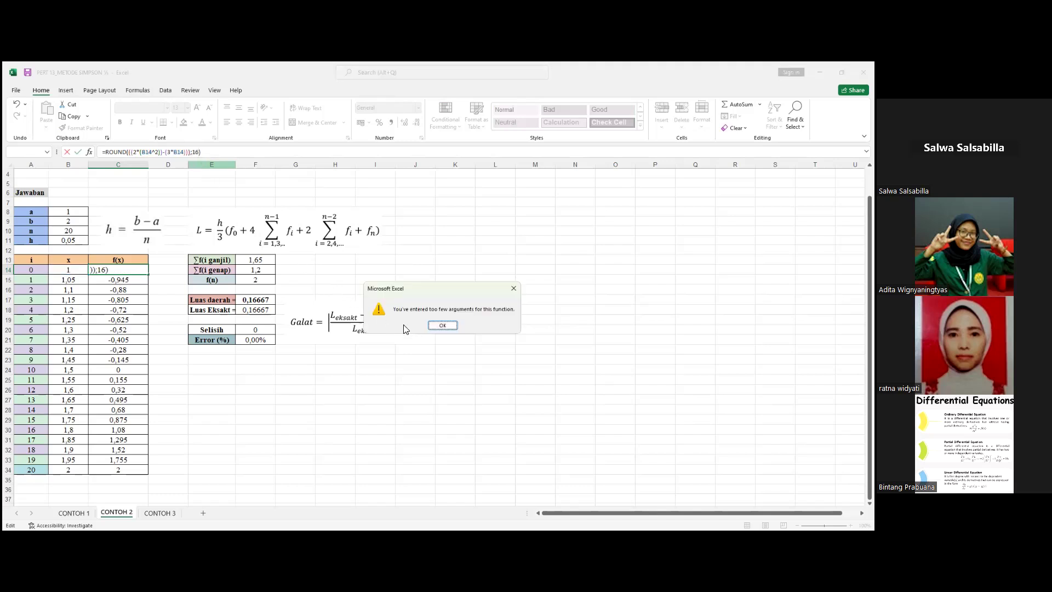
{"action": "left_click", "coordinate": [442, 326]}
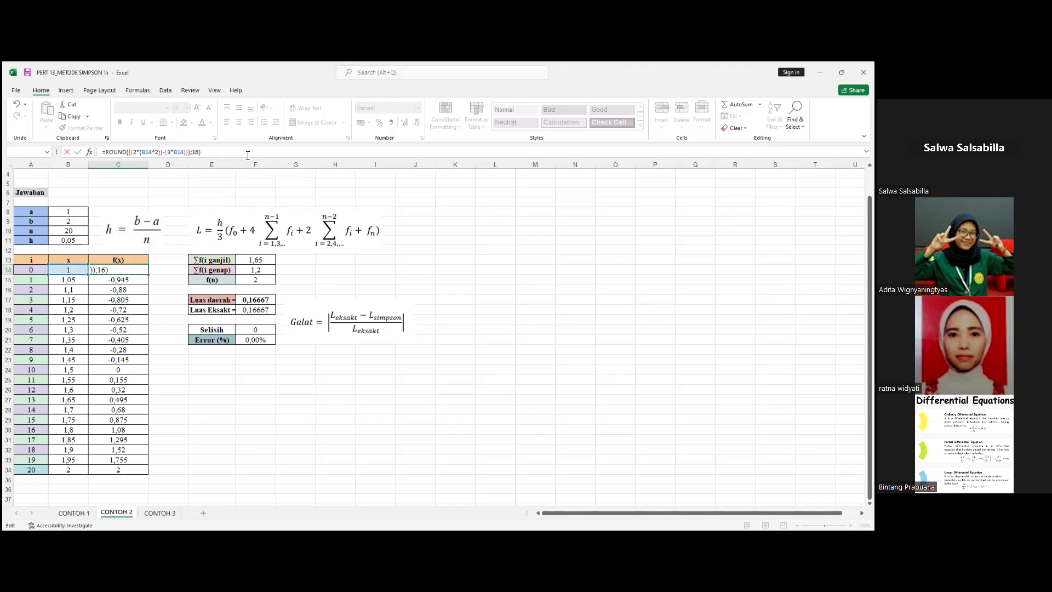
Complete C14 as =ROUND(((2*(B14^2))-(3*B14));16) and fill the formula down through C34
{"action": "key", "text": "BackSpace"}
{"action": "key", "text": "BackSpace"}
{"action": "key", "text": "BackSpace"}
{"action": "key", "text": "BackSpace"}
{"action": "key", "text": "BackSpace"}
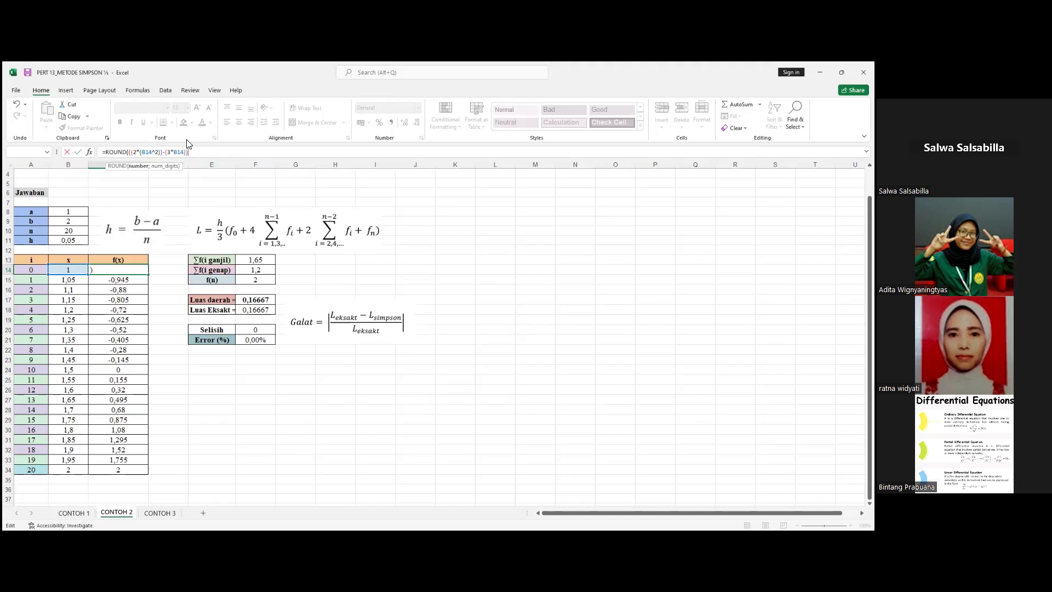
{"action": "left_click", "coordinate": [130, 151]}
{"action": "left_click", "coordinate": [192, 151]}
{"action": "type", "text": ";16"}
{"action": "key", "text": "Return"}
{"action": "left_click", "coordinate": [134, 269]}
{"action": "left_click_drag", "start_coordinate": [150, 274], "coordinate": [152, 472]}
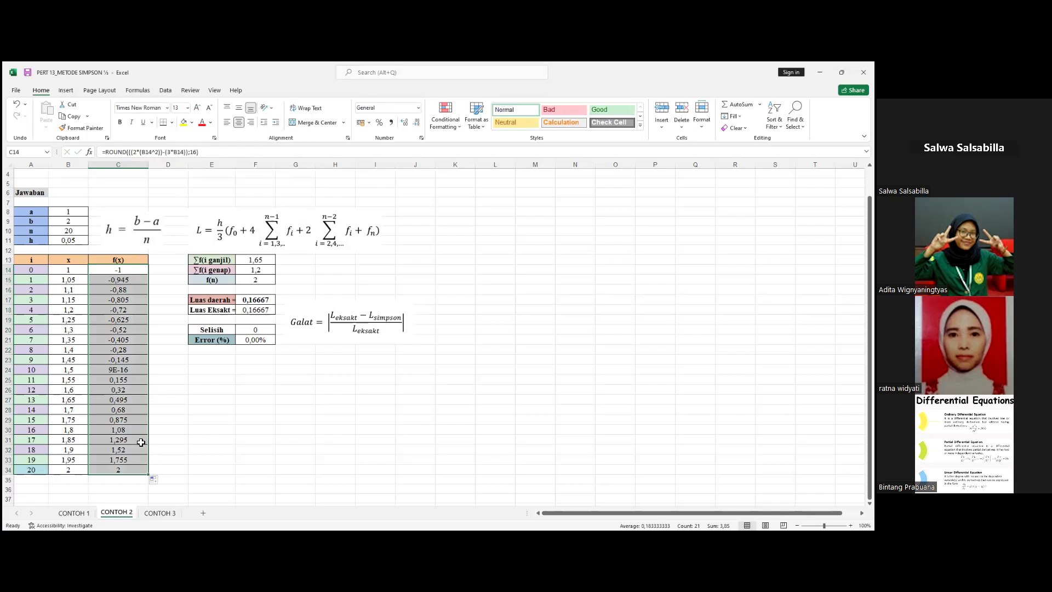
Autofit the f(x) column's width to cell C24 and undo the width change
{"action": "left_click", "coordinate": [129, 370]}
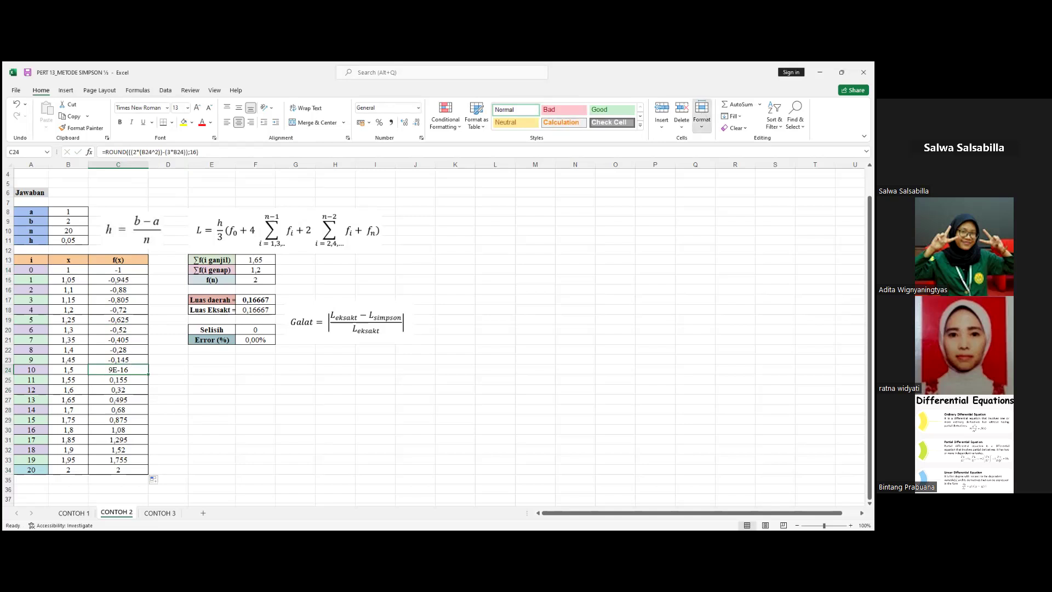
{"action": "left_click", "coordinate": [702, 116]}
{"action": "left_click", "coordinate": [737, 193]}
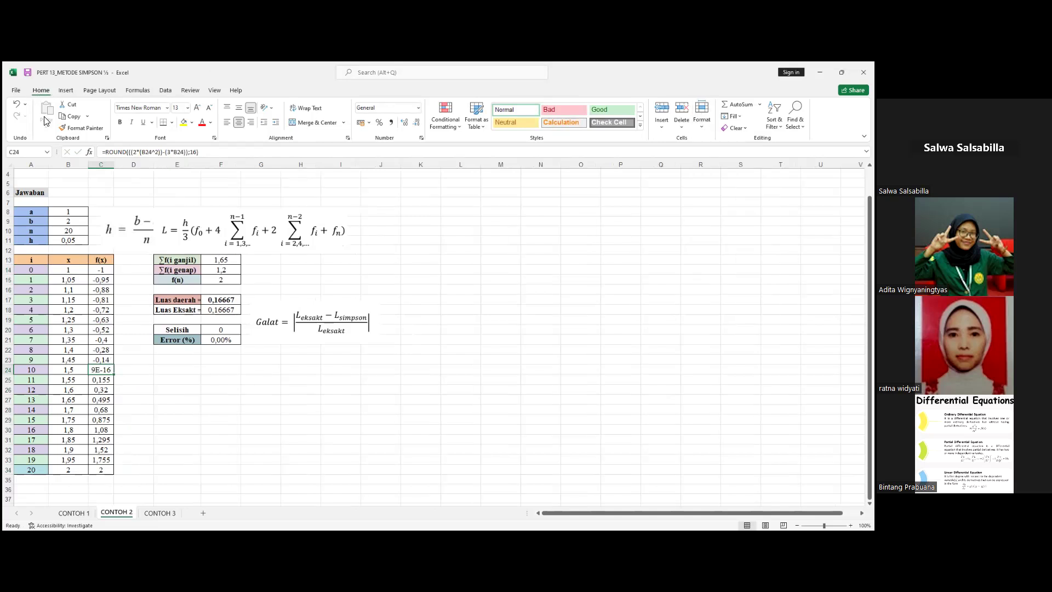
{"action": "key", "text": "ctrl+z"}
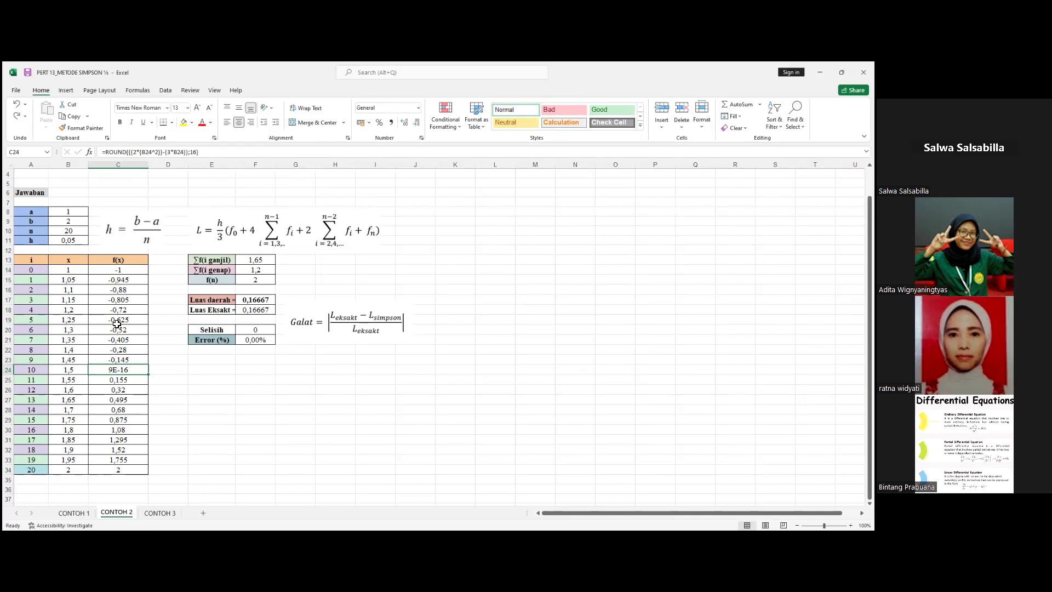
Format C24 as Number with 16 decimal places and check the Selisih cell F20
{"action": "left_click", "coordinate": [419, 112]}
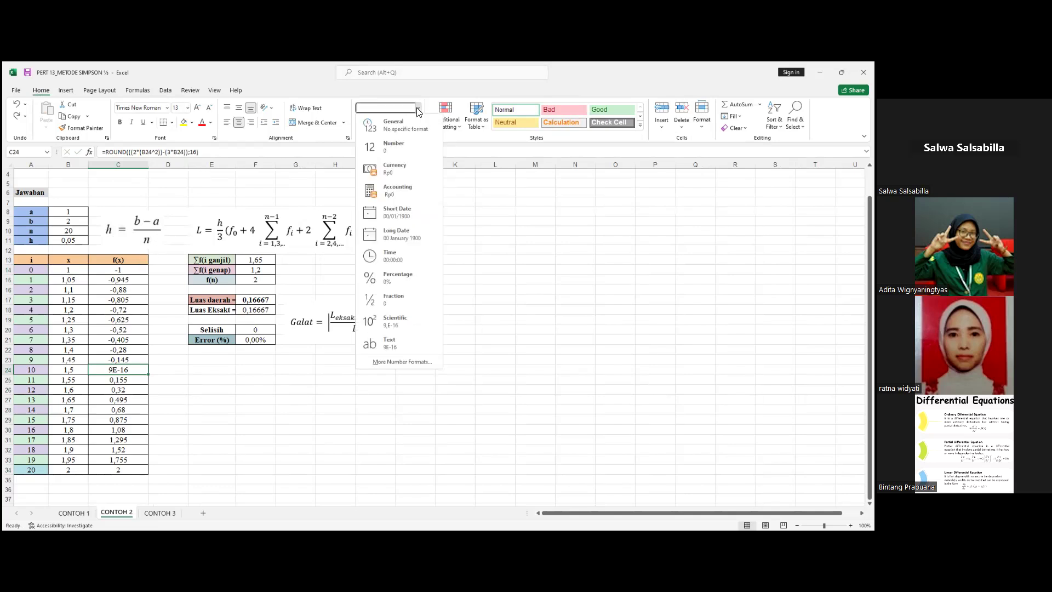
{"action": "left_click", "coordinate": [405, 362]}
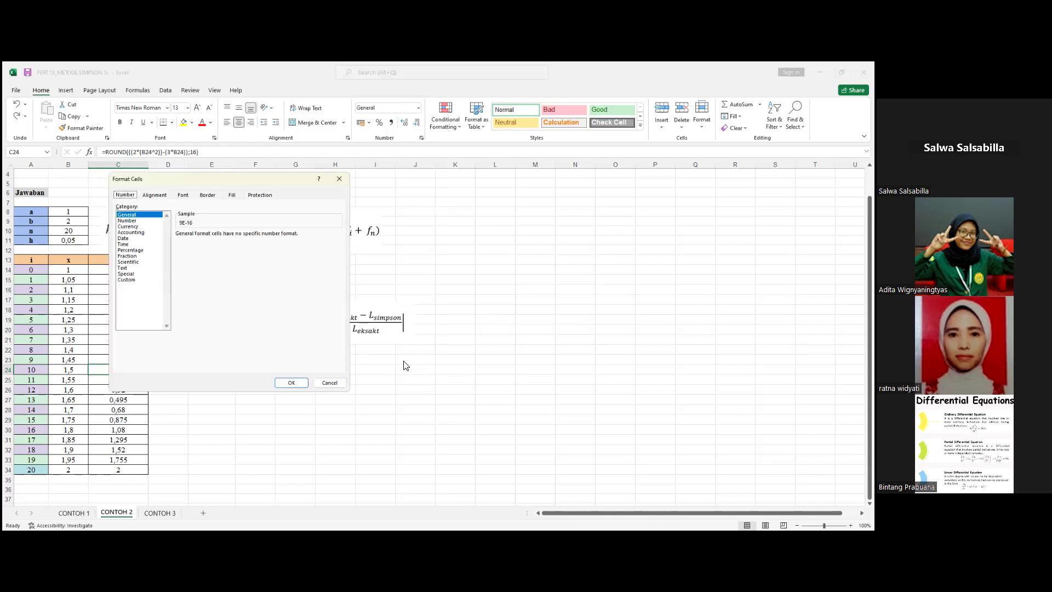
{"action": "left_click", "coordinate": [136, 220]}
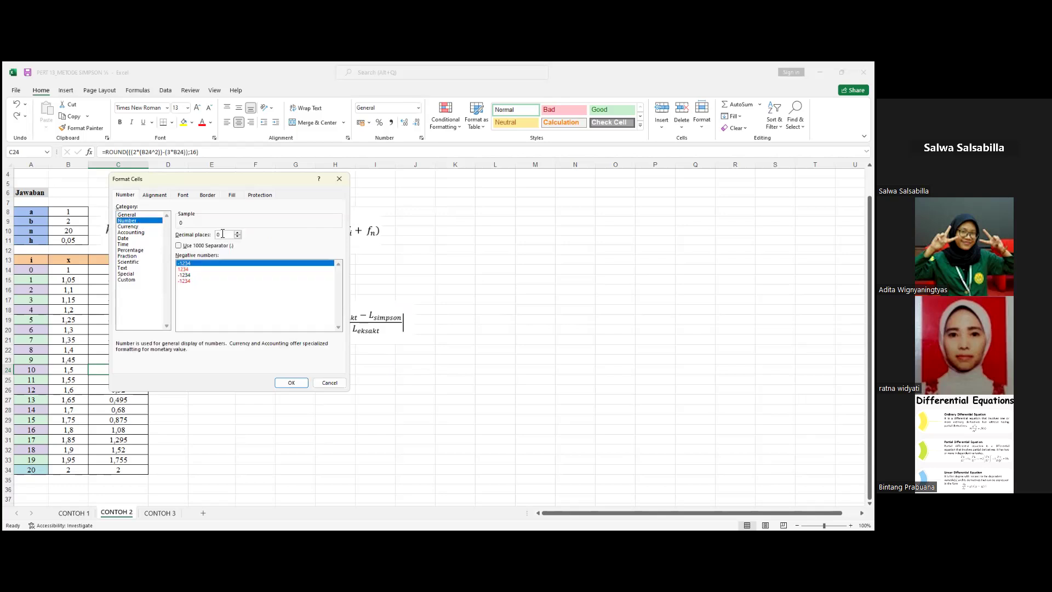
{"action": "key", "text": "BackSpace"}
{"action": "type", "text": "16"}
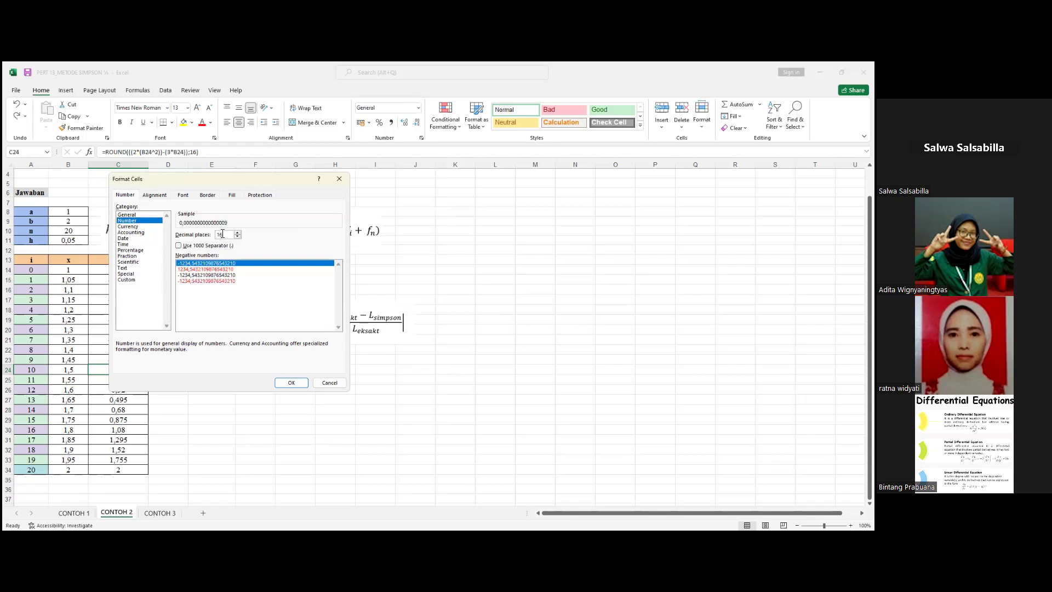
{"action": "left_click", "coordinate": [287, 383]}
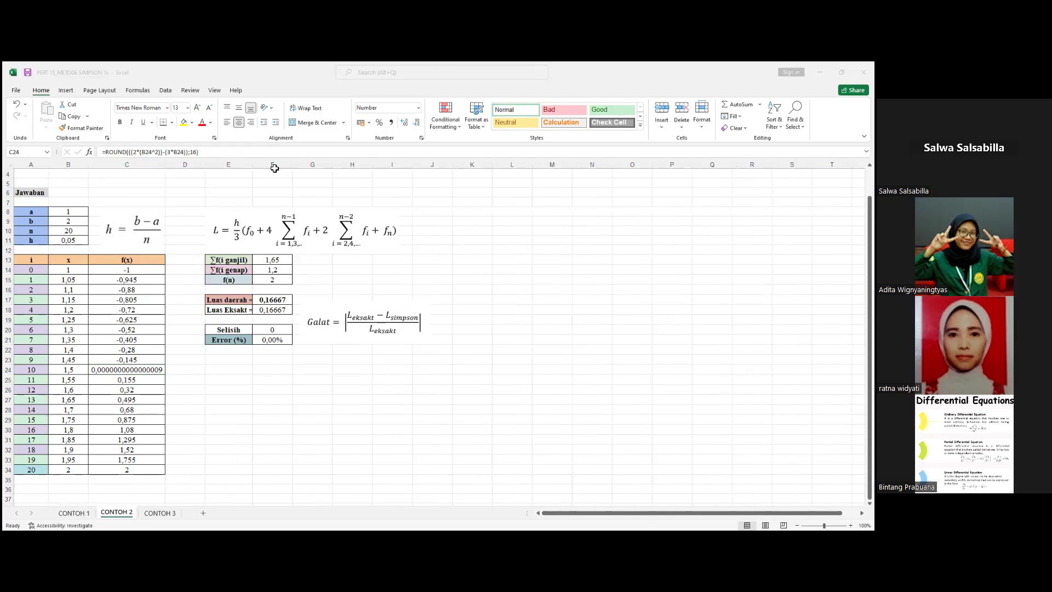
{"action": "left_click", "coordinate": [282, 329]}
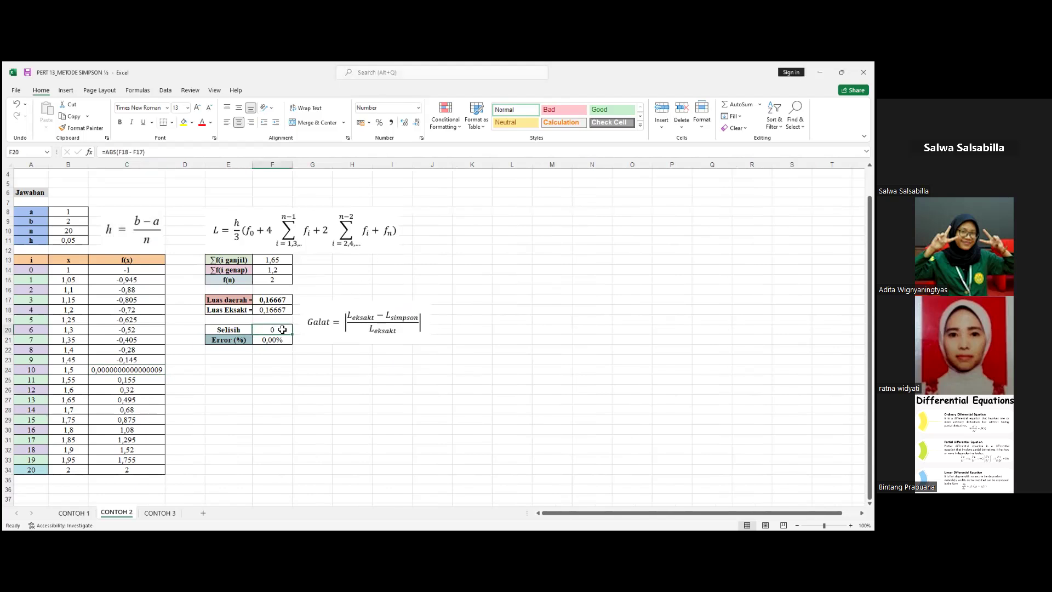
{"action": "left_click", "coordinate": [143, 371]}
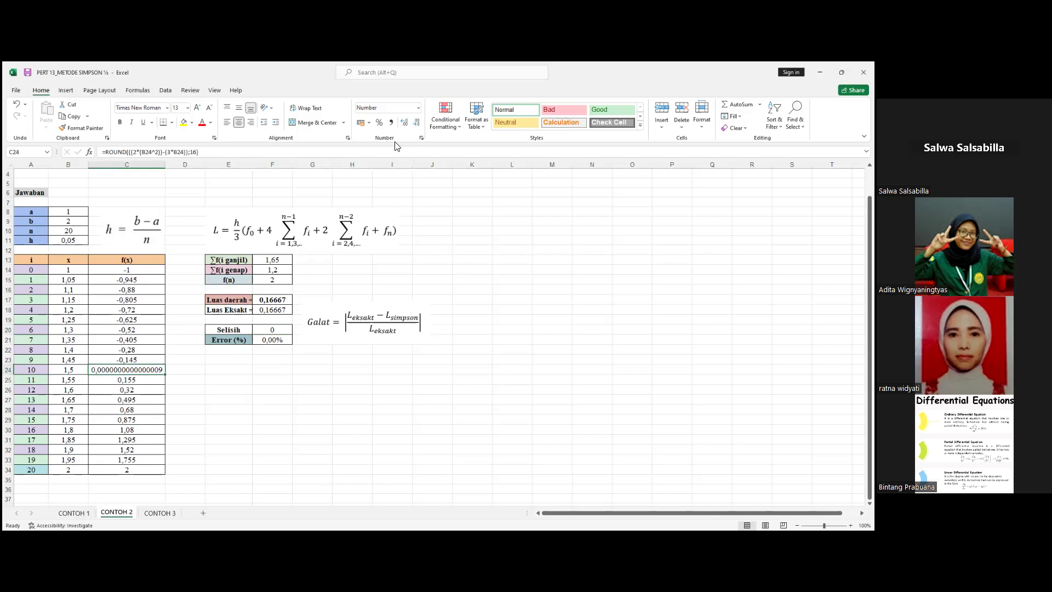
Format C14 as Number with 16 decimal places and fill it down through C34
{"action": "left_click", "coordinate": [154, 269]}
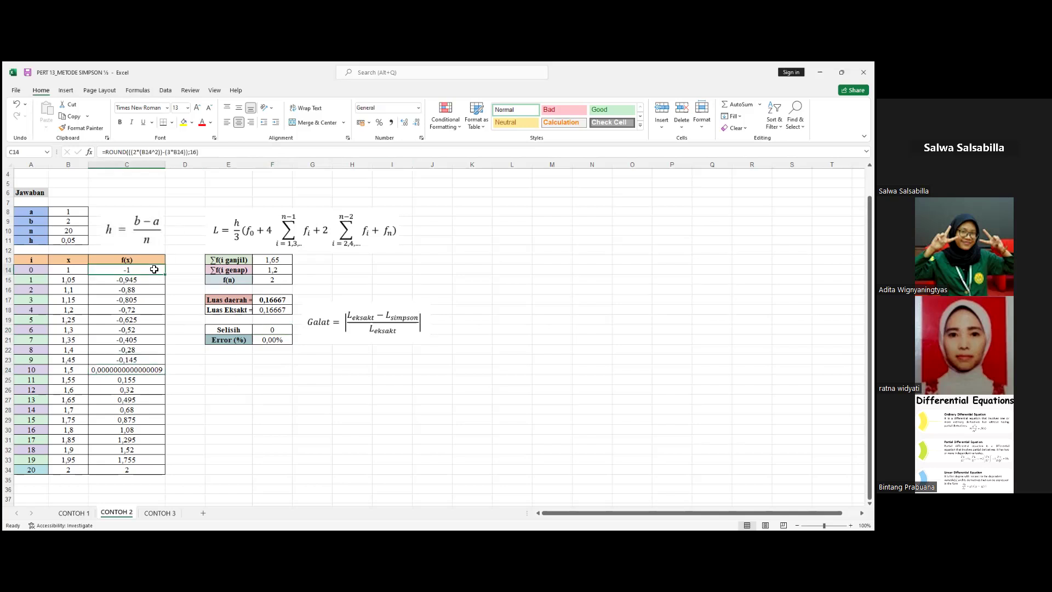
{"action": "left_click", "coordinate": [419, 109]}
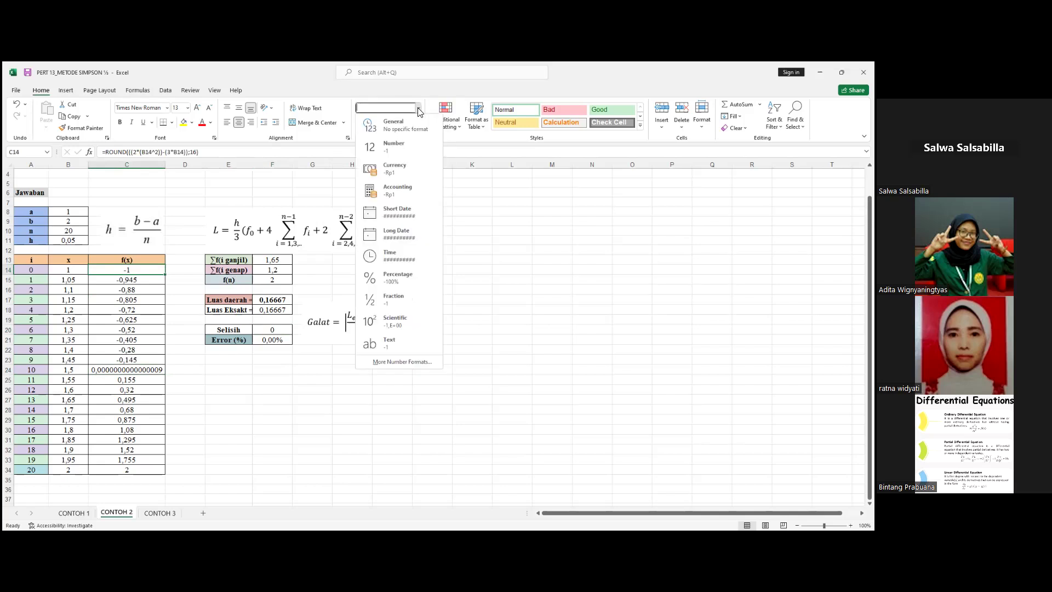
{"action": "left_click", "coordinate": [404, 363]}
{"action": "left_click", "coordinate": [134, 220]}
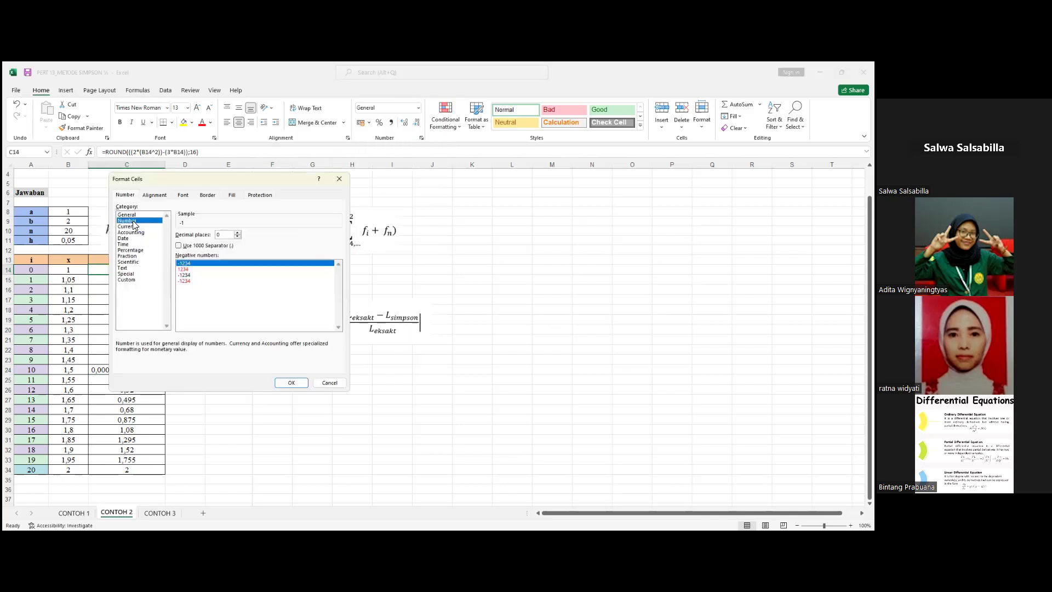
{"action": "left_click", "coordinate": [231, 236]}
{"action": "type", "text": "16"}
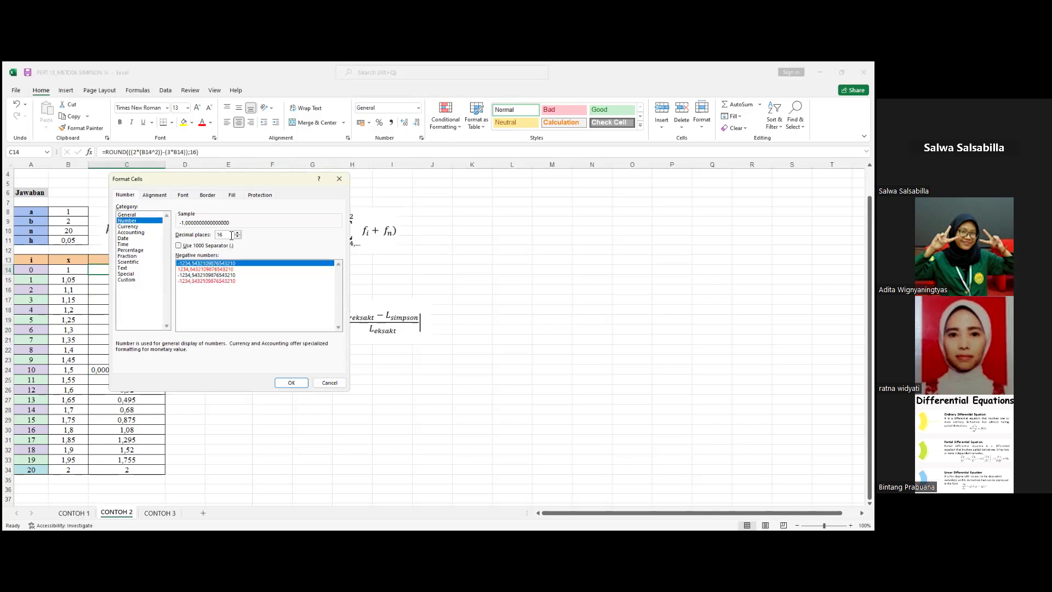
{"action": "left_click", "coordinate": [291, 382]}
{"action": "left_click_drag", "start_coordinate": [170, 274], "coordinate": [165, 472]}
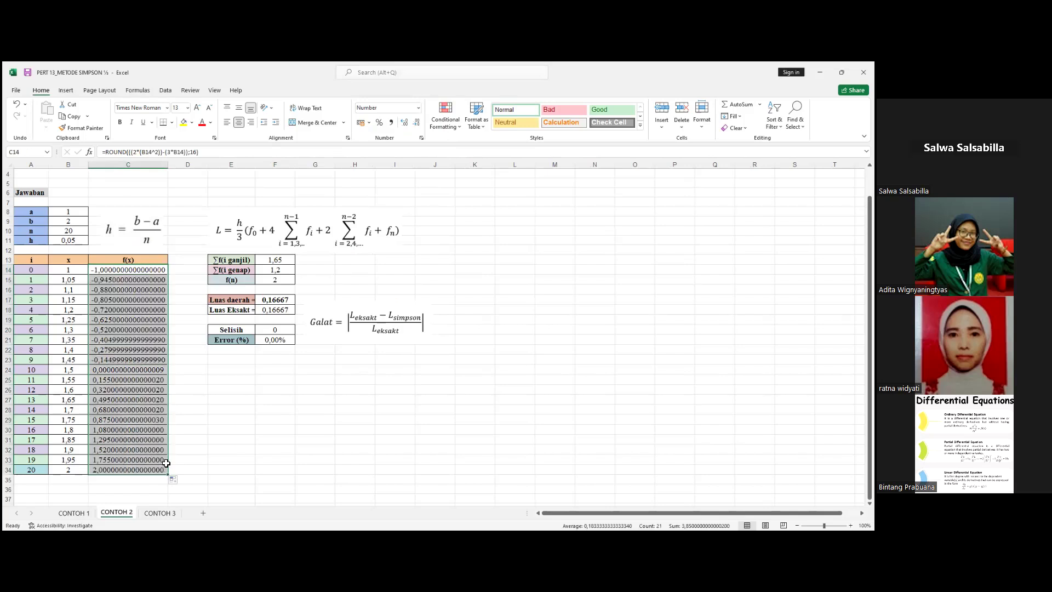
Inspect the Selisih formula in F20 and the area cells it references
{"action": "left_click", "coordinate": [163, 450]}
{"action": "left_click", "coordinate": [282, 332]}
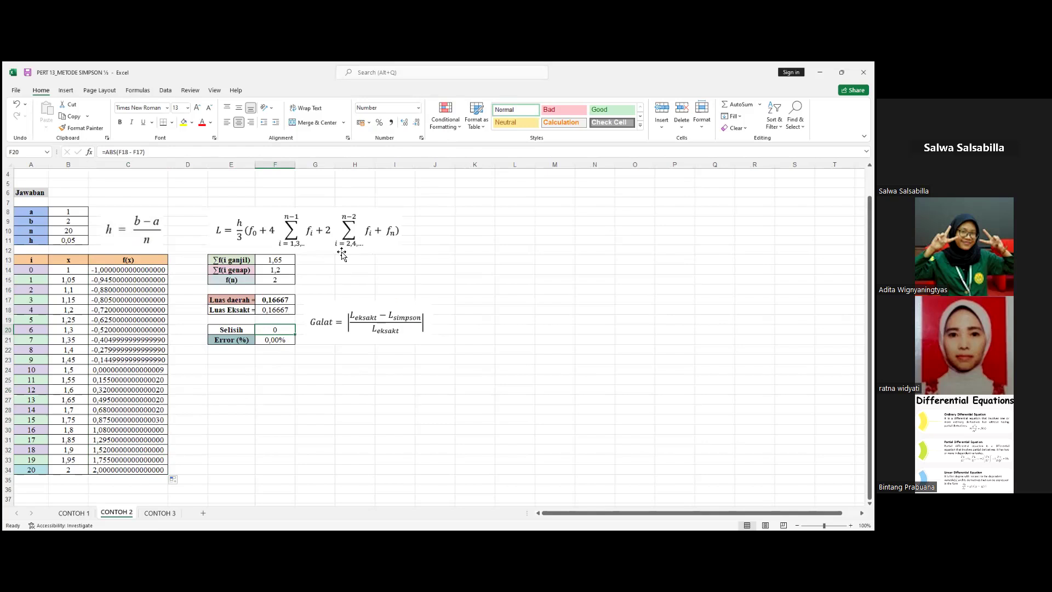
{"action": "left_click", "coordinate": [200, 154]}
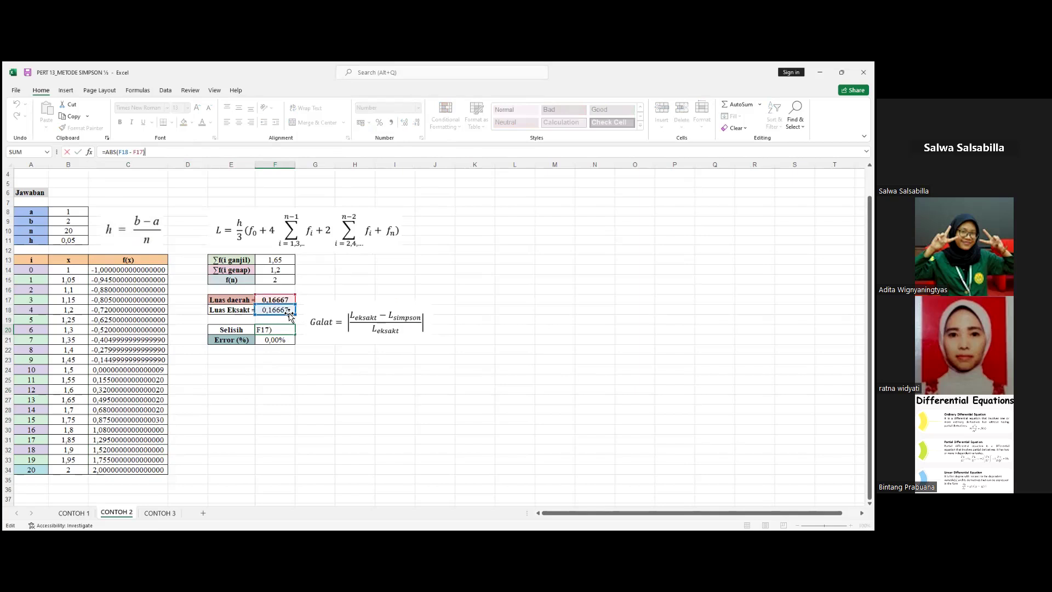
{"action": "left_click", "coordinate": [315, 273]}
Format the ∑f(i ganjil) value in F13 as Number with 16 decimal places
{"action": "left_click", "coordinate": [290, 262]}
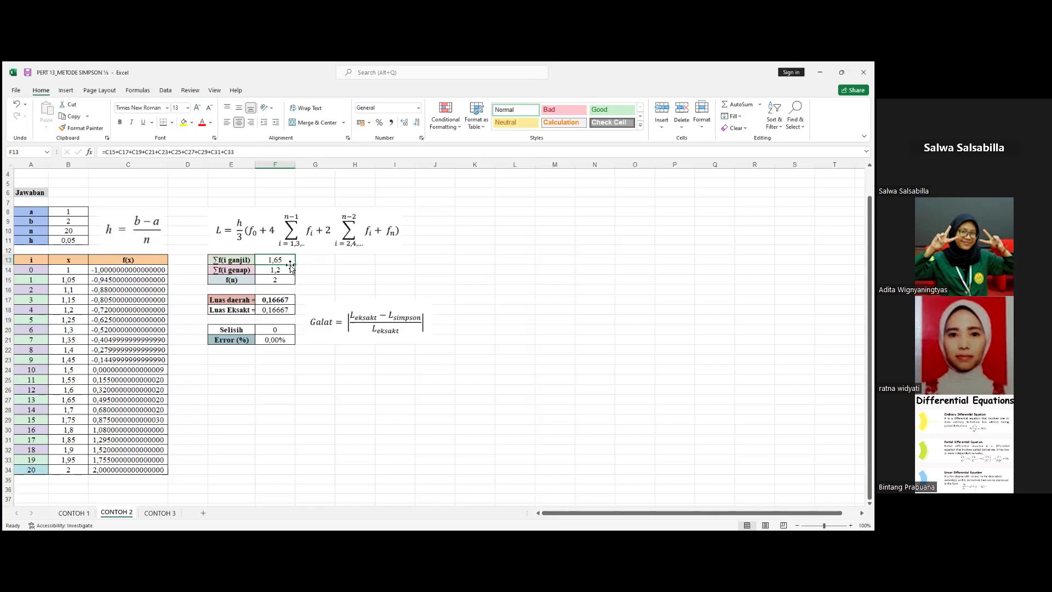
{"action": "left_click", "coordinate": [420, 110]}
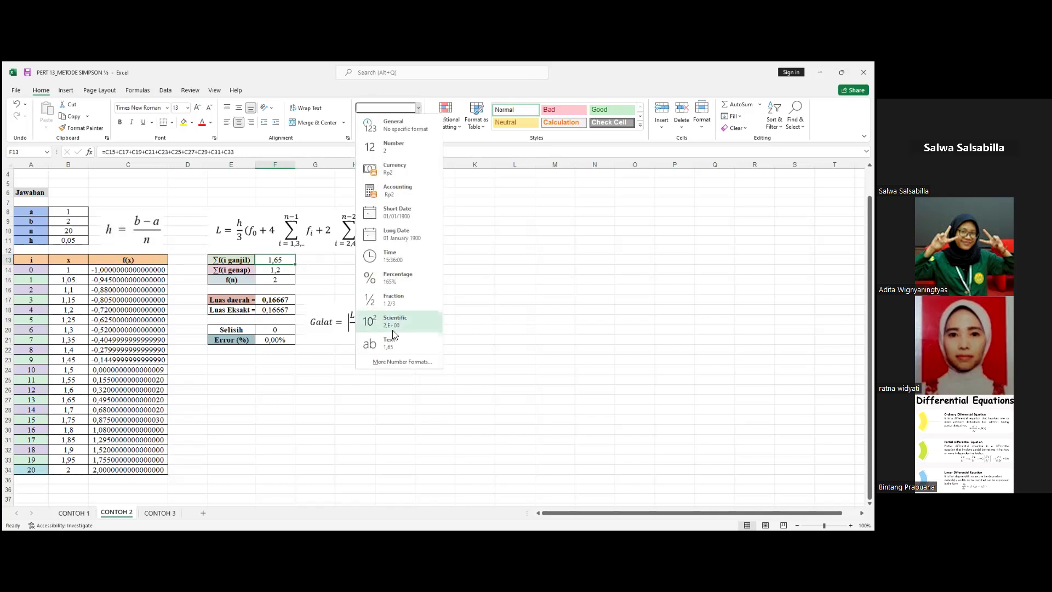
{"action": "left_click", "coordinate": [385, 359]}
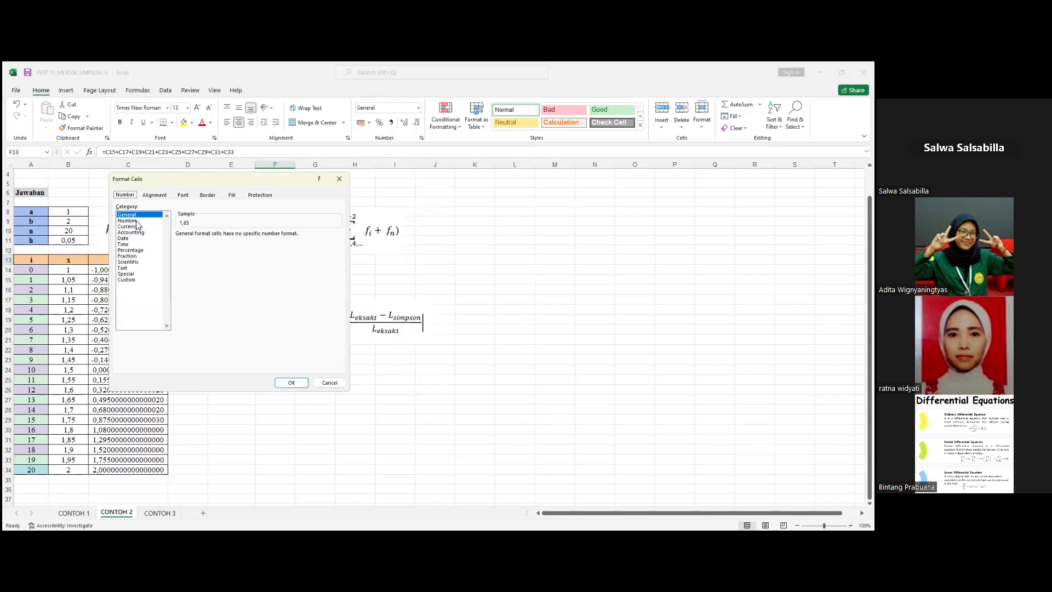
{"action": "left_click", "coordinate": [136, 221]}
{"action": "key", "text": "BackSpace"}
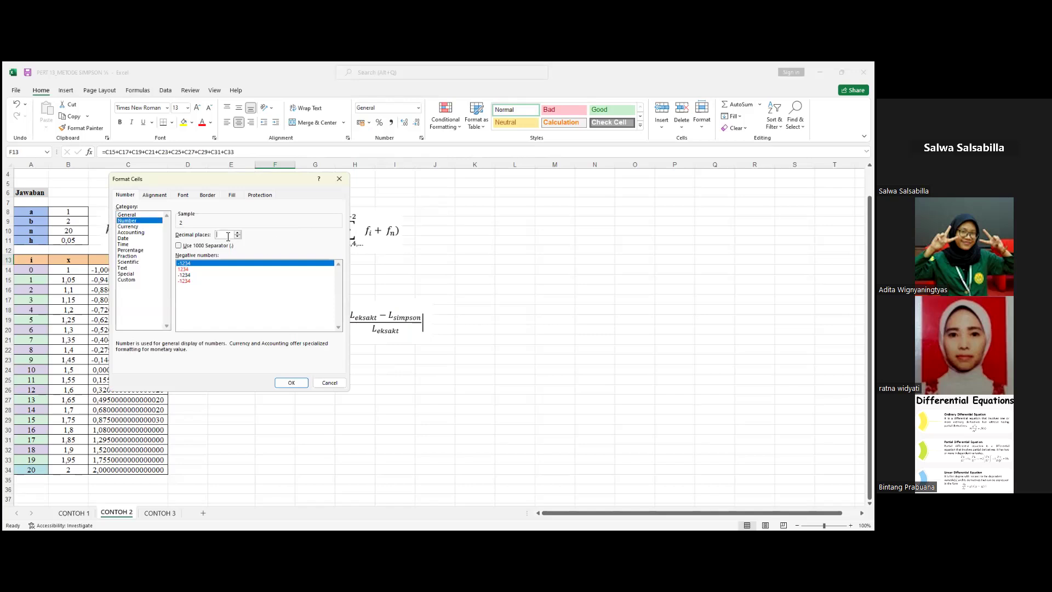
{"action": "type", "text": "16"}
{"action": "left_click", "coordinate": [298, 381]}
{"action": "key", "text": "Return"}
Format the ∑f(i genap) value in F14 and the f(n) value in F15 as Number with 16 decimal places
{"action": "key", "text": "Down"}
{"action": "left_click", "coordinate": [420, 111]}
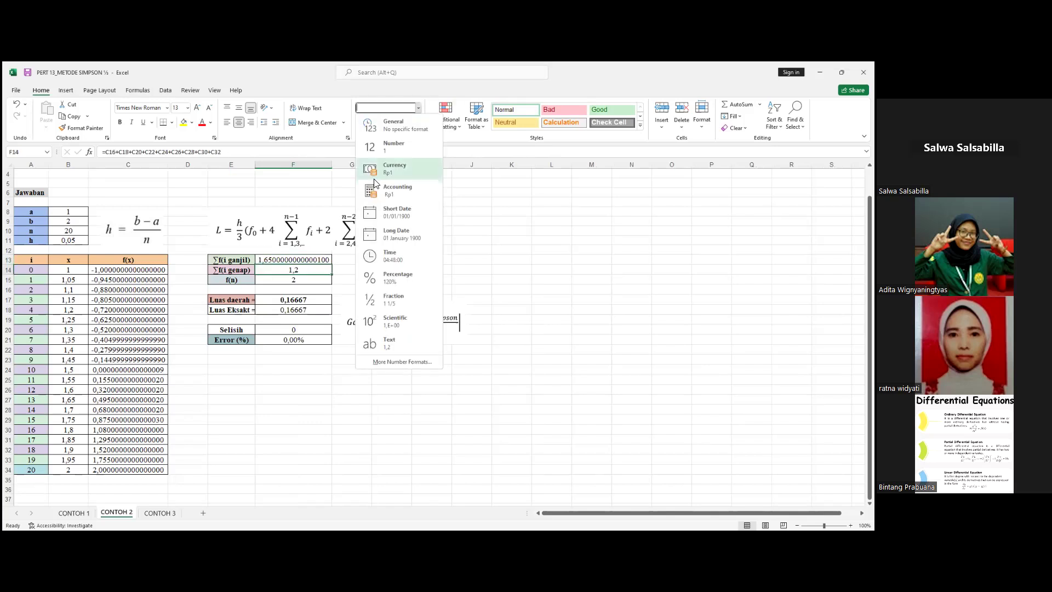
{"action": "left_click", "coordinate": [410, 362]}
{"action": "left_click", "coordinate": [127, 221]}
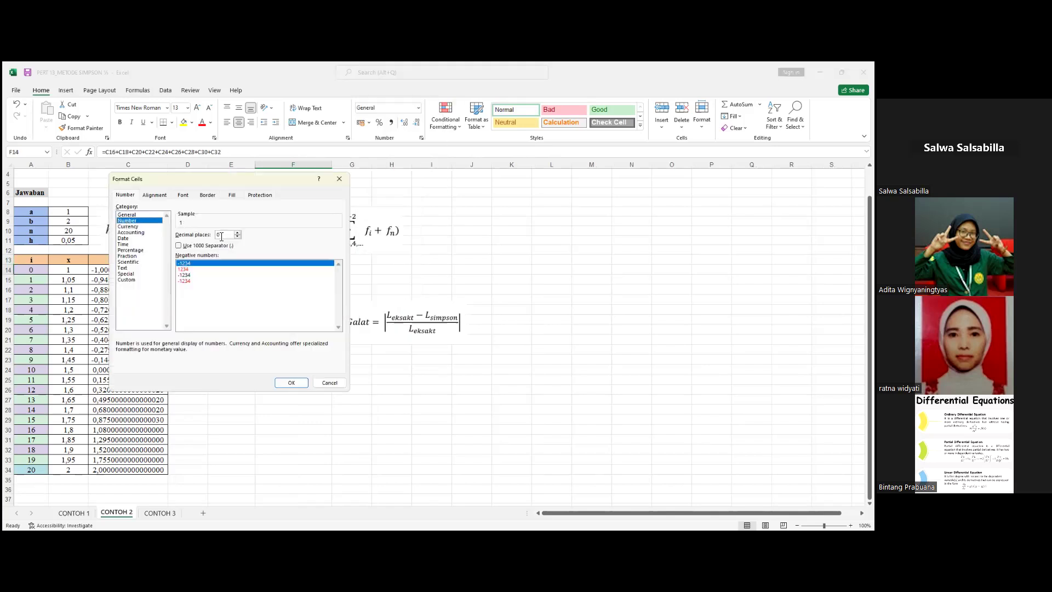
{"action": "left_click", "coordinate": [224, 236]}
{"action": "key", "text": "BackSpace"}
{"action": "type", "text": "16"}
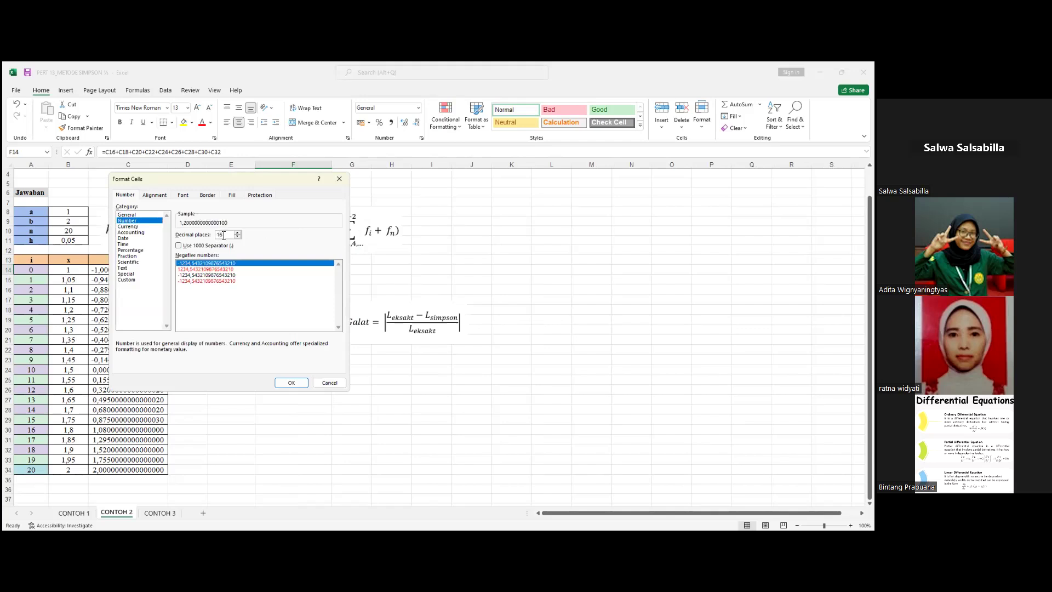
{"action": "left_click", "coordinate": [285, 384]}
{"action": "key", "text": "Down"}
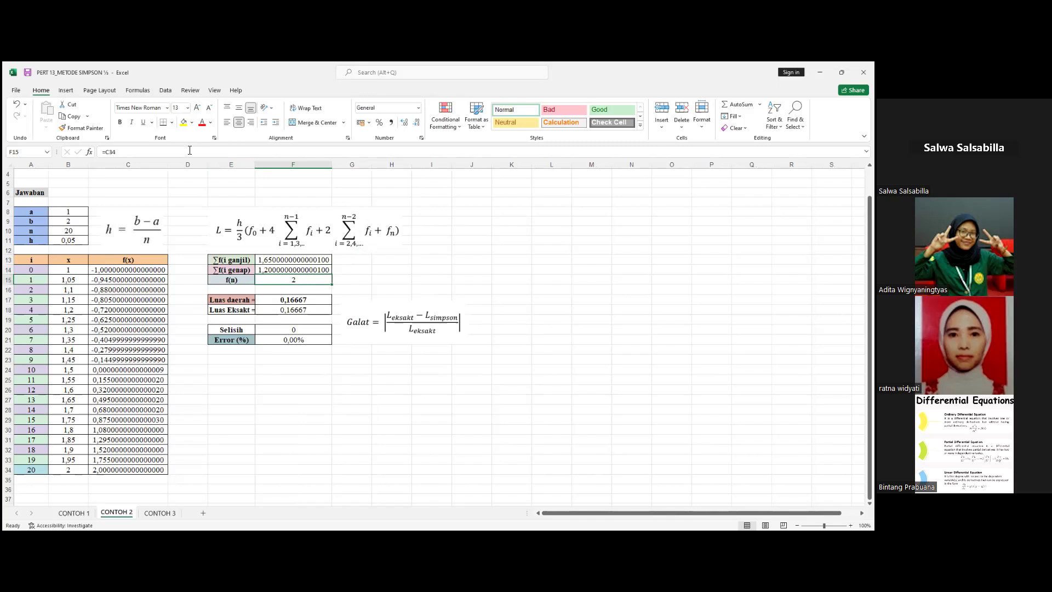
{"action": "key", "text": "F4"}
{"action": "key", "text": "Down"}
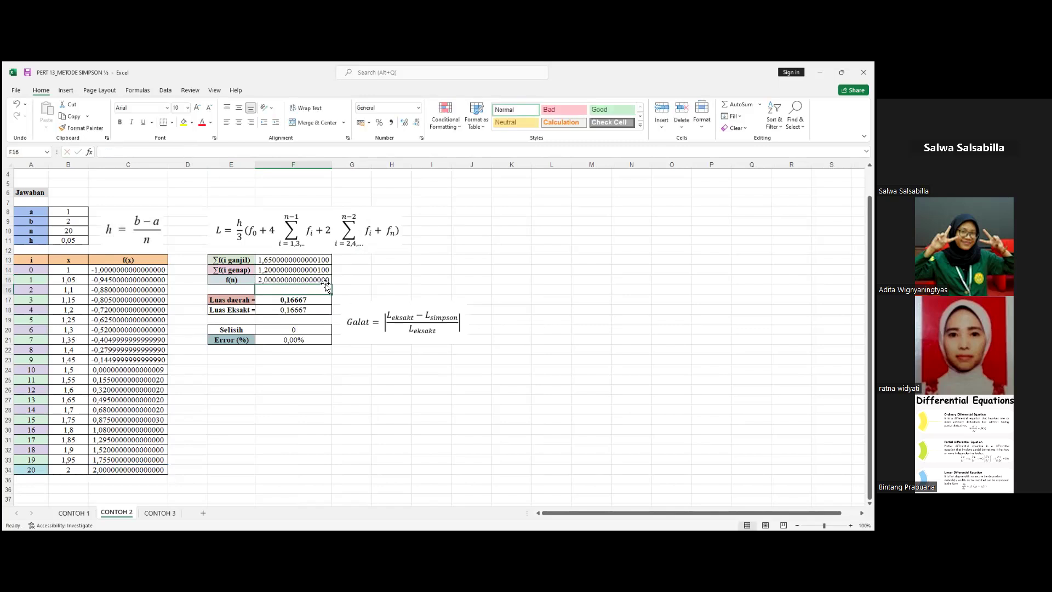
Set the Luas daerah result in F17 to display 16 decimal places
{"action": "left_click", "coordinate": [318, 297]}
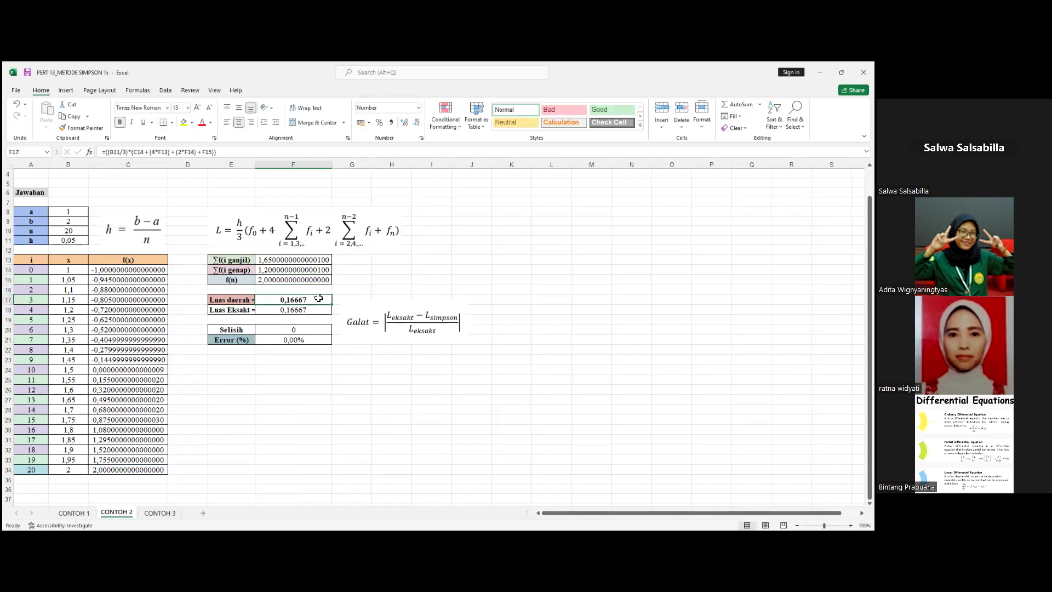
{"action": "left_click", "coordinate": [419, 108]}
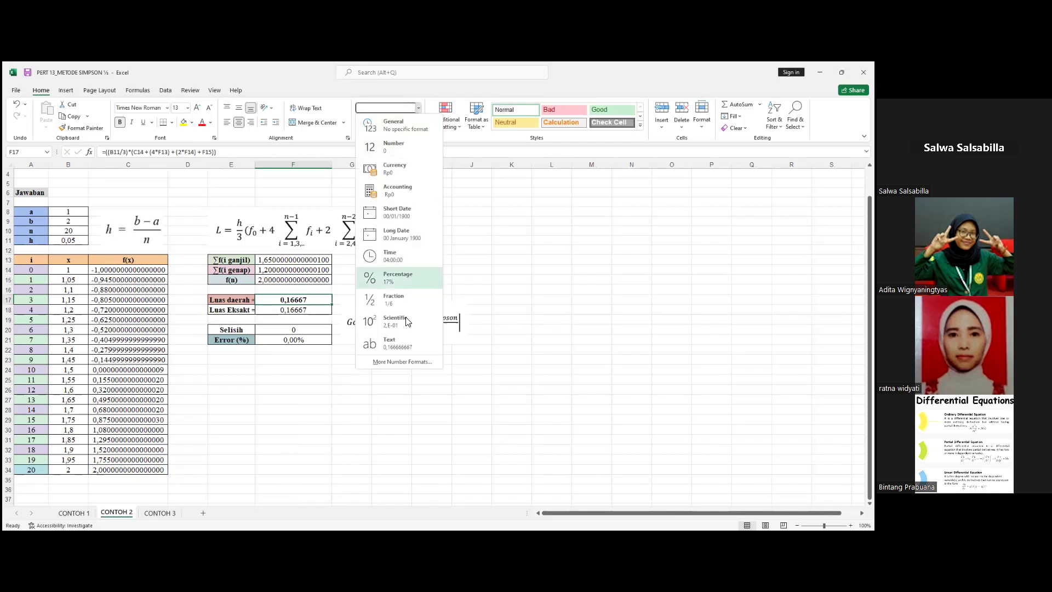
{"action": "left_click", "coordinate": [403, 361]}
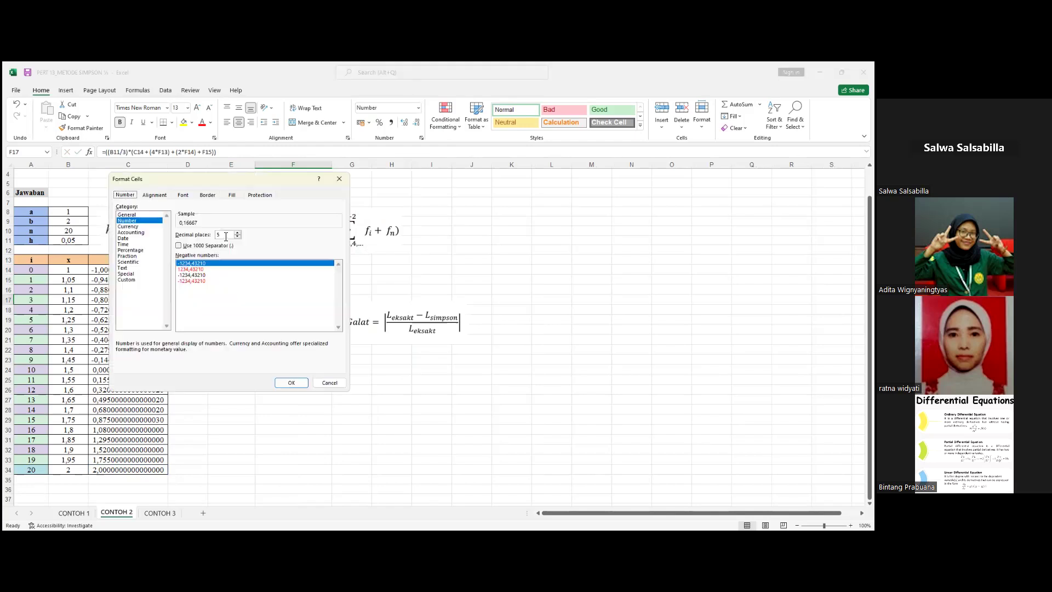
{"action": "left_click", "coordinate": [226, 235]}
{"action": "key", "text": "BackSpace"}
{"action": "type", "text": "16"}
{"action": "left_click", "coordinate": [291, 383]}
Set the Selisih value in F20 to Number with 16 decimal places
{"action": "left_click", "coordinate": [326, 330]}
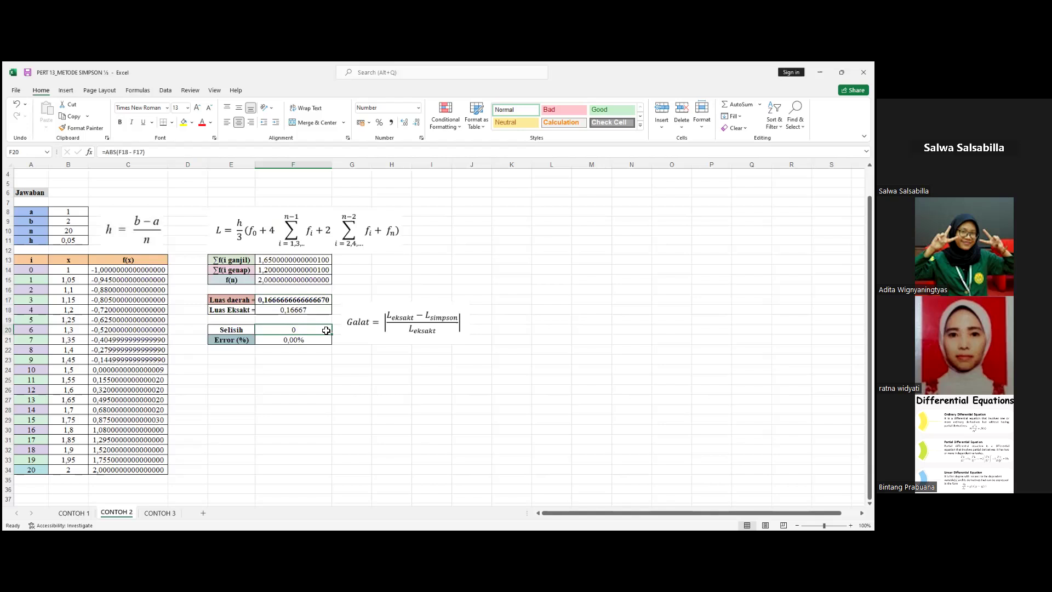
{"action": "left_click", "coordinate": [323, 300]}
{"action": "left_click", "coordinate": [394, 285]}
{"action": "left_click", "coordinate": [322, 332]}
{"action": "left_click", "coordinate": [418, 109]}
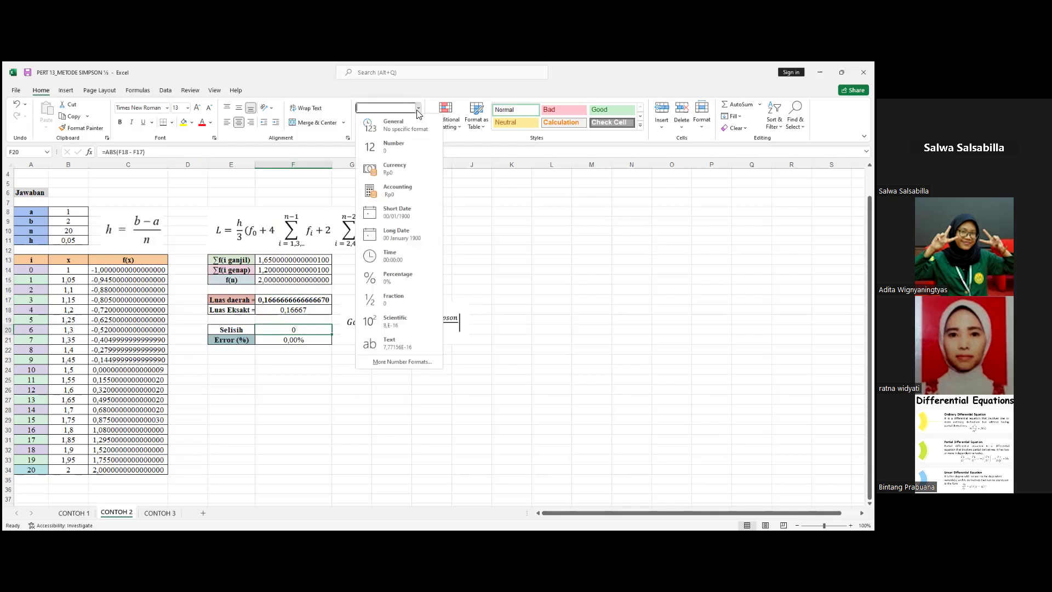
{"action": "left_click", "coordinate": [385, 362]}
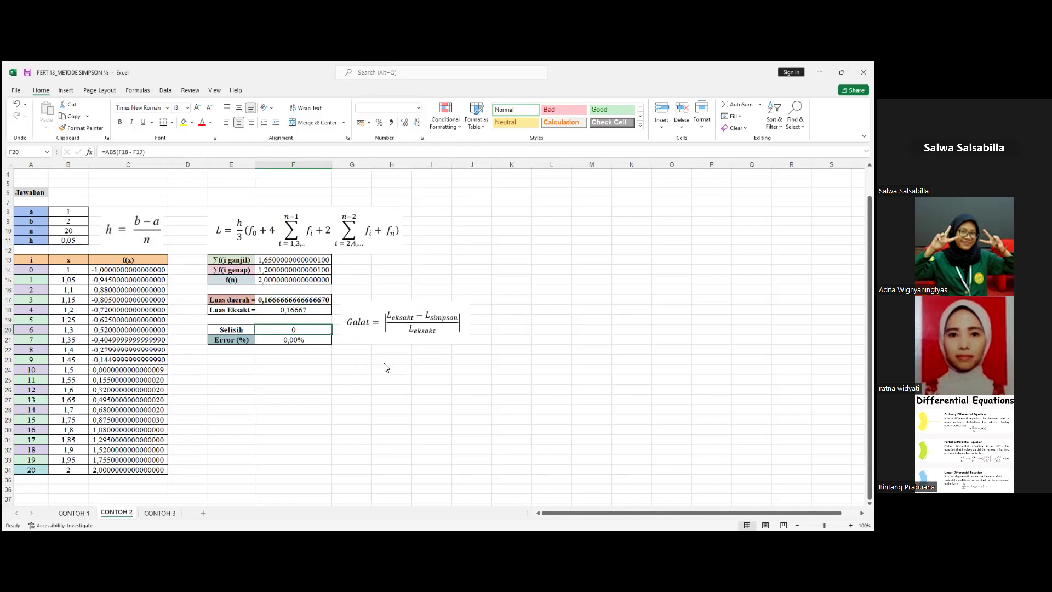
{"action": "type", "text": "16"}
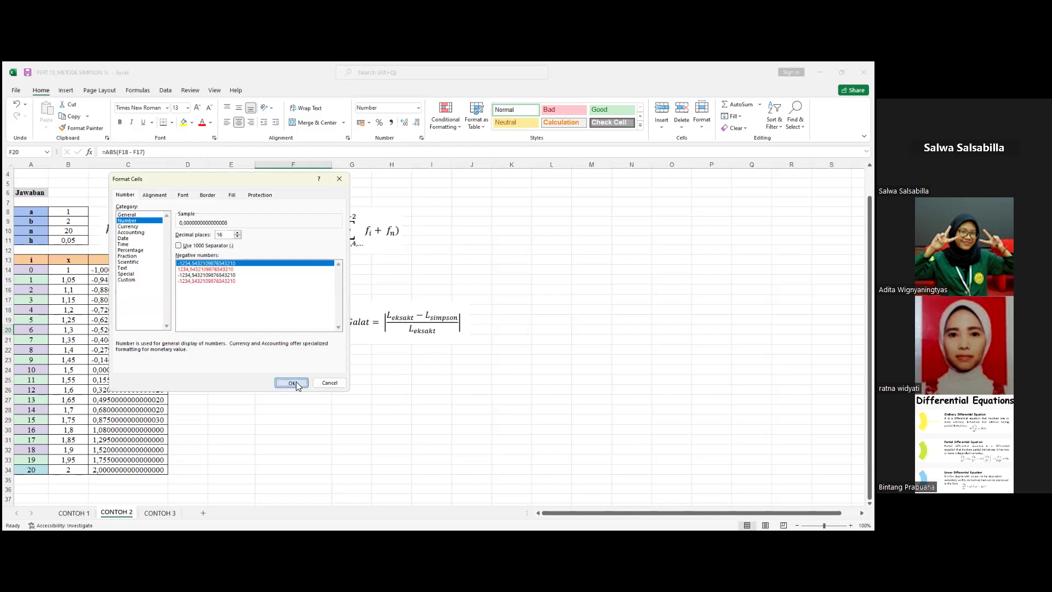
{"action": "left_click", "coordinate": [292, 382]}
Set the Error (%) percentage in F21 to display 16 decimal places
{"action": "left_click", "coordinate": [307, 341]}
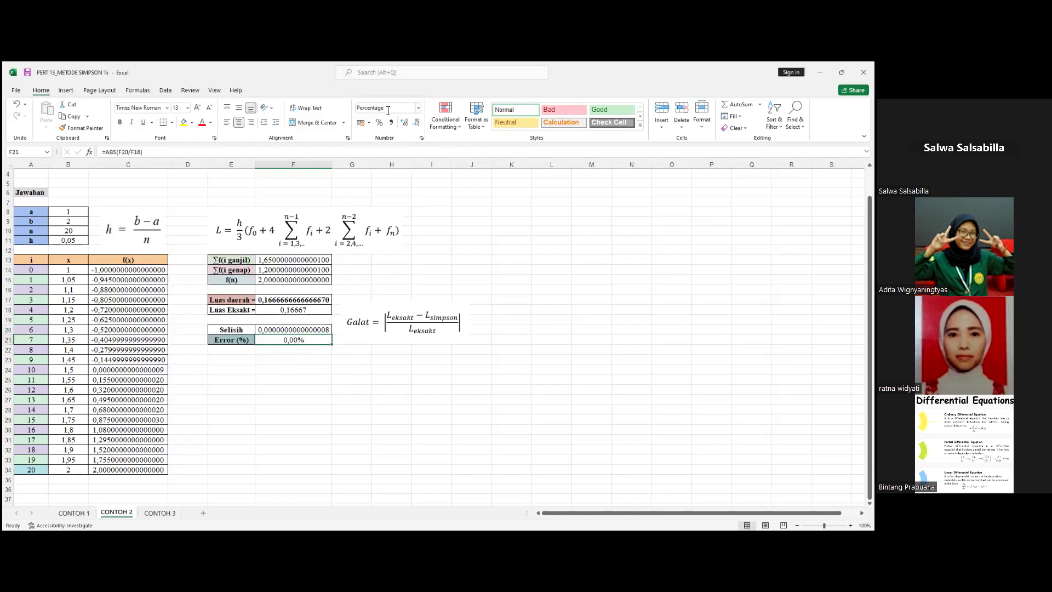
{"action": "left_click", "coordinate": [418, 108]}
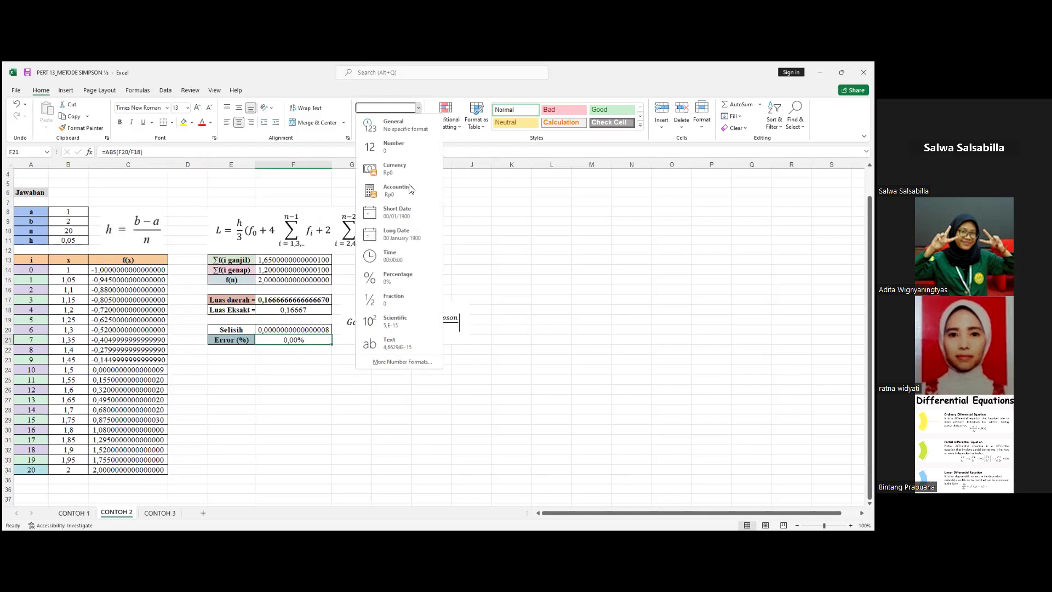
{"action": "left_click", "coordinate": [404, 361]}
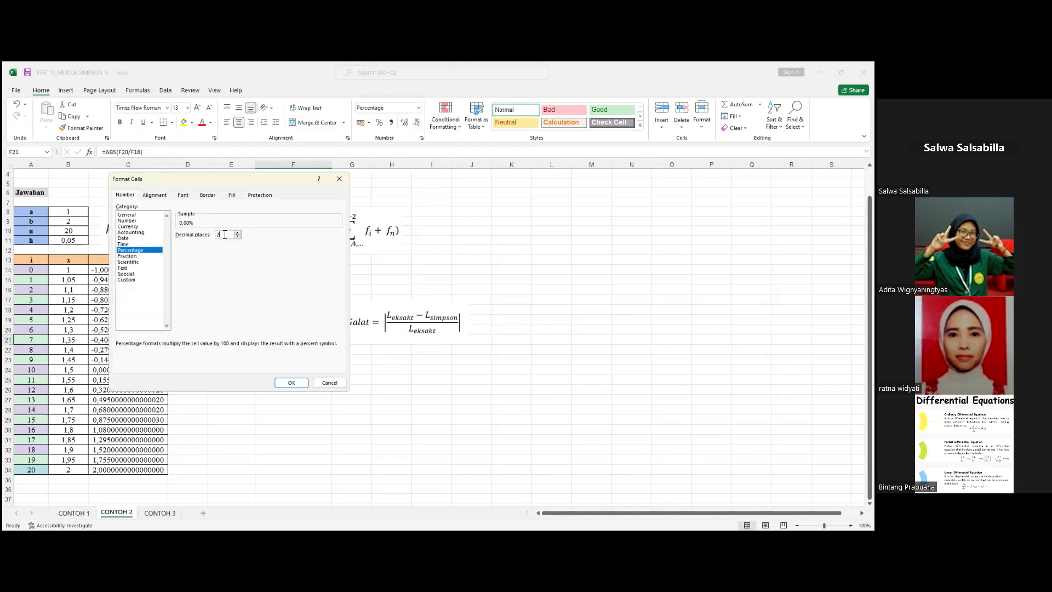
{"action": "left_click", "coordinate": [225, 234]}
{"action": "key", "text": "BackSpace"}
{"action": "type", "text": "16"}
{"action": "left_click", "coordinate": [294, 386]}
Widen column E slightly so the Luas daerah and Luas Eksakt labels fit in their cells
{"action": "left_click", "coordinate": [296, 370]}
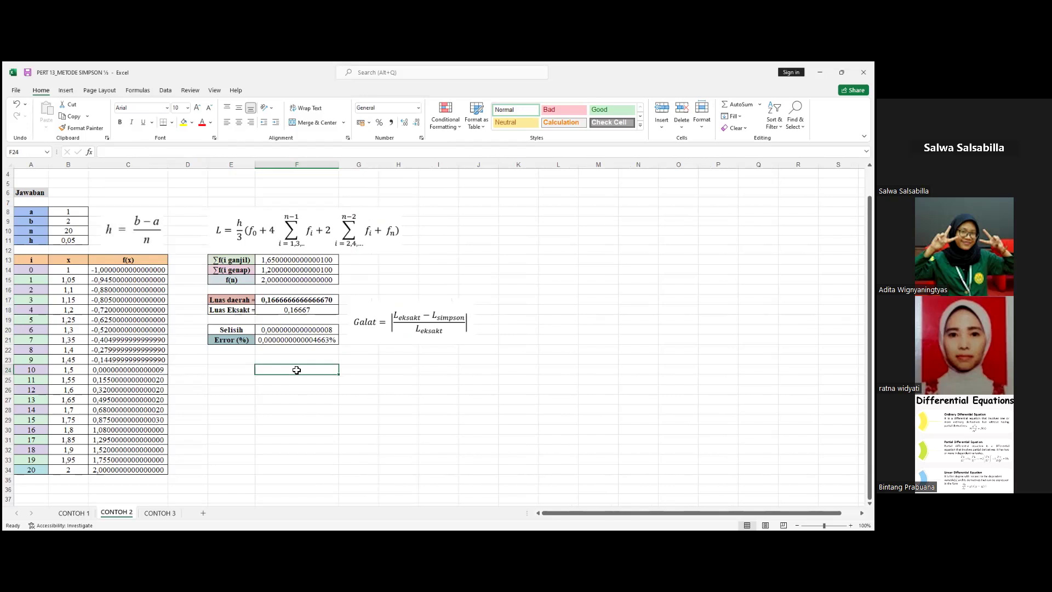
{"action": "left_click", "coordinate": [303, 341]}
{"action": "left_click", "coordinate": [304, 351]}
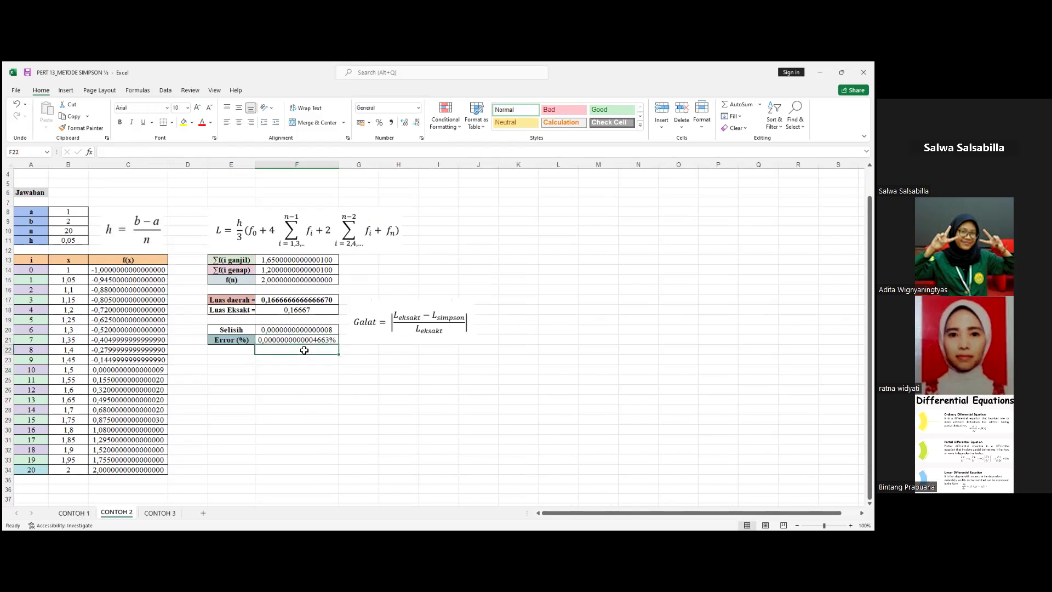
{"action": "left_click", "coordinate": [303, 341]}
{"action": "left_click", "coordinate": [303, 352]}
{"action": "left_click_drag", "start_coordinate": [254, 167], "coordinate": [258, 167]}
Examine the Error (%) result in F21 against the Galat formula picture beside it
{"action": "left_click", "coordinate": [281, 339]}
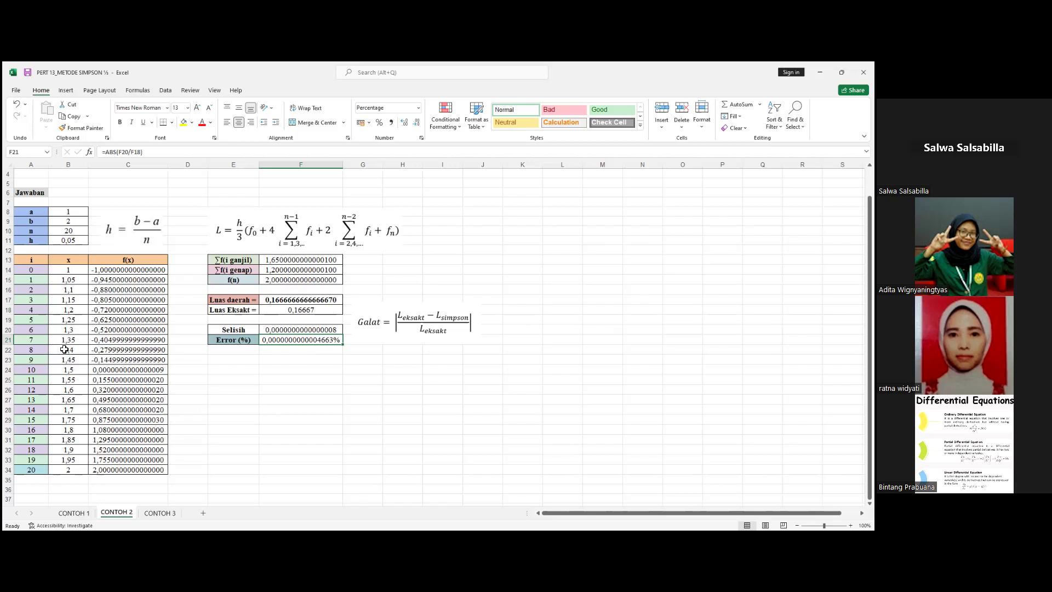
{"action": "left_click", "coordinate": [323, 358]}
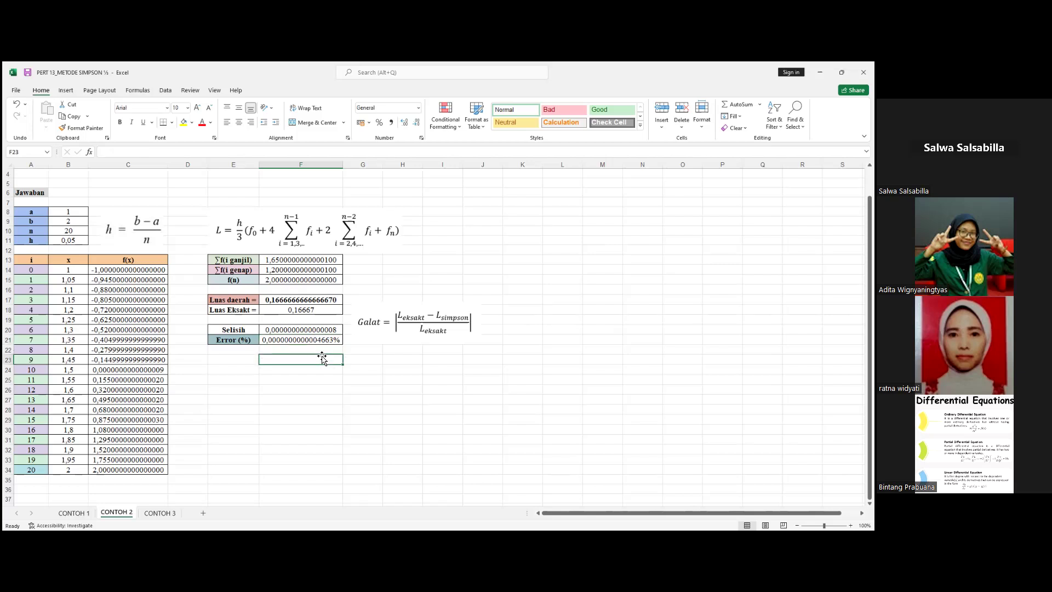
{"action": "left_click", "coordinate": [324, 349]}
{"action": "left_click", "coordinate": [324, 341]}
{"action": "left_click", "coordinate": [438, 321]}
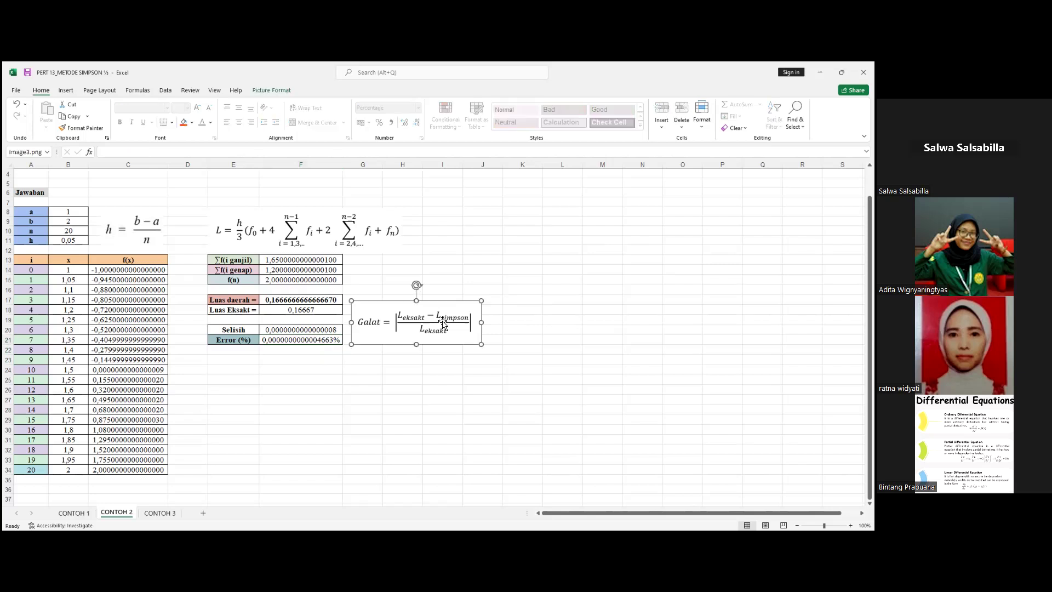
{"action": "left_click", "coordinate": [406, 358]}
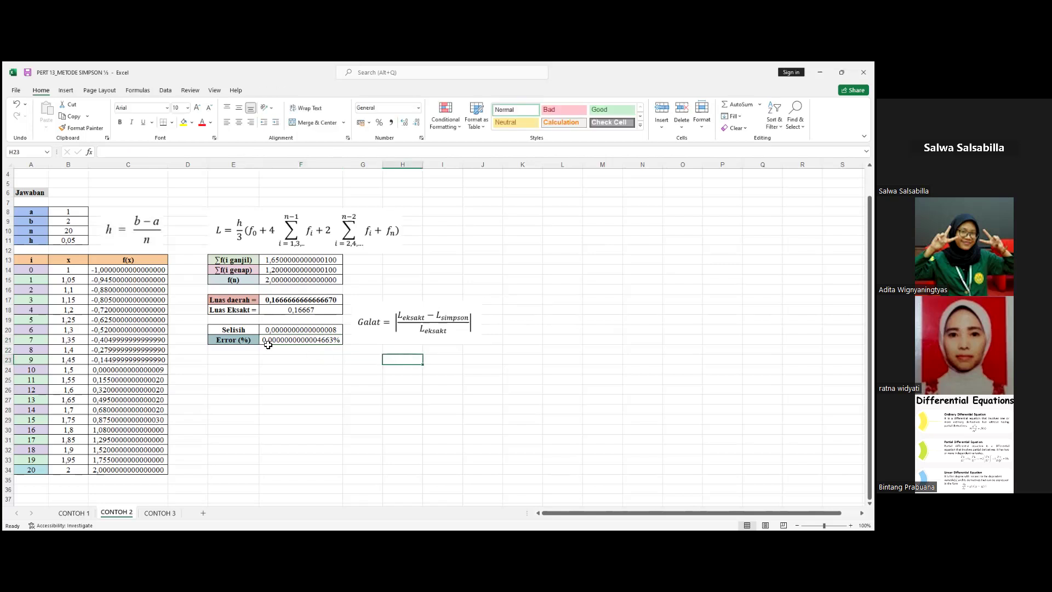
{"action": "left_click", "coordinate": [238, 341]}
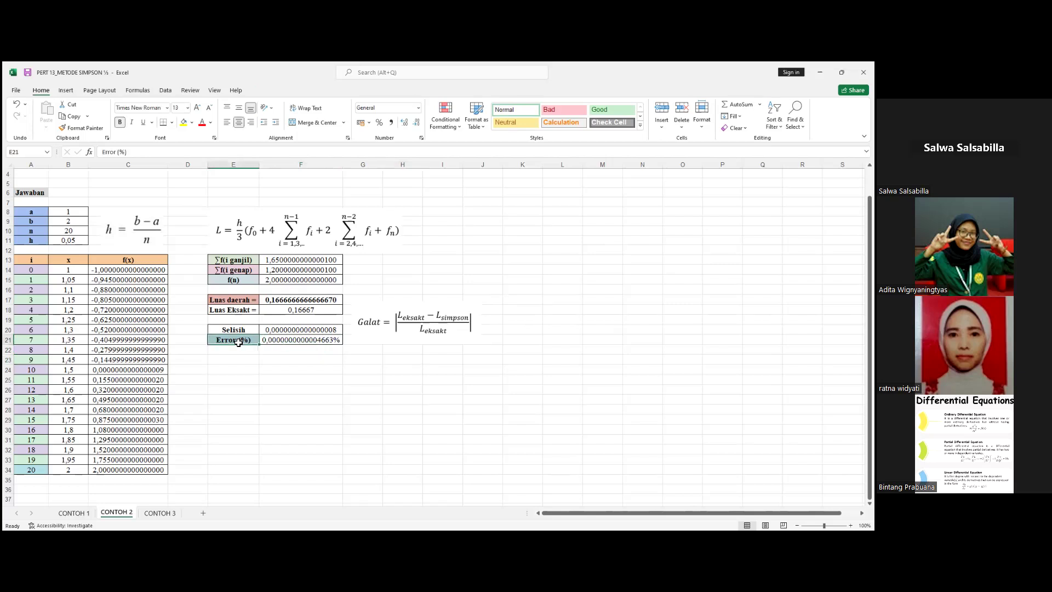
{"action": "left_click", "coordinate": [416, 332]}
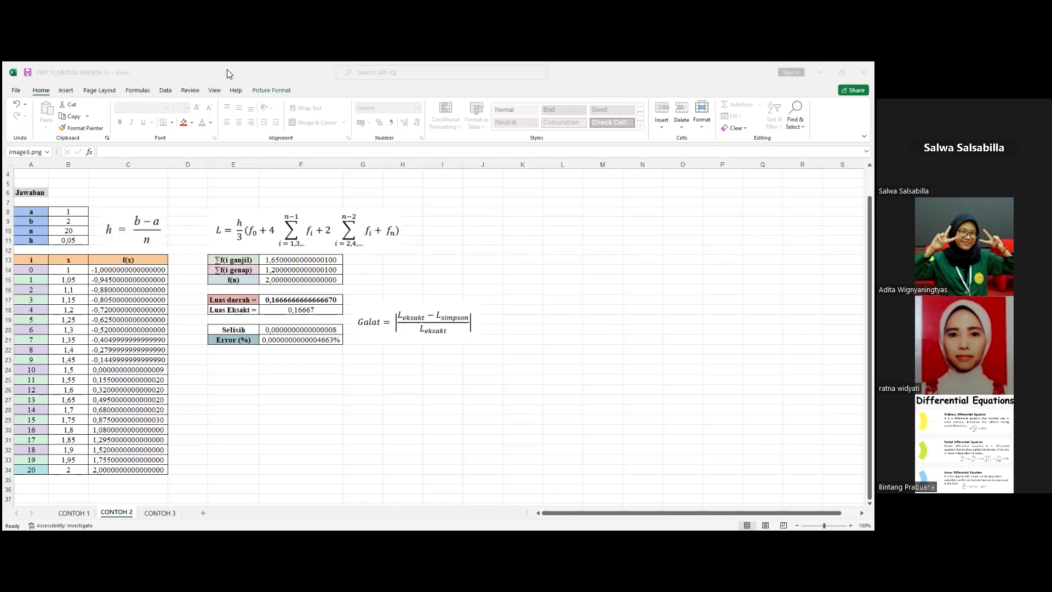
On the CONTOH 1 sheet, format C15 as Number with 5 decimal places and fill it down through C25
{"action": "left_click", "coordinate": [74, 513]}
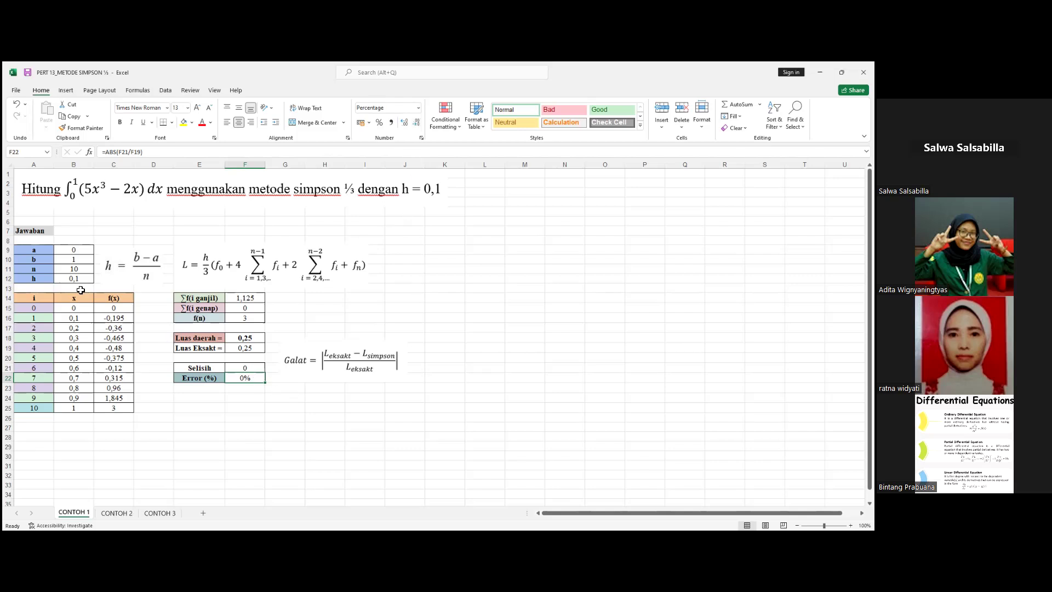
{"action": "left_click", "coordinate": [112, 308]}
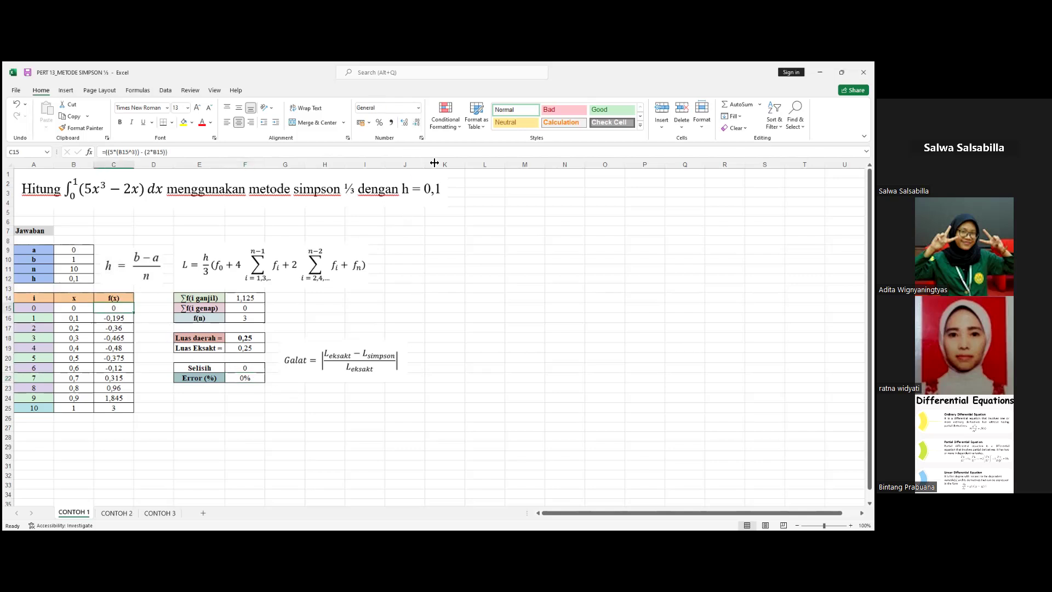
{"action": "left_click", "coordinate": [419, 107]}
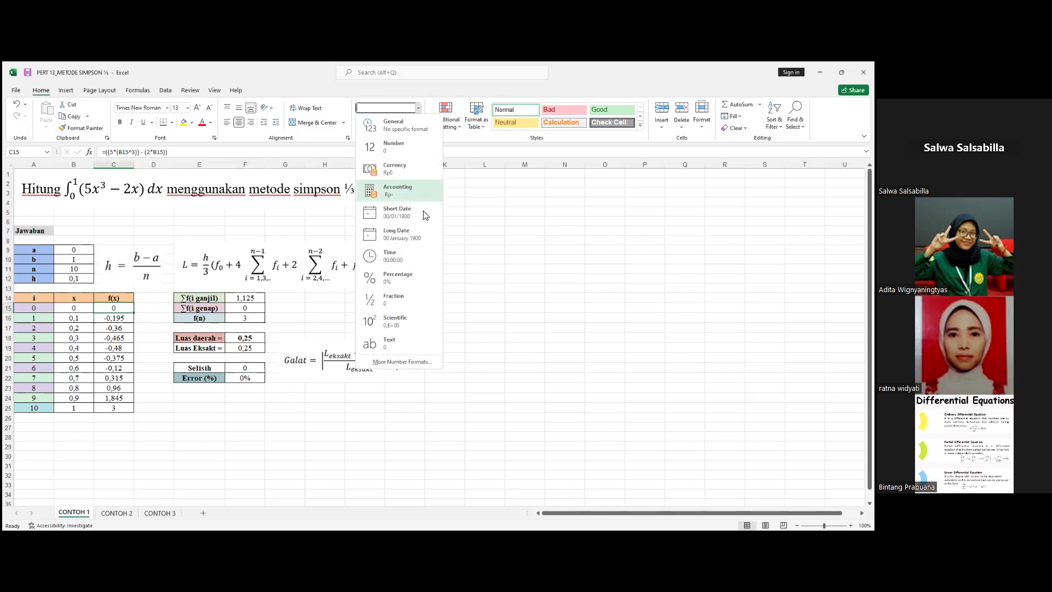
{"action": "left_click", "coordinate": [407, 363]}
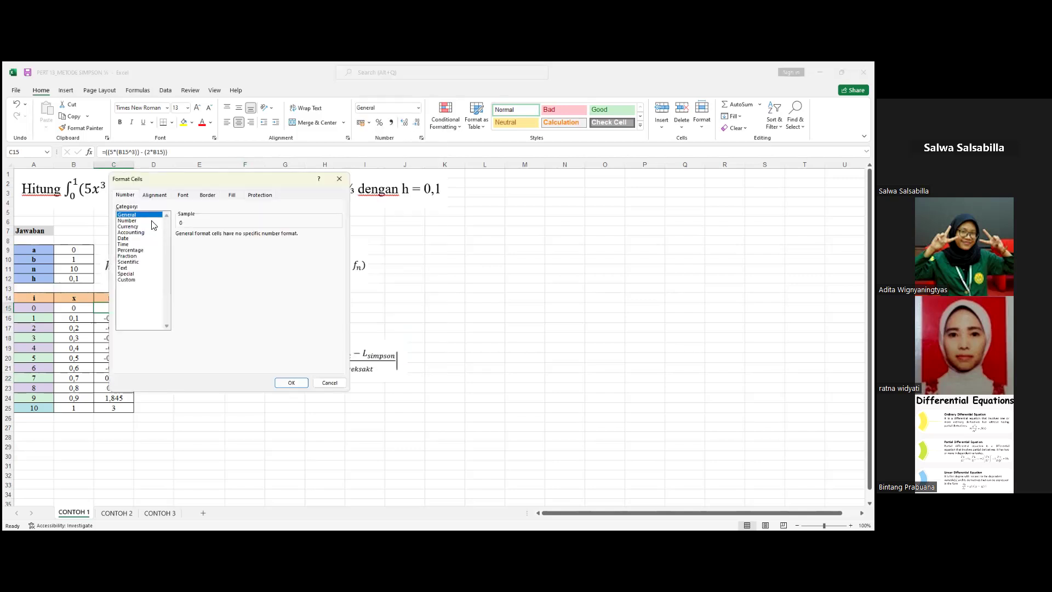
{"action": "left_click", "coordinate": [151, 220]}
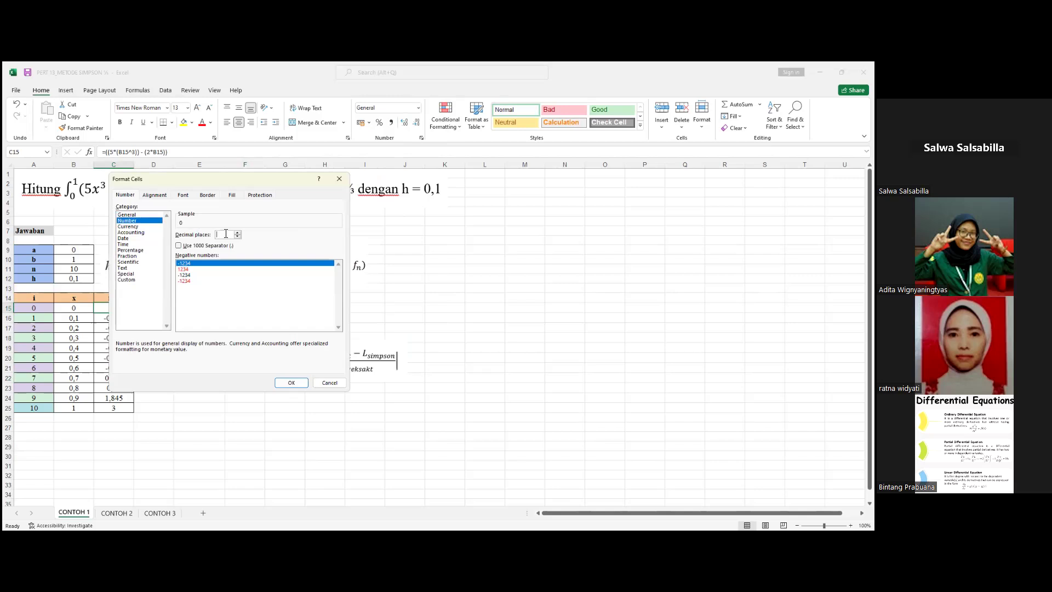
{"action": "type", "text": "5"}
{"action": "left_click", "coordinate": [291, 383]}
{"action": "left_click_drag", "start_coordinate": [134, 314], "coordinate": [136, 411]}
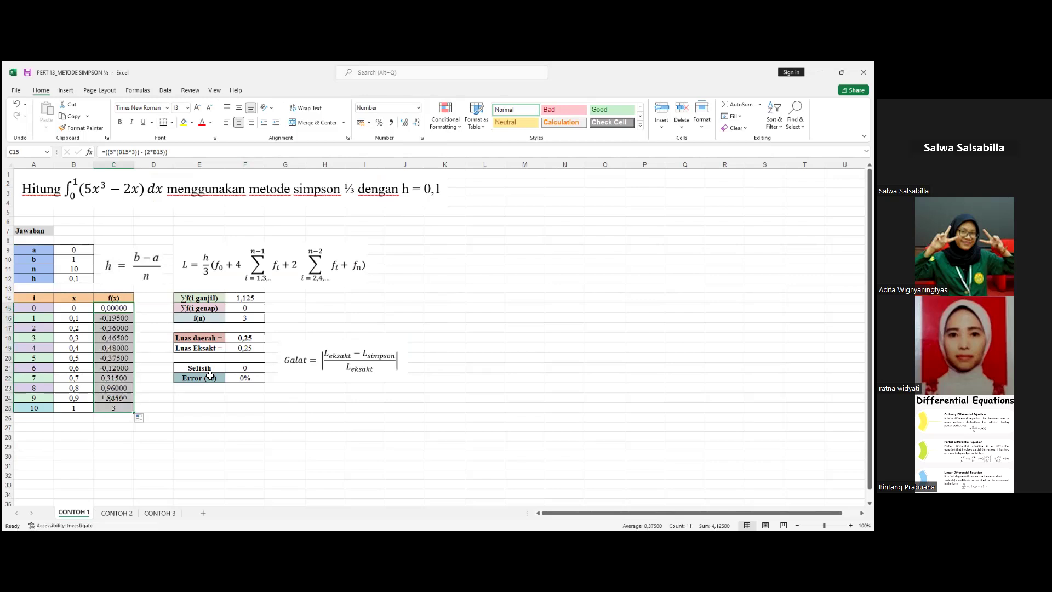
Format the ∑f(i ganjil) result in F14 as Number with 5 decimal places
{"action": "left_click", "coordinate": [252, 298]}
{"action": "left_click", "coordinate": [418, 108]}
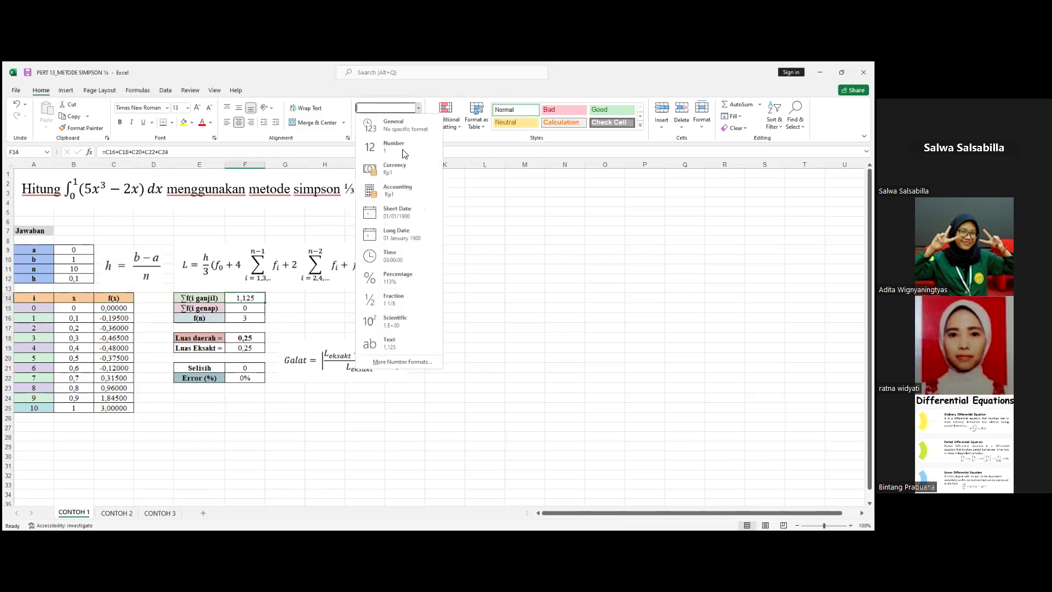
{"action": "left_click", "coordinate": [402, 362]}
{"action": "left_click", "coordinate": [226, 234]}
{"action": "key", "text": "BackSpace"}
{"action": "type", "text": "5"}
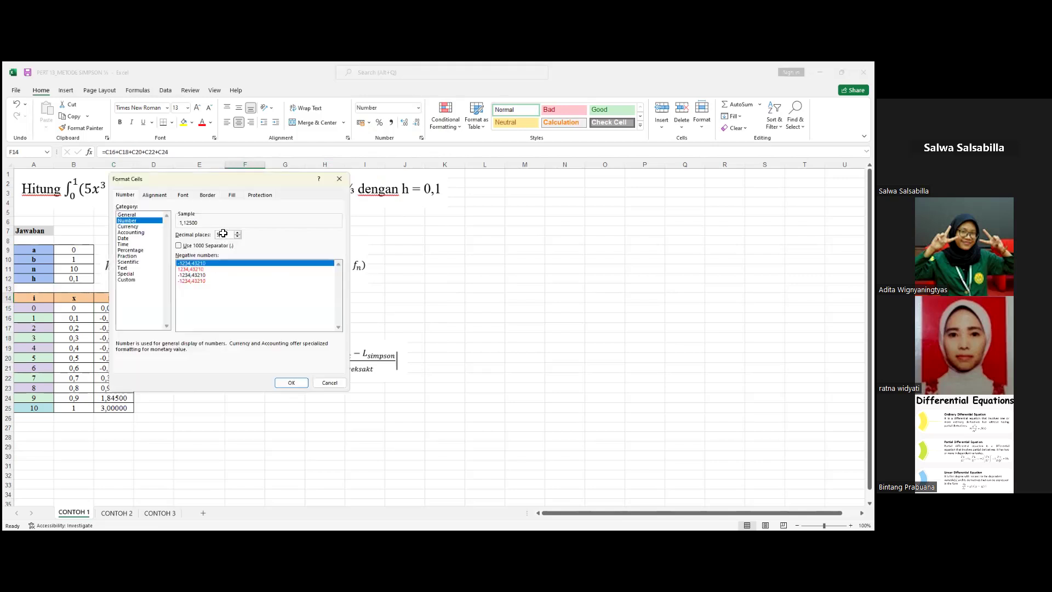
{"action": "key", "text": "Return"}
{"action": "key", "text": "Return"}
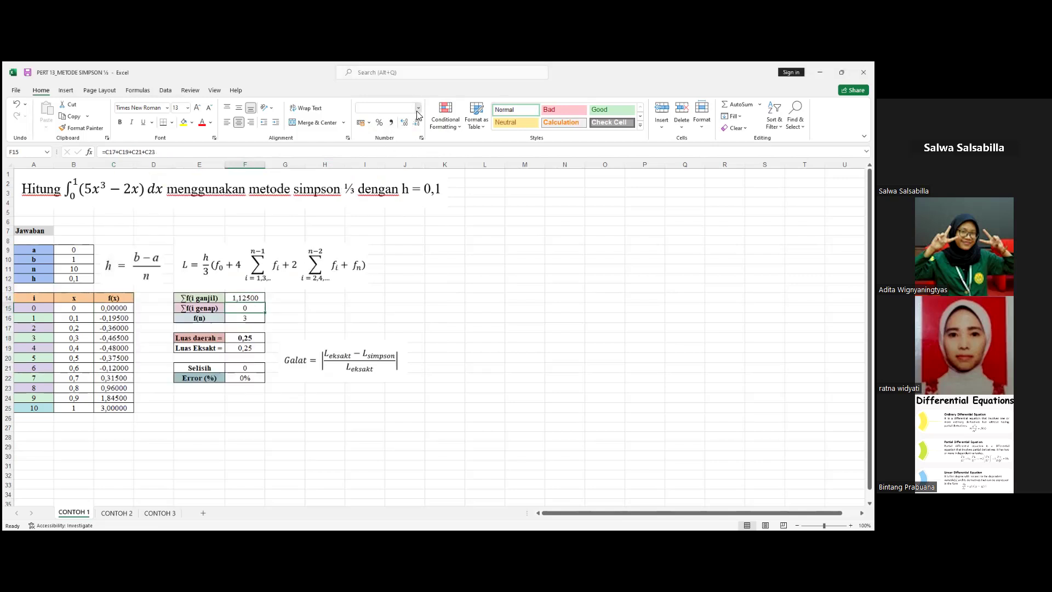
Format the ∑f(i genap) result in F15 as Number with 5 decimal places and repeat that format on f(n) in F16
{"action": "left_click", "coordinate": [418, 108]}
{"action": "key", "text": "Escape"}
{"action": "key", "text": "ctrl+1"}
{"action": "left_click", "coordinate": [232, 238]}
{"action": "key", "text": "BackSpace"}
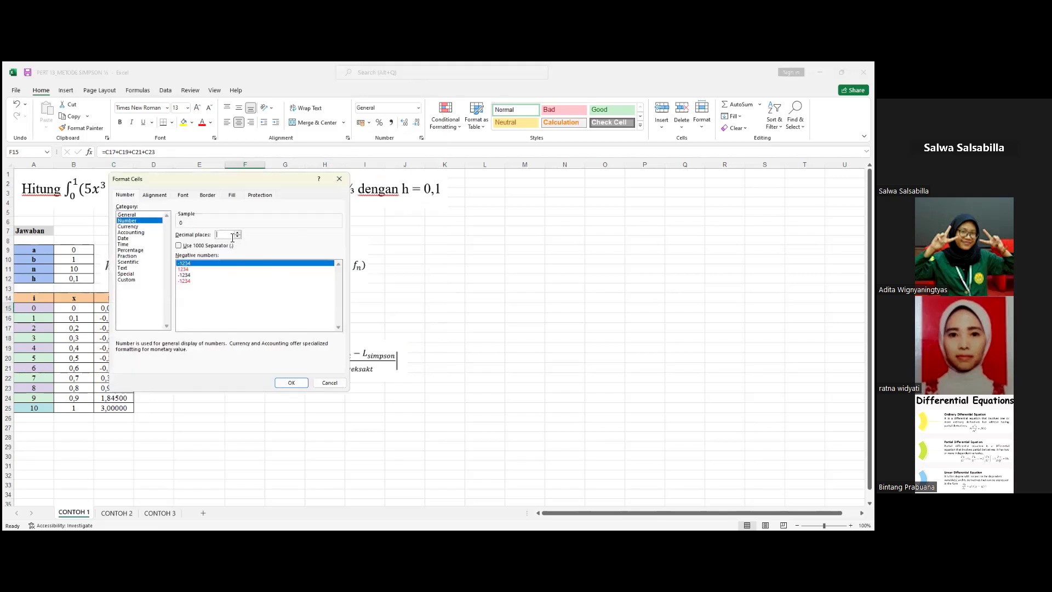
{"action": "type", "text": "5"}
{"action": "key", "text": "Return"}
{"action": "left_click", "coordinate": [261, 317]}
{"action": "key", "text": "F4"}
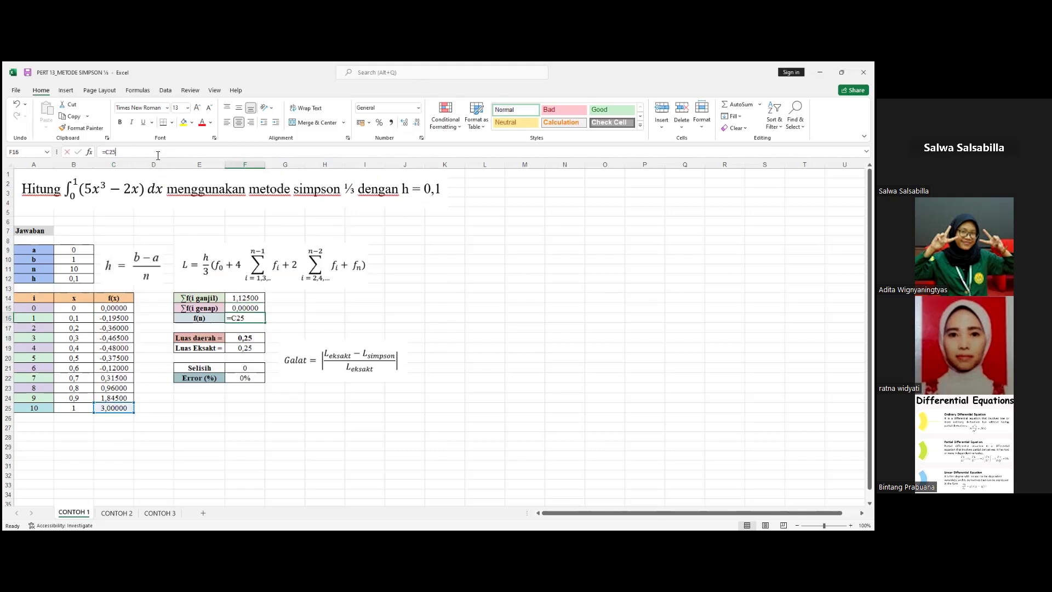
{"action": "key", "text": "Down"}
Format the Luas daerah value in F18 as Number with 5 decimal places
{"action": "left_click", "coordinate": [245, 343]}
{"action": "left_click", "coordinate": [418, 108]}
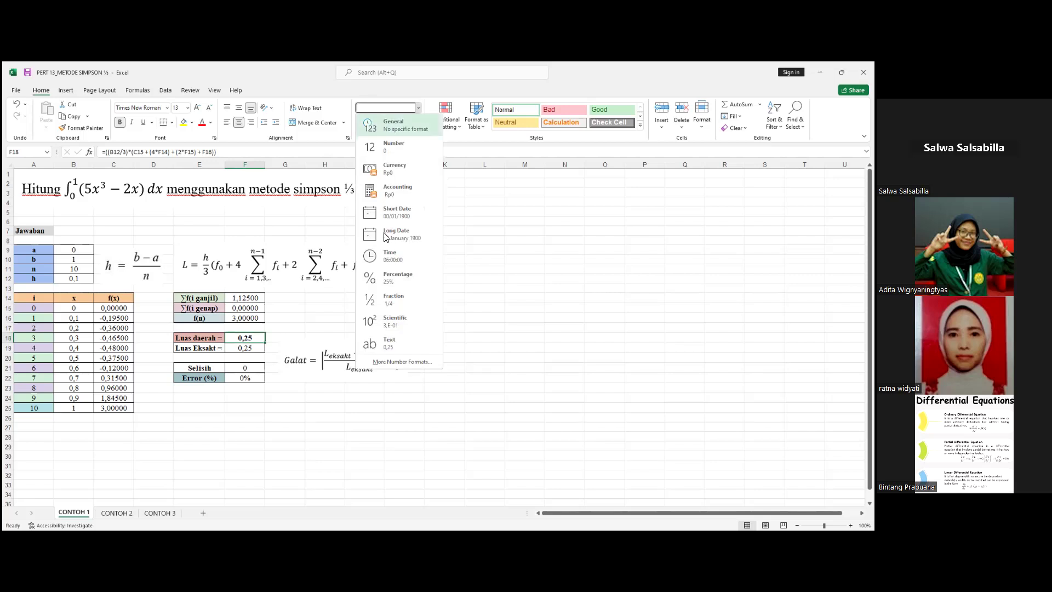
{"action": "left_click", "coordinate": [371, 363]}
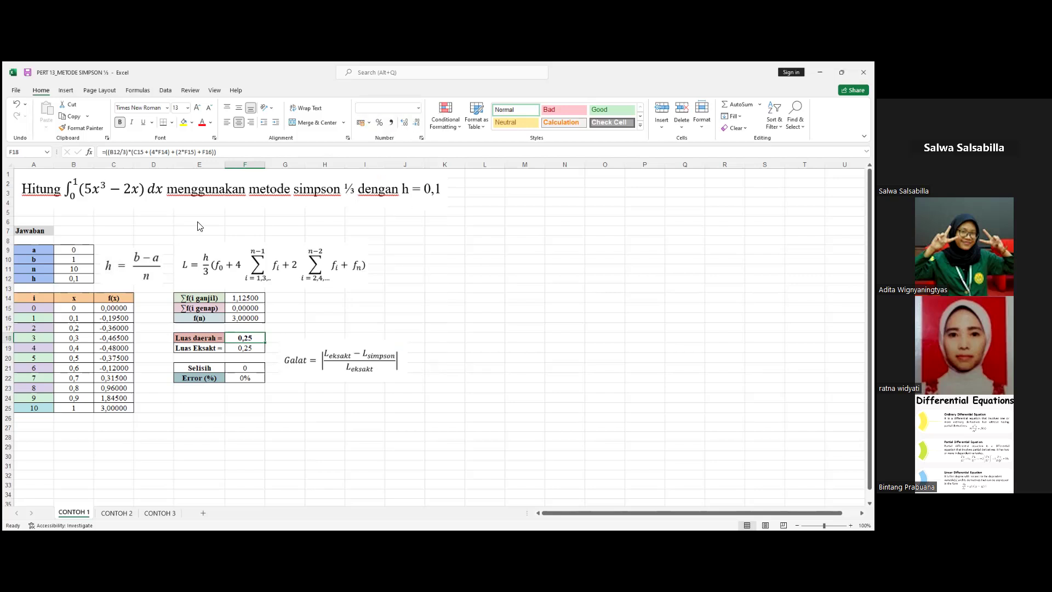
{"action": "left_click", "coordinate": [137, 222]}
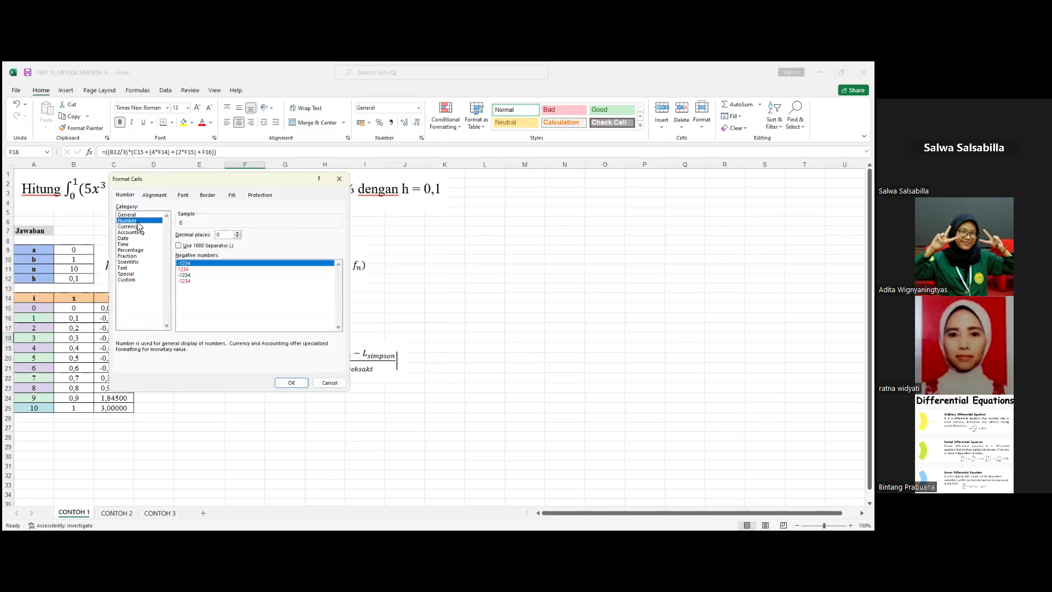
{"action": "double_click", "coordinate": [230, 235]}
{"action": "type", "text": "5"}
{"action": "left_click", "coordinate": [291, 383]}
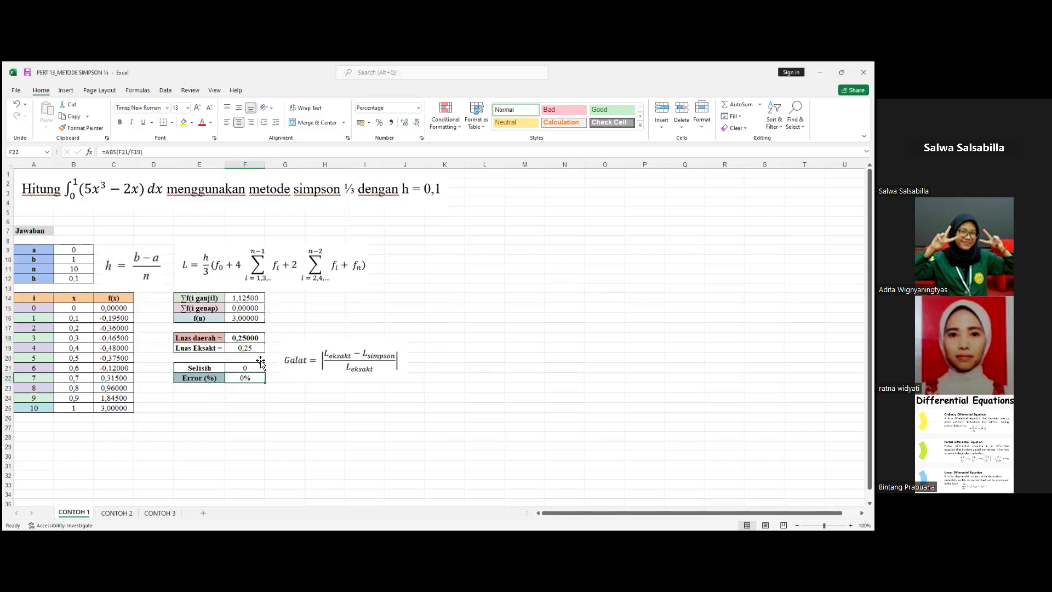
Format the Selisih value in F21 as Number with 5 decimal places
{"action": "left_click", "coordinate": [254, 369]}
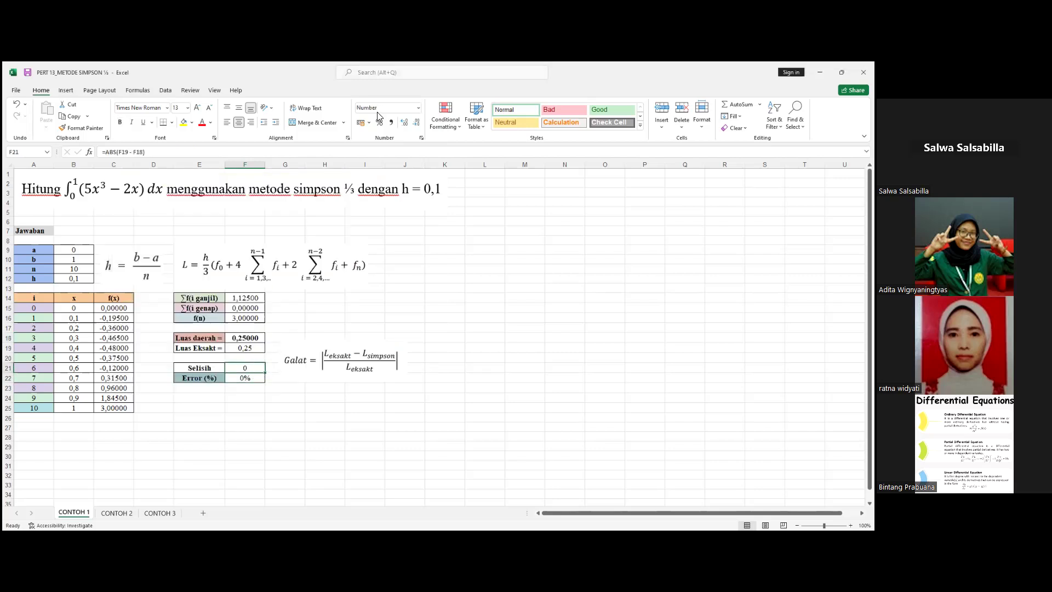
{"action": "left_click", "coordinate": [418, 109]}
{"action": "left_click", "coordinate": [411, 365]}
{"action": "left_click", "coordinate": [227, 236]}
{"action": "type", "text": "5"}
{"action": "left_click", "coordinate": [286, 382]}
Set the Error (%) percentage in F22 to display 5 decimal places
{"action": "left_click", "coordinate": [247, 378]}
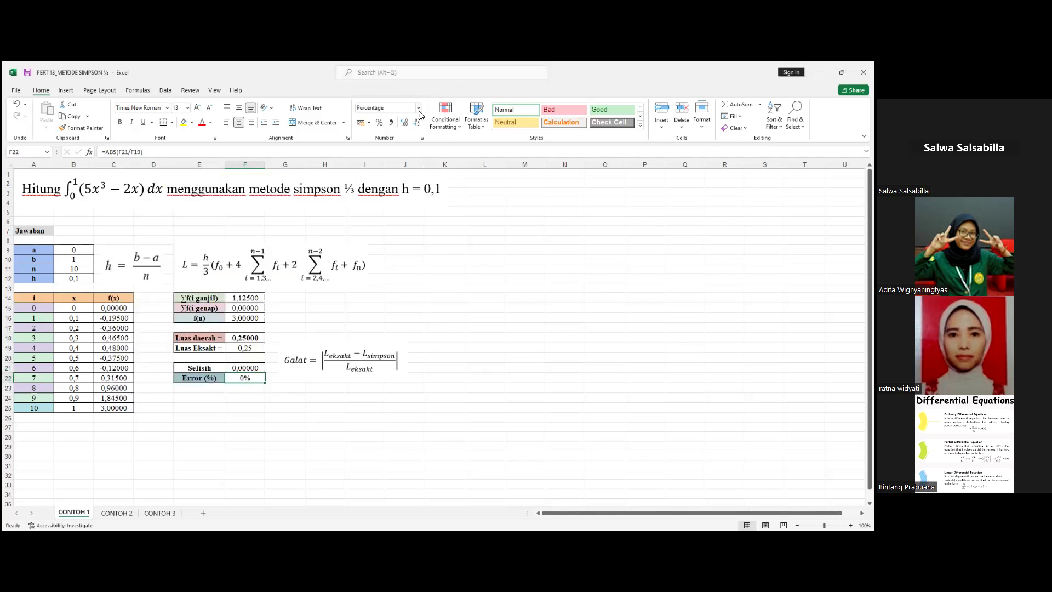
{"action": "left_click", "coordinate": [419, 109]}
{"action": "left_click", "coordinate": [388, 363]}
{"action": "left_click", "coordinate": [227, 235]}
{"action": "type", "text": "5"}
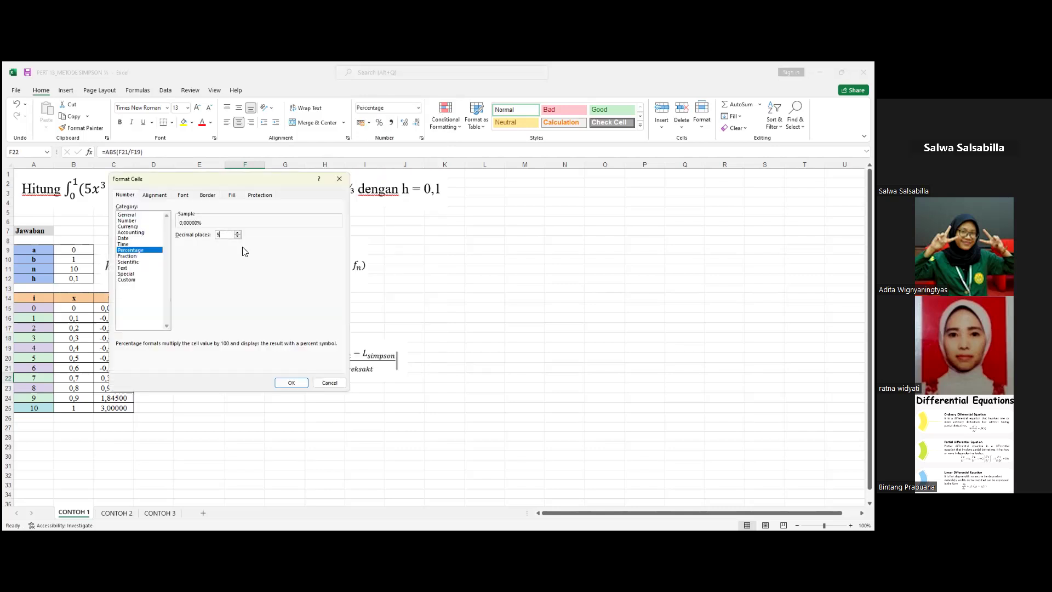
{"action": "left_click", "coordinate": [286, 382]}
{"action": "left_click", "coordinate": [116, 428]}
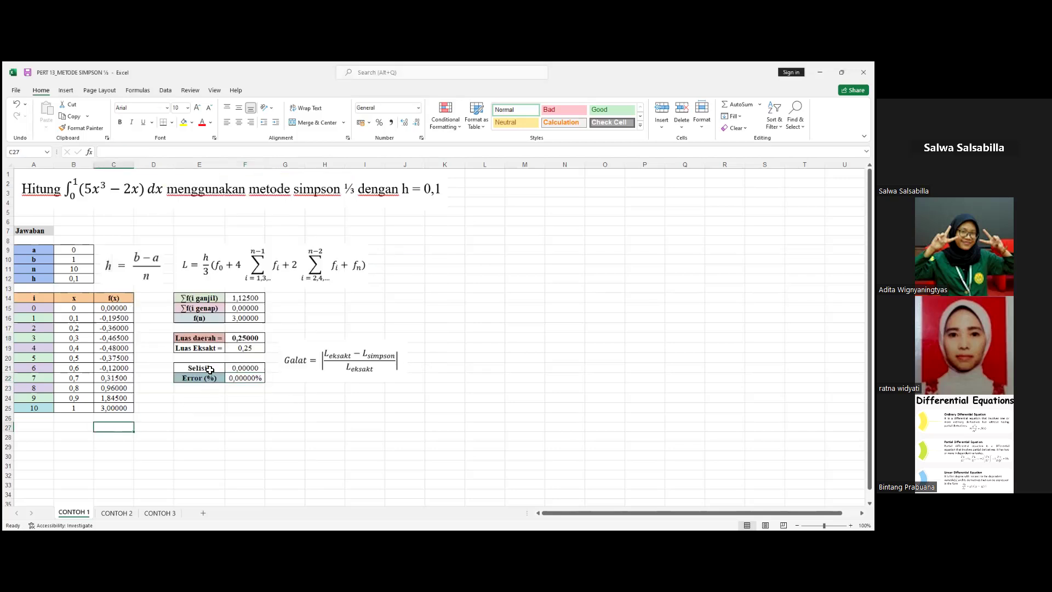
{"action": "left_click", "coordinate": [248, 377]}
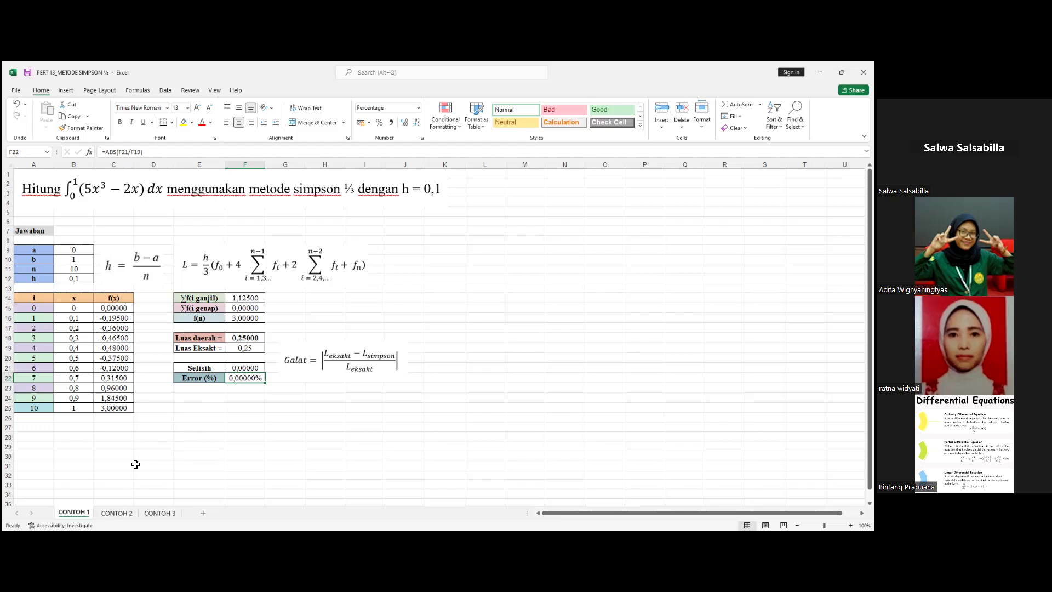
{"action": "left_click", "coordinate": [87, 281]}
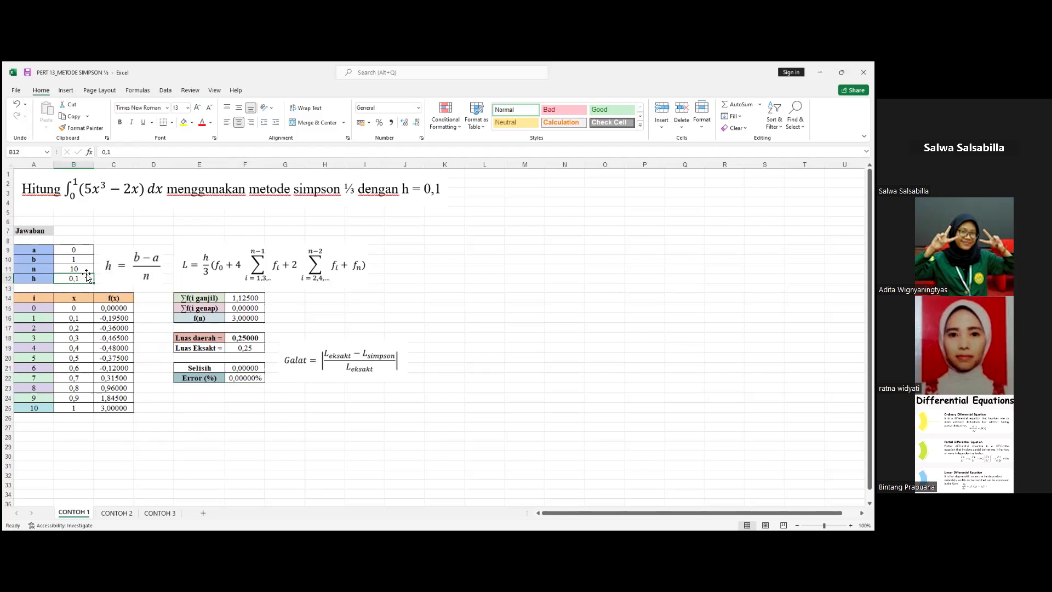
{"action": "left_click", "coordinate": [86, 268]}
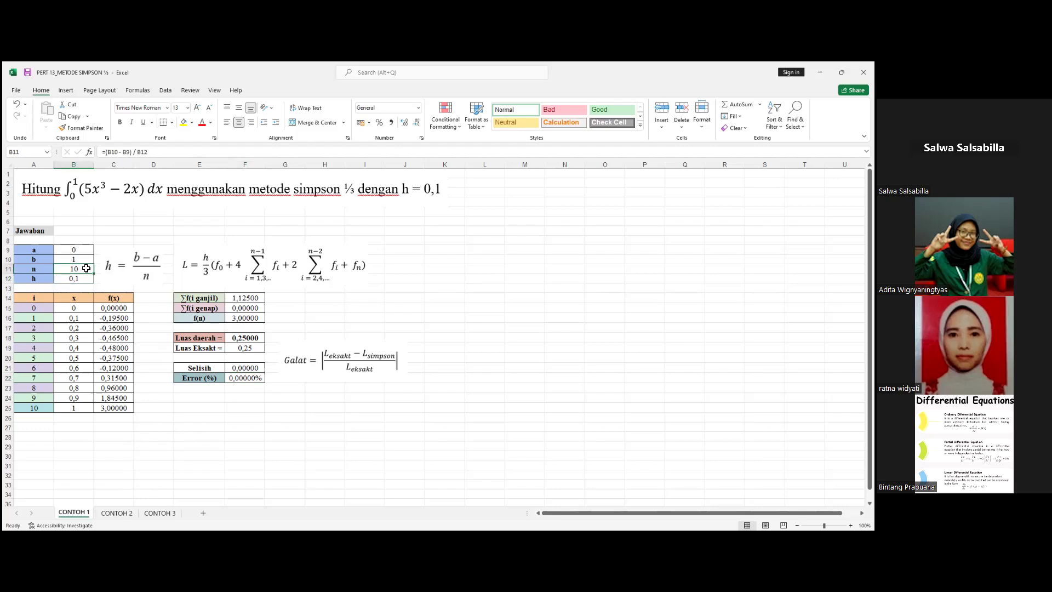
{"action": "left_click", "coordinate": [87, 281]}
{"action": "type", "text": "0,"}
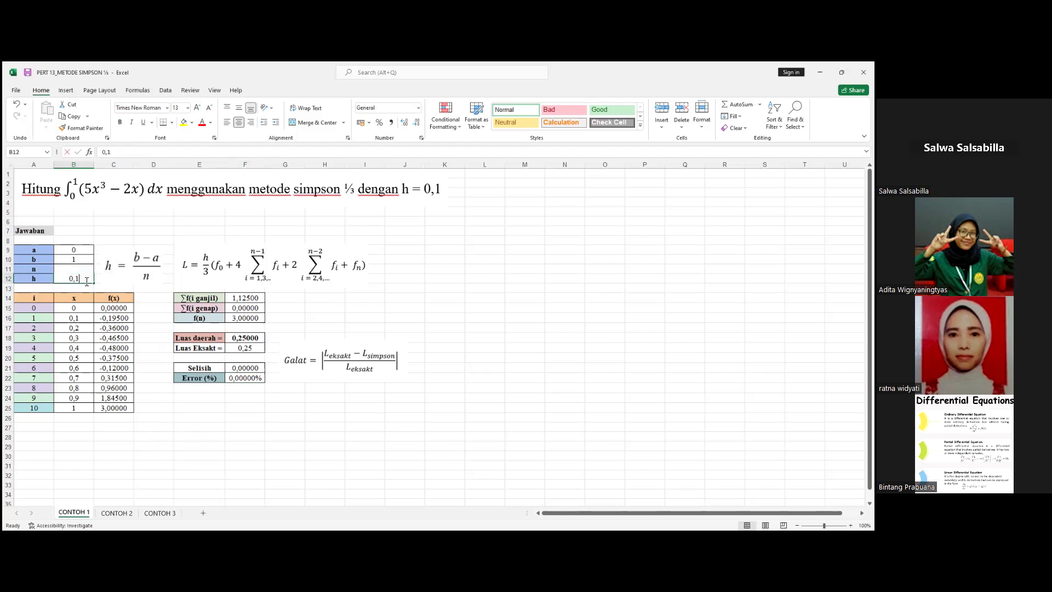
{"action": "type", "text": "5"}
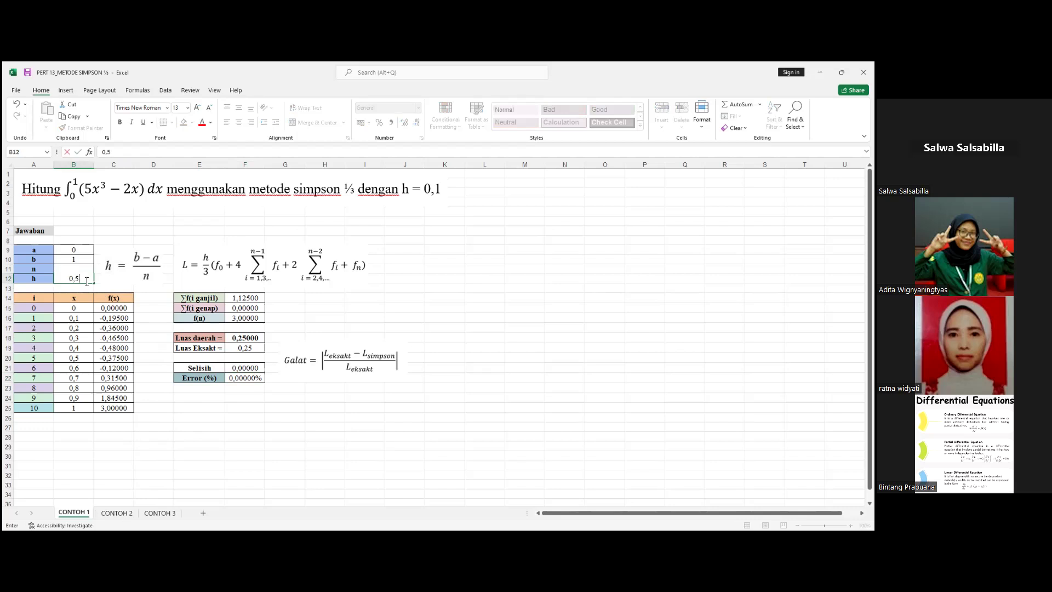
{"action": "key", "text": "BackSpace"}
{"action": "key", "text": "BackSpace"}
{"action": "key", "text": "BackSpace"}
{"action": "type", "text": "0,1"}
{"action": "key", "text": "Return"}
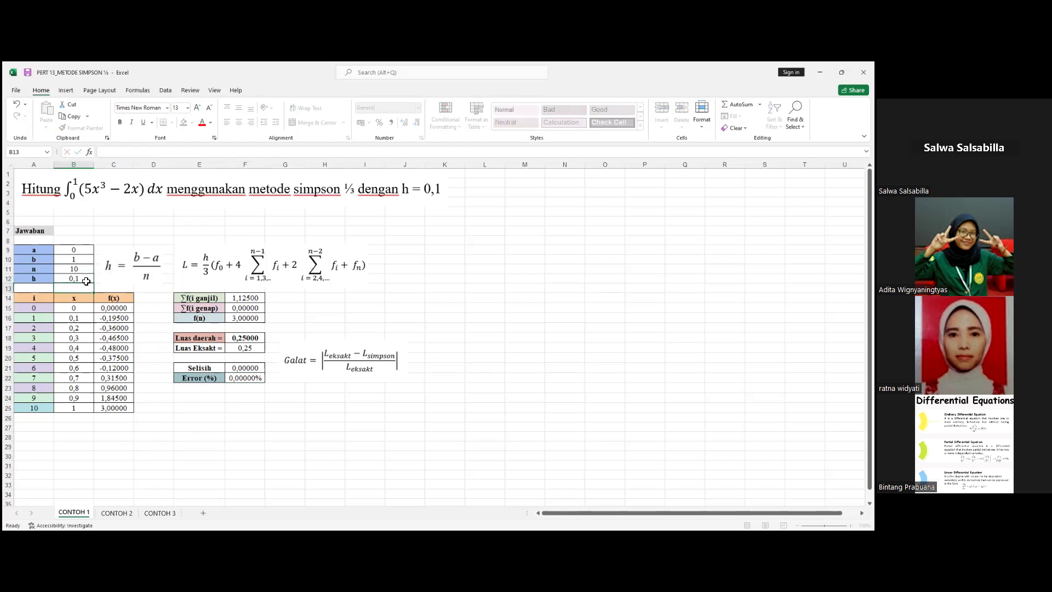
Create a copy of the CONTOH 1 sheet in the same workbook, placed before CONTOH 1
{"action": "left_click_drag", "start_coordinate": [36, 252], "coordinate": [79, 282]}
{"action": "left_click", "coordinate": [79, 282]}
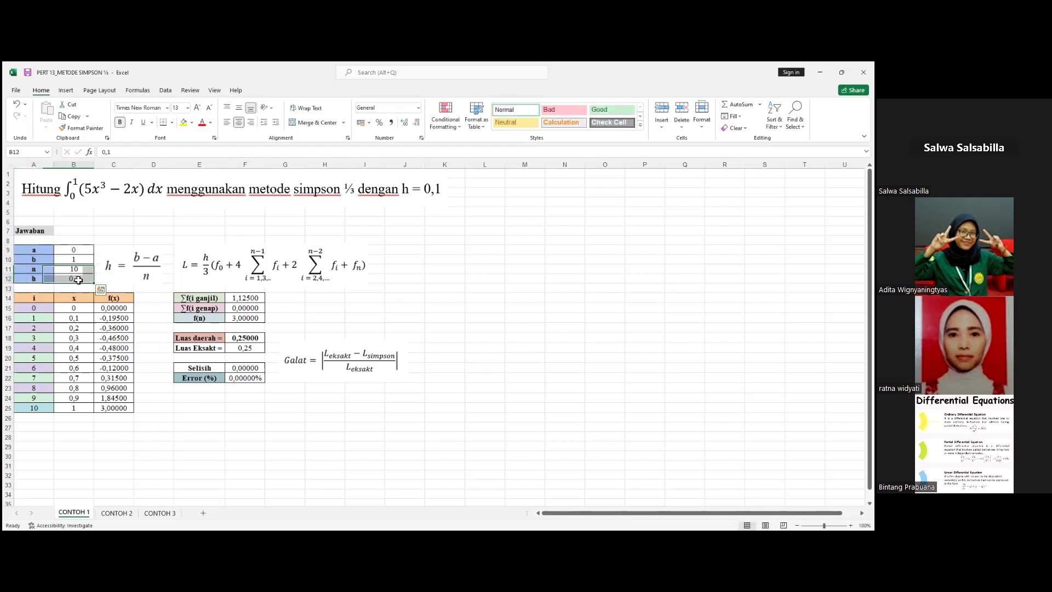
{"action": "right_click", "coordinate": [75, 512]}
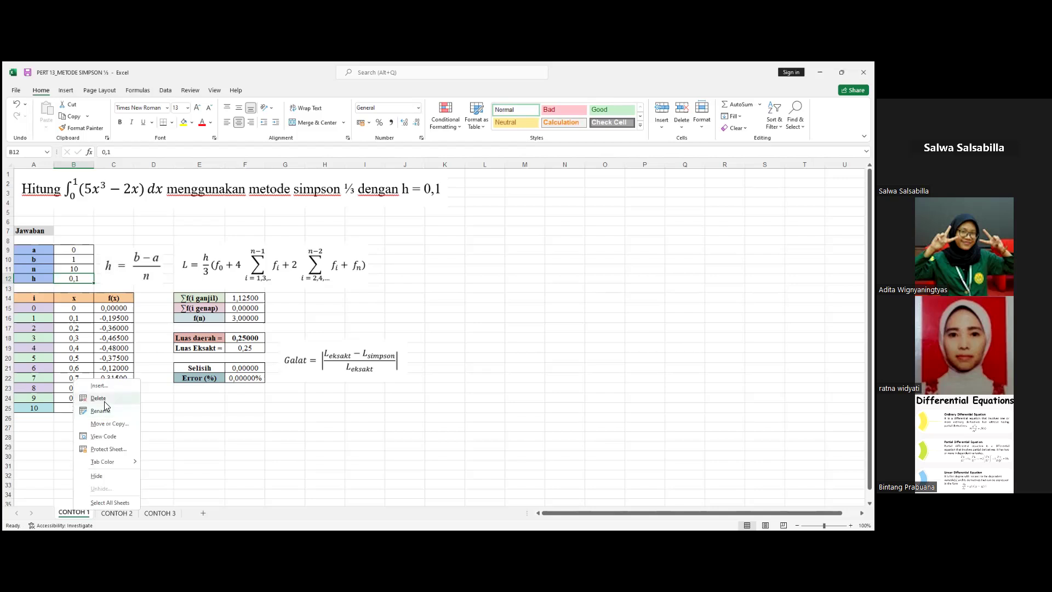
{"action": "left_click", "coordinate": [107, 424]}
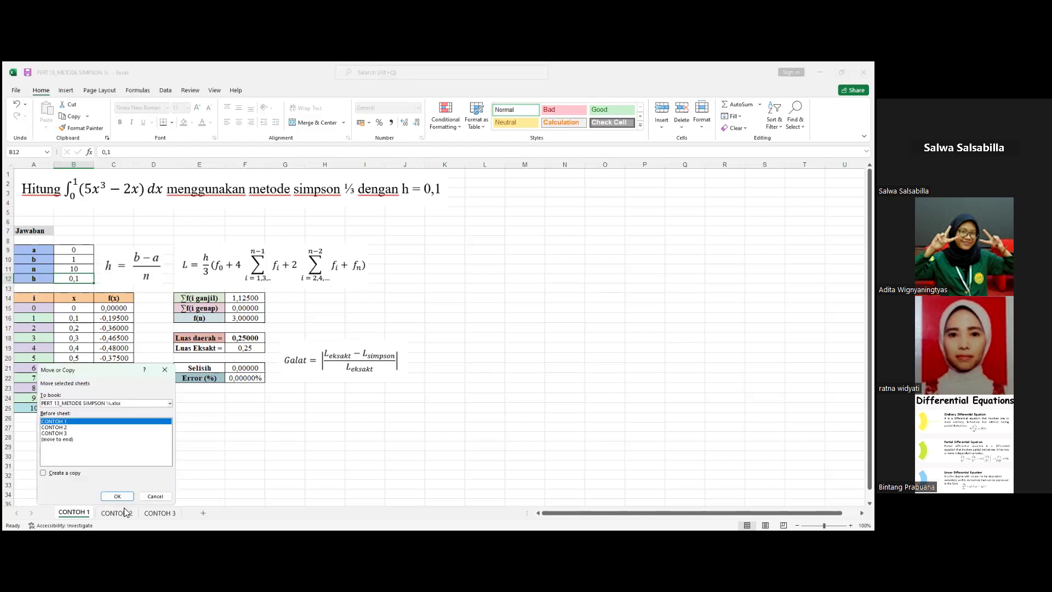
{"action": "left_click", "coordinate": [43, 473]}
{"action": "left_click", "coordinate": [117, 496]}
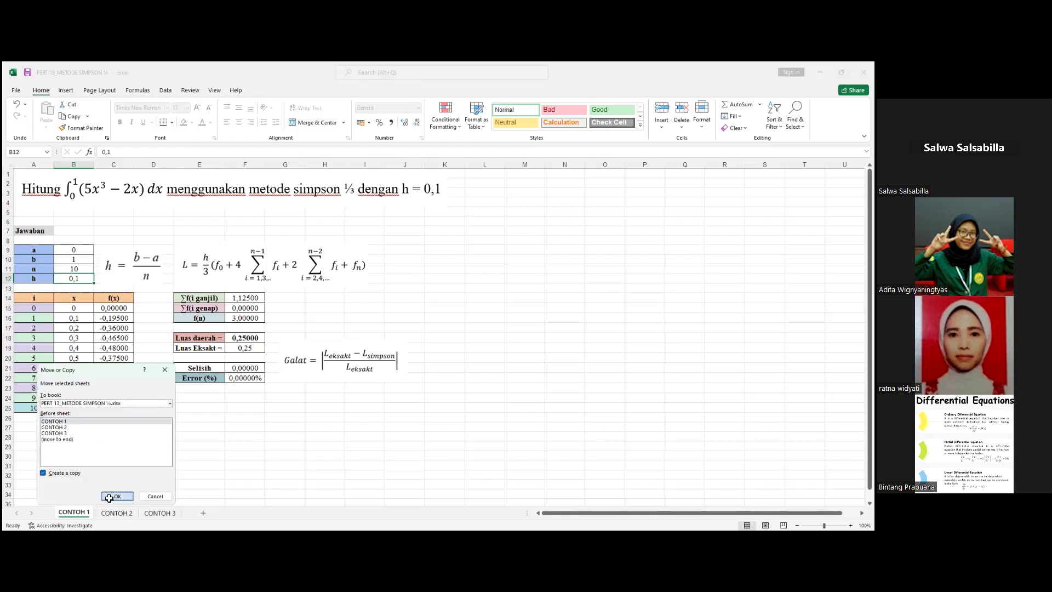
Try h = 0,5 in B12 of the copied sheet and check n in B11
{"action": "type", "text": "0,5"}
{"action": "key", "text": "Return"}
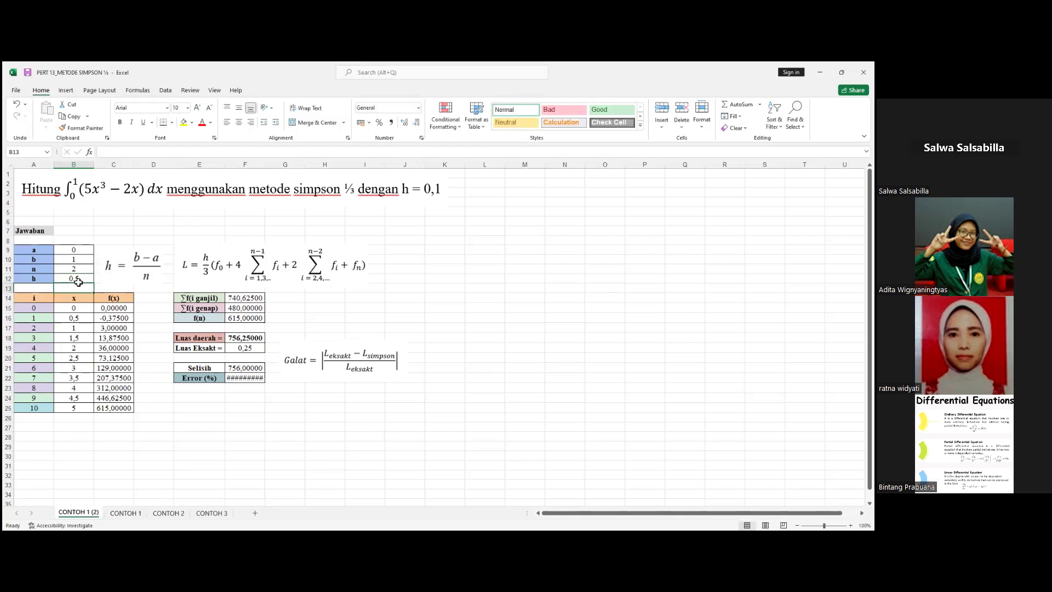
{"action": "left_click", "coordinate": [88, 268]}
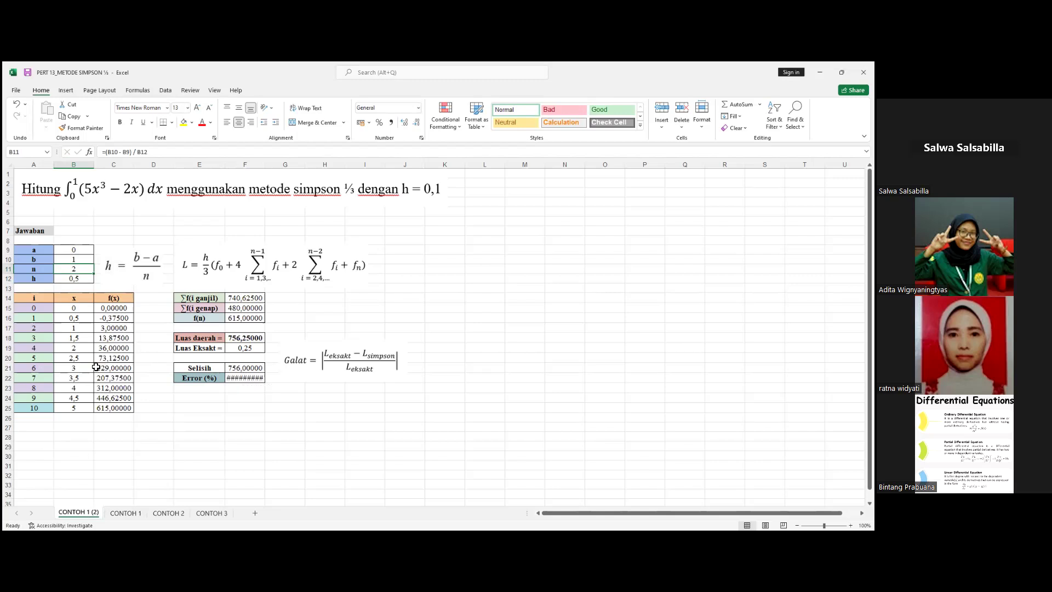
Set h in B12 of the copied sheet to 0,25 and locate the row where x reaches 1
{"action": "left_click", "coordinate": [75, 280]}
{"action": "type", "text": "0,25"}
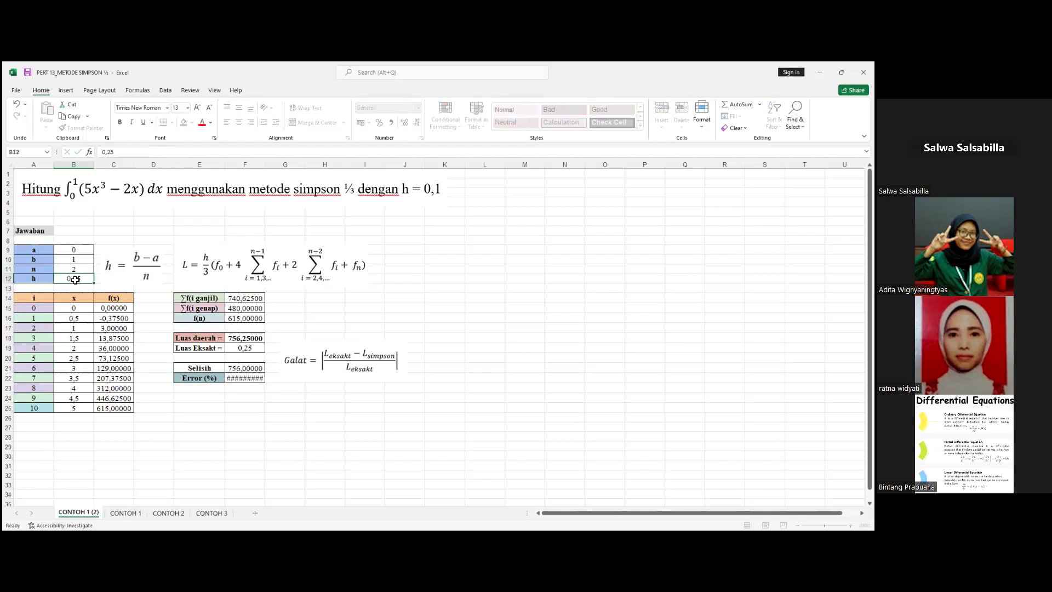
{"action": "key", "text": "Return"}
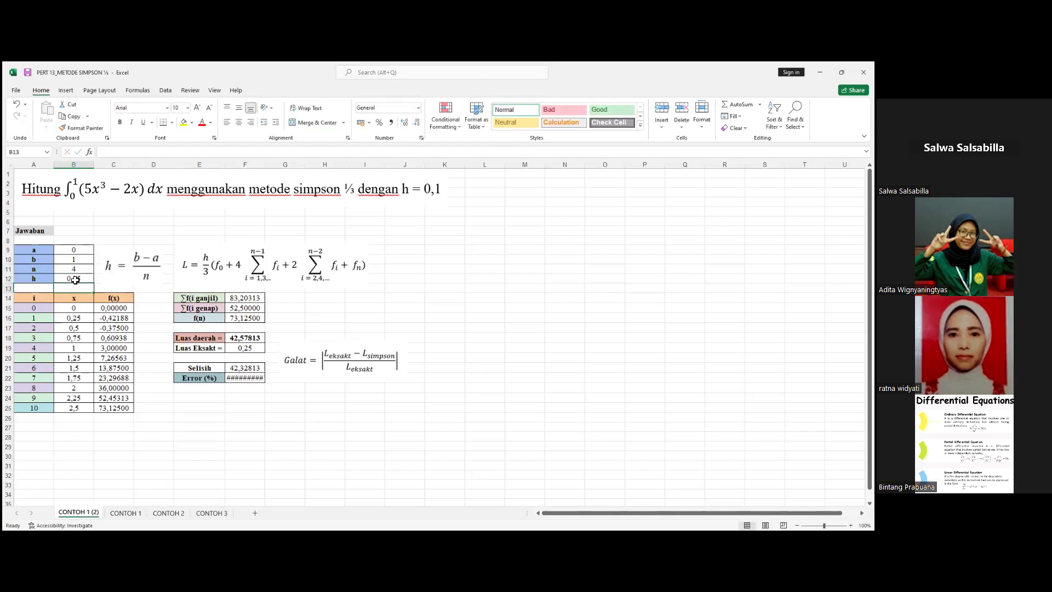
{"action": "left_click", "coordinate": [59, 349]}
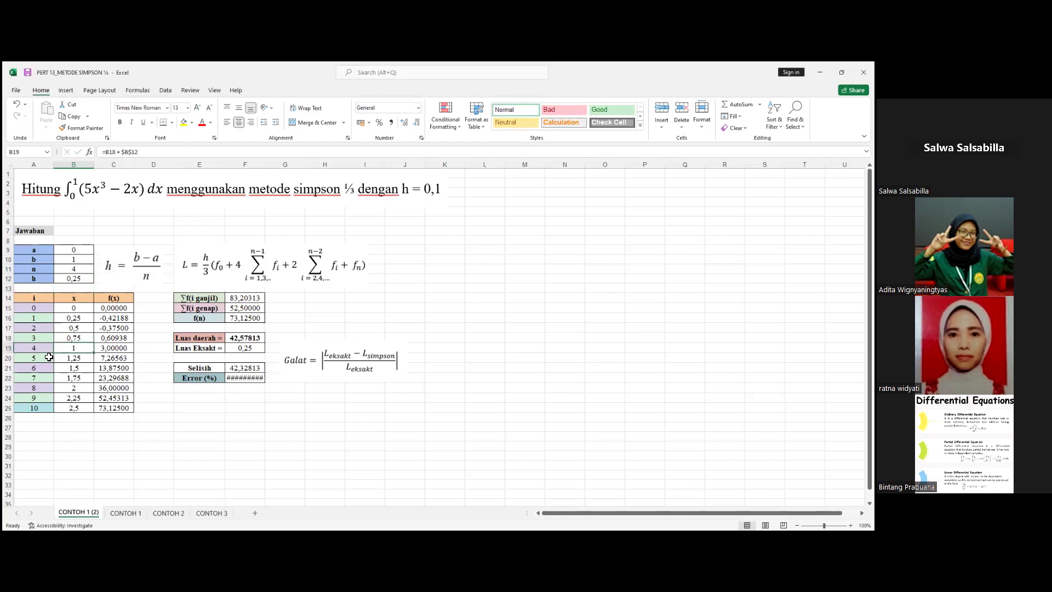
Shorten the ∑f(i ganjil) formula in F14 to =C16+C18
{"action": "left_click", "coordinate": [252, 299]}
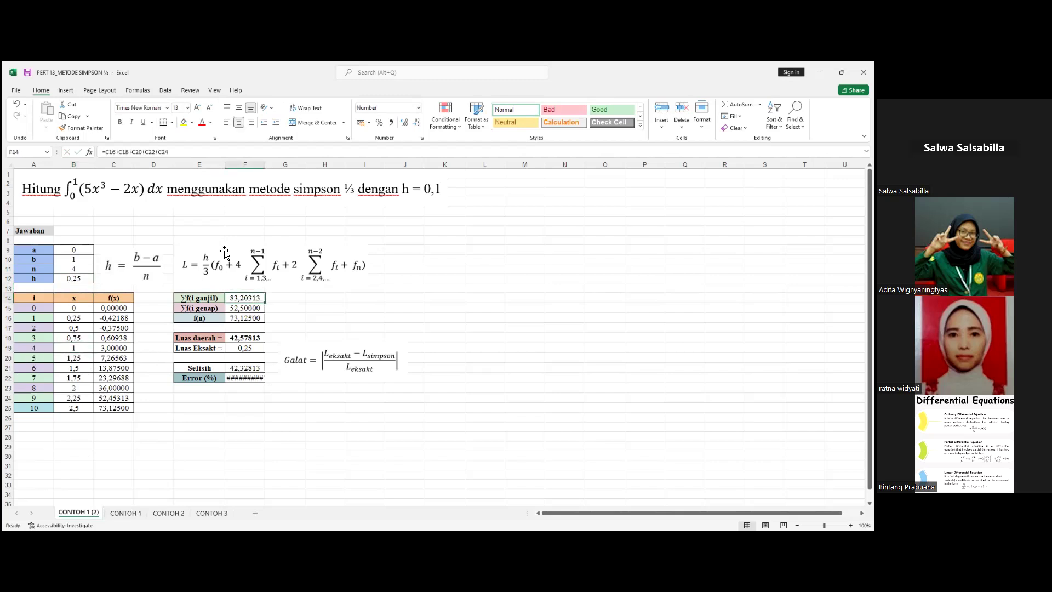
{"action": "key", "text": "F2"}
{"action": "key", "text": "BackSpace"}
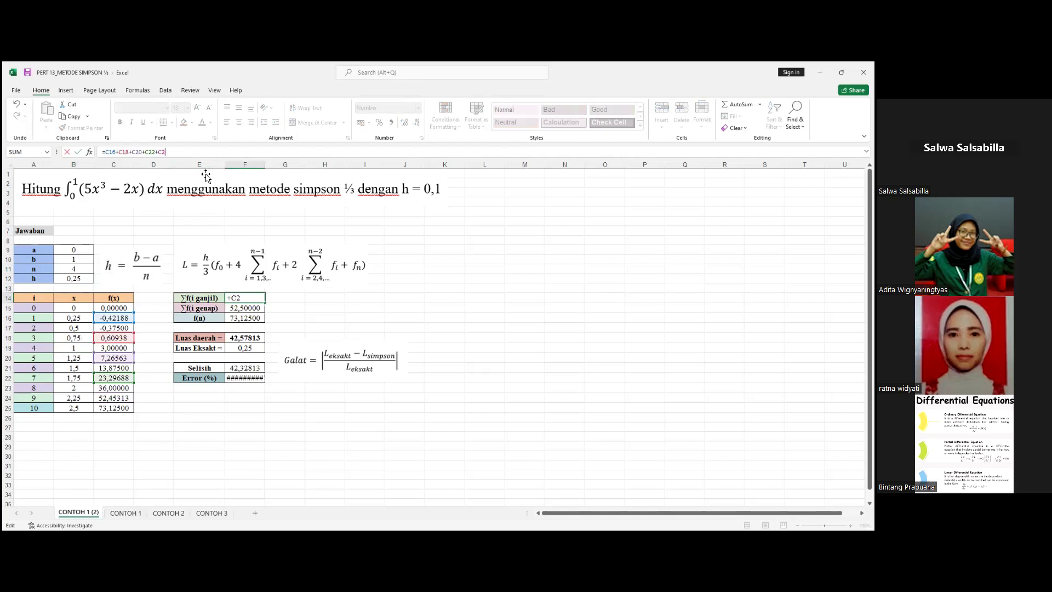
{"action": "key", "text": "BackSpace"}
{"action": "key", "text": "BackSpace"}
{"action": "key", "text": "BackSpace"}
{"action": "key", "text": "BackSpace"}
{"action": "key", "text": "BackSpace"}
{"action": "key", "text": "BackSpace"}
{"action": "key", "text": "BackSpace"}
{"action": "key", "text": "BackSpace"}
{"action": "key", "text": "BackSpace"}
{"action": "key", "text": "BackSpace"}
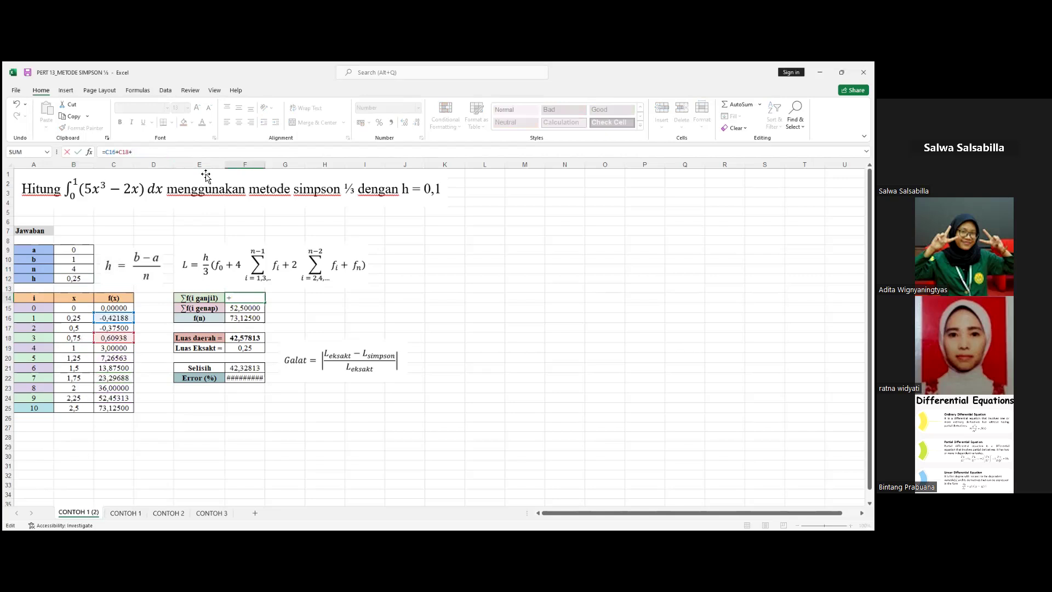
{"action": "key", "text": "BackSpace"}
{"action": "key", "text": "Return"}
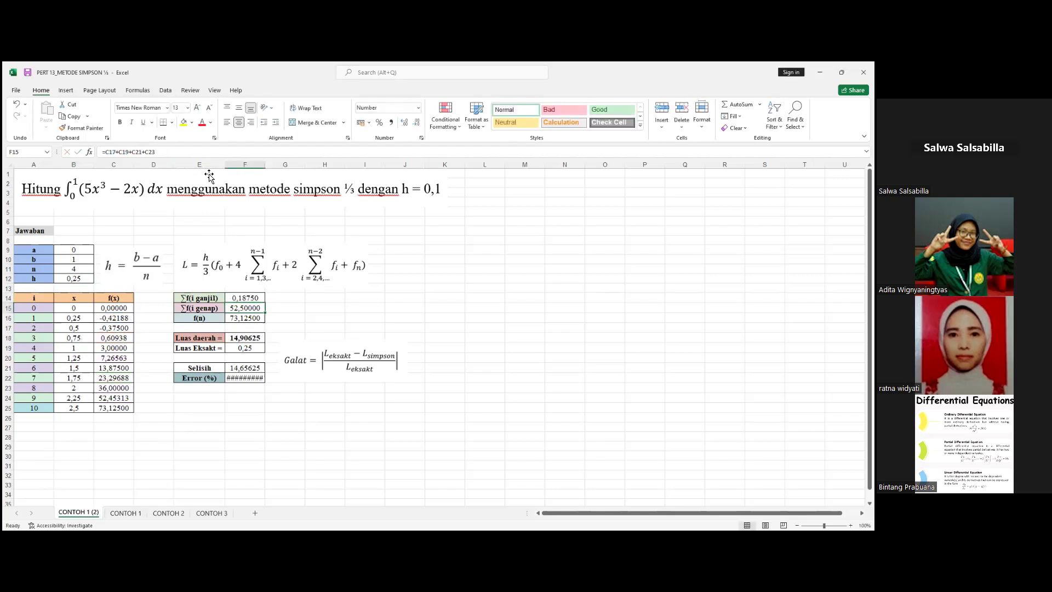
Shorten the ∑f(i genap) formula in F15 to =C17
{"action": "key", "text": "F2"}
{"action": "key", "text": "BackSpace"}
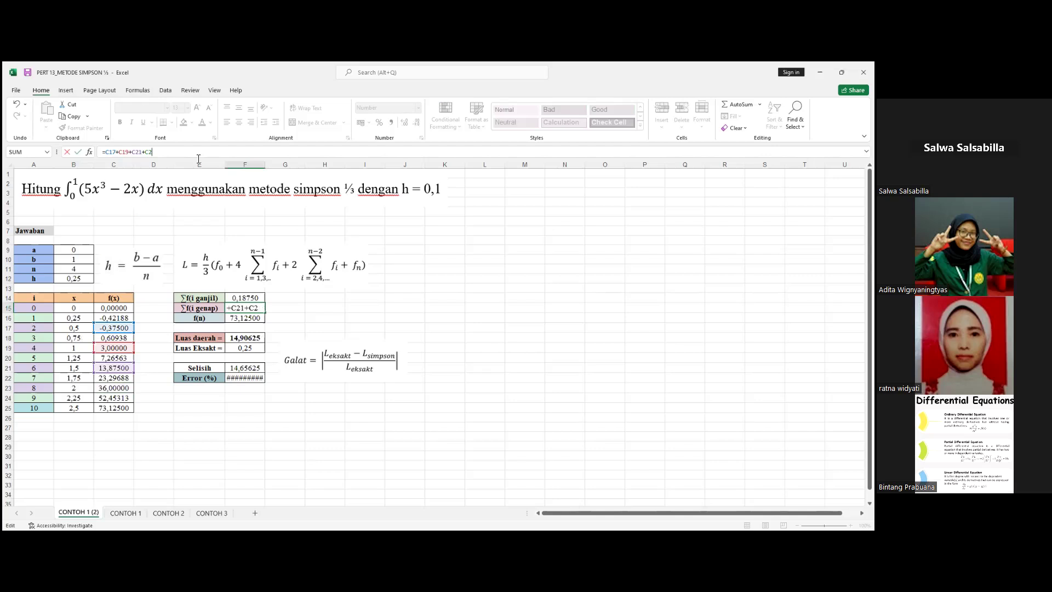
{"action": "key", "text": "BackSpace"}
{"action": "key", "text": "BackSpace"}
{"action": "key", "text": "BackSpace"}
{"action": "key", "text": "BackSpace"}
{"action": "key", "text": "BackSpace"}
{"action": "key", "text": "BackSpace"}
{"action": "key", "text": "BackSpace"}
{"action": "key", "text": "BackSpace"}
{"action": "key", "text": "BackSpace"}
{"action": "key", "text": "BackSpace"}
{"action": "key", "text": "BackSpace"}
{"action": "key", "text": "Return"}
Change the f(n) formula in F16 of the copied sheet to =C19
{"action": "key", "text": "F2"}
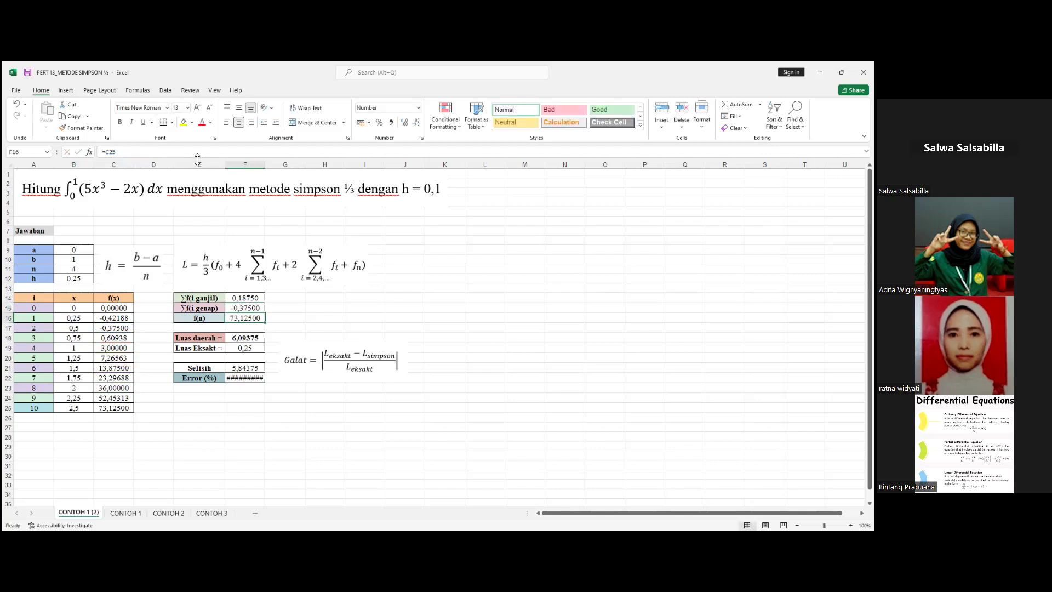
{"action": "key", "text": "BackSpace"}
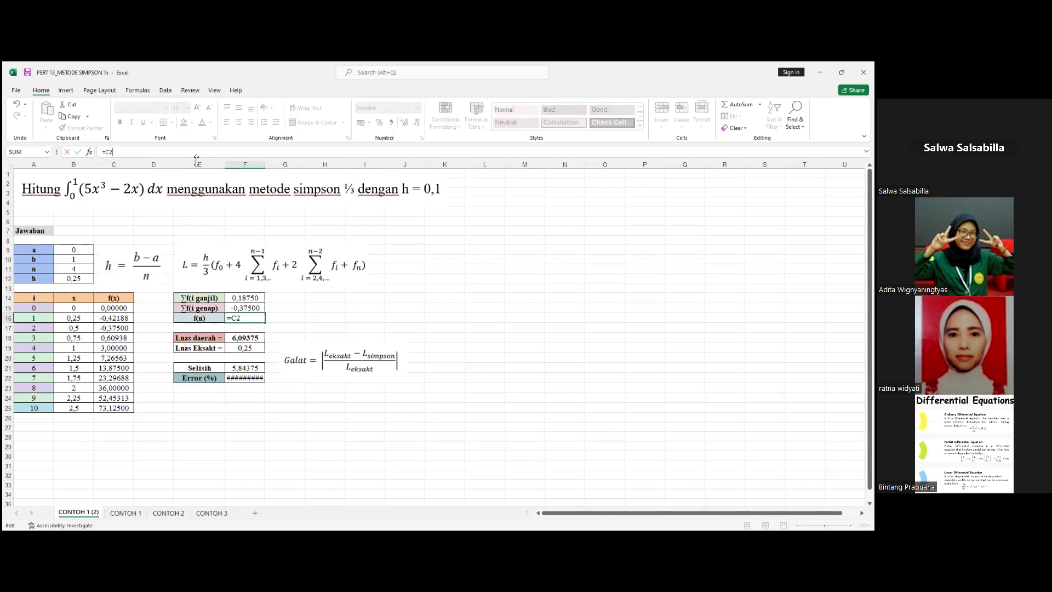
{"action": "left_click", "coordinate": [122, 348]}
{"action": "key", "text": "Return"}
Check the Luas daerah and ∑f(i ganjil) cells and compare the copied sheet with CONTOH 1
{"action": "left_click", "coordinate": [251, 339]}
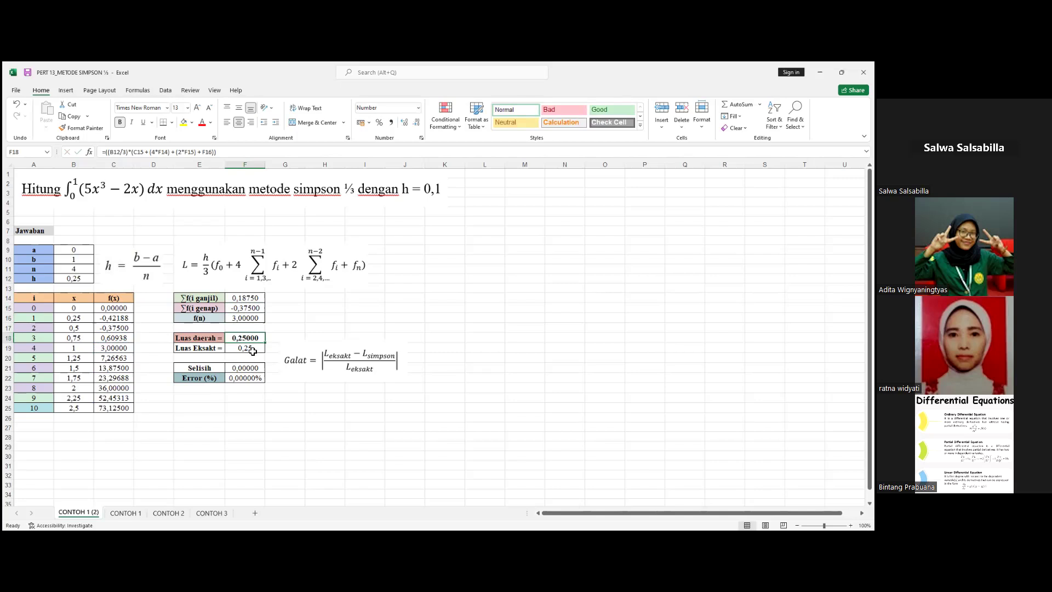
{"action": "left_click", "coordinate": [246, 296]}
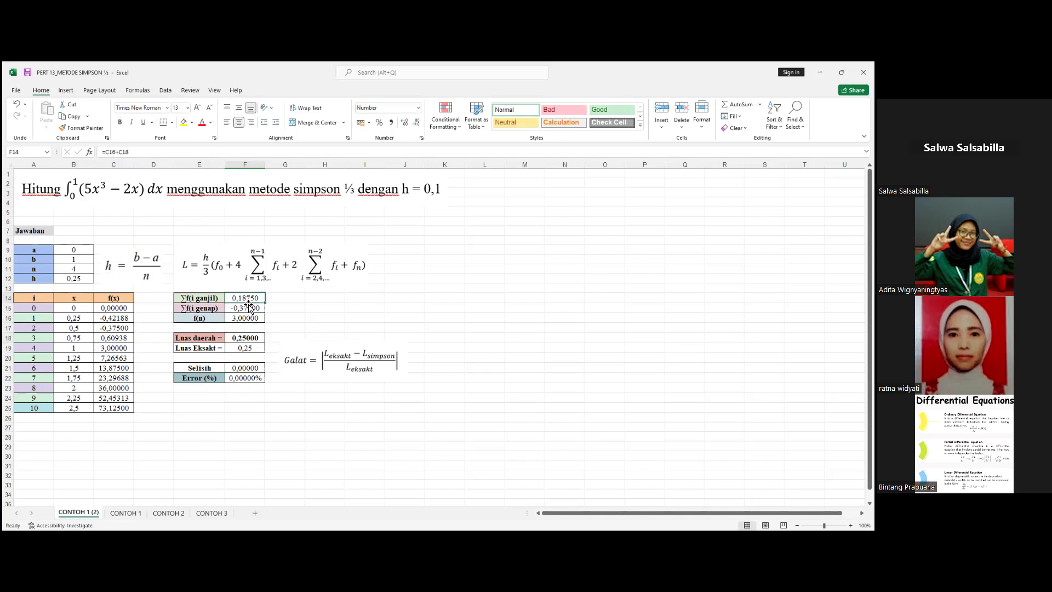
{"action": "left_click", "coordinate": [124, 513]}
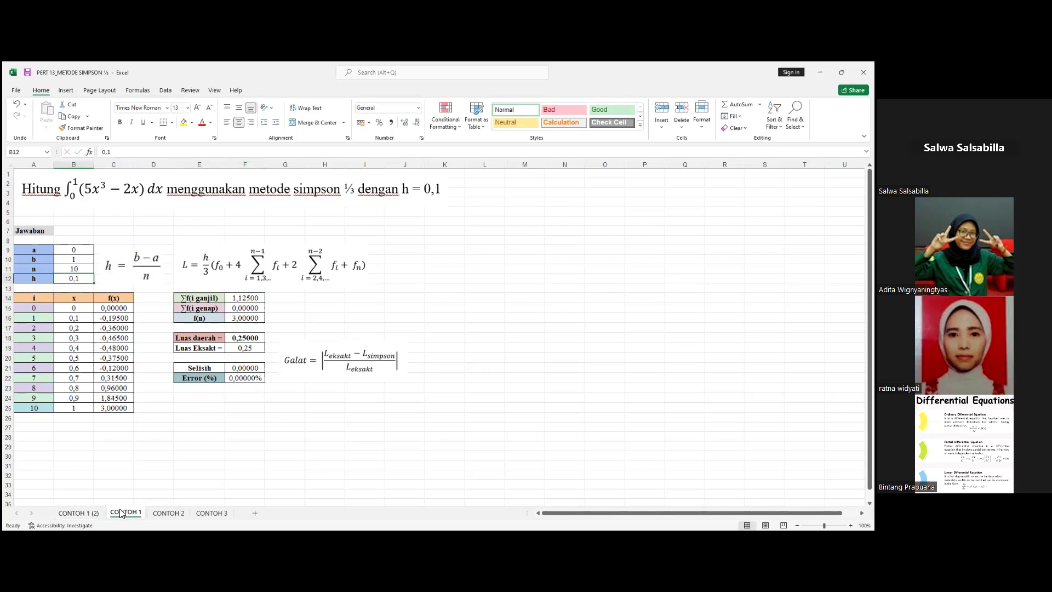
{"action": "left_click", "coordinate": [79, 513]}
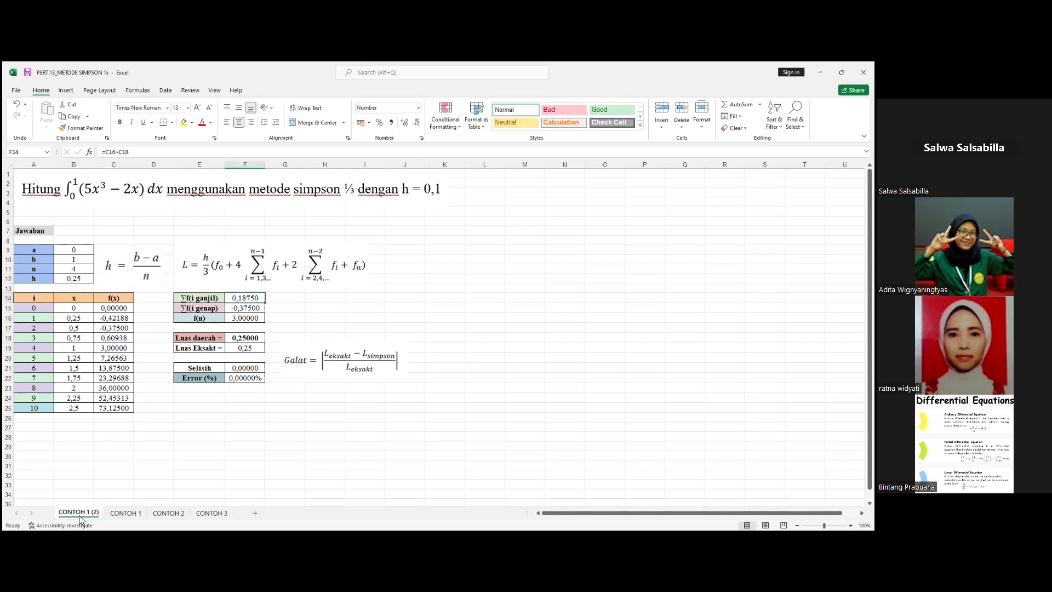
{"action": "left_click", "coordinate": [259, 311]}
Delete the surplus table cells A20:C25 for i = 5 to 10, shifting the remaining cells left
{"action": "left_click_drag", "start_coordinate": [34, 356], "coordinate": [115, 406]}
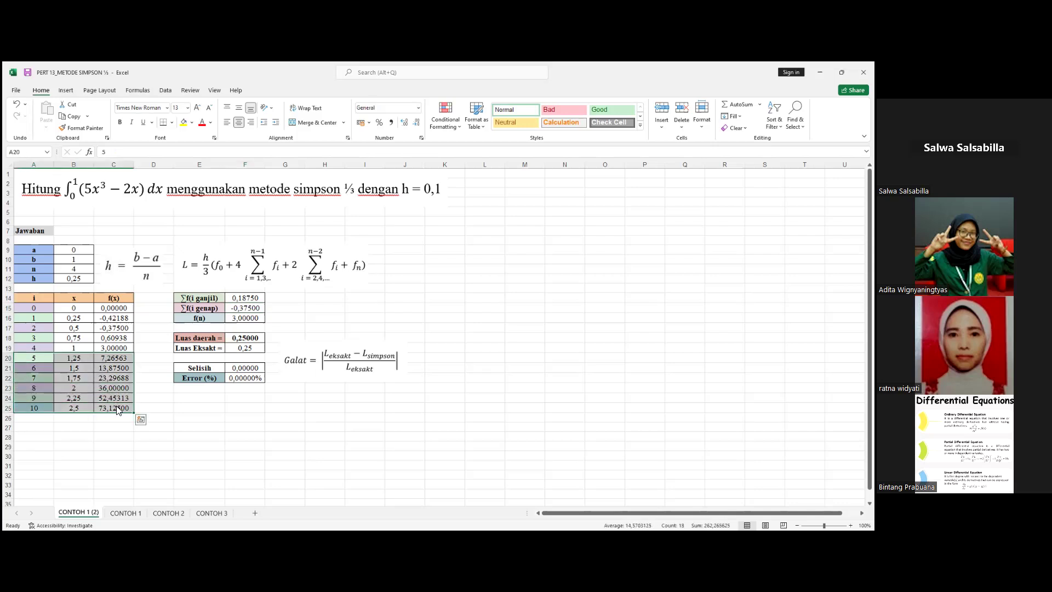
{"action": "right_click", "coordinate": [115, 406]}
{"action": "left_click", "coordinate": [149, 266]}
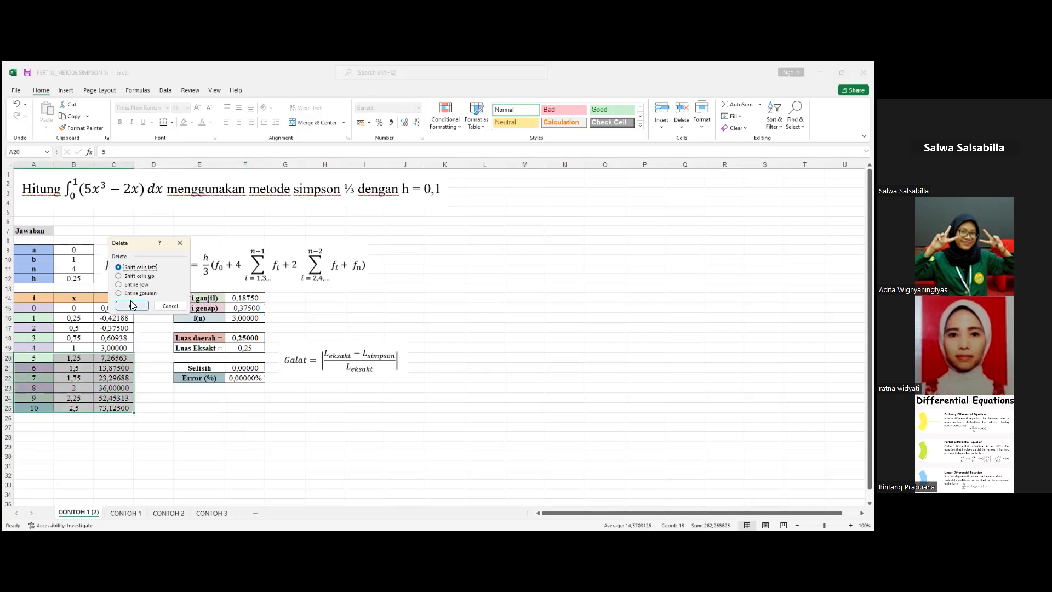
{"action": "left_click", "coordinate": [131, 305]}
Move the Selisih and Error (%) block from B21:C22 back to E21:F22, below Luas Eksakt
{"action": "left_click", "coordinate": [73, 366]}
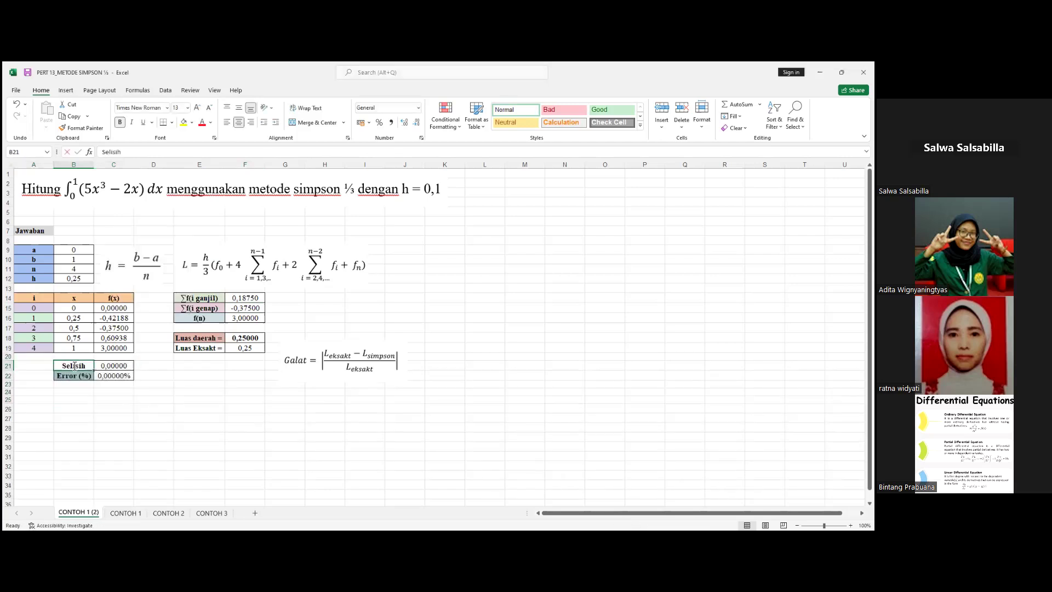
{"action": "left_click_drag", "start_coordinate": [83, 366], "coordinate": [117, 376]}
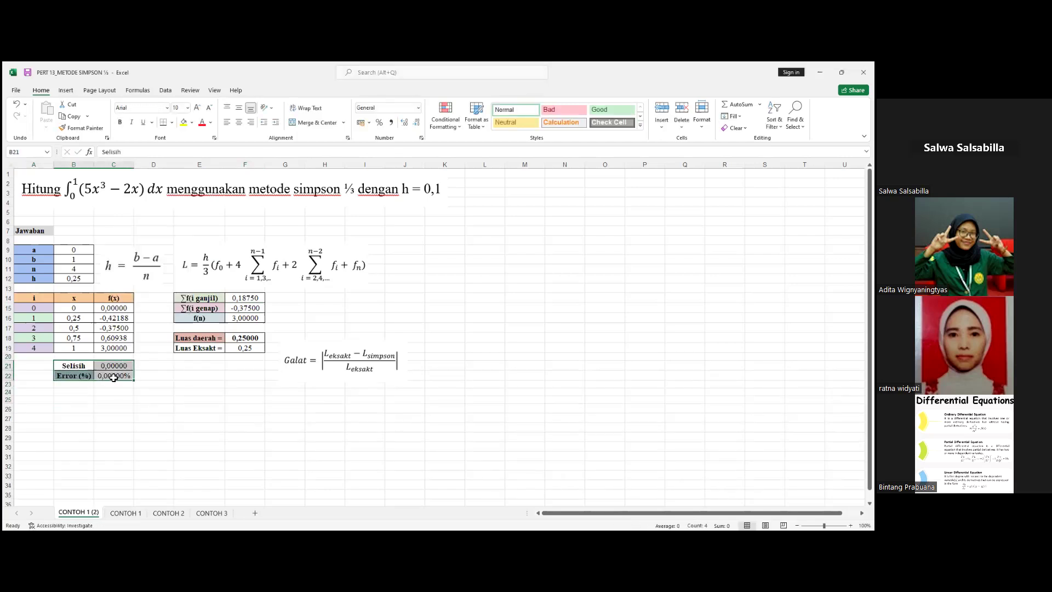
{"action": "left_click_drag", "start_coordinate": [228, 380], "coordinate": [228, 379]}
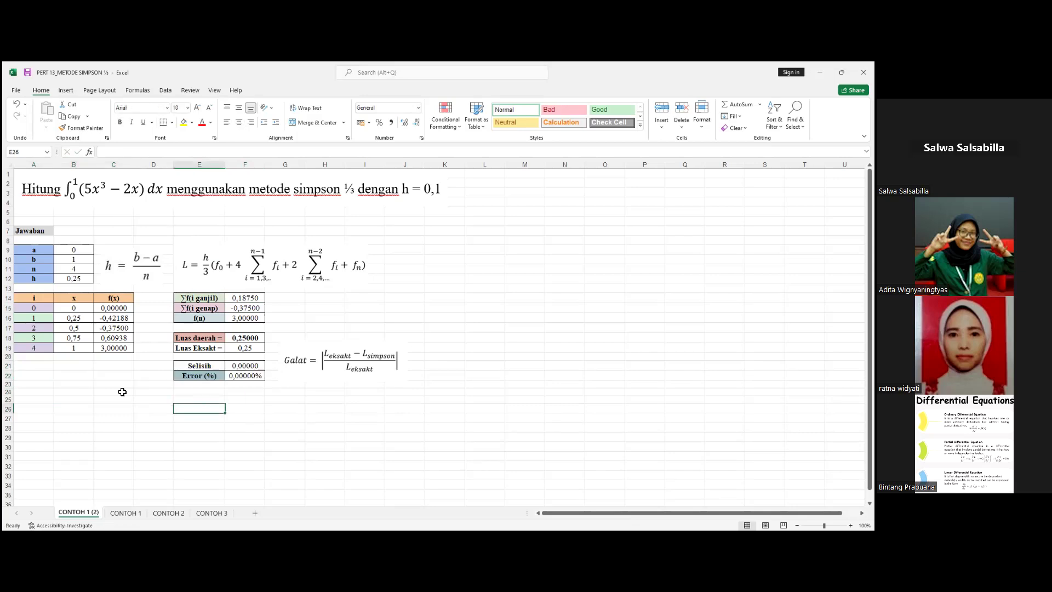
Review the formulas for ∑f(i ganjil), ∑f(i genap), f(n) and Luas daerah, and the h value in B12
{"action": "left_click", "coordinate": [249, 299]}
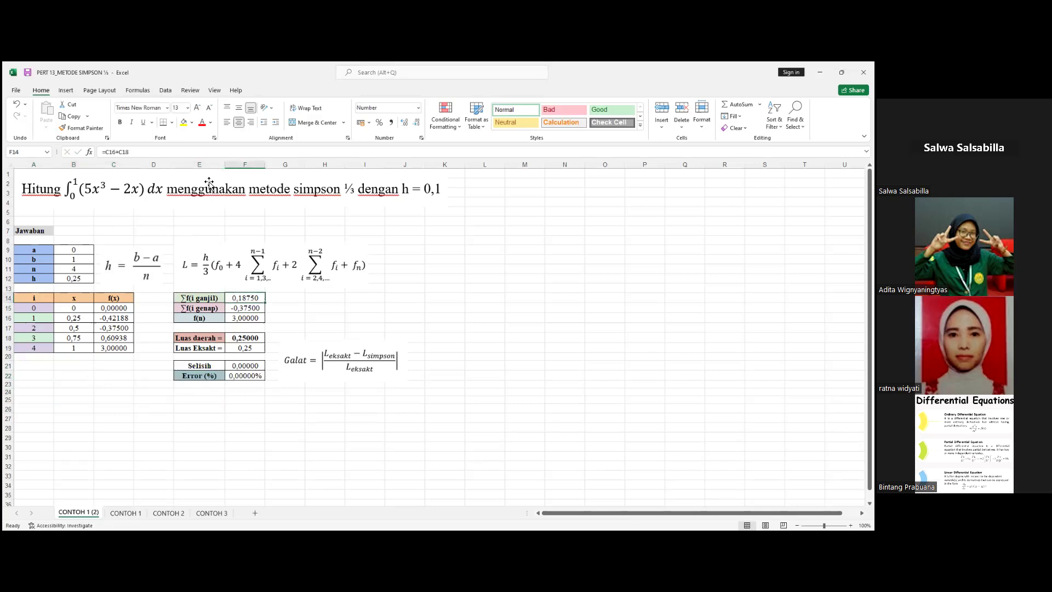
{"action": "key", "text": "F2"}
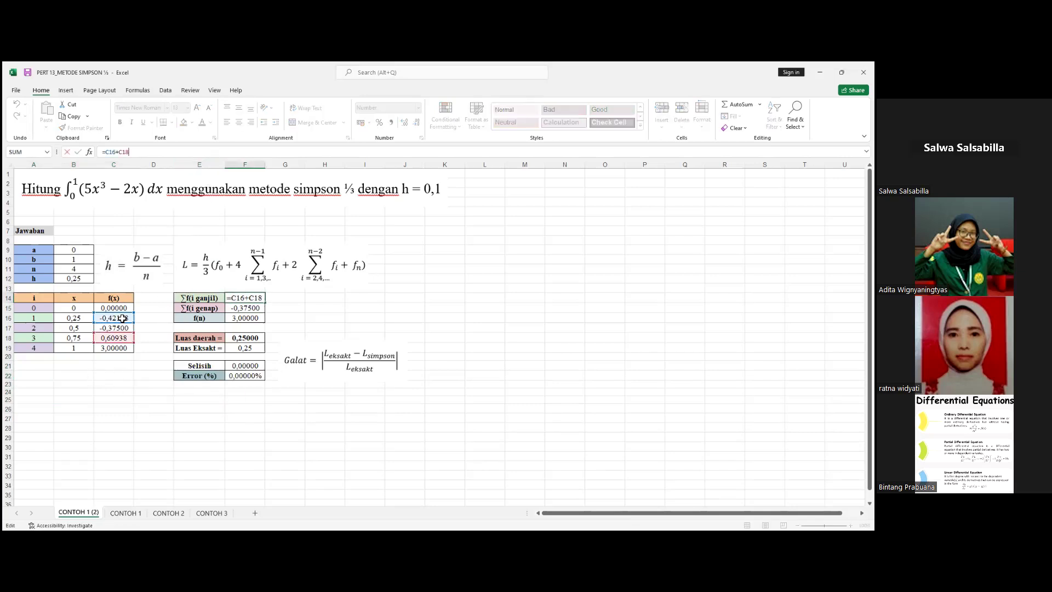
{"action": "key", "text": "Return"}
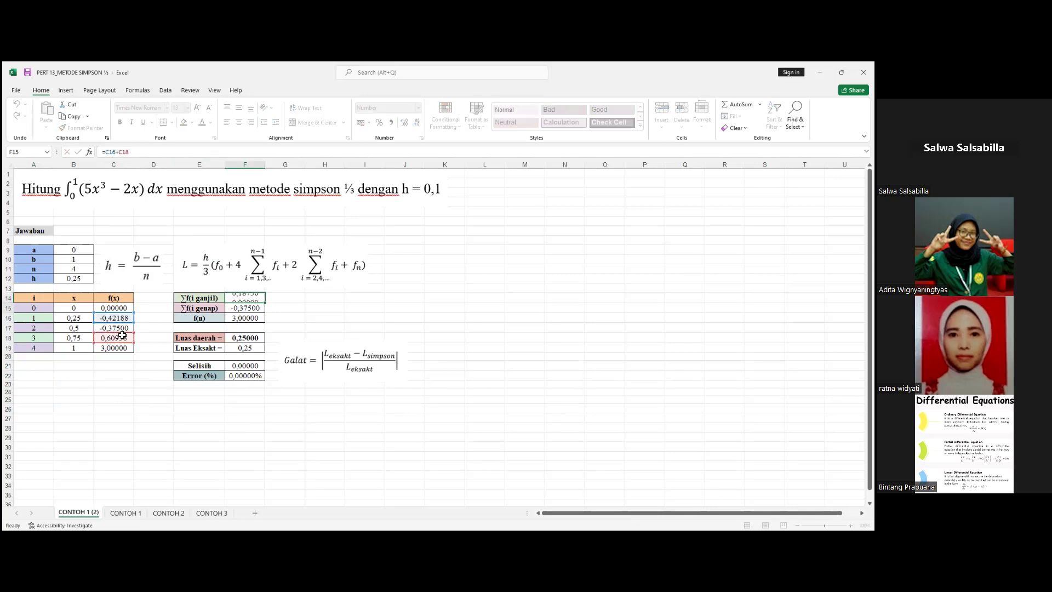
{"action": "type", "text": "=C17"}
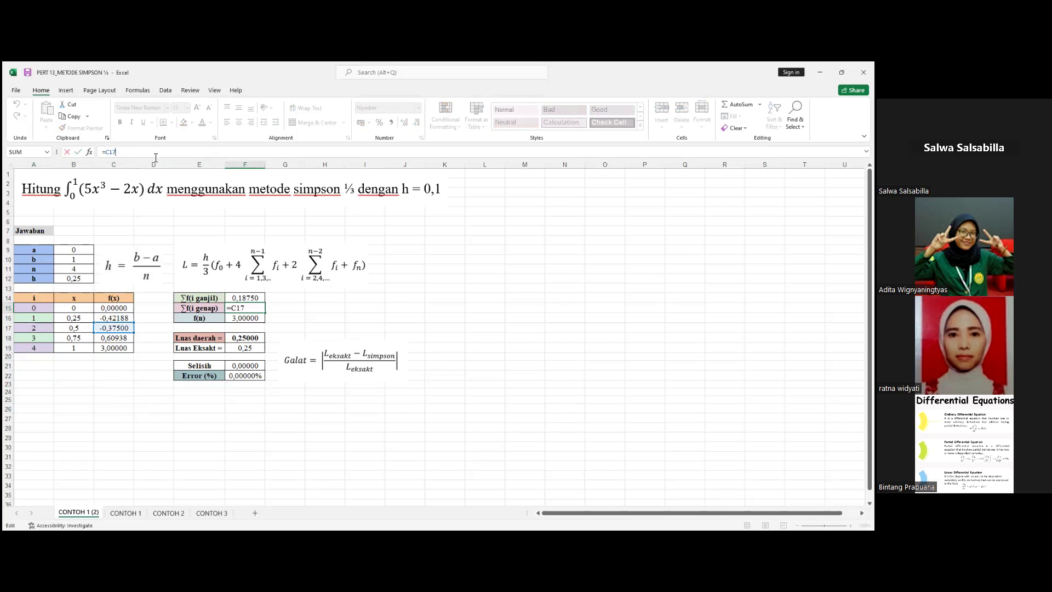
{"action": "key", "text": "Return"}
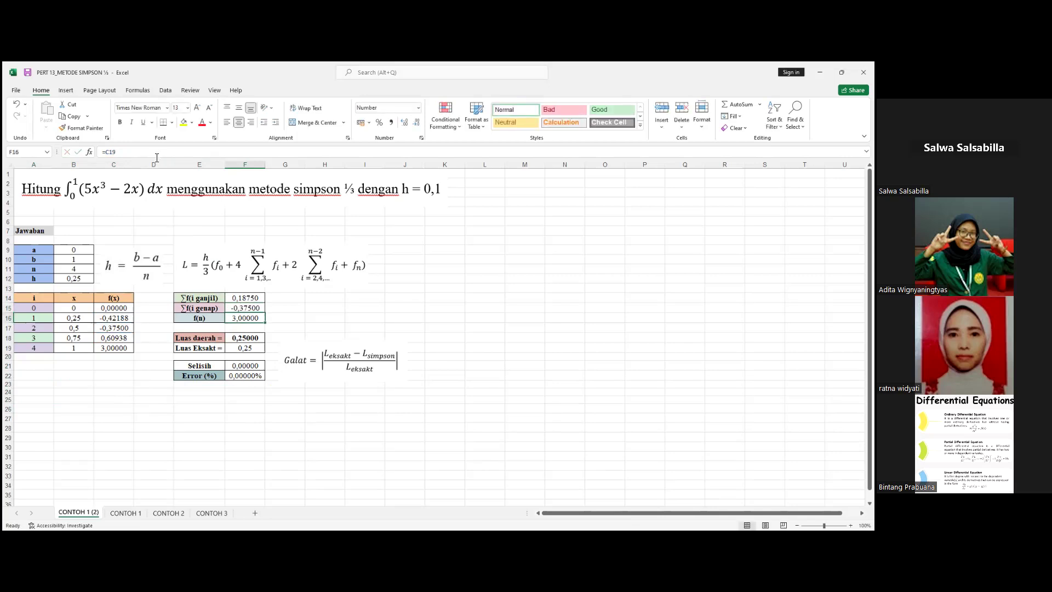
{"action": "type", "text": "=C19"}
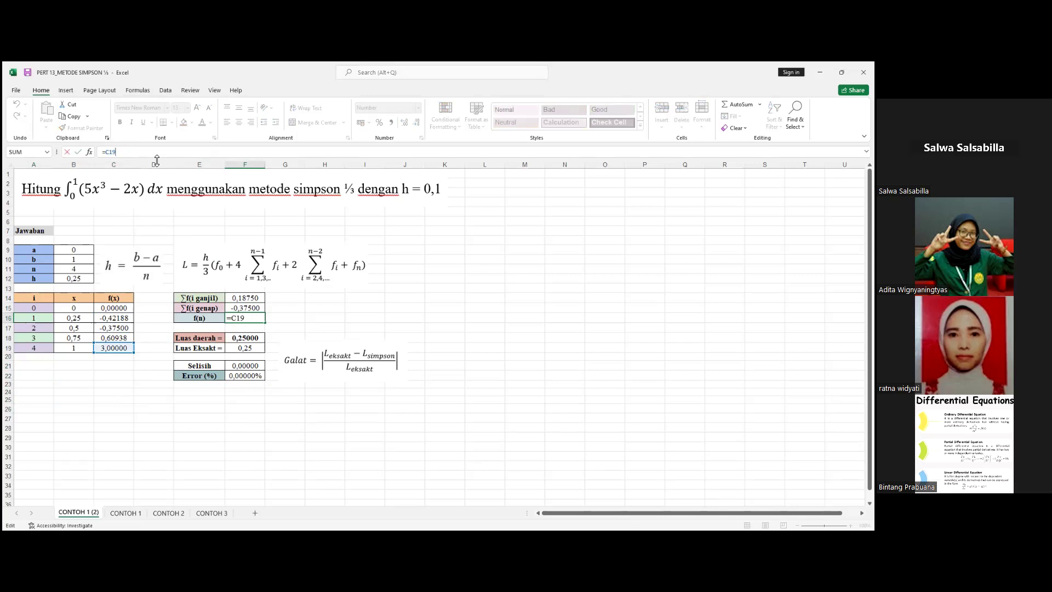
{"action": "key", "text": "Return"}
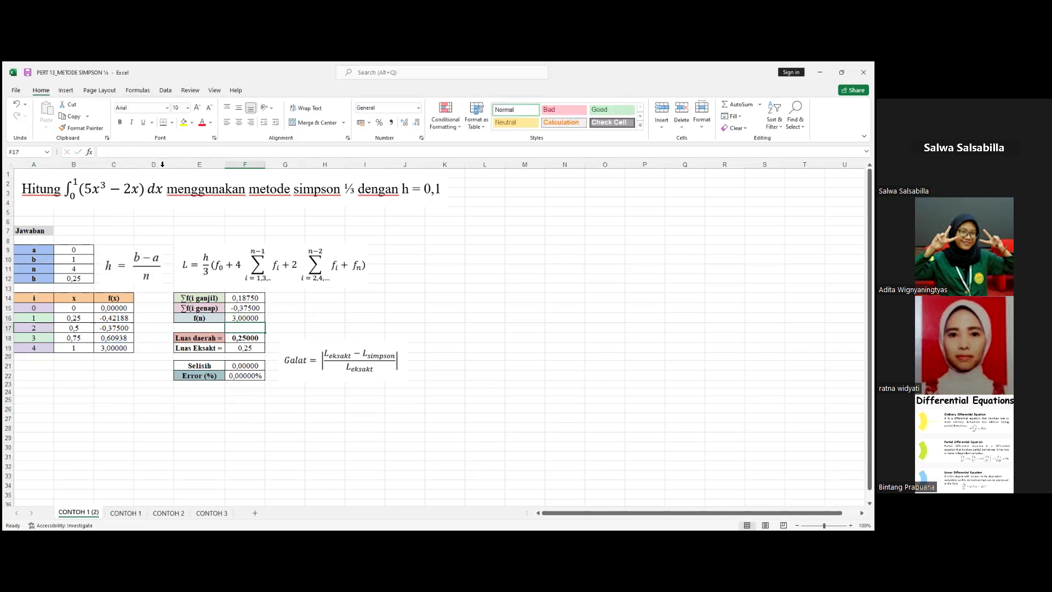
{"action": "key", "text": "Down"}
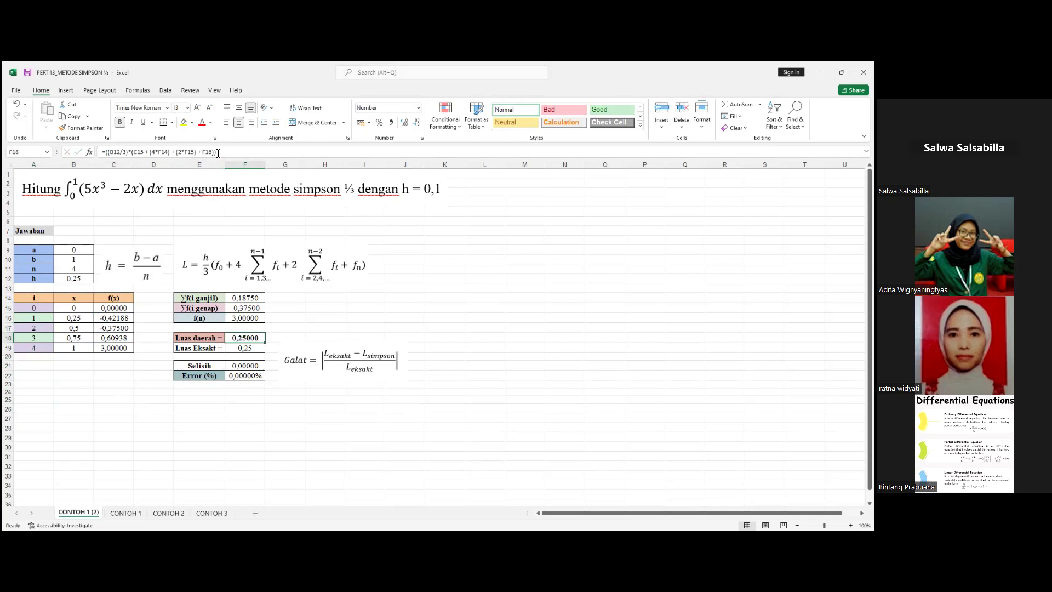
{"action": "left_click", "coordinate": [218, 153]}
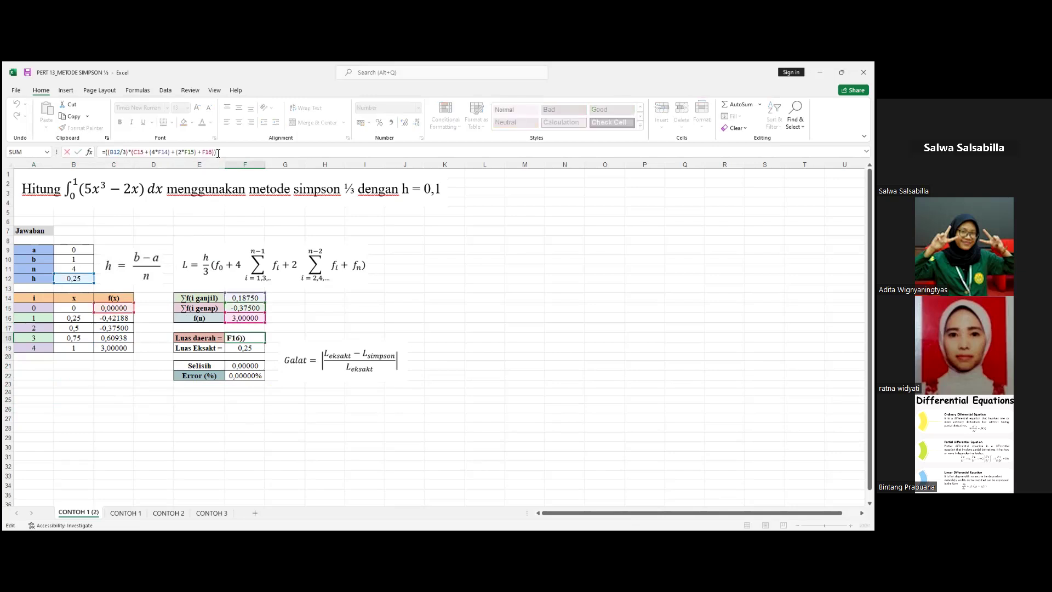
{"action": "key", "text": "Return"}
{"action": "left_click", "coordinate": [258, 314]}
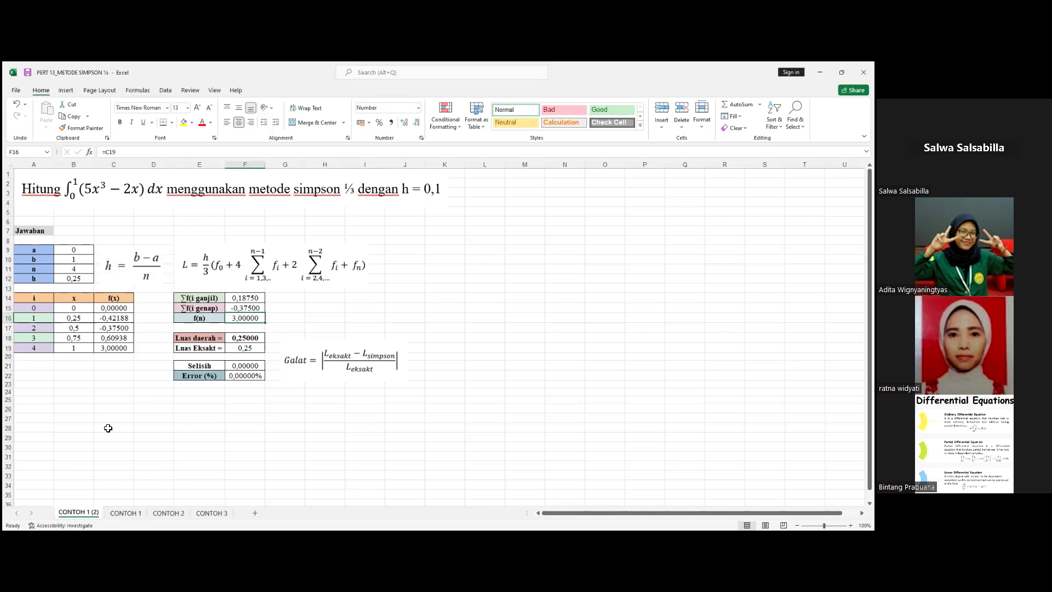
{"action": "left_click", "coordinate": [83, 279]}
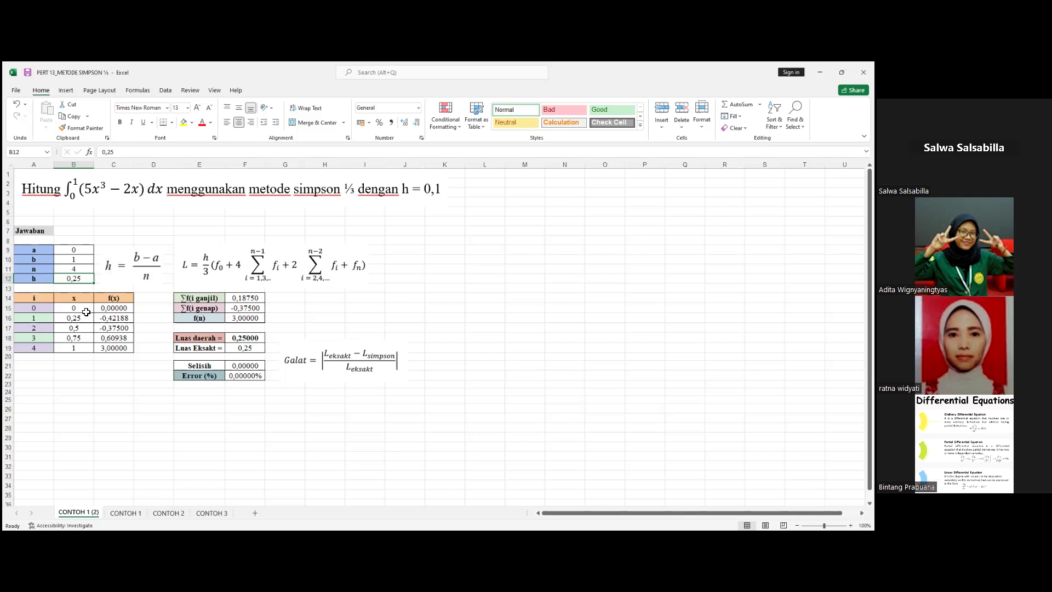
On the CONTOH 3 sheet, examine the problem statement and the h formula in B12
{"action": "left_click", "coordinate": [211, 513]}
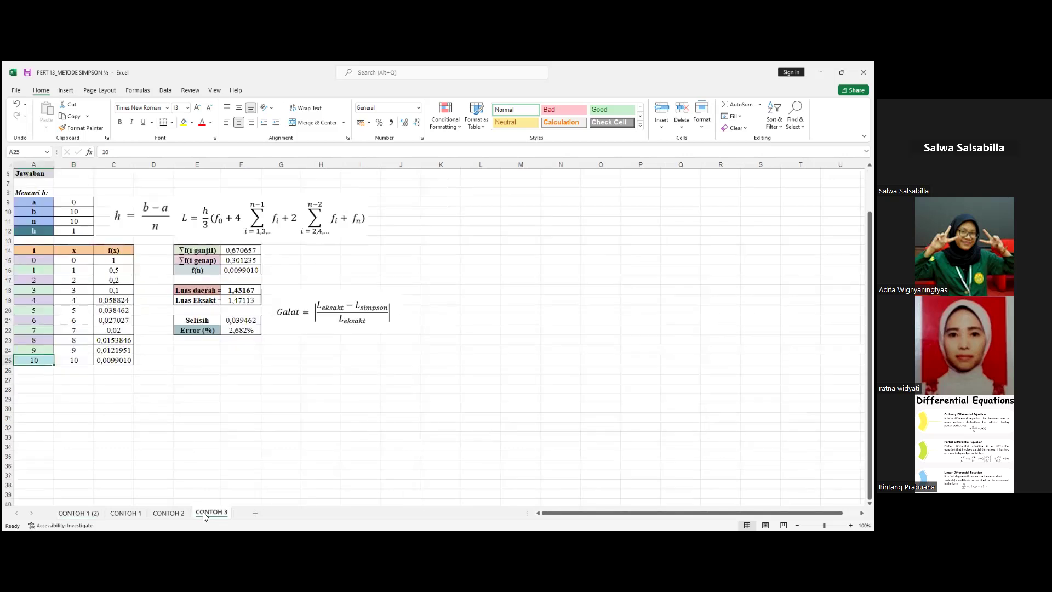
{"action": "scroll", "coordinate": [202, 205], "scroll_direction": "up", "scroll_amount": 2}
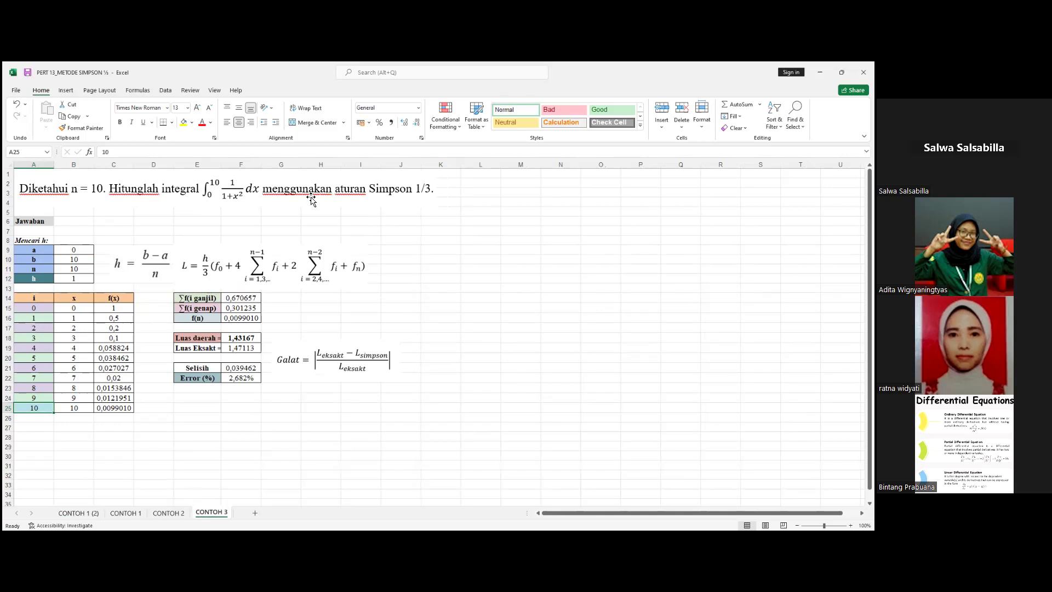
{"action": "double_click", "coordinate": [84, 280]}
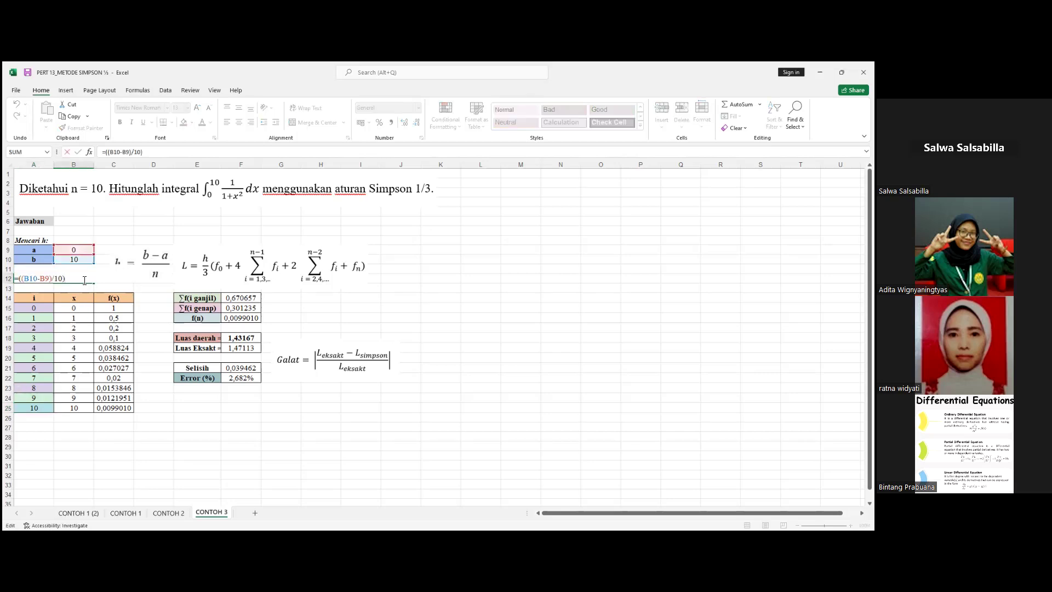
{"action": "key", "text": "Return"}
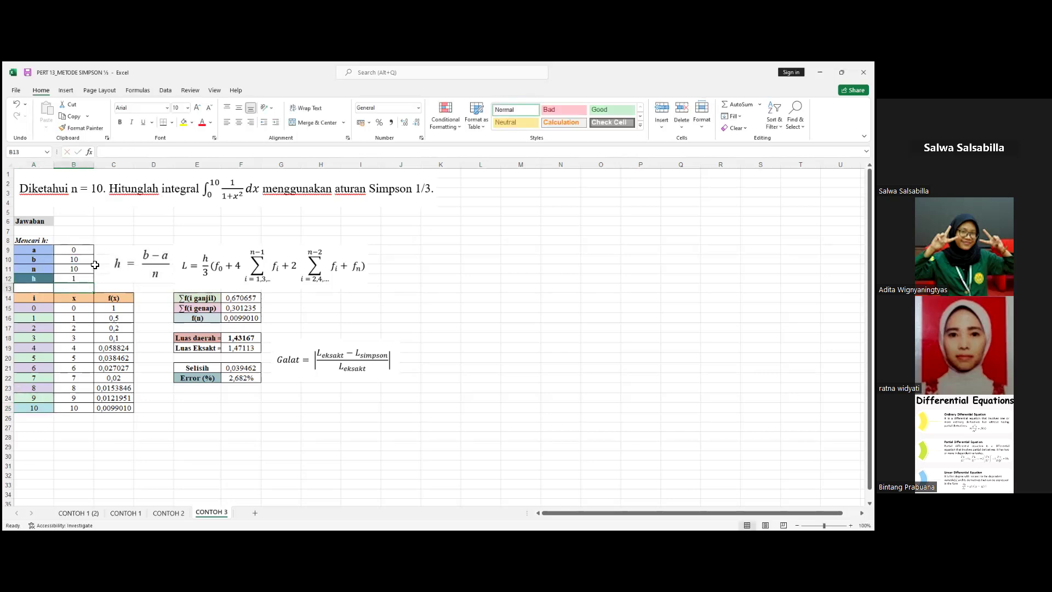
{"action": "left_click", "coordinate": [127, 283]}
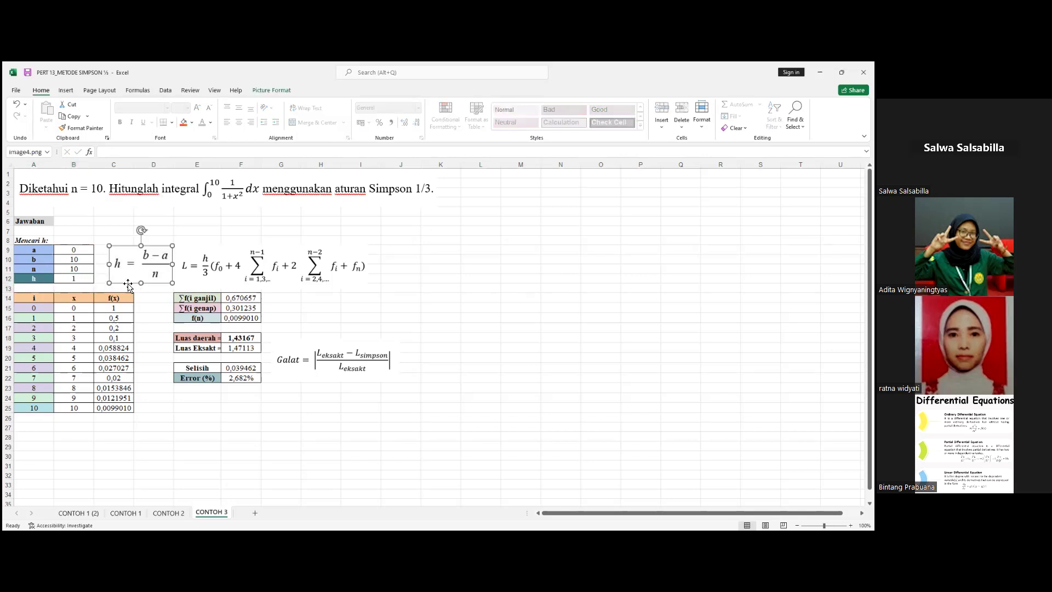
{"action": "left_click", "coordinate": [85, 287]}
{"action": "left_click", "coordinate": [35, 288]}
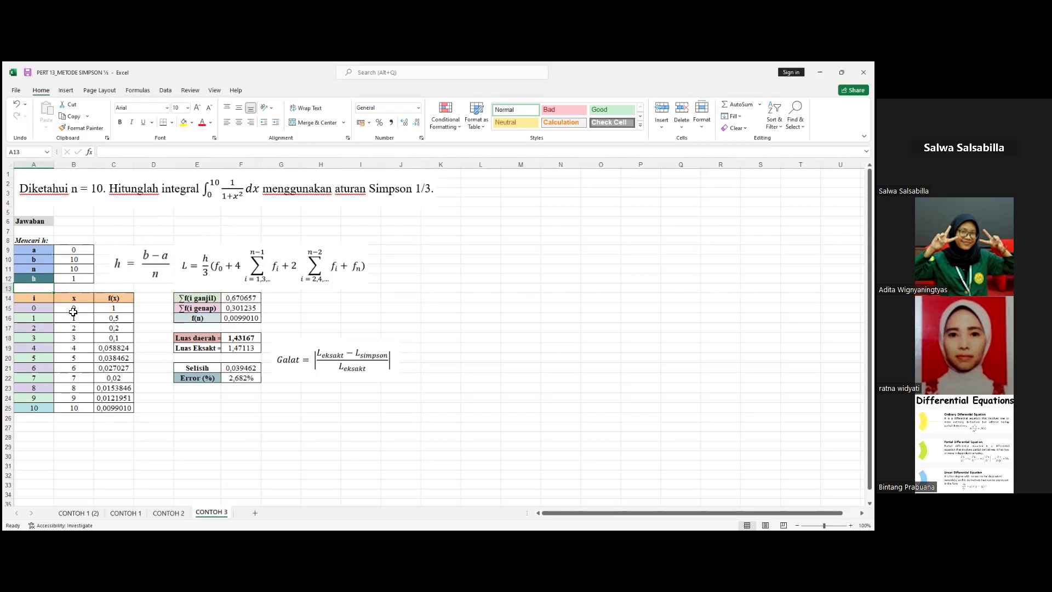
Enter the formula =B15 + $B$12 in B16 for the x value at i = 1
{"action": "left_click", "coordinate": [89, 308]}
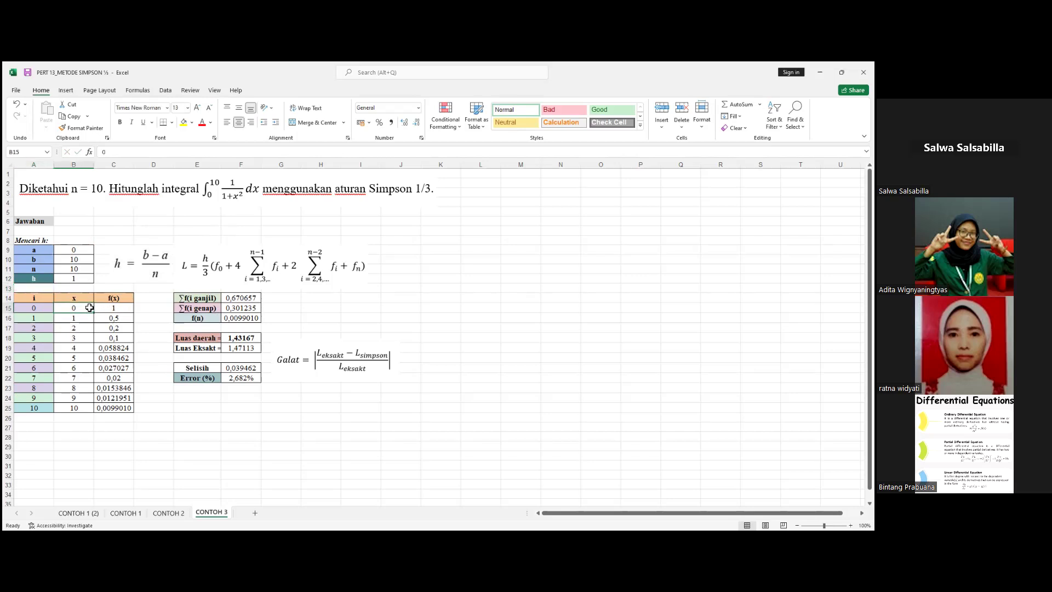
{"action": "left_click", "coordinate": [102, 283]}
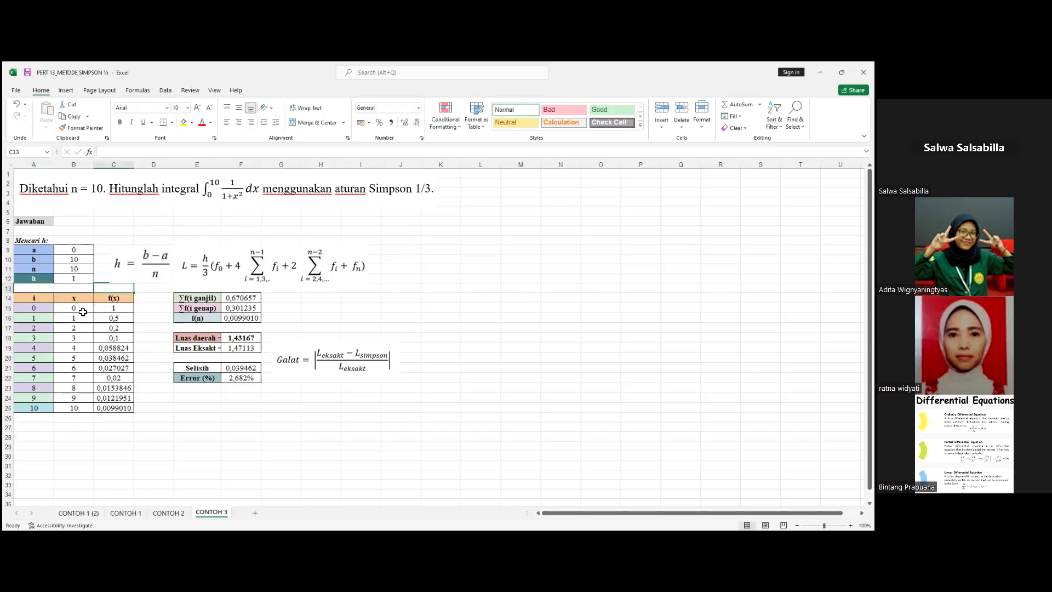
{"action": "left_click", "coordinate": [84, 319]}
{"action": "type", "text": "=B15 + $B$12"}
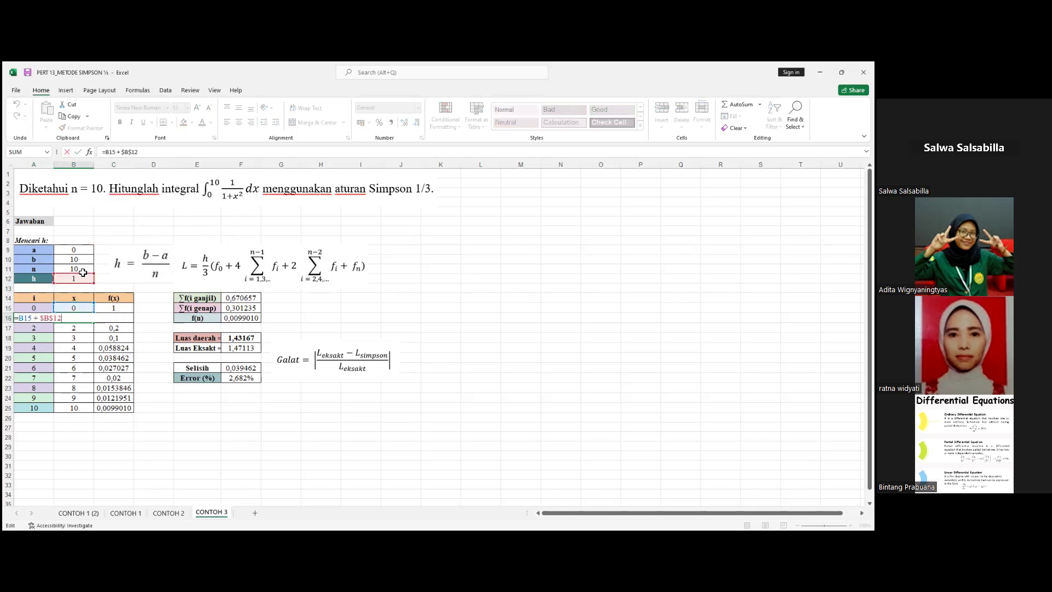
{"action": "key", "text": "Return"}
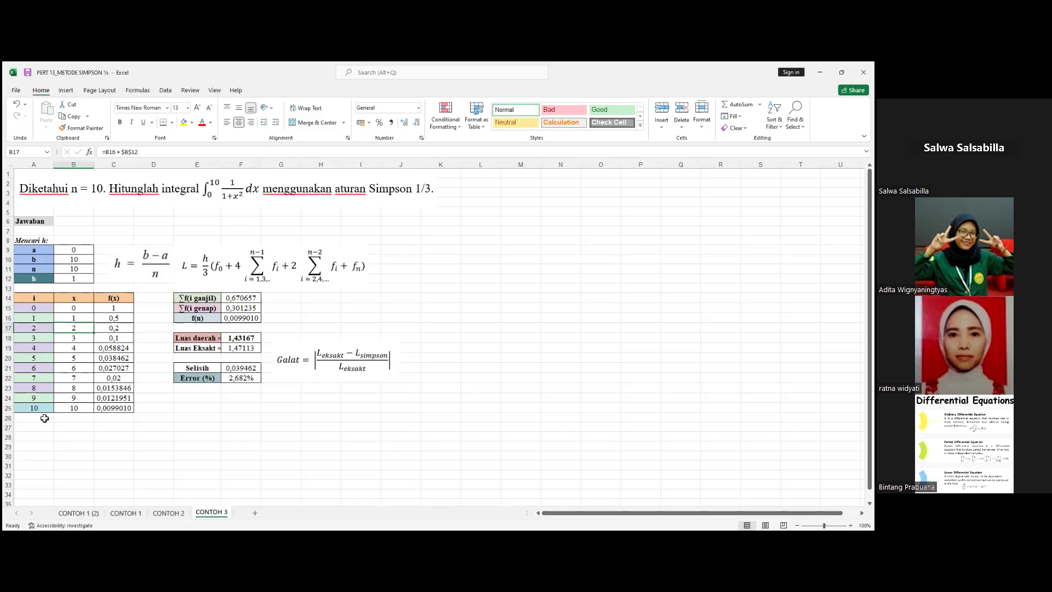
Check the f(x) formula in C15 and fill it down through C25 for i = 0 to 10
{"action": "double_click", "coordinate": [125, 309]}
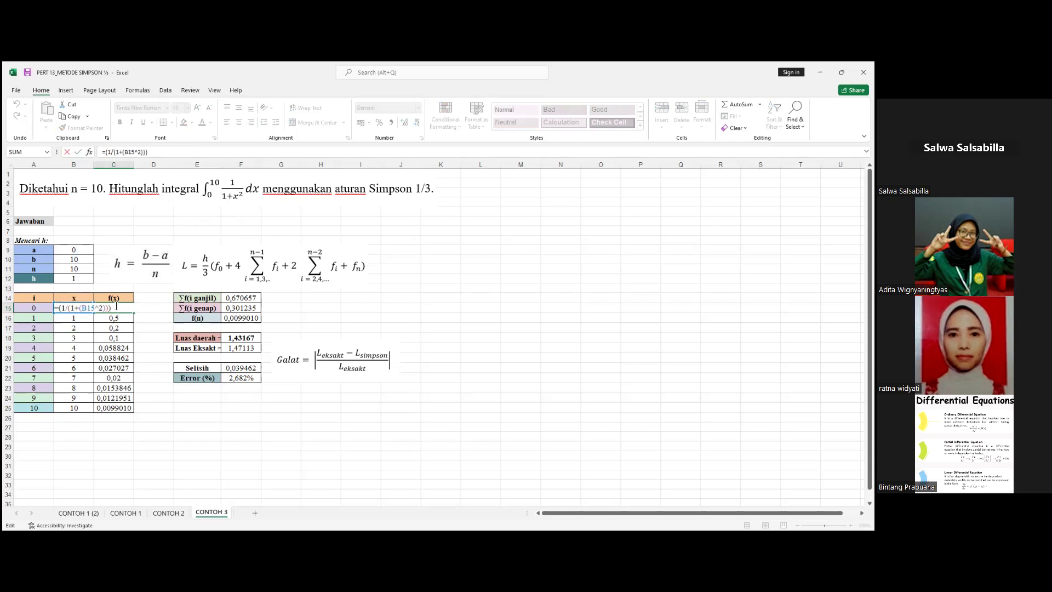
{"action": "key", "text": "Return"}
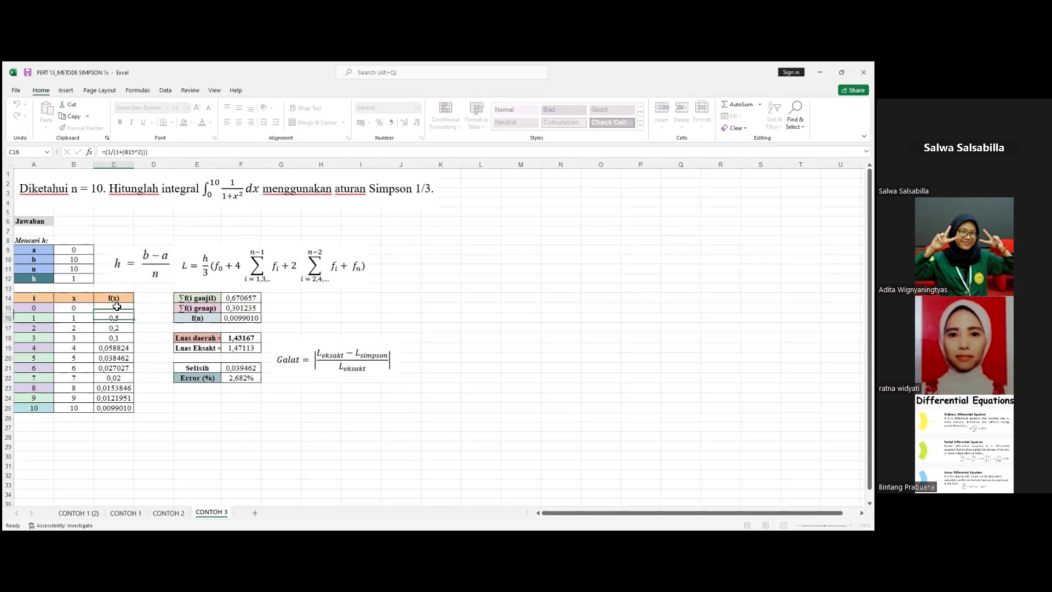
{"action": "left_click", "coordinate": [123, 310]}
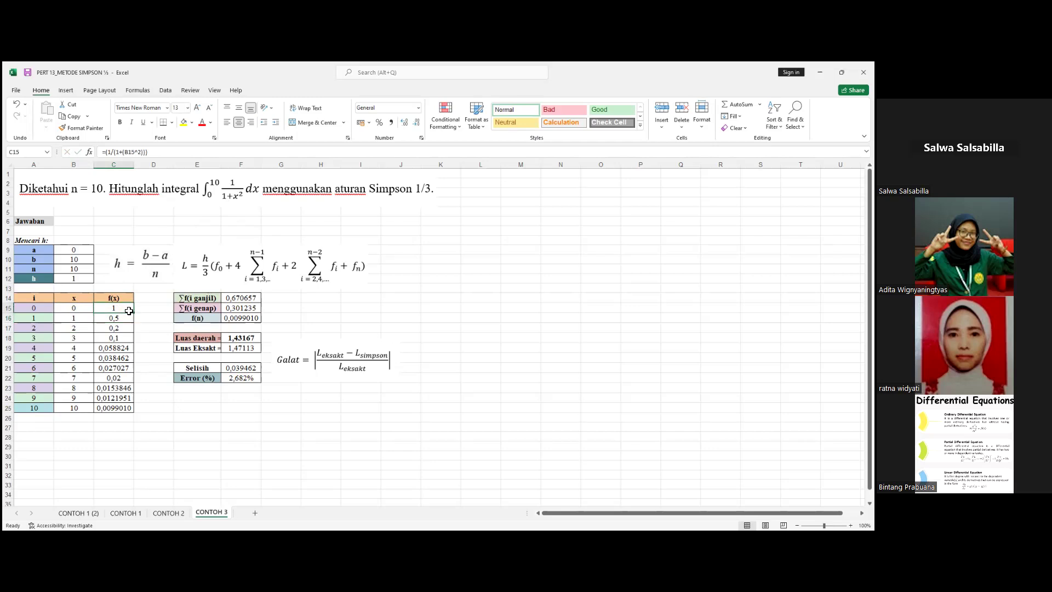
{"action": "left_click_drag", "start_coordinate": [134, 313], "coordinate": [135, 412]}
{"action": "left_click", "coordinate": [151, 366]}
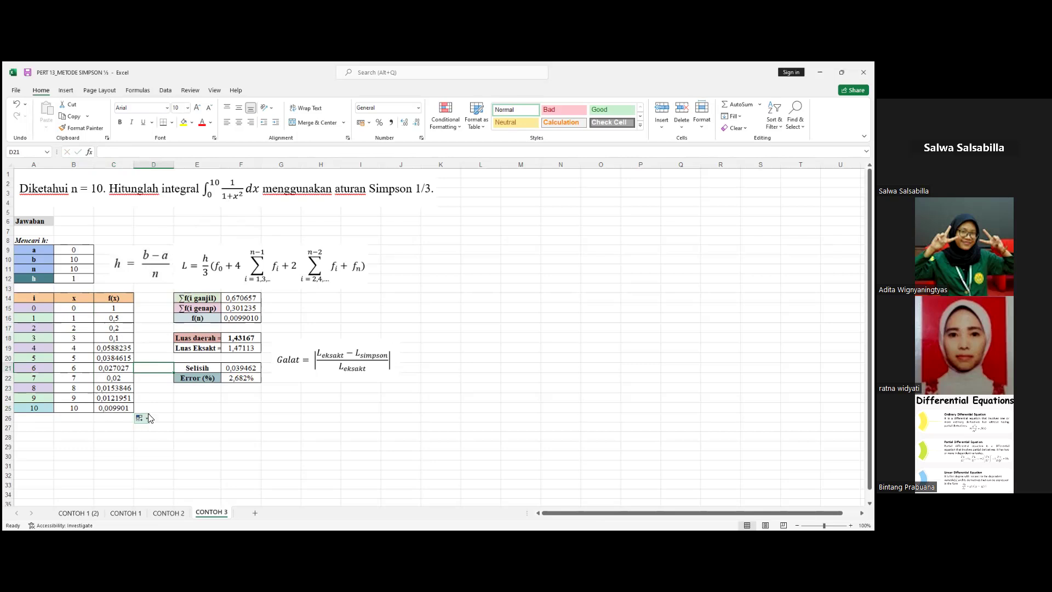
Inspect the formulas behind the odd-index sum, the even-index sum and f(n) in F14 to F16
{"action": "double_click", "coordinate": [253, 297]}
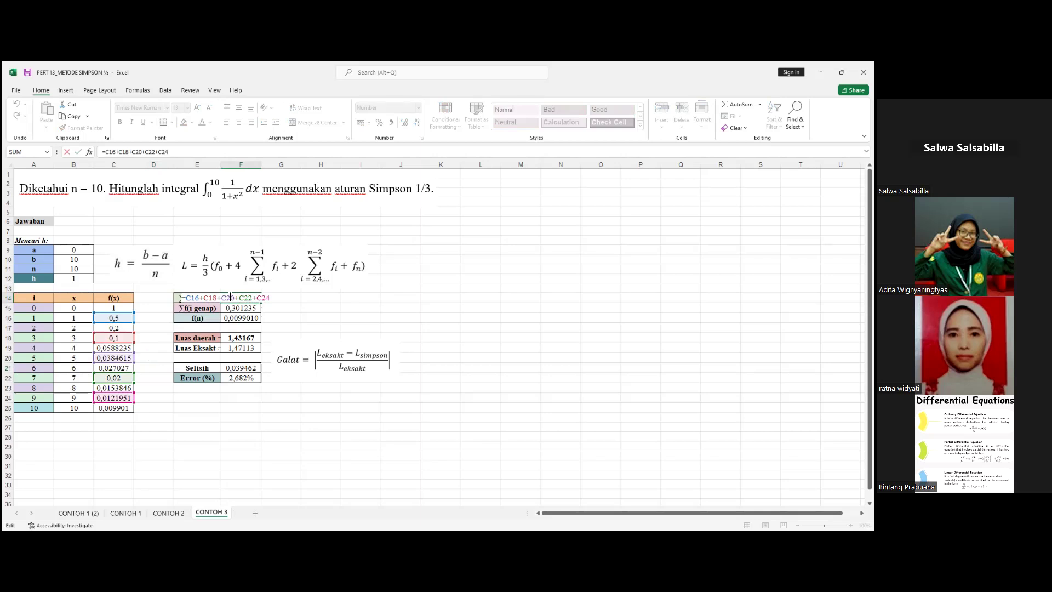
{"action": "key", "text": "Return"}
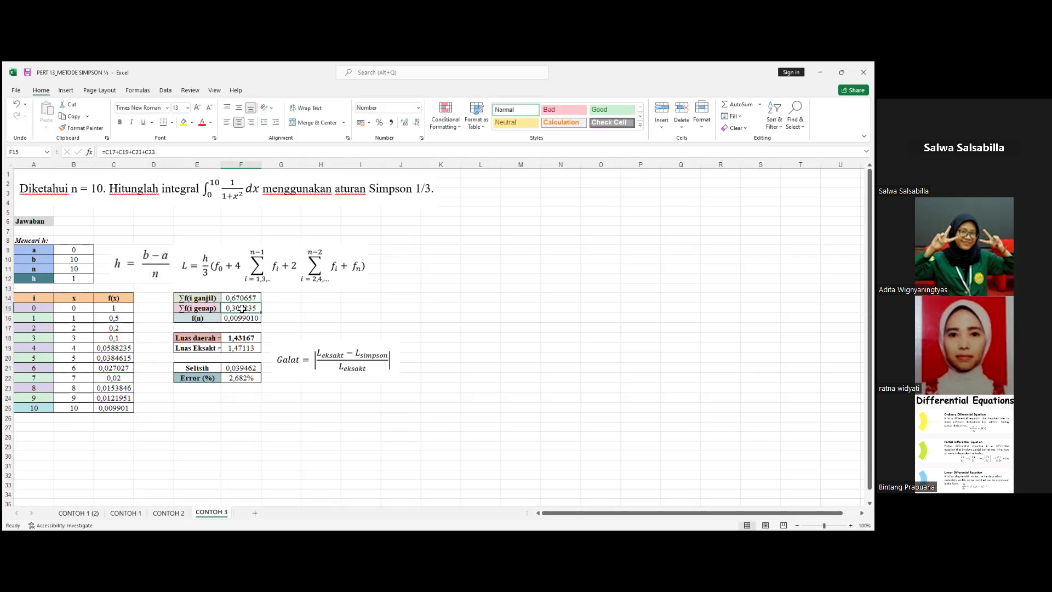
{"action": "double_click", "coordinate": [250, 308]}
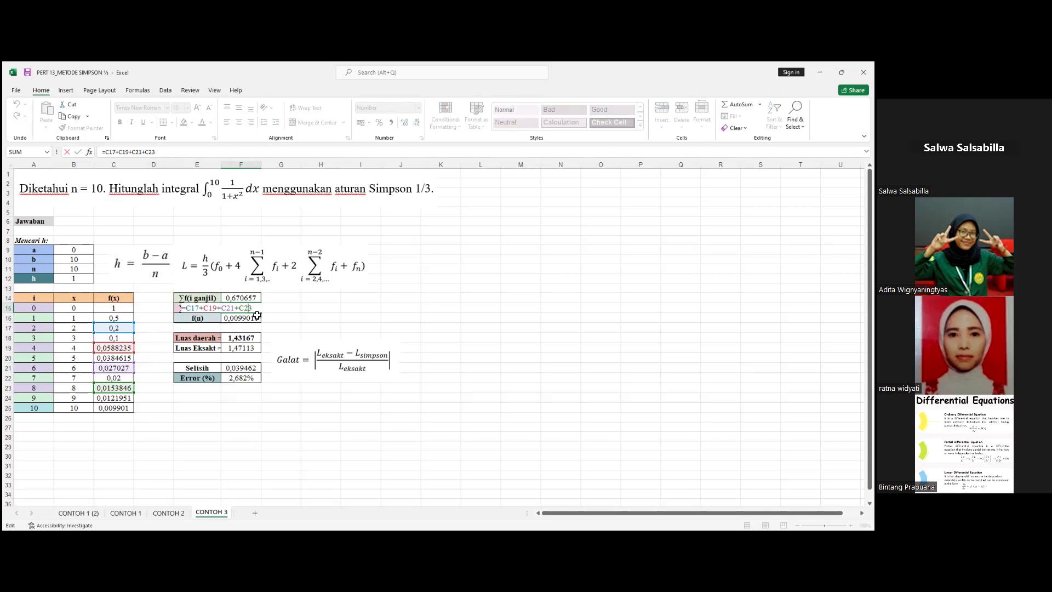
{"action": "key", "text": "Return"}
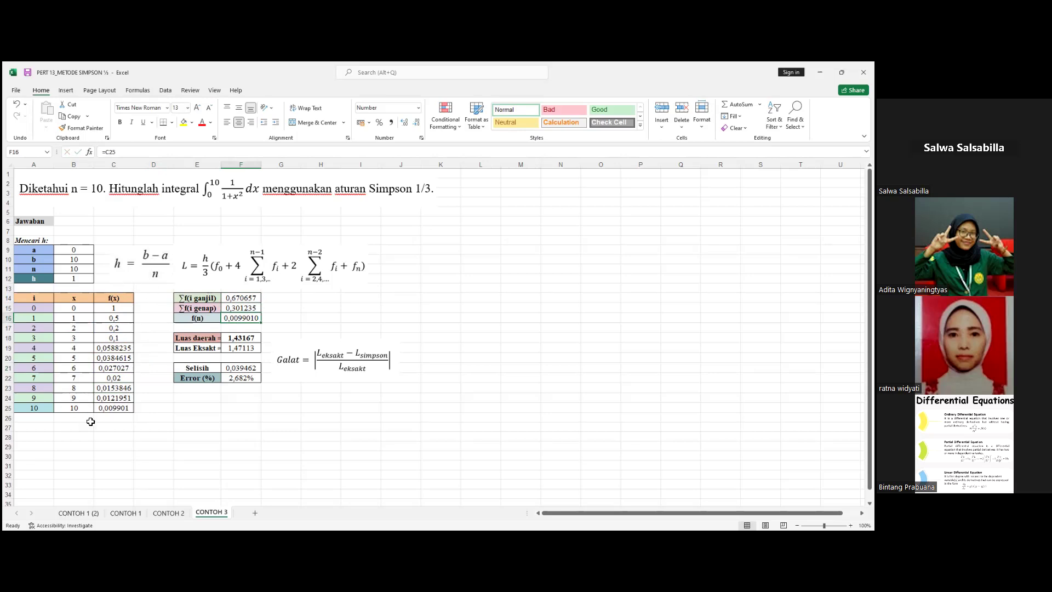
{"action": "double_click", "coordinate": [247, 318]}
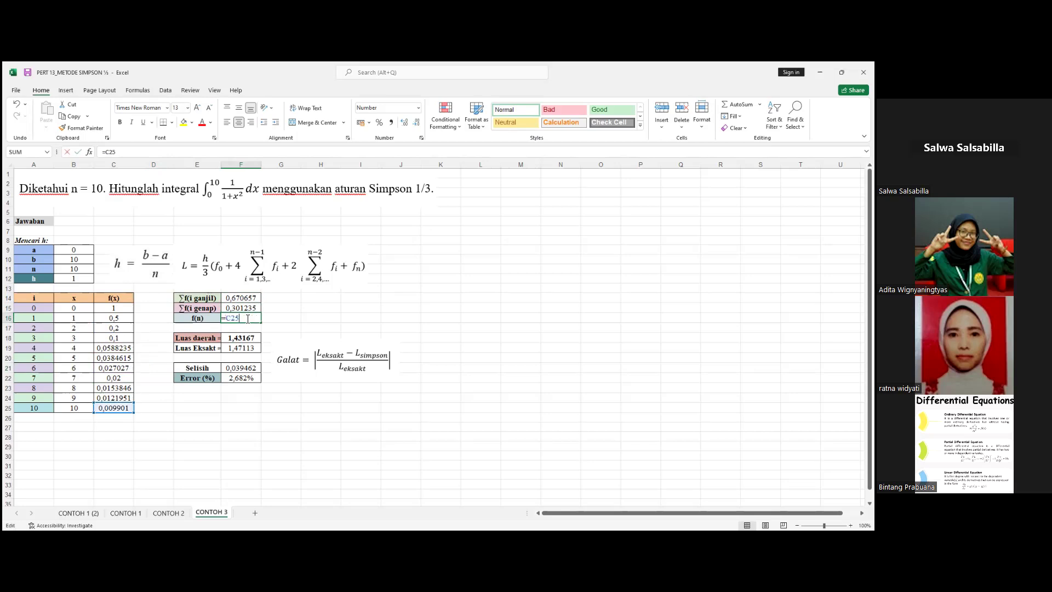
{"action": "key", "text": "Return"}
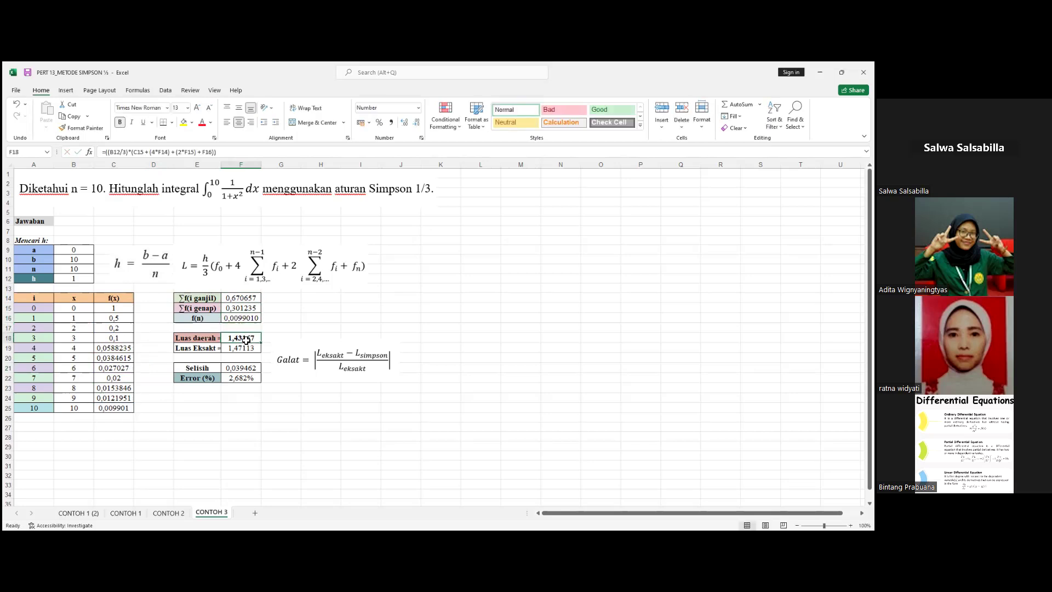
Inspect the formulas behind the Simpson area, the exact area and the error percentage in F18, F19 and F22
{"action": "double_click", "coordinate": [247, 340]}
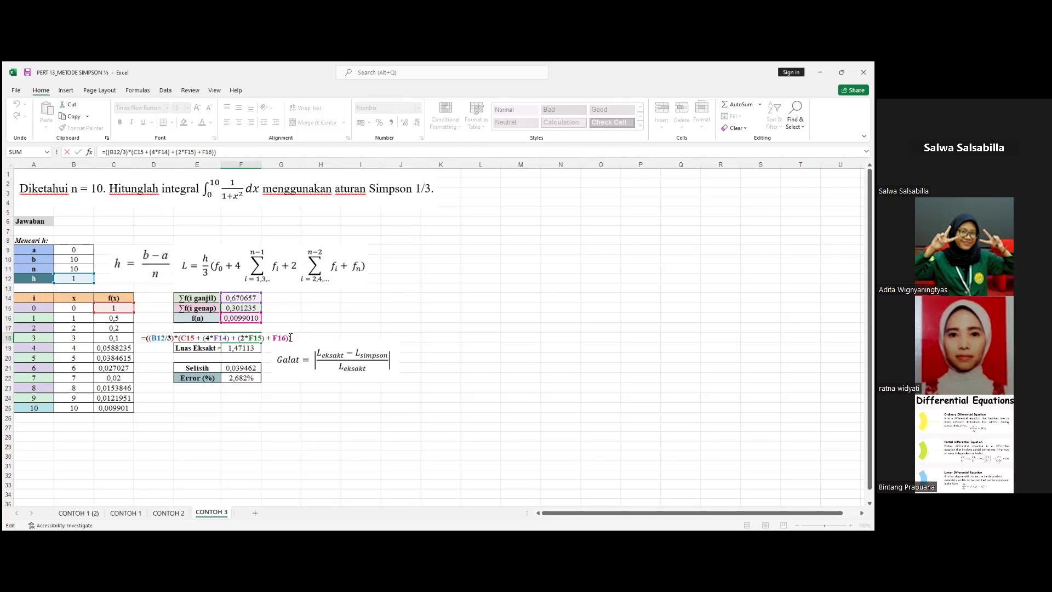
{"action": "key", "text": "Return"}
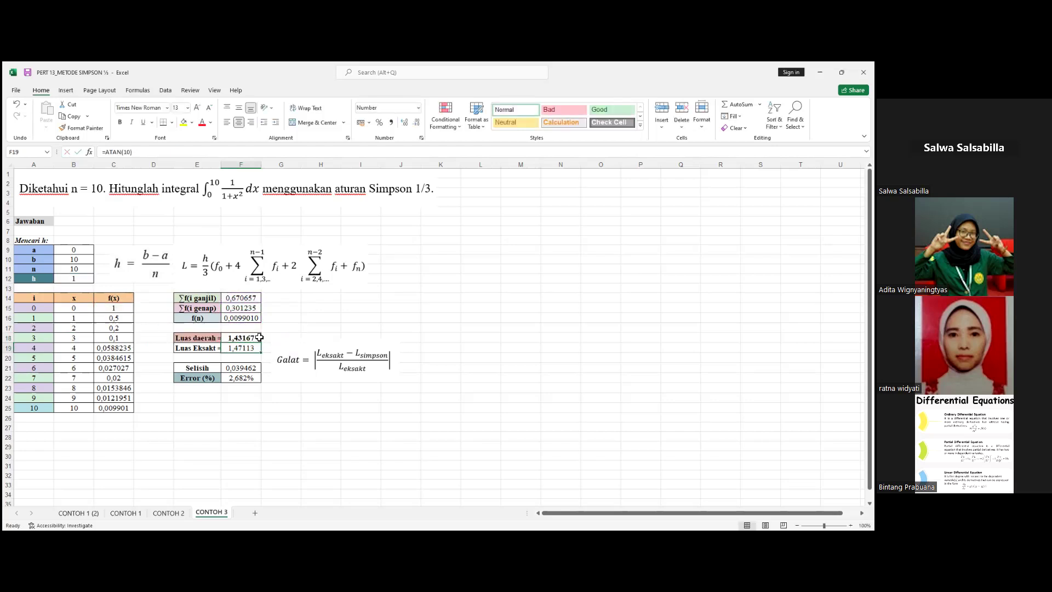
{"action": "double_click", "coordinate": [255, 348]}
{"action": "double_click", "coordinate": [256, 347]}
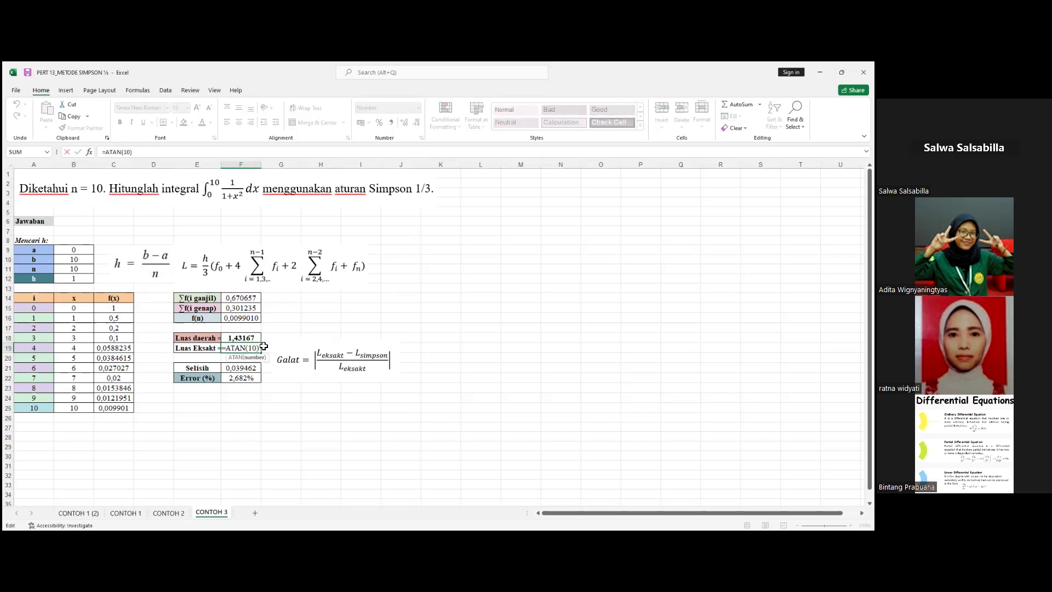
{"action": "left_click", "coordinate": [272, 347]}
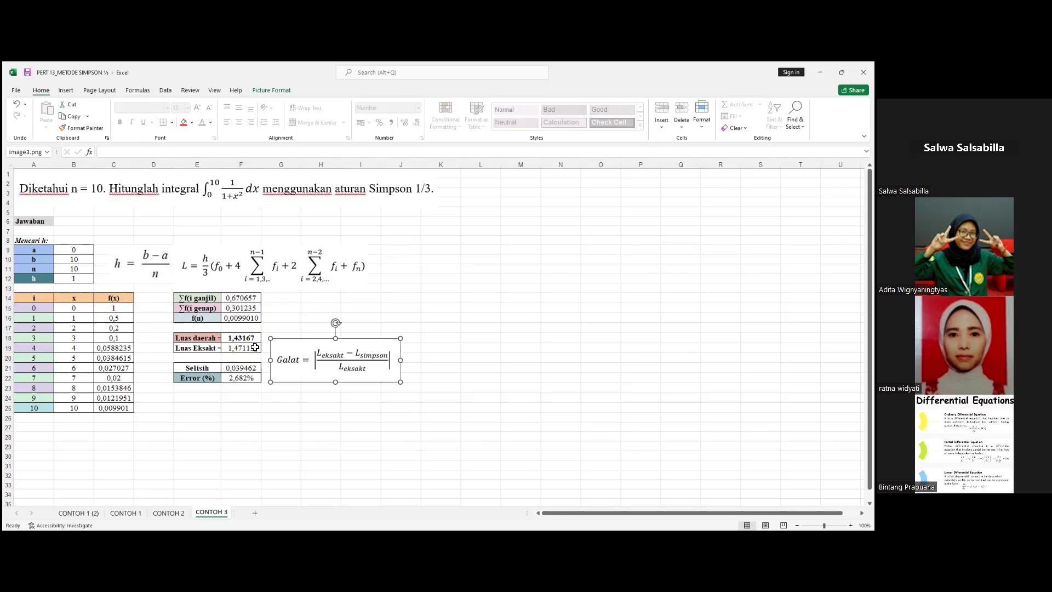
{"action": "double_click", "coordinate": [251, 349]}
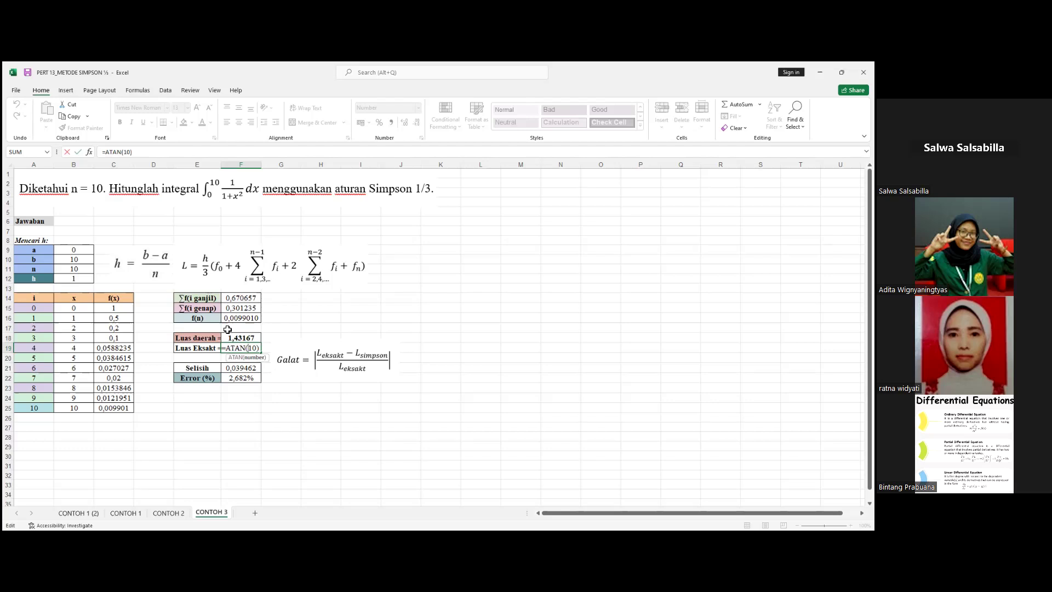
{"action": "key", "text": "Escape"}
{"action": "double_click", "coordinate": [250, 378]}
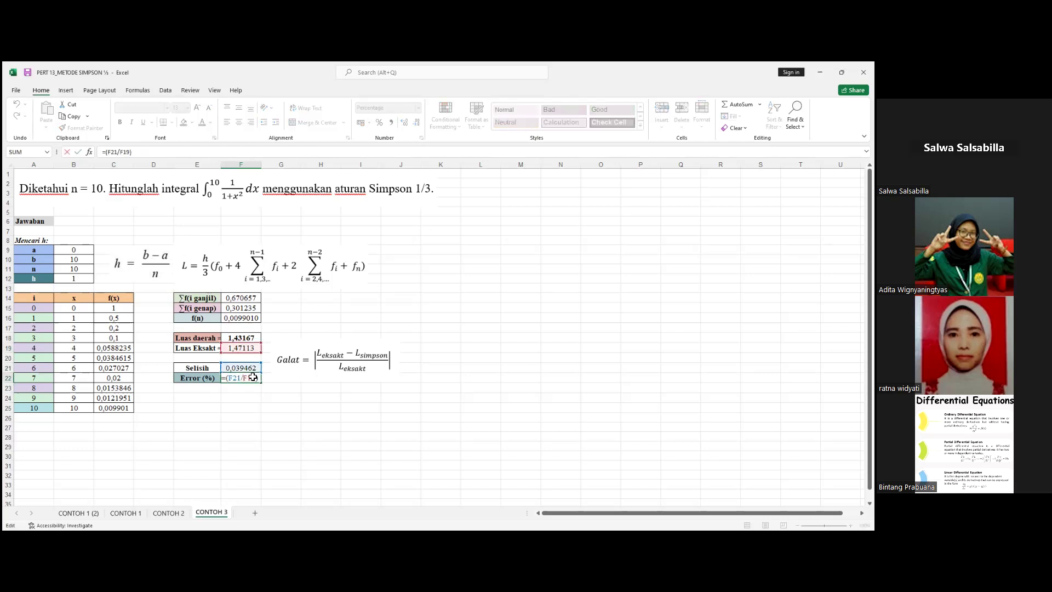
{"action": "left_click", "coordinate": [198, 397]}
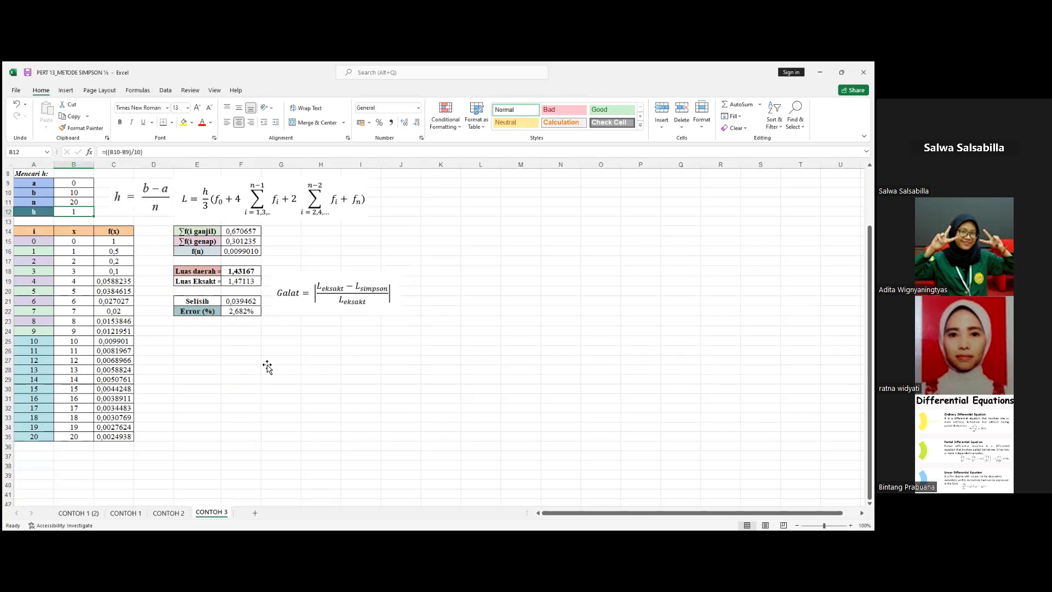
Create a copy of the CONTOH 3 sheet and place it before CONTOH 3
{"action": "key", "text": "ctrl+z"}
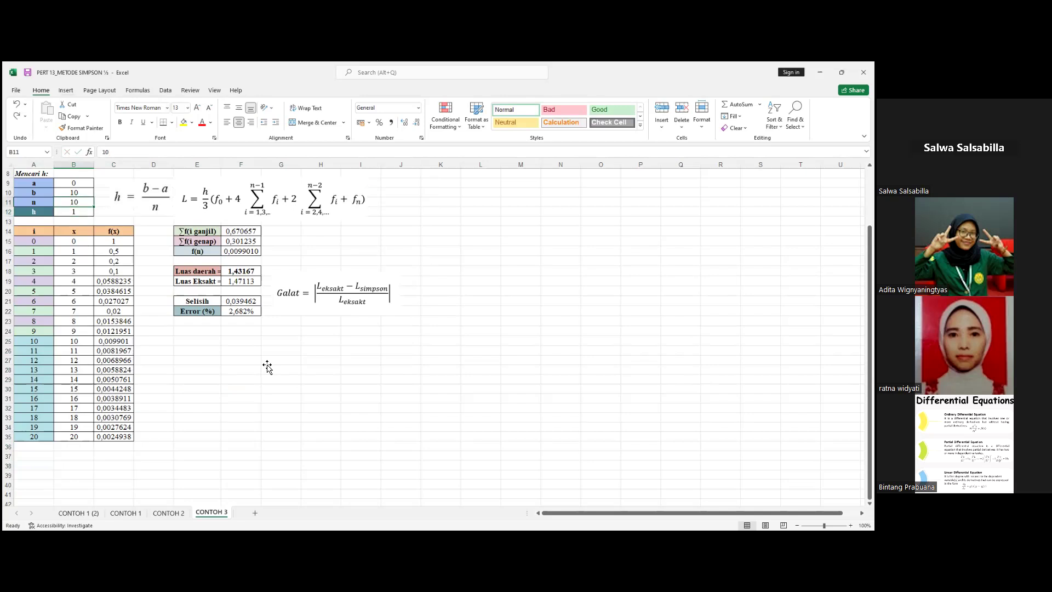
{"action": "key", "text": "ctrl+y"}
{"action": "right_click", "coordinate": [218, 511]}
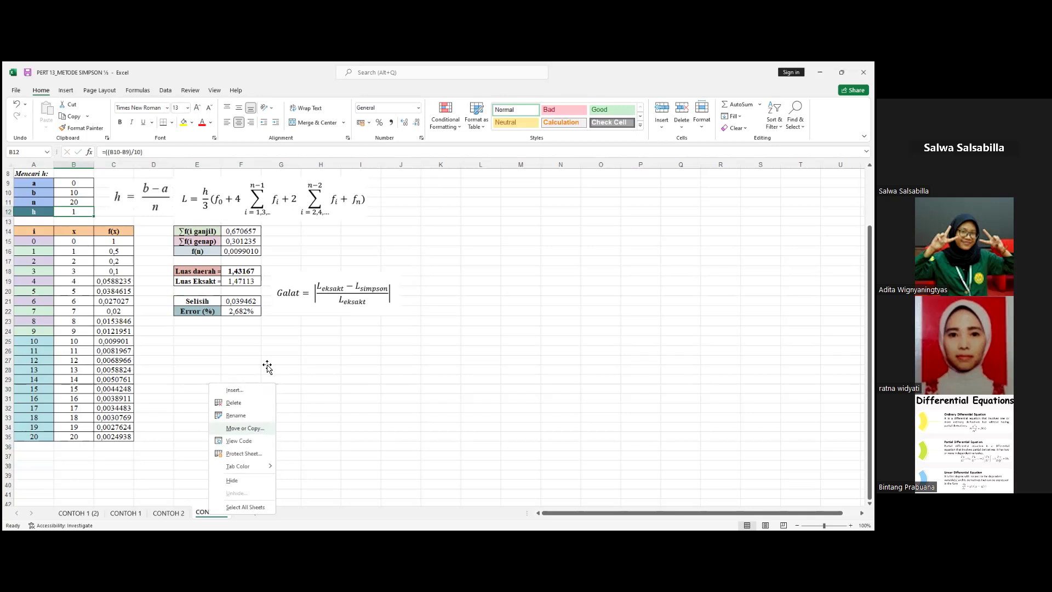
{"action": "key", "text": "Return"}
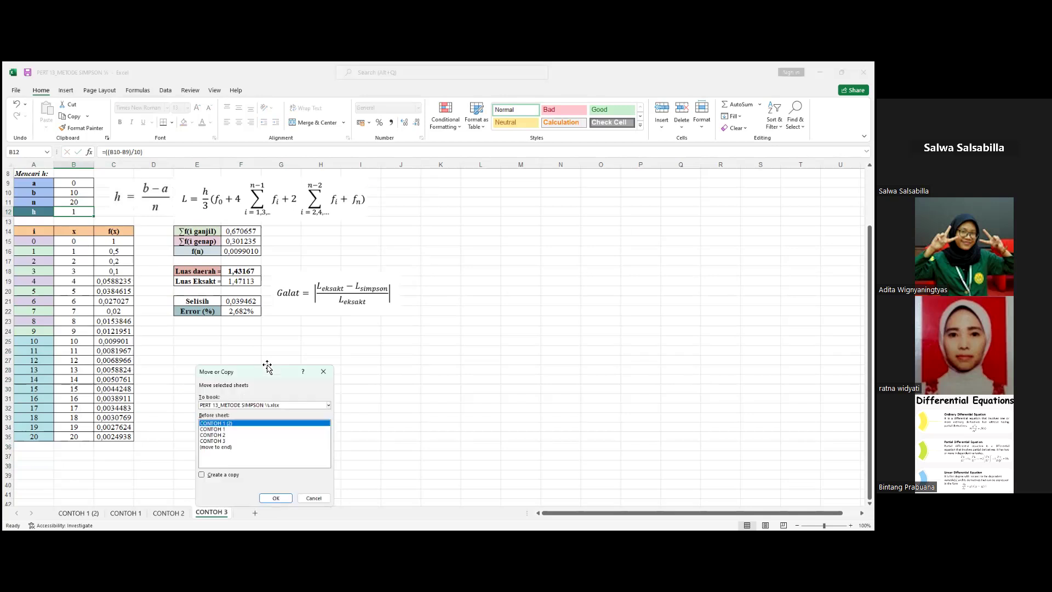
{"action": "key", "text": "Down"}
{"action": "key", "text": "Down"}
{"action": "key", "text": "Down"}
{"action": "key", "text": "alt+c"}
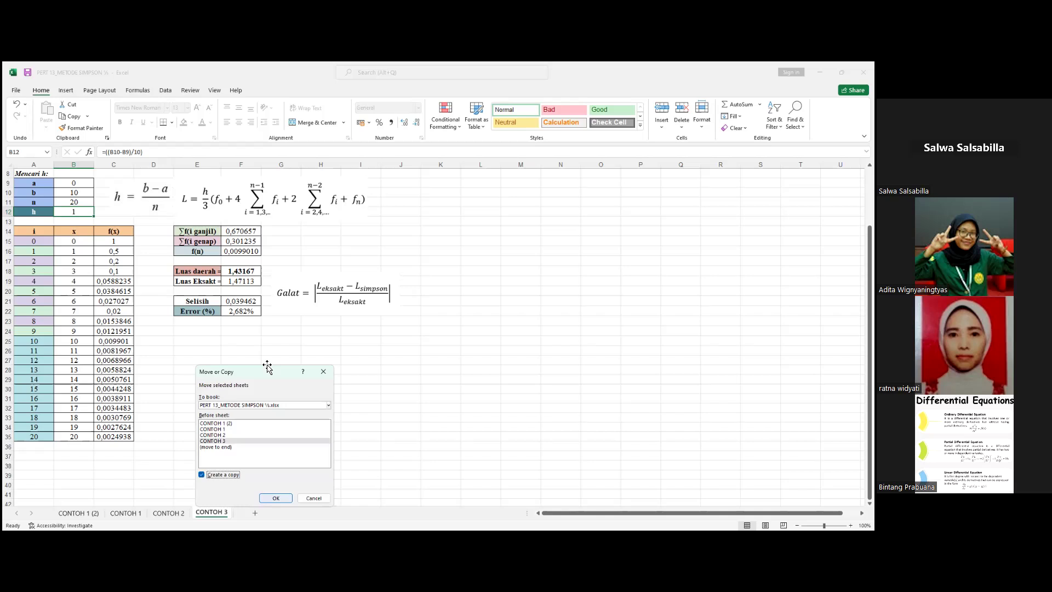
{"action": "key", "text": "Return"}
{"action": "key", "text": "Right"}
{"action": "key", "text": "Right"}
{"action": "key", "text": "Right"}
{"action": "key", "text": "Right"}
{"action": "key", "text": "Down"}
{"action": "key", "text": "Down"}
{"action": "key", "text": "F2"}
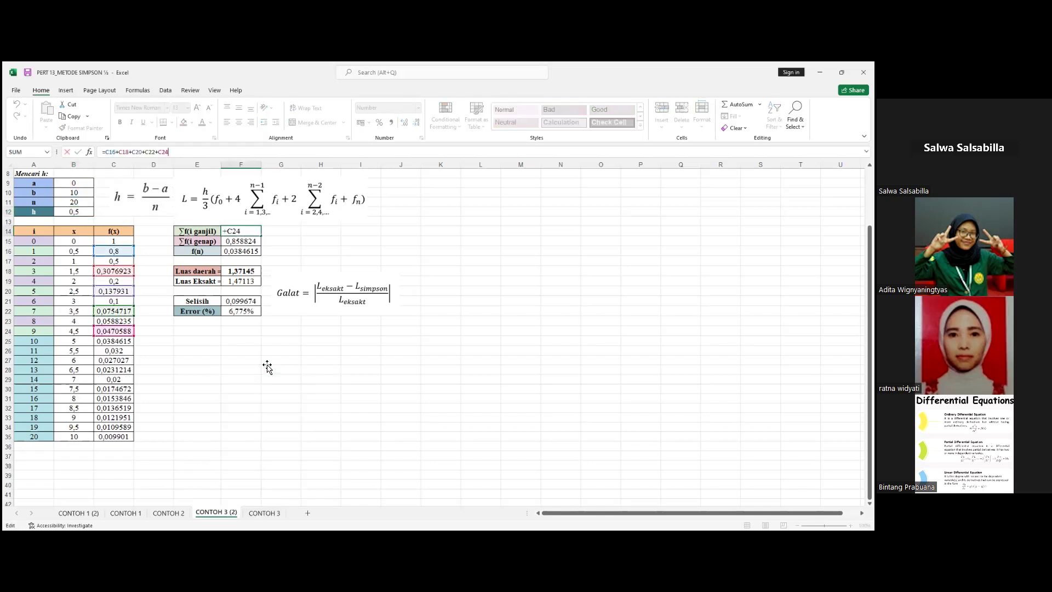
{"action": "type", "text": "+"}
{"action": "key", "text": "BackSpace"}
{"action": "key", "text": "Return"}
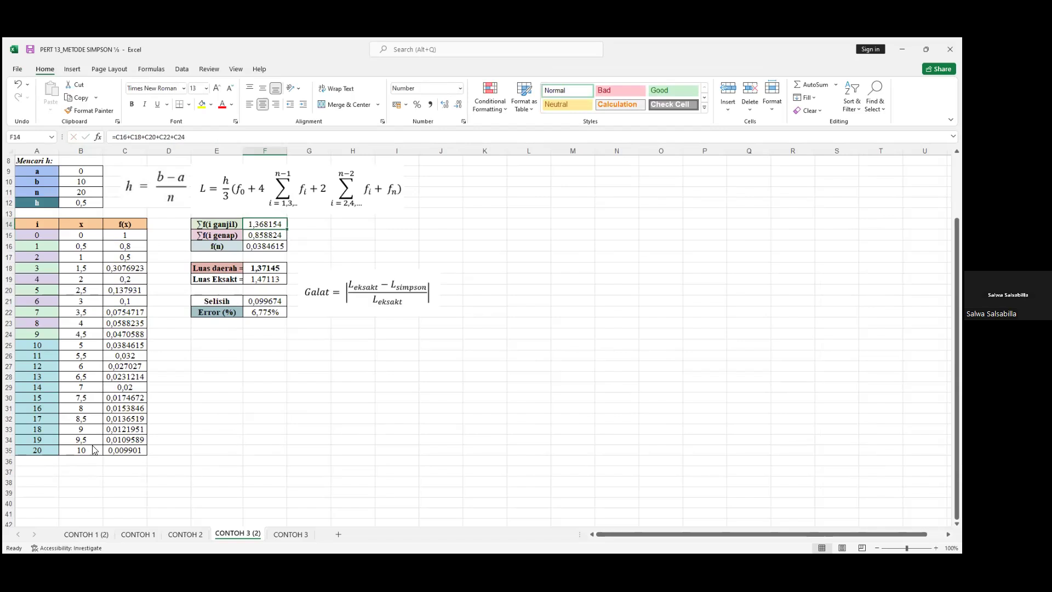
Try adding C26 and C28 to the odd-index sum formula in F14, and undo the change
{"action": "key", "text": "F2"}
{"action": "type", "text": "+"}
{"action": "left_click", "coordinate": [125, 355]}
{"action": "type", "text": "+"}
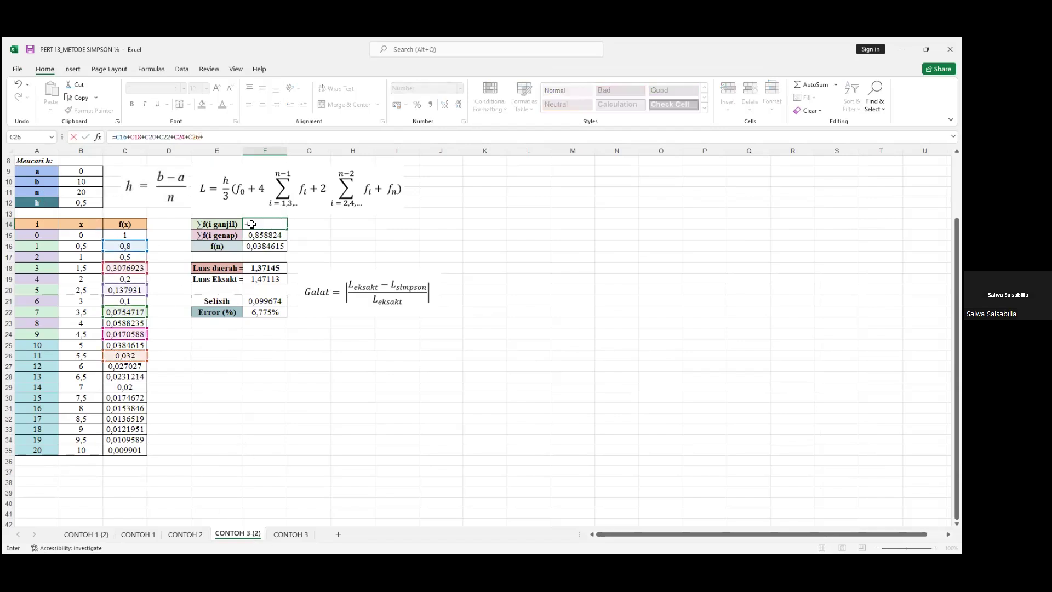
{"action": "left_click", "coordinate": [125, 377]}
{"action": "key", "text": "Return"}
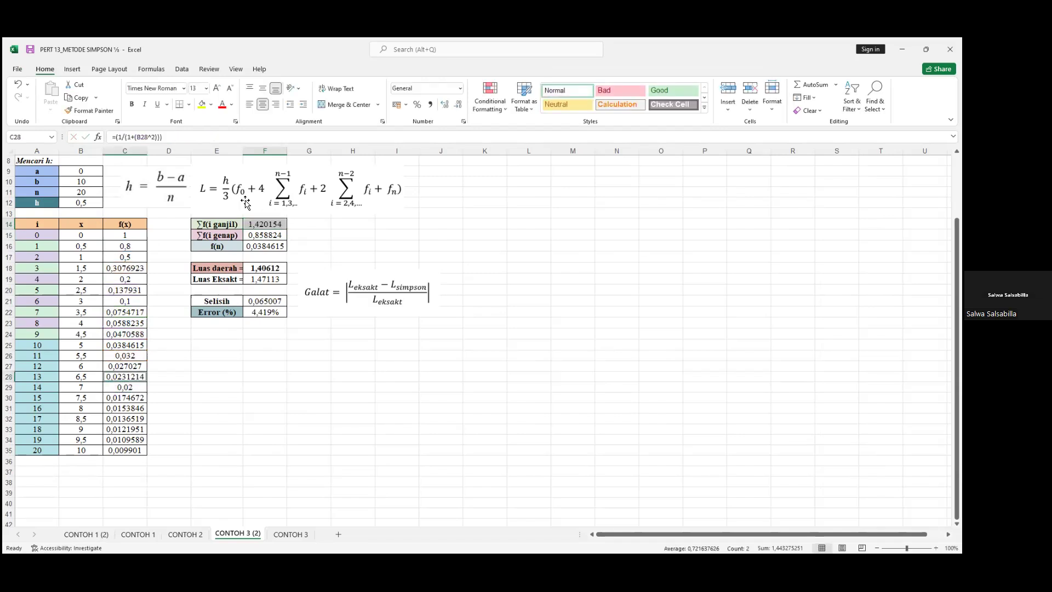
{"action": "left_click", "coordinate": [261, 224]}
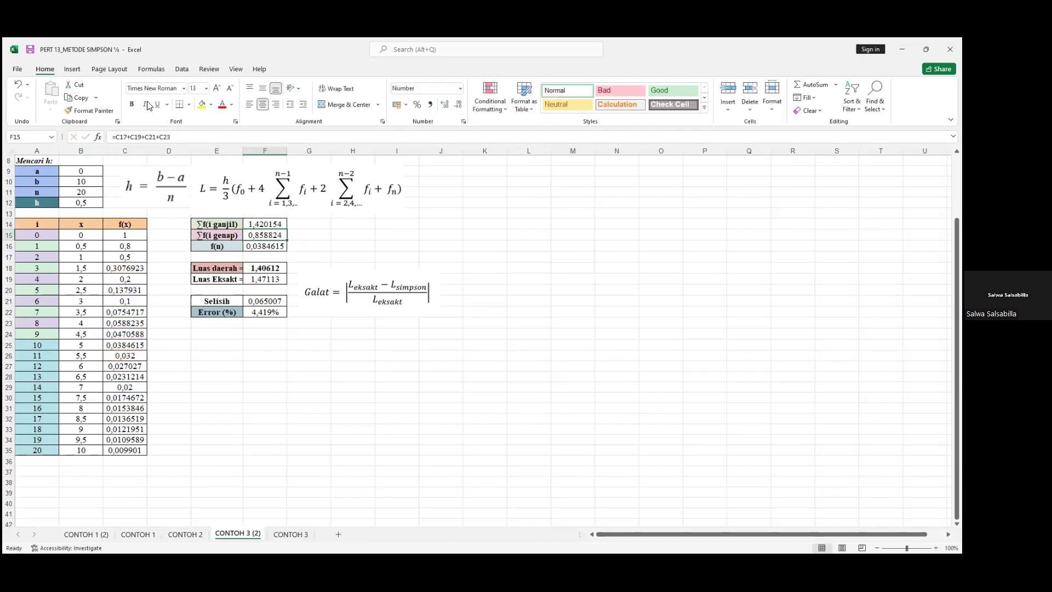
{"action": "key", "text": "ctrl+z"}
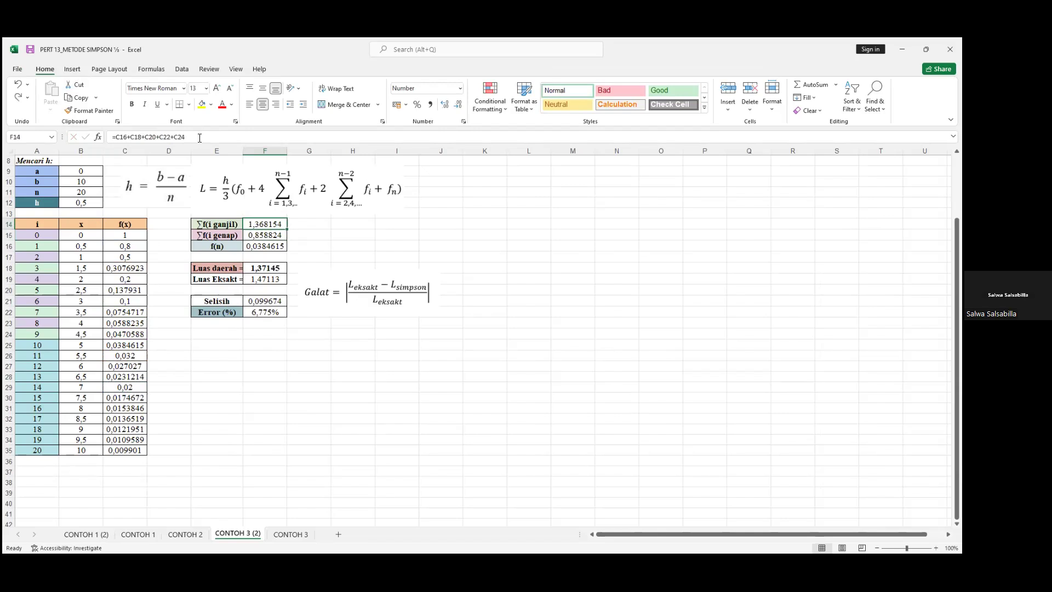
Extend the odd-index sum formula in F14 by adding C26, C28, C30, C32 and C34
{"action": "left_click", "coordinate": [200, 138]}
{"action": "type", "text": "+"}
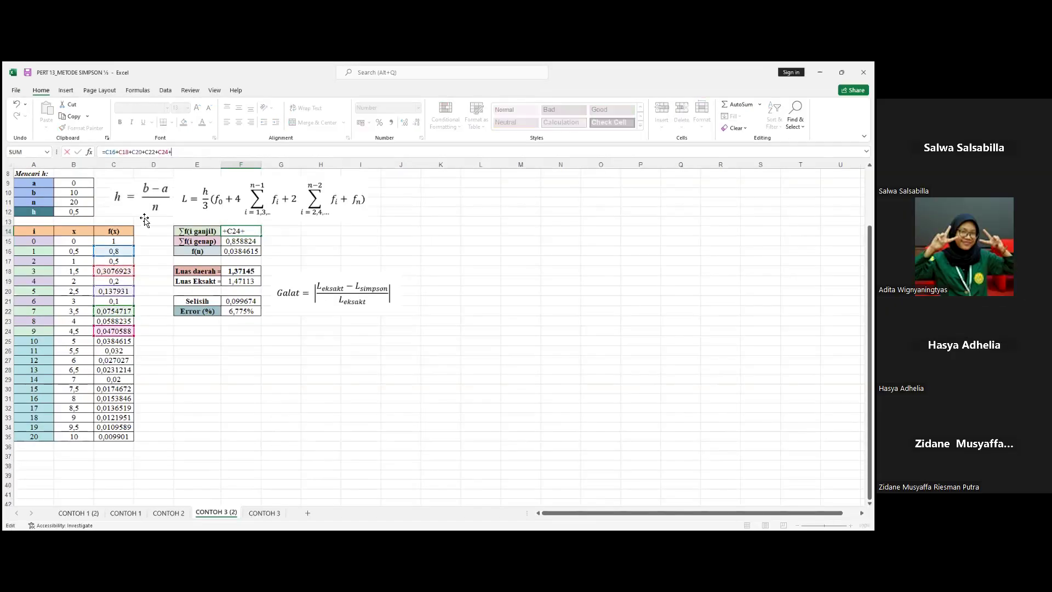
{"action": "left_click", "coordinate": [117, 351]}
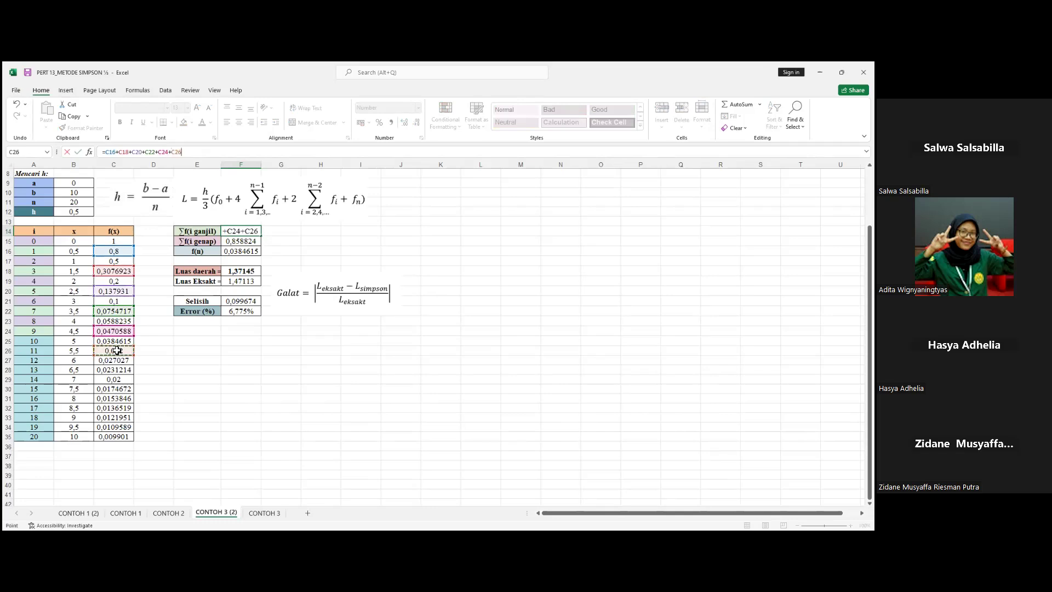
{"action": "type", "text": "+"}
{"action": "left_click", "coordinate": [115, 370]}
{"action": "type", "text": "+"}
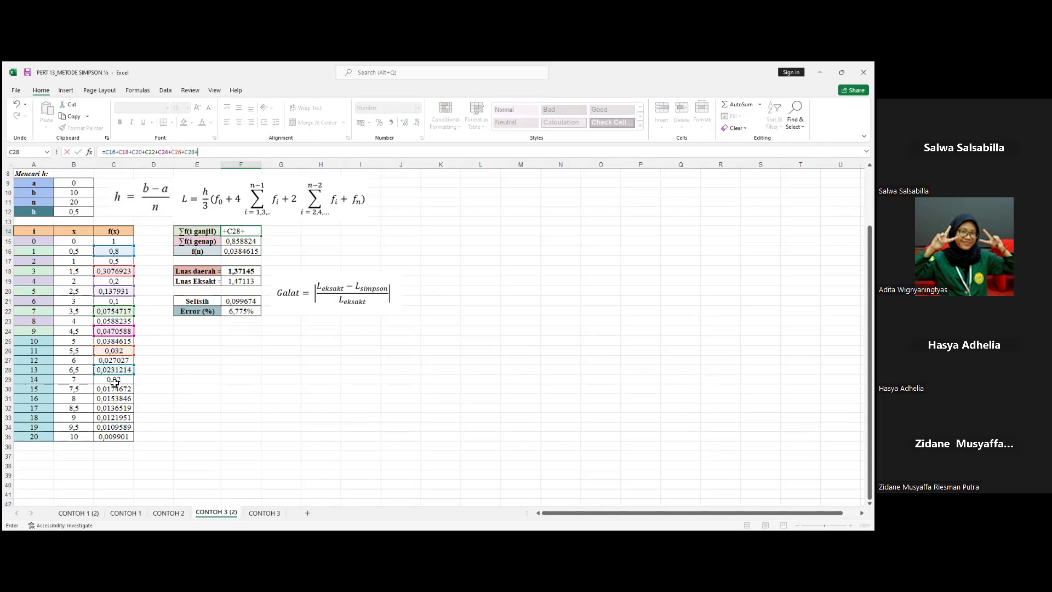
{"action": "left_click", "coordinate": [114, 389]}
{"action": "type", "text": "+"}
{"action": "left_click", "coordinate": [111, 408]}
{"action": "type", "text": "+"}
{"action": "left_click", "coordinate": [112, 427]}
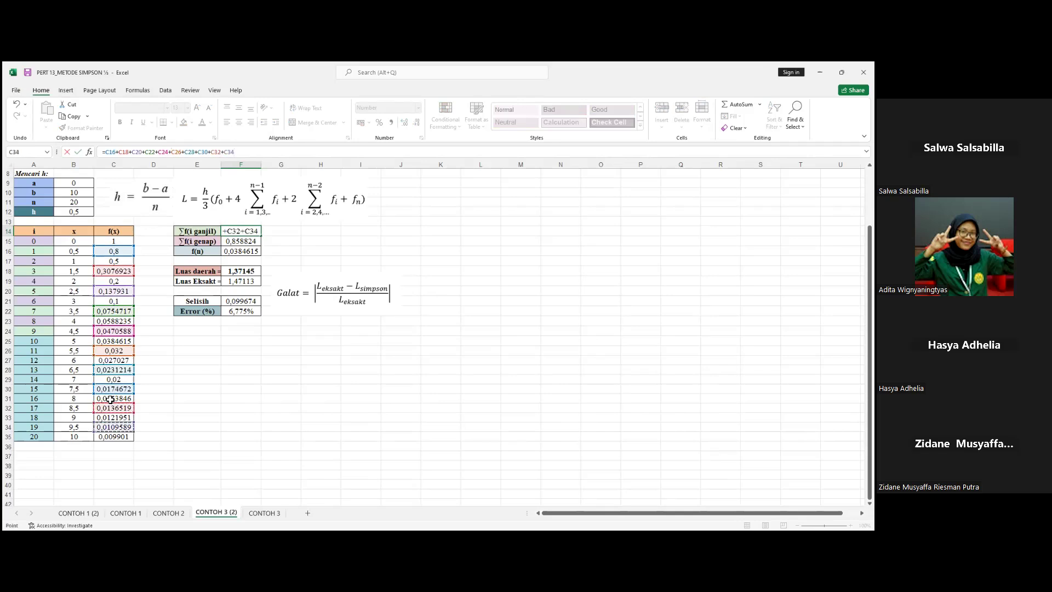
{"action": "key", "text": "Return"}
Extend the even-index sum formula in F15 by adding C25, C27, C29, C31 and C33
{"action": "left_click", "coordinate": [164, 153]}
{"action": "type", "text": "+"}
{"action": "left_click", "coordinate": [120, 340]}
{"action": "type", "text": "+"}
{"action": "left_click", "coordinate": [116, 361]}
{"action": "type", "text": "+"}
{"action": "left_click", "coordinate": [113, 380]}
{"action": "type", "text": "+"}
{"action": "left_click", "coordinate": [114, 399]}
{"action": "type", "text": "+"}
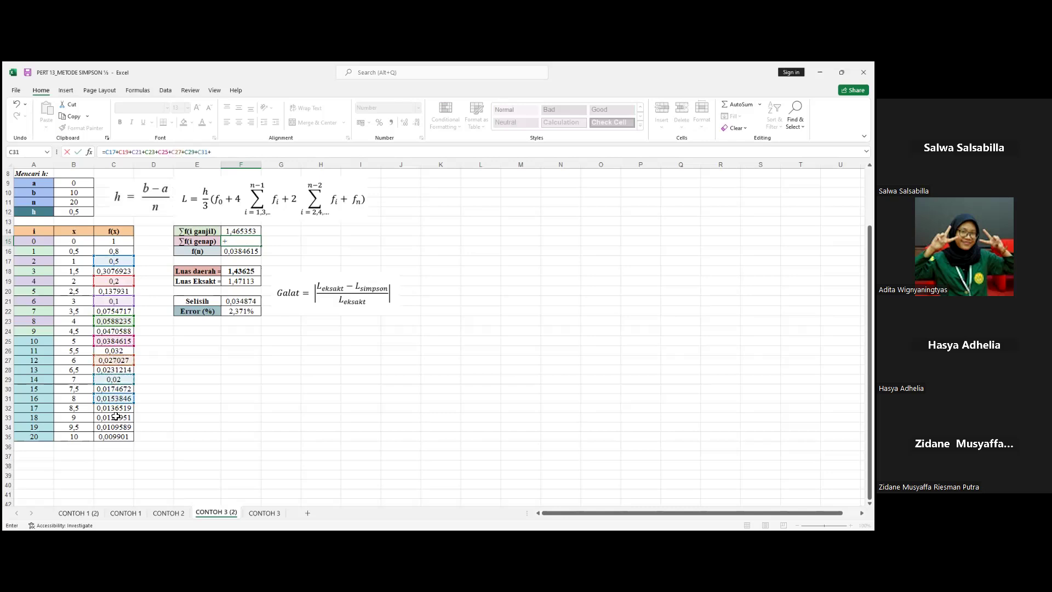
{"action": "left_click", "coordinate": [116, 418]}
{"action": "key", "text": "Return"}
Change the f(n) formula in F16 to refer to C35, the value for i = 20
{"action": "left_click", "coordinate": [197, 154]}
{"action": "key", "text": "BackSpace"}
{"action": "key", "text": "BackSpace"}
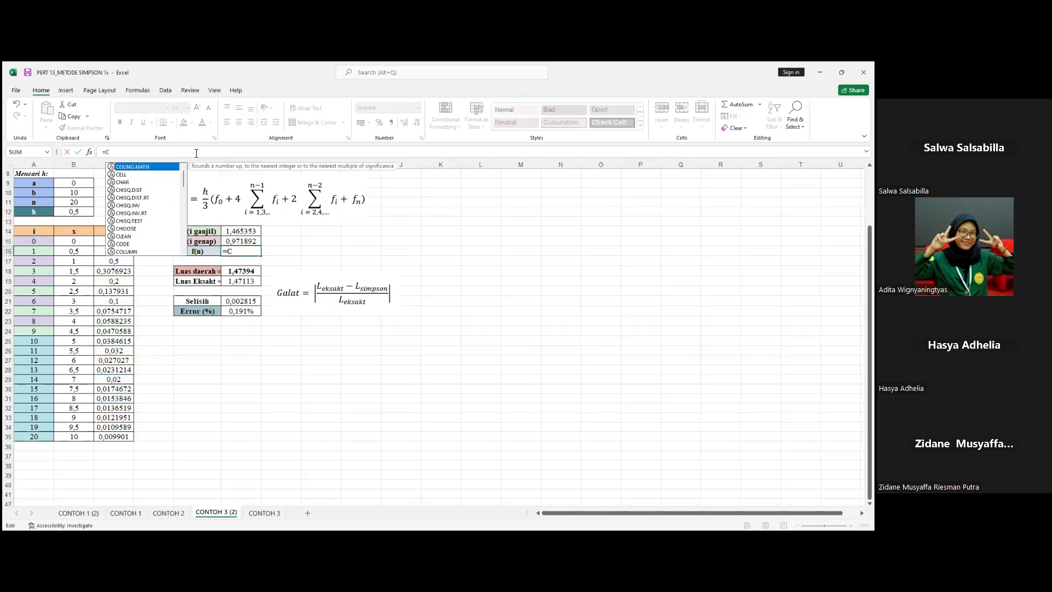
{"action": "left_click", "coordinate": [116, 437]}
{"action": "key", "text": "Return"}
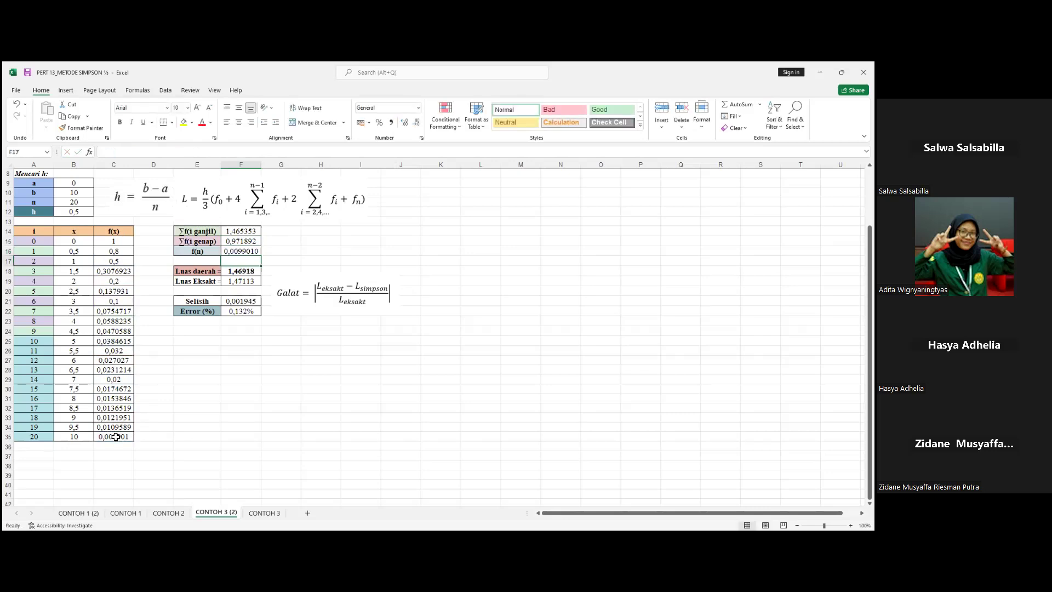
Check the Simpson area formula in F18 and widen column E so its labels fit
{"action": "left_click", "coordinate": [245, 271]}
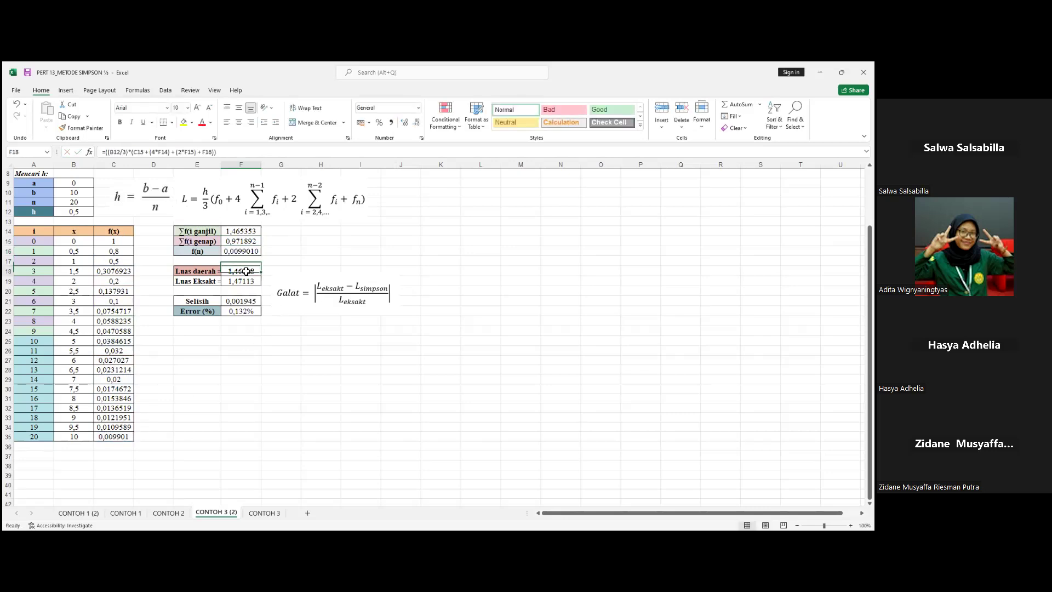
{"action": "left_click", "coordinate": [222, 153]}
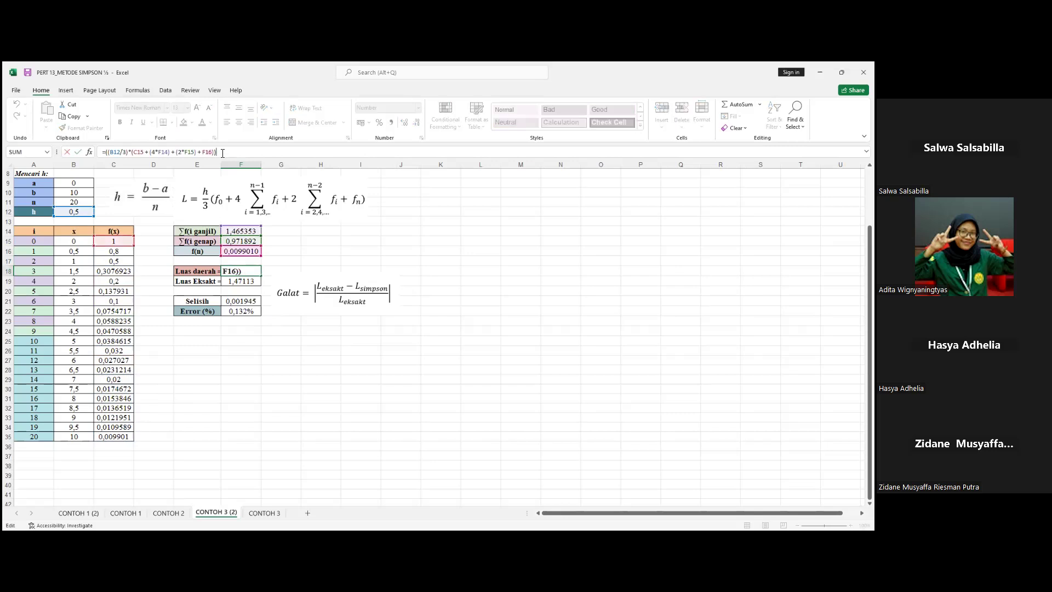
{"action": "key", "text": "Return"}
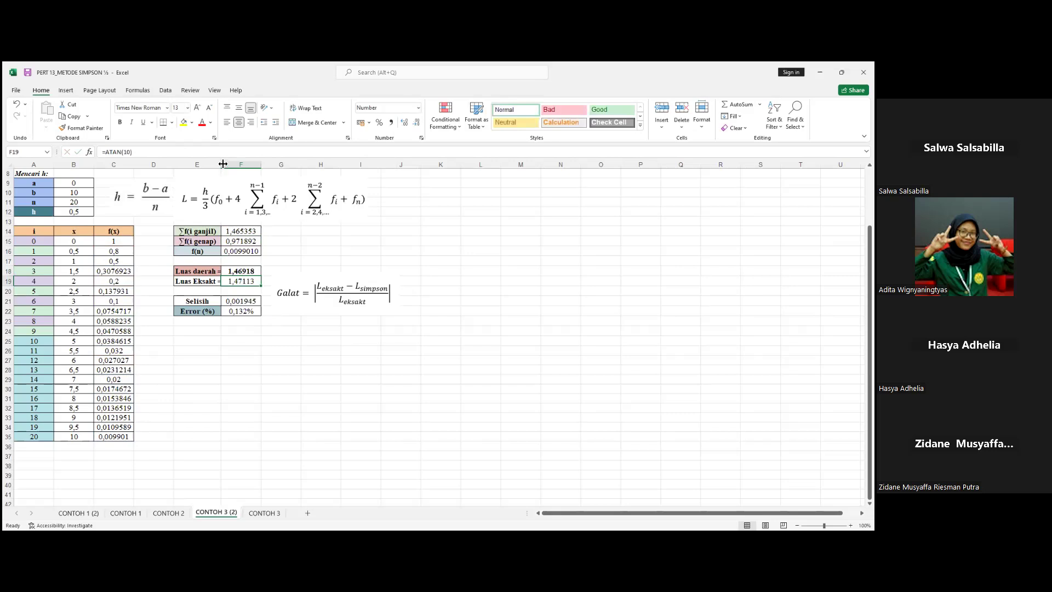
{"action": "left_click_drag", "start_coordinate": [222, 164], "coordinate": [229, 164]}
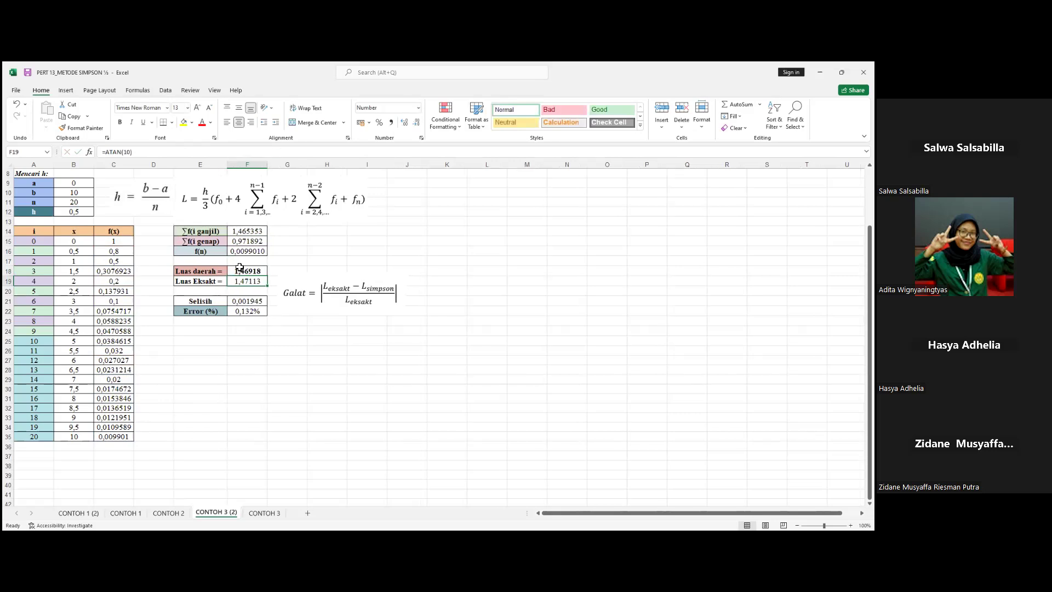
{"action": "left_click", "coordinate": [239, 272]}
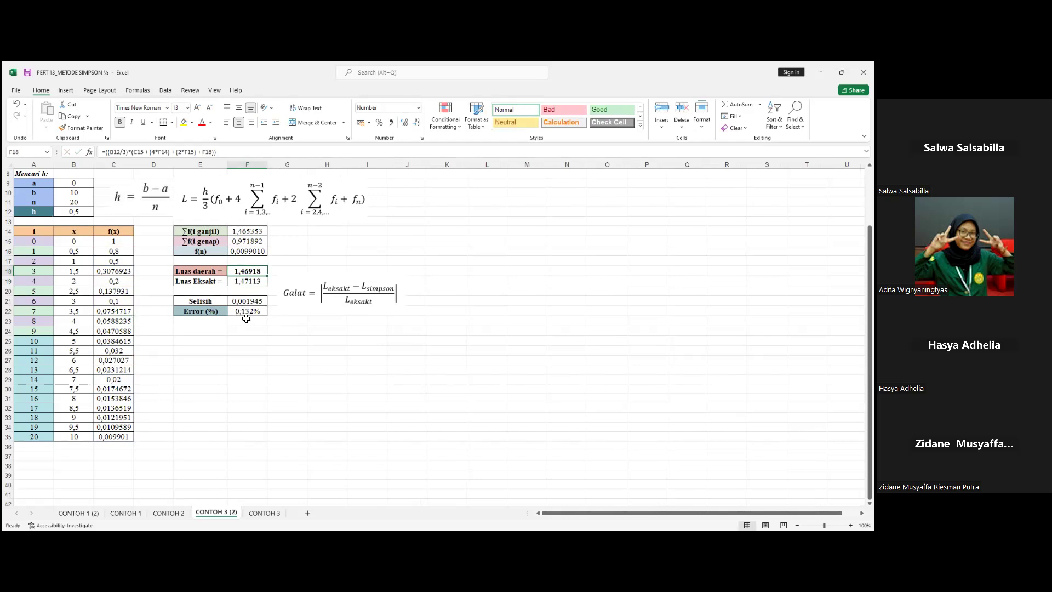
Compare the n = 20 results on CONTOH 3 (2) with the CONTOH 3 sheet, and save the workbook
{"action": "left_click", "coordinate": [265, 513]}
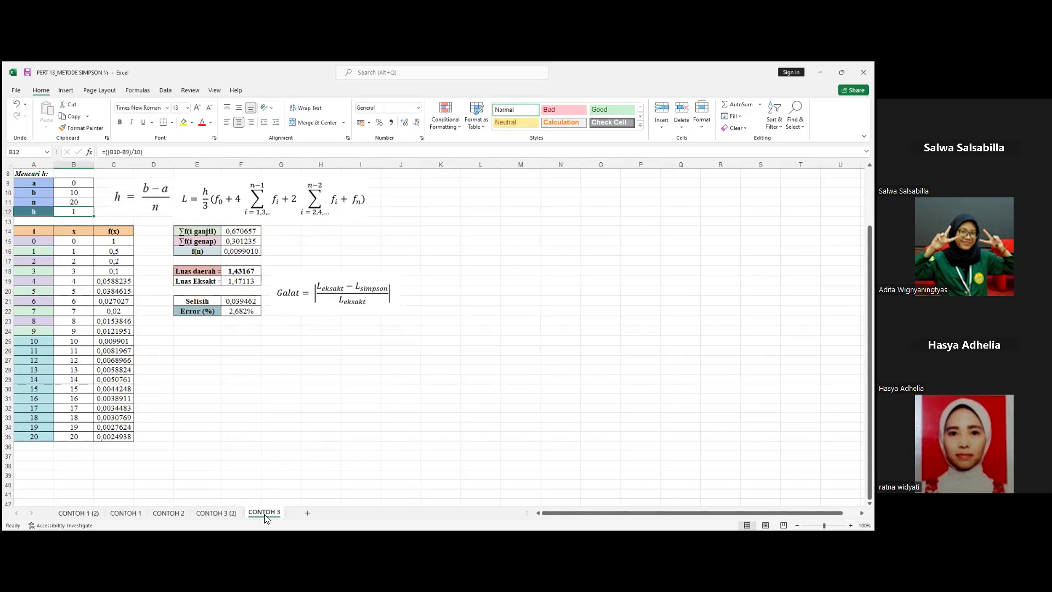
{"action": "left_click", "coordinate": [229, 514]}
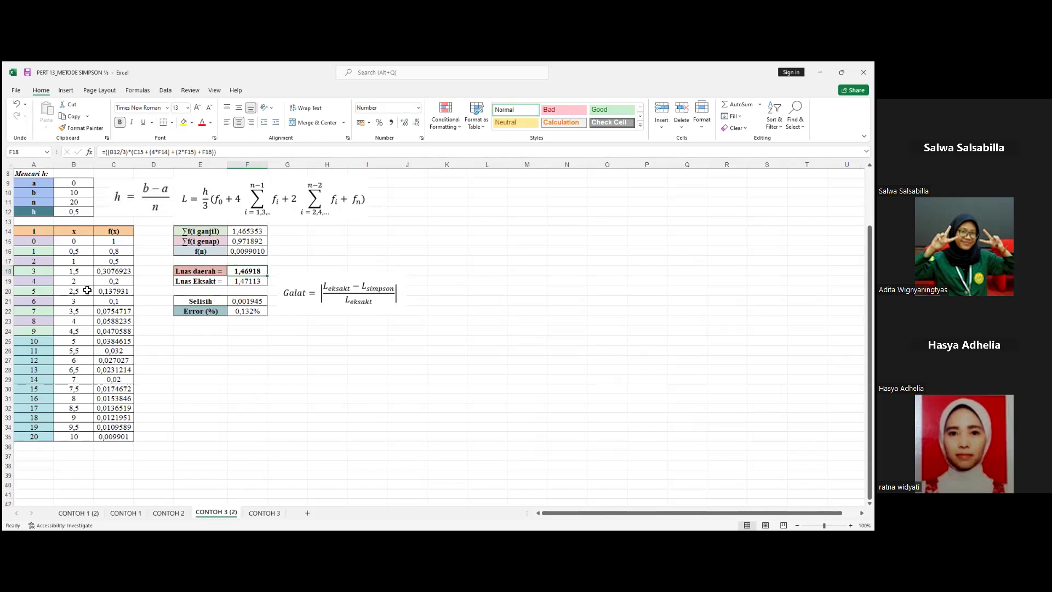
{"action": "left_click", "coordinate": [30, 77]}
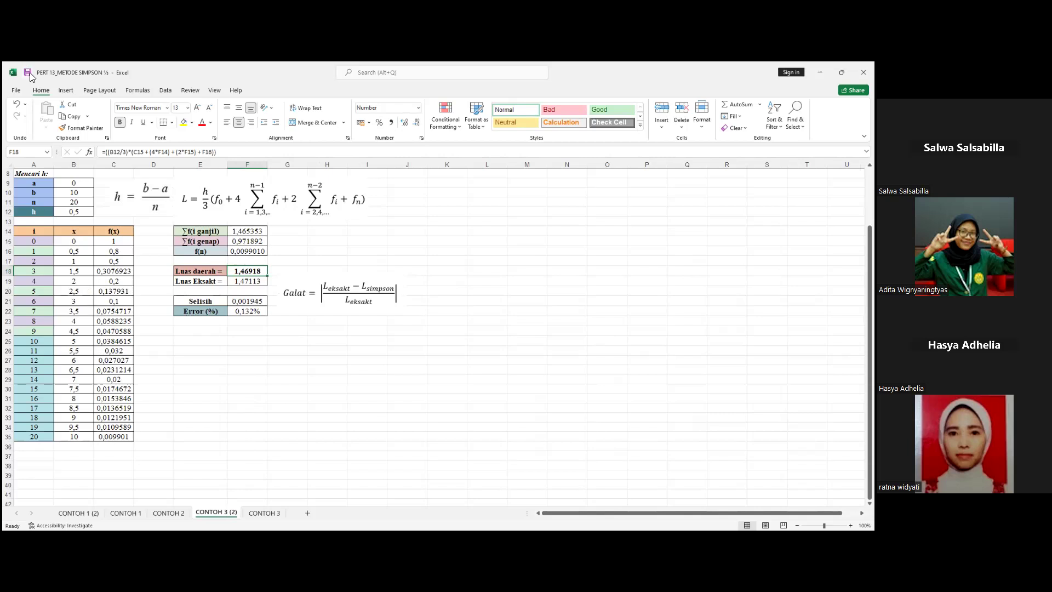
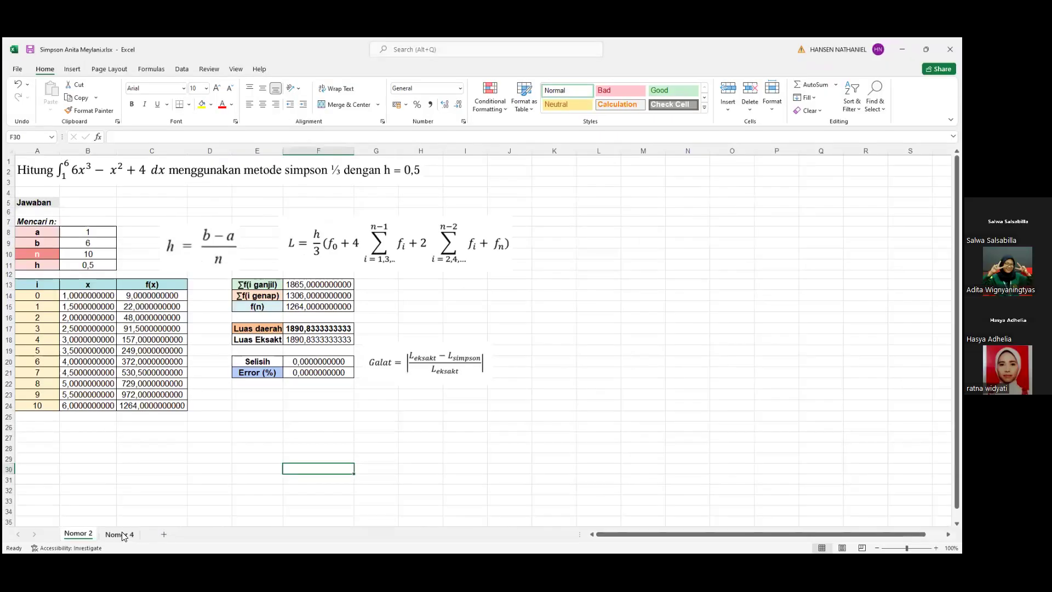
Open the Nomor 4 sheet and move the h = (b − a)/n formula picture closer to the a, b, n, h table
{"action": "left_click", "coordinate": [123, 535]}
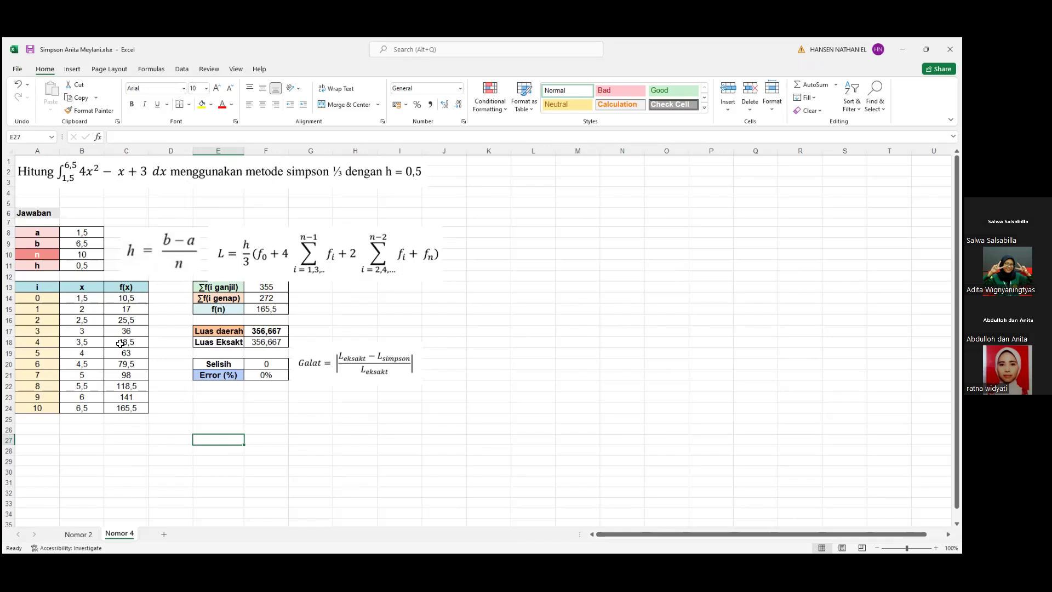
{"action": "left_click", "coordinate": [36, 236]}
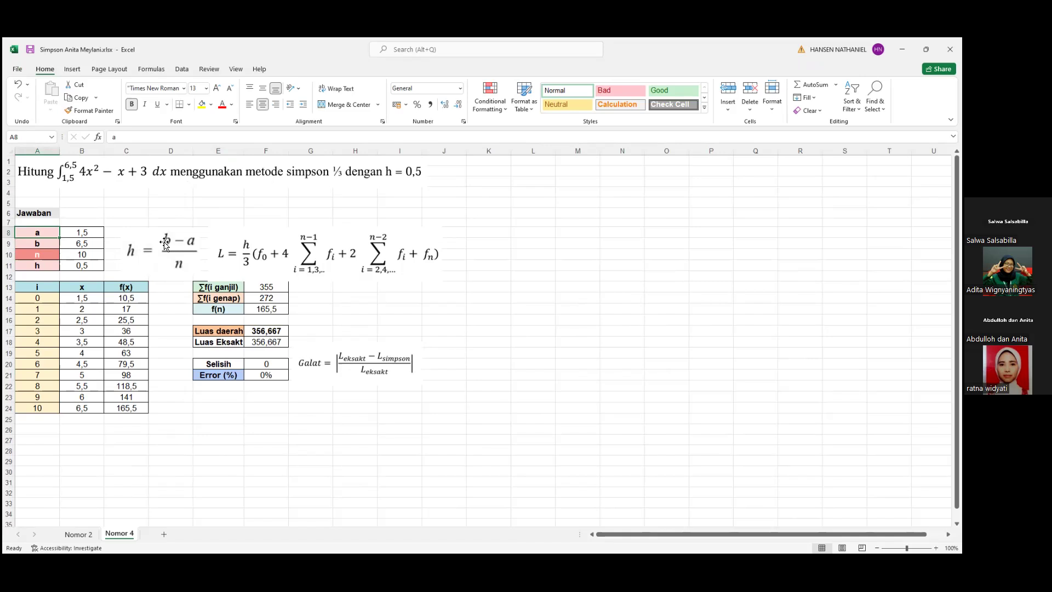
{"action": "left_click_drag", "start_coordinate": [165, 243], "coordinate": [136, 254]}
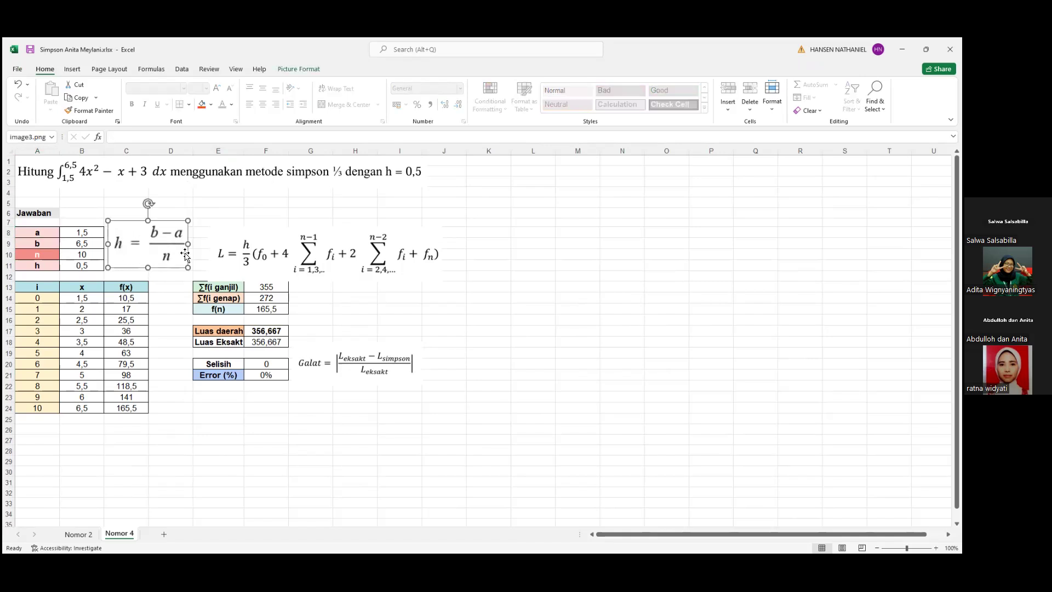
{"action": "left_click", "coordinate": [144, 305]}
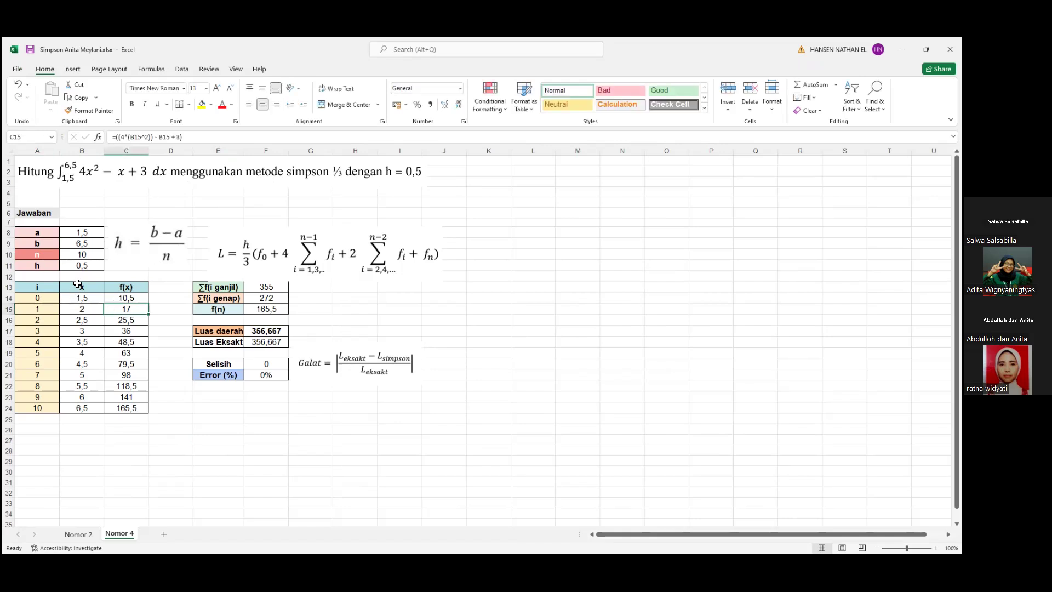
Examine the index column A14:A24, the x formulas starting at B14 and the step size h in B11
{"action": "left_click_drag", "start_coordinate": [33, 297], "coordinate": [40, 409]}
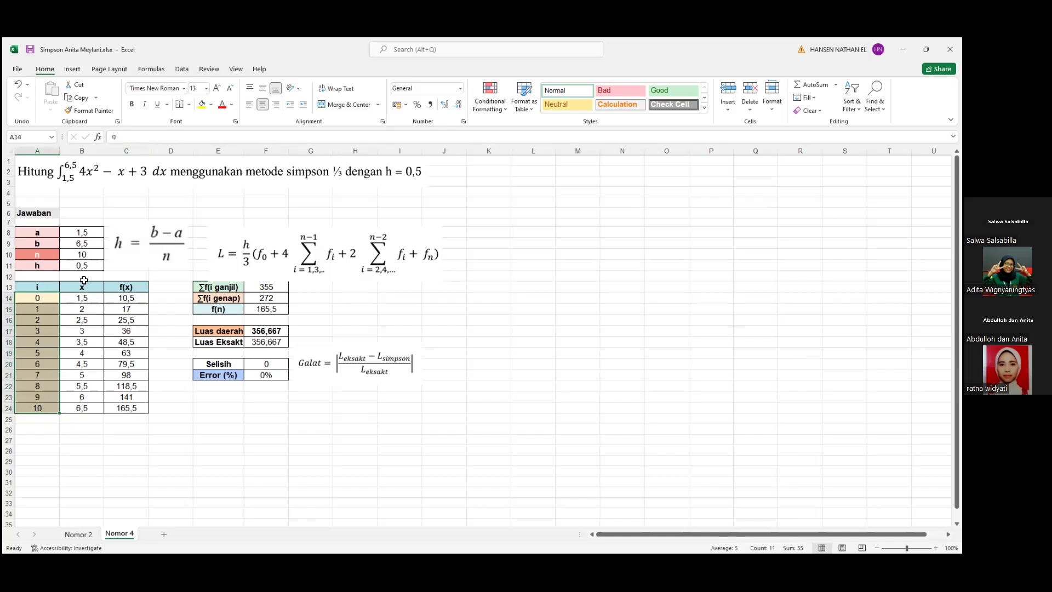
{"action": "left_click", "coordinate": [82, 297]}
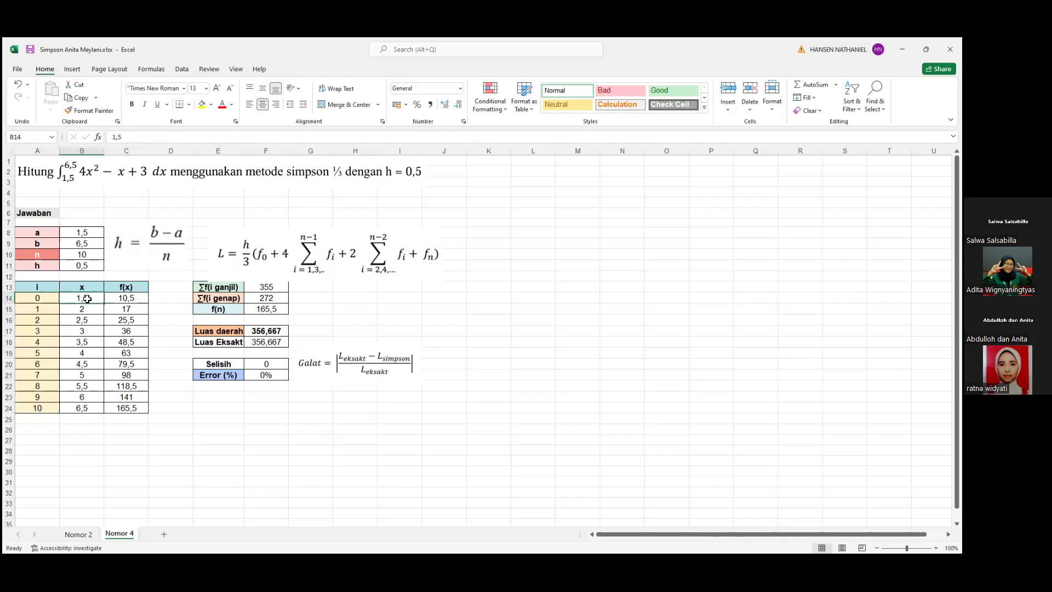
{"action": "left_click", "coordinate": [92, 310]}
{"action": "left_click_drag", "start_coordinate": [93, 311], "coordinate": [83, 342]}
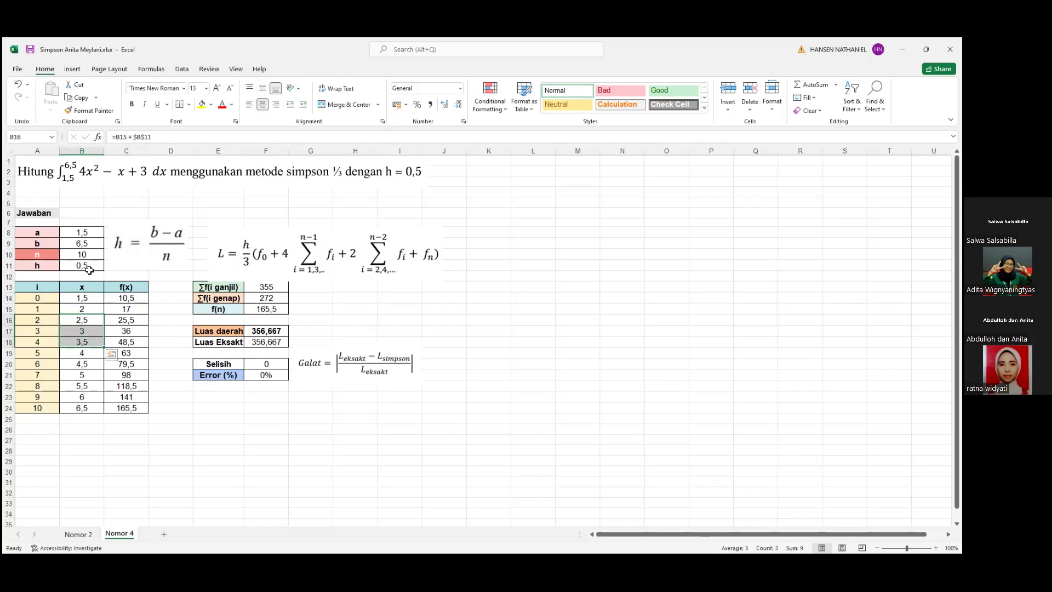
{"action": "left_click", "coordinate": [82, 265]}
Inspect the f(x) formula in C14 and the function values down to C24
{"action": "left_click", "coordinate": [115, 296]}
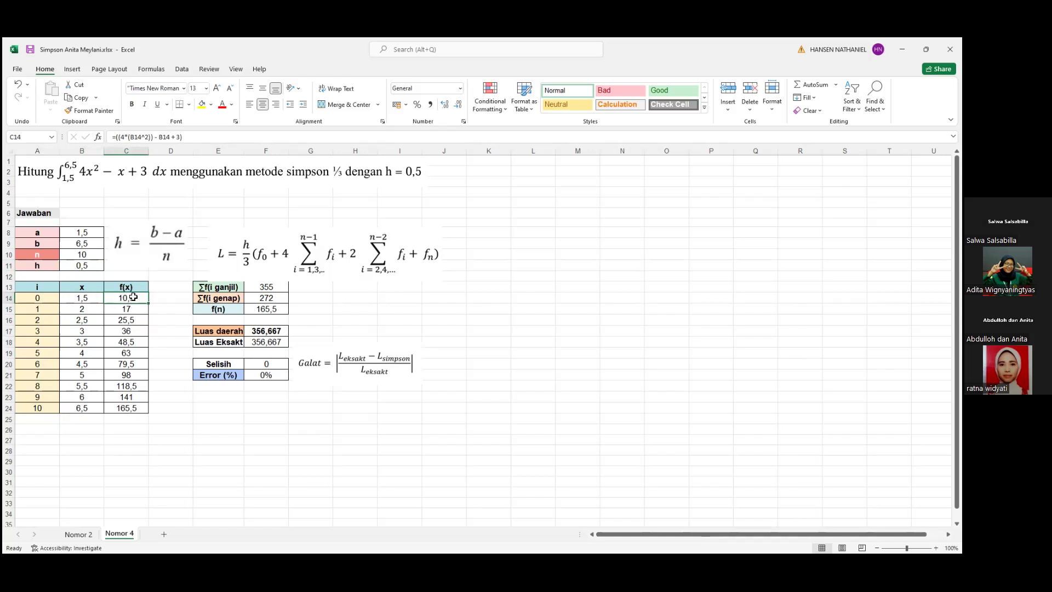
{"action": "left_click_drag", "start_coordinate": [134, 302], "coordinate": [132, 409]}
{"action": "left_click", "coordinate": [208, 338]}
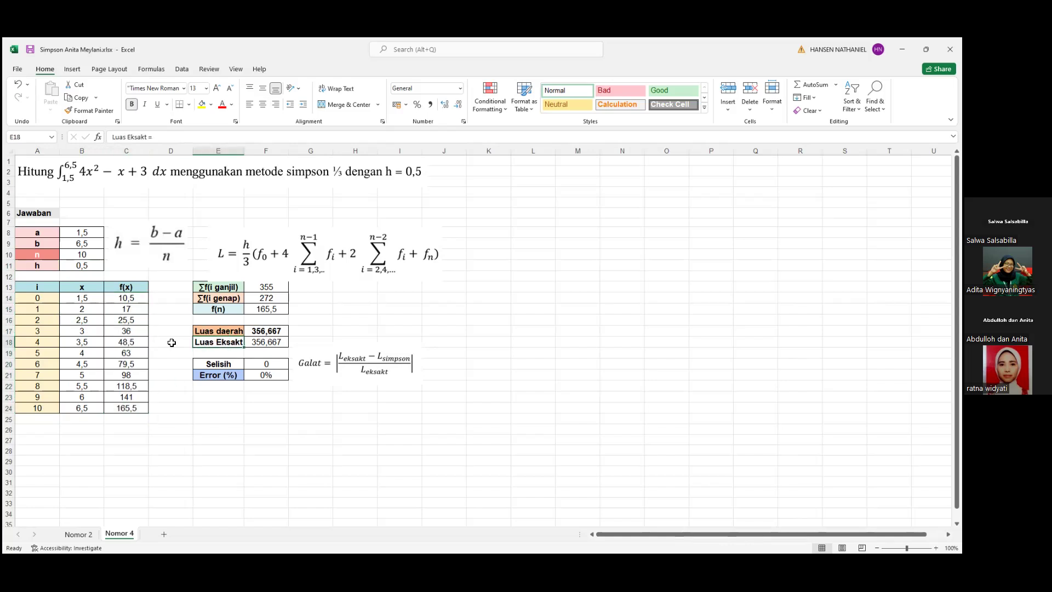
{"action": "left_click", "coordinate": [137, 298]}
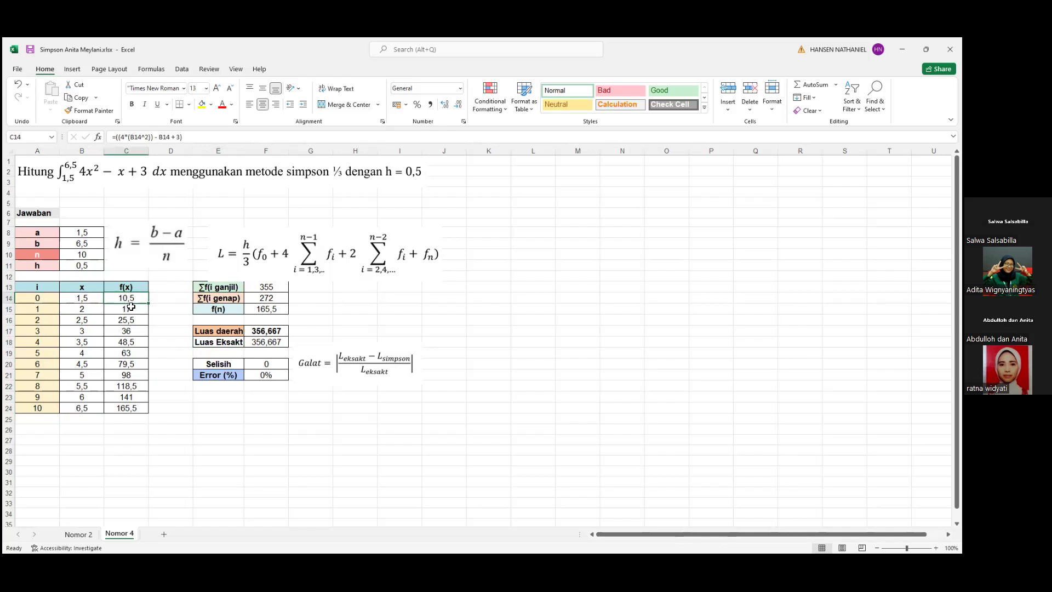
Examine the odd-index sum, the even-index sum and f(n), and match f(n) with the i = 10 row
{"action": "left_click", "coordinate": [258, 289]}
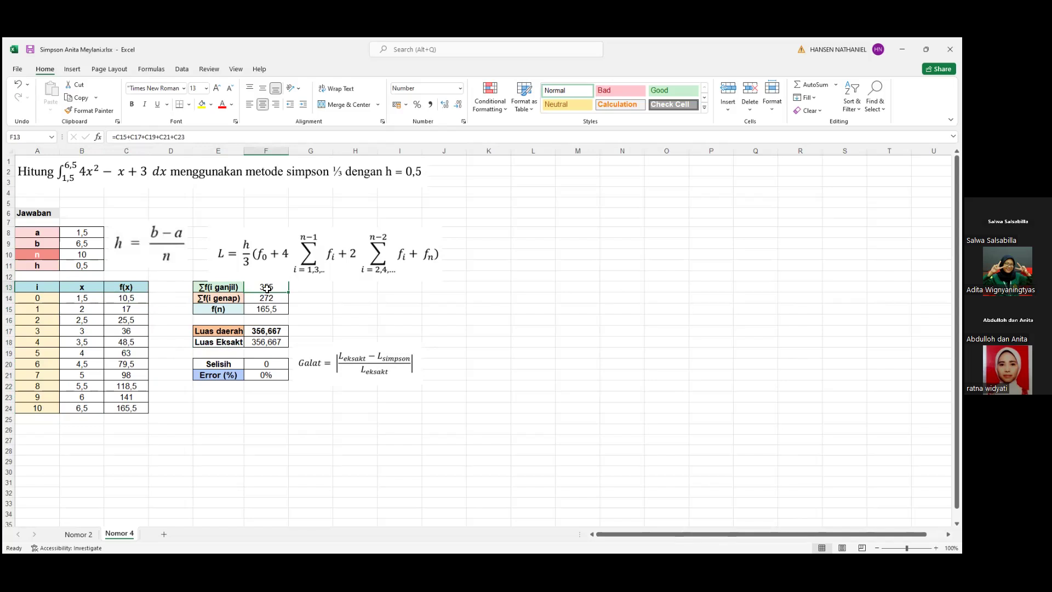
{"action": "left_click", "coordinate": [213, 301]}
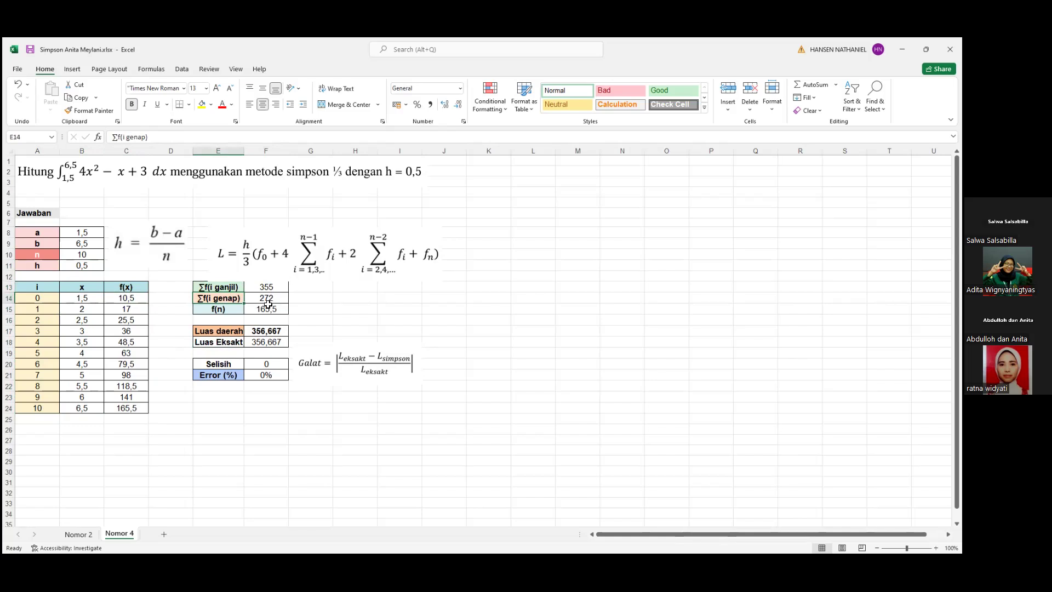
{"action": "left_click", "coordinate": [232, 311]}
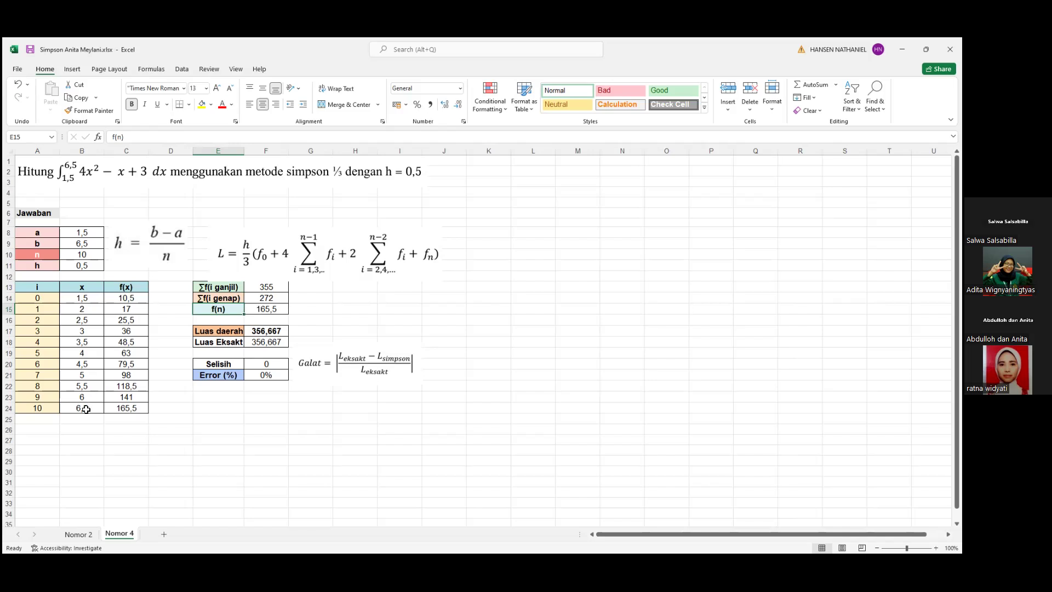
{"action": "left_click_drag", "start_coordinate": [73, 409], "coordinate": [122, 409]}
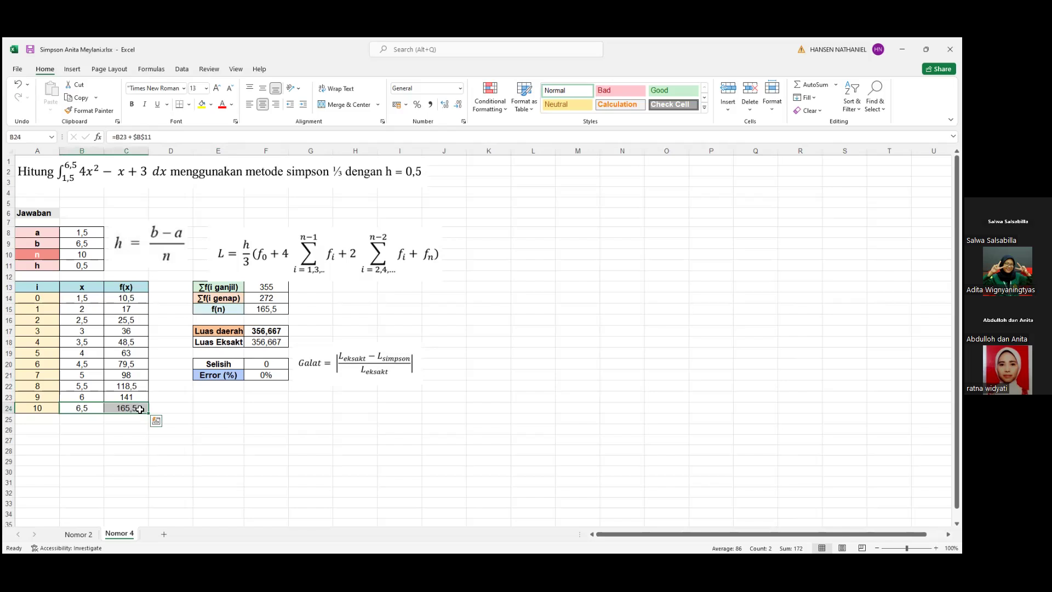
Inspect the Simpson area formula in F17 and move the Simpson formula picture slightly up and to the right
{"action": "left_click", "coordinate": [225, 332]}
{"action": "left_click", "coordinate": [254, 335]}
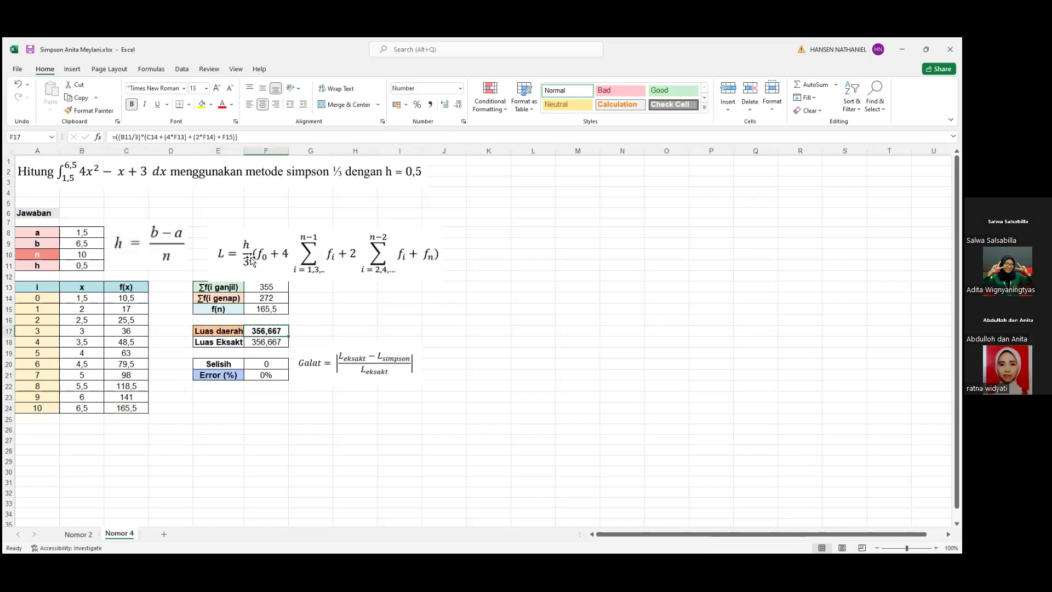
{"action": "left_click_drag", "start_coordinate": [250, 262], "coordinate": [281, 248]}
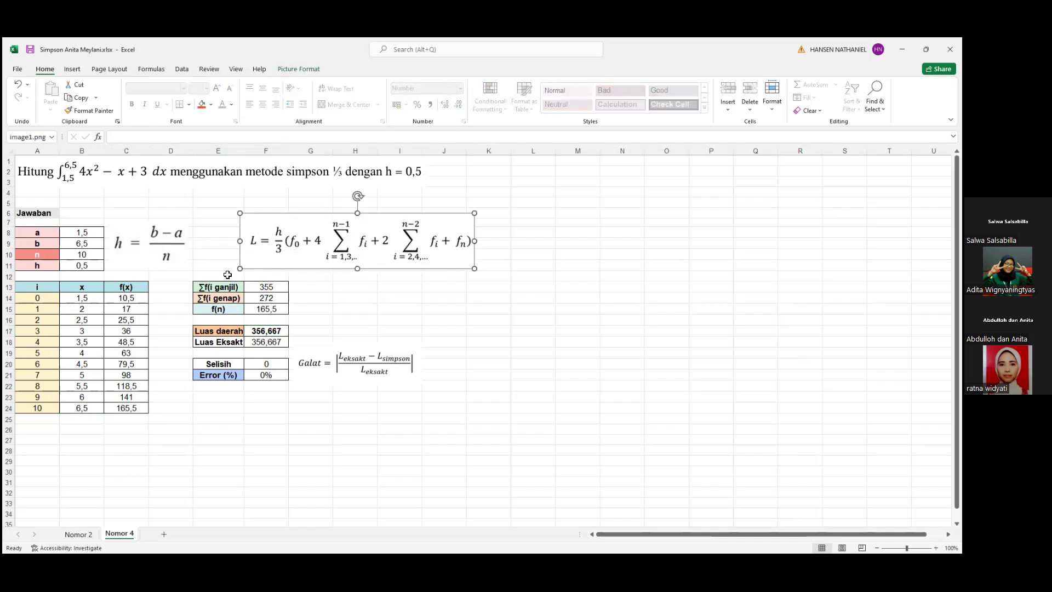
Inspect the cells behind the Simpson formula's terms: f(x) at i = 0 in C14, the sums in F13 and F14, and f(n) in F15
{"action": "left_click", "coordinate": [76, 298]}
{"action": "left_click", "coordinate": [127, 301]}
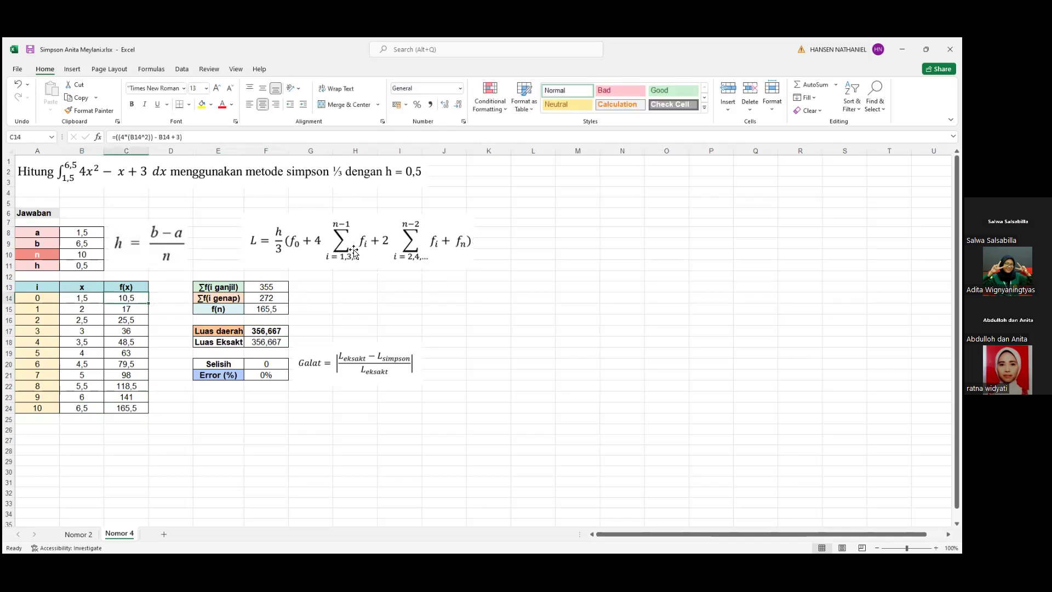
{"action": "left_click", "coordinate": [270, 289]}
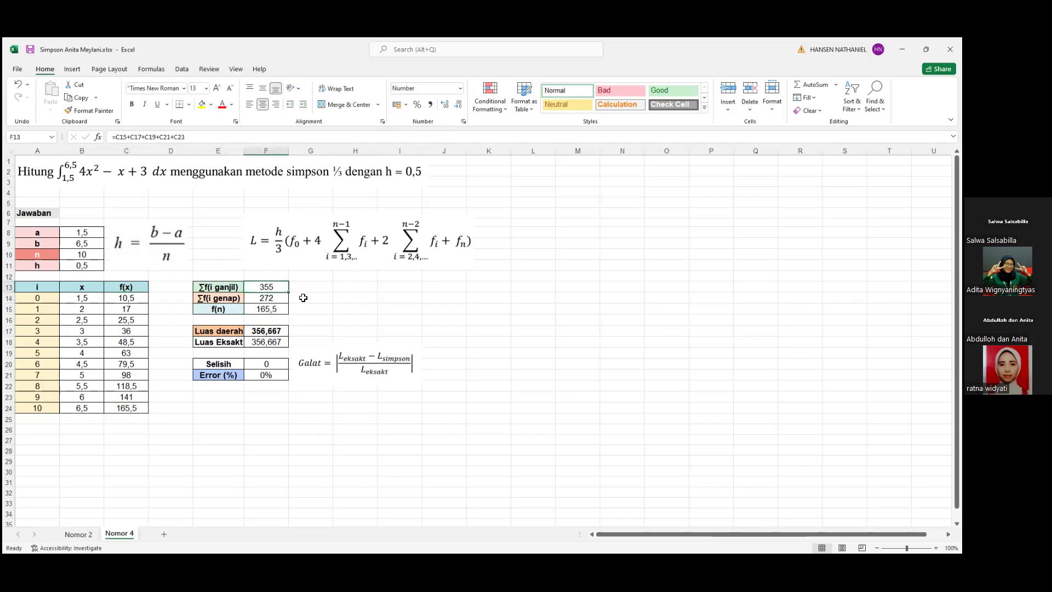
{"action": "left_click", "coordinate": [277, 301]}
{"action": "left_click", "coordinate": [269, 310]}
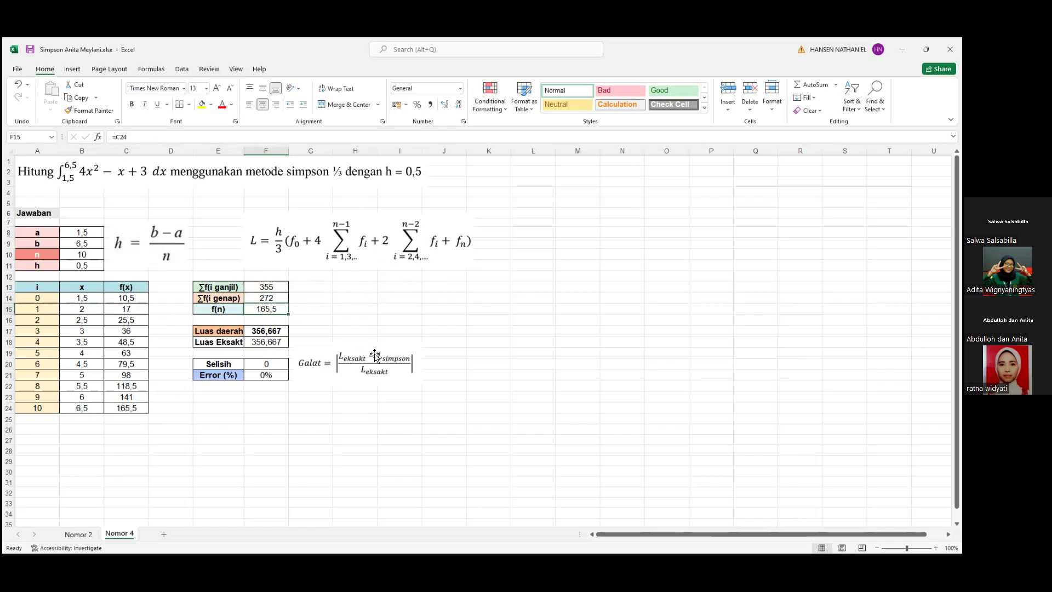
Inspect the formulas for the Simpson area, exact area, difference and percentage error in F17, F18, F20 and F21
{"action": "left_click", "coordinate": [272, 332]}
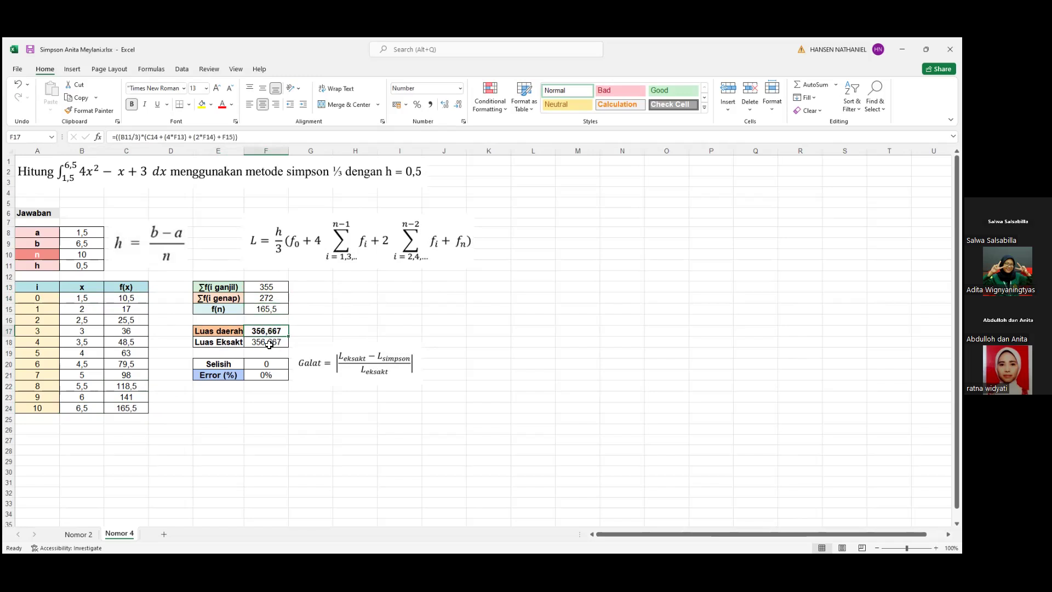
{"action": "left_click", "coordinate": [268, 344]}
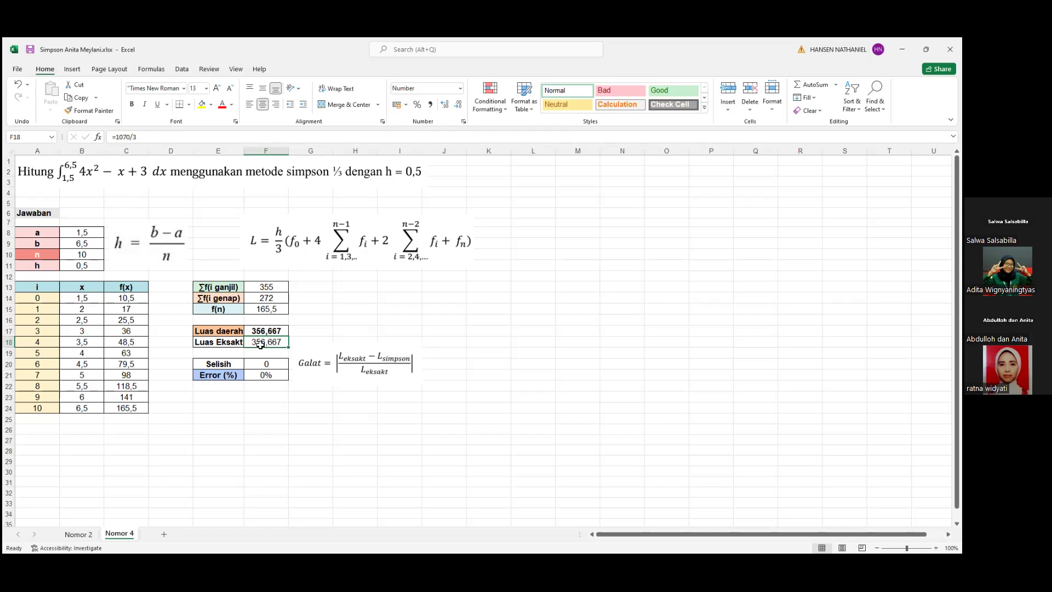
{"action": "left_click", "coordinate": [279, 374]}
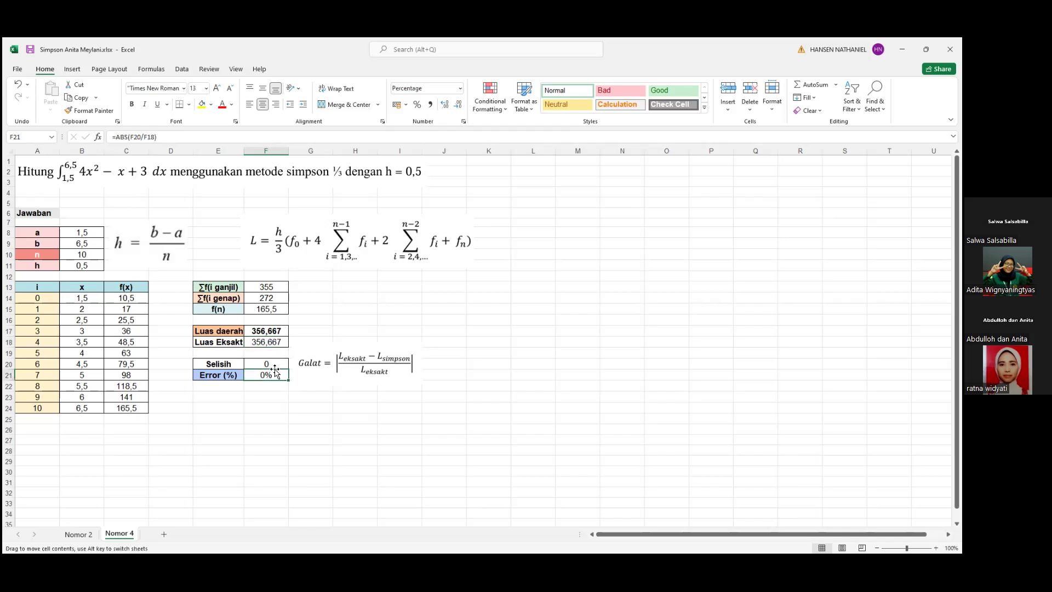
{"action": "left_click", "coordinate": [267, 364]}
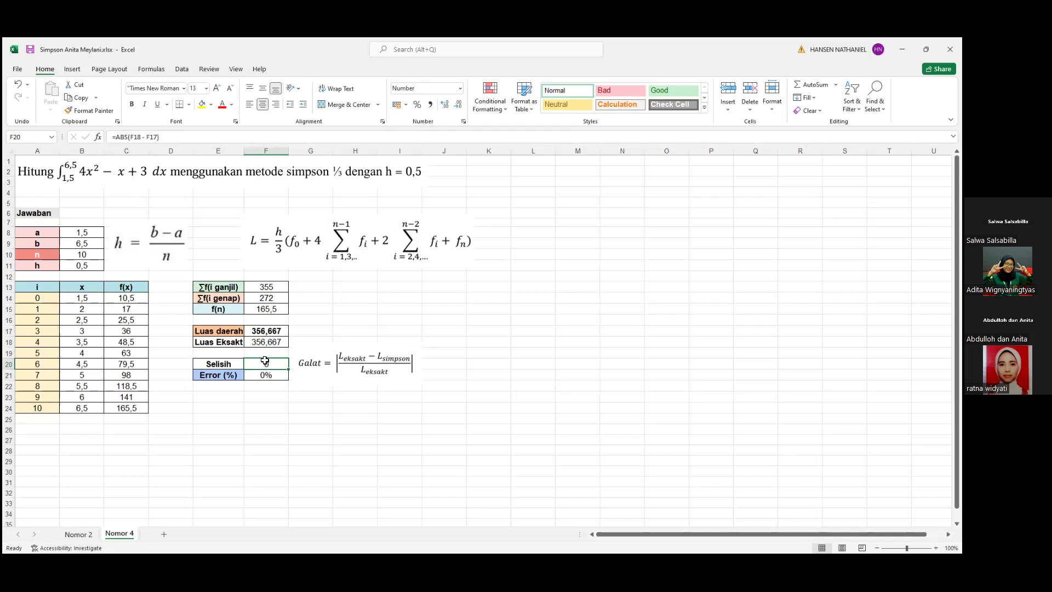
{"action": "left_click", "coordinate": [263, 375]}
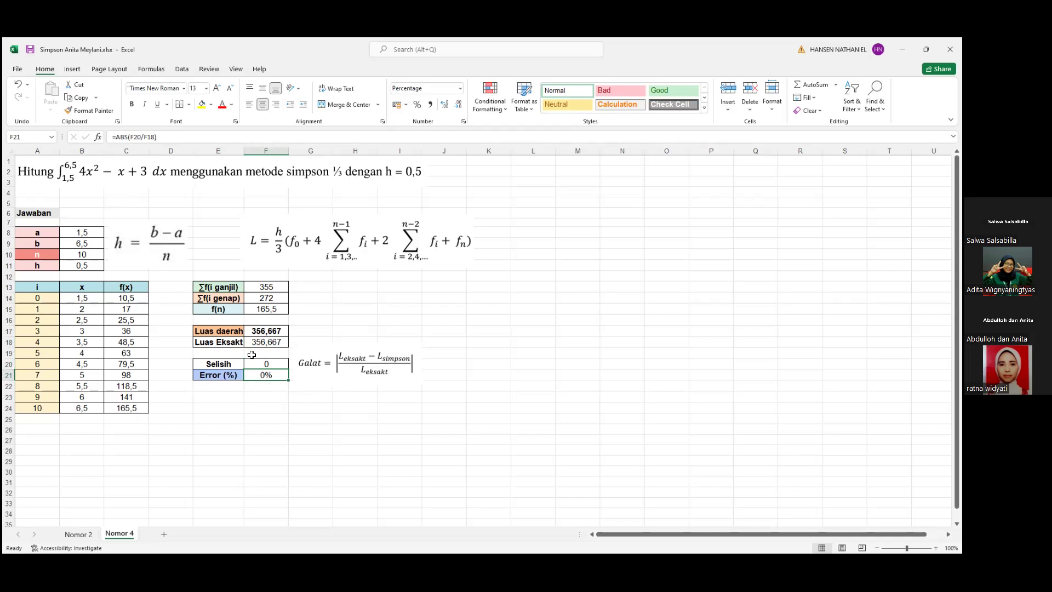
Format the range B12:F24 as Number with 10 decimal places
{"action": "left_click_drag", "start_coordinate": [27, 285], "coordinate": [276, 420]}
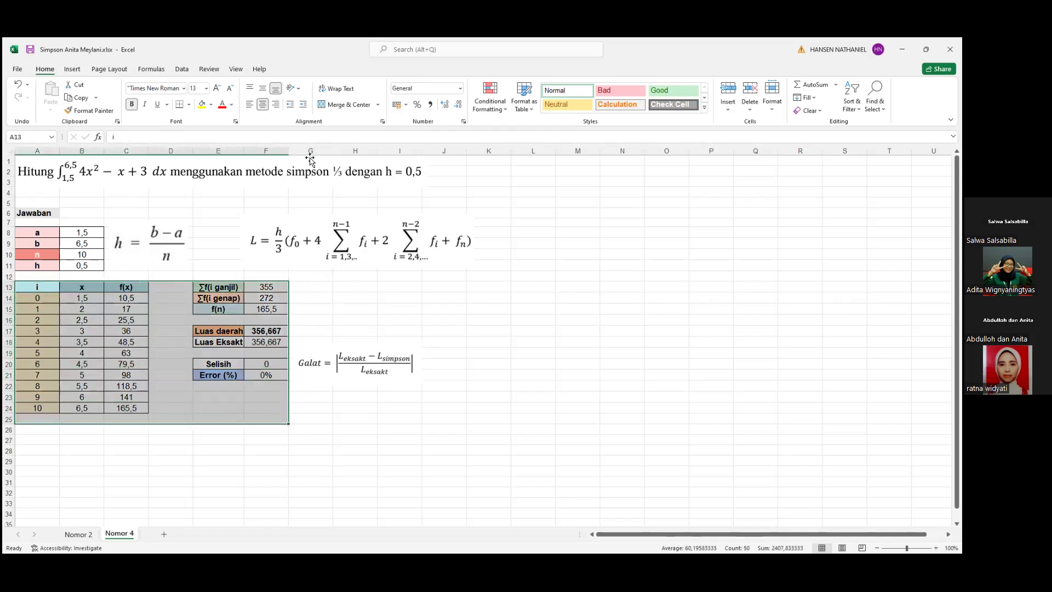
{"action": "left_click_drag", "start_coordinate": [82, 275], "coordinate": [280, 412]}
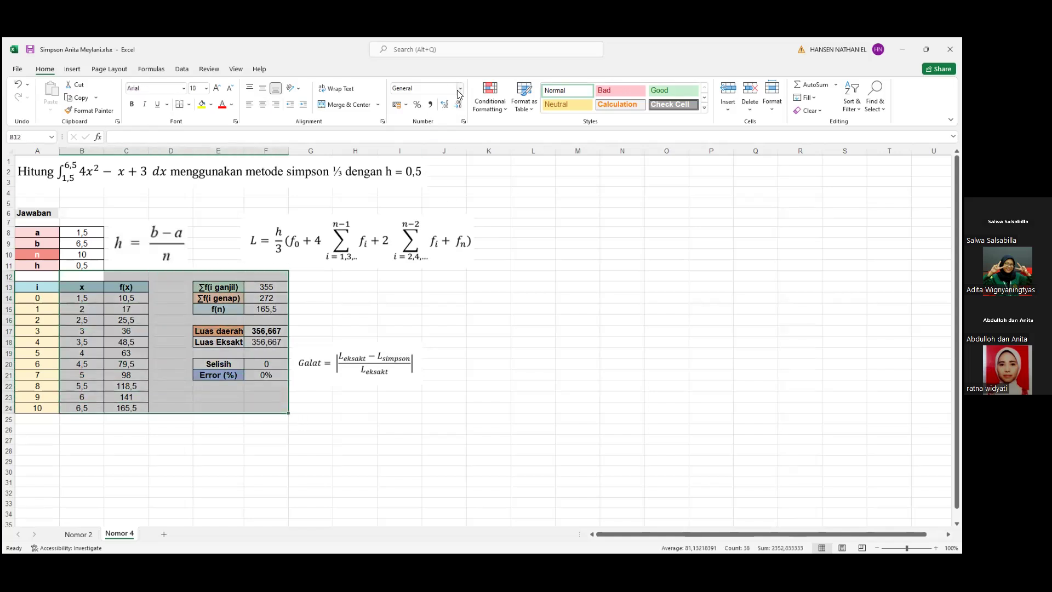
{"action": "left_click", "coordinate": [459, 93]}
{"action": "left_click", "coordinate": [442, 370]}
{"action": "left_click", "coordinate": [146, 209]}
{"action": "left_click", "coordinate": [242, 226]}
{"action": "type", "text": "1"}
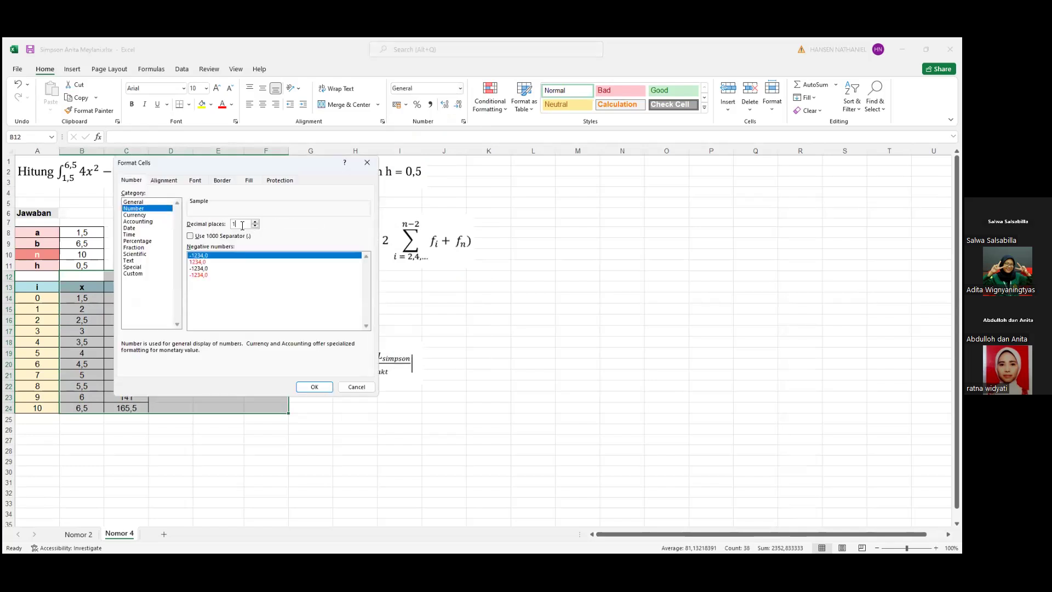
{"action": "type", "text": "0"}
{"action": "left_click", "coordinate": [314, 387]}
Format the error value in F21 as a percentage and look over the x and f(x) columns
{"action": "left_click", "coordinate": [320, 377]}
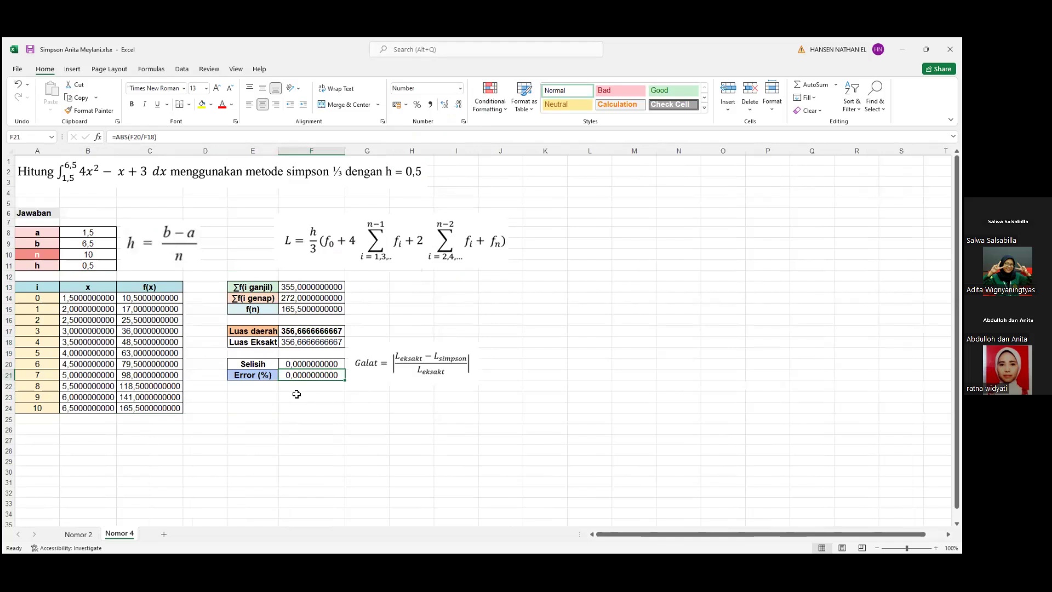
{"action": "left_click", "coordinate": [418, 105]}
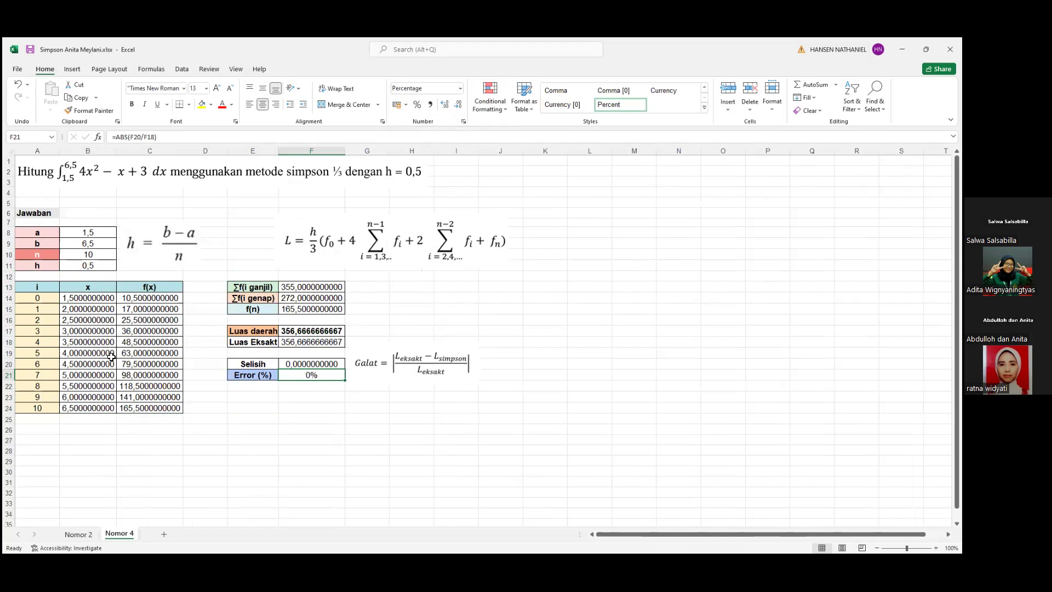
{"action": "left_click", "coordinate": [92, 291]}
{"action": "left_click_drag", "start_coordinate": [92, 300], "coordinate": [94, 411]}
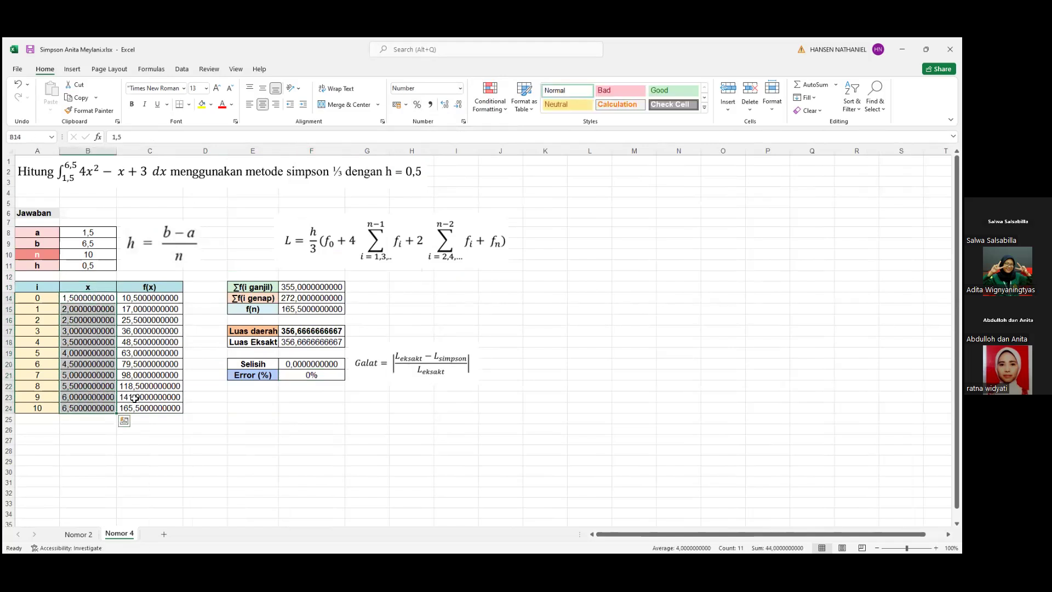
{"action": "left_click", "coordinate": [142, 388]}
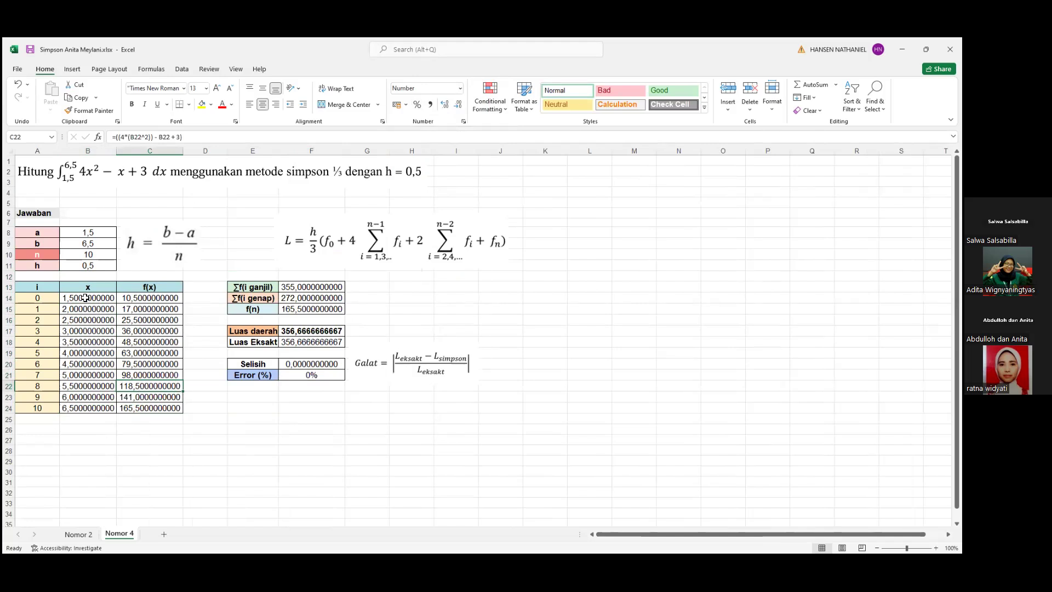
{"action": "left_click", "coordinate": [145, 410]}
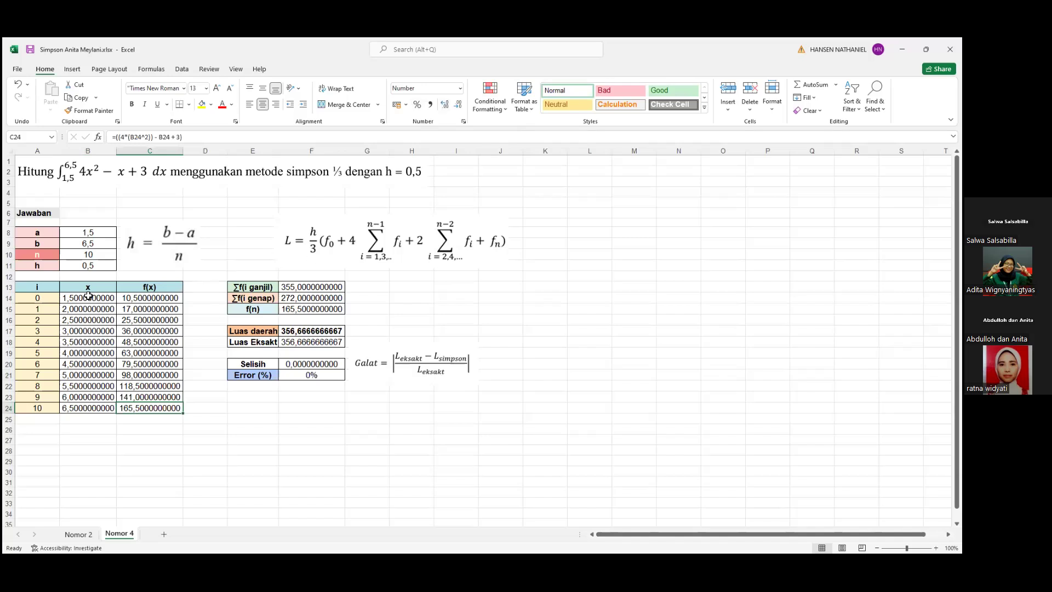
Reduce the values in B13:F24 to one decimal place
{"action": "left_click_drag", "start_coordinate": [98, 297], "coordinate": [329, 408]}
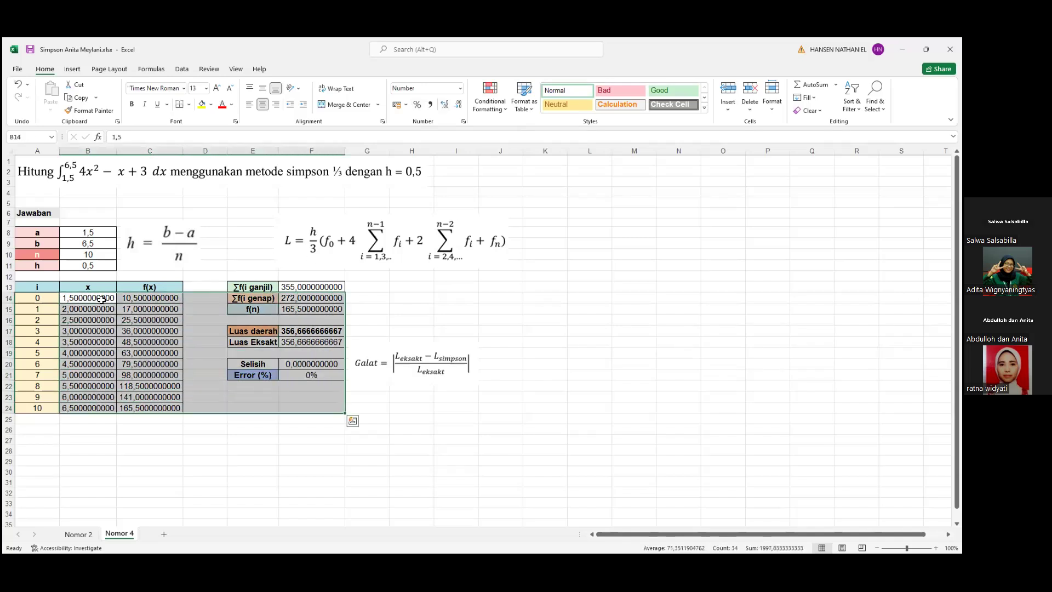
{"action": "left_click_drag", "start_coordinate": [98, 287], "coordinate": [329, 408]}
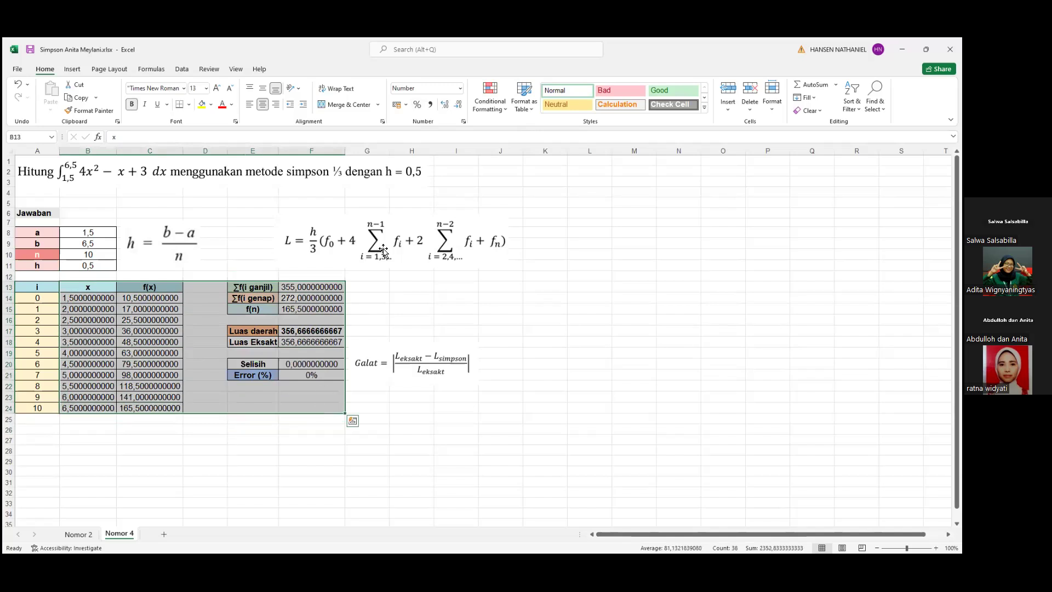
{"action": "left_click", "coordinate": [446, 105]}
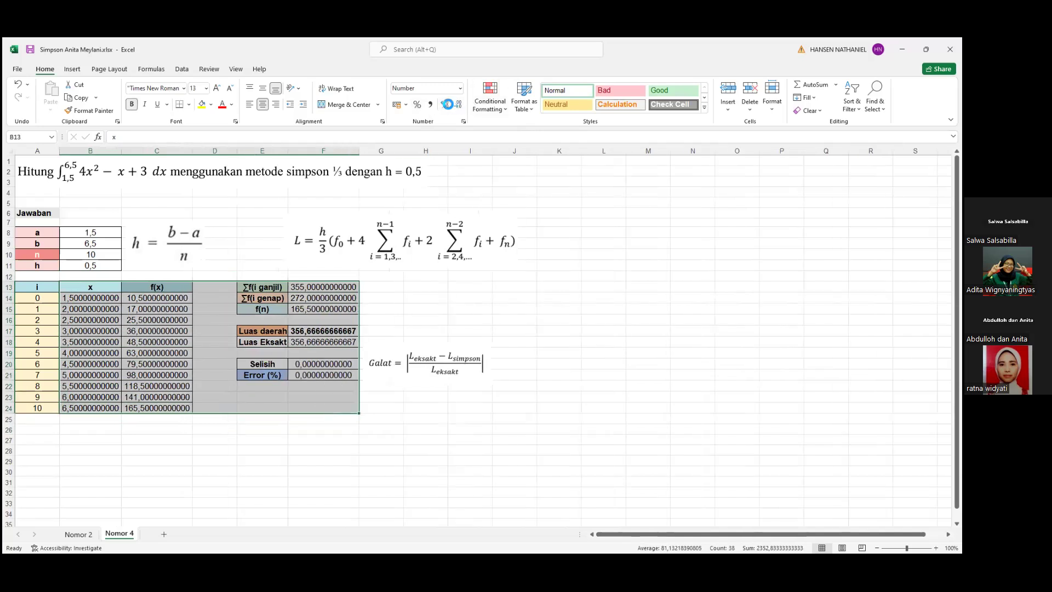
{"action": "left_click", "coordinate": [456, 105]}
{"action": "left_click", "coordinate": [455, 104]}
{"action": "left_click", "coordinate": [456, 105]}
{"action": "left_click", "coordinate": [456, 105]}
{"action": "left_click", "coordinate": [455, 105]}
{"action": "left_click", "coordinate": [456, 104]}
{"action": "left_click", "coordinate": [455, 105]}
{"action": "left_click", "coordinate": [455, 105]}
{"action": "left_click", "coordinate": [455, 105]}
{"action": "left_click", "coordinate": [455, 105]}
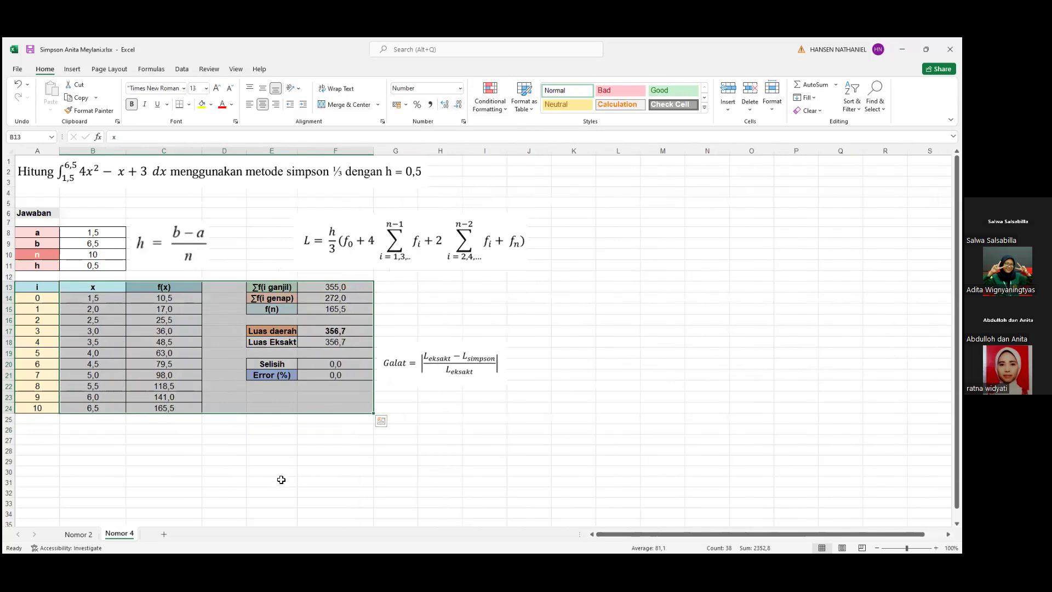
{"action": "left_click", "coordinate": [277, 481]}
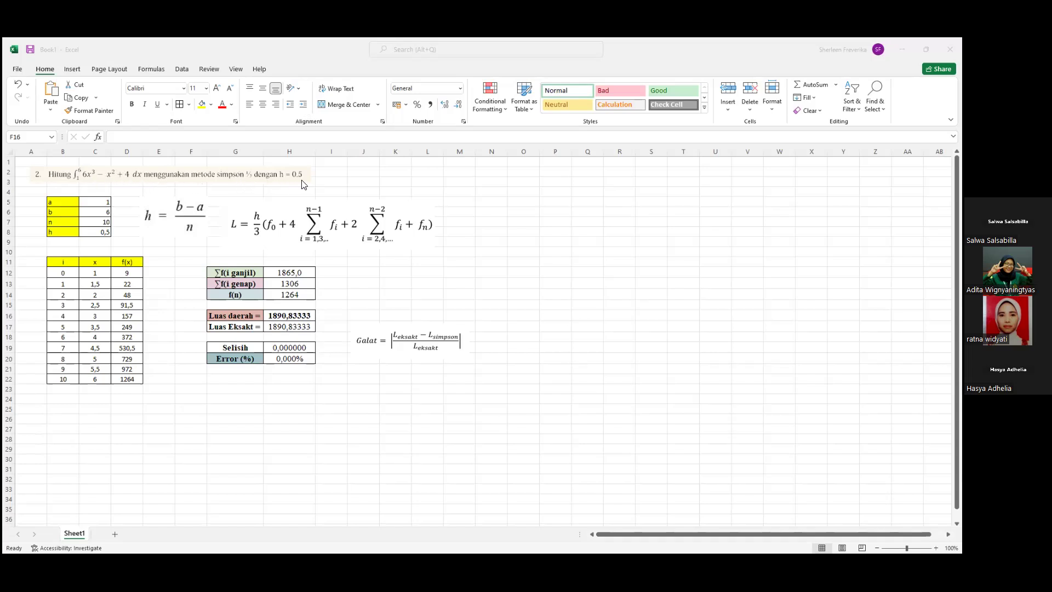
Inspect a, b and the n formula in C5:C7, and move the h formula picture slightly down
{"action": "left_click", "coordinate": [101, 201]}
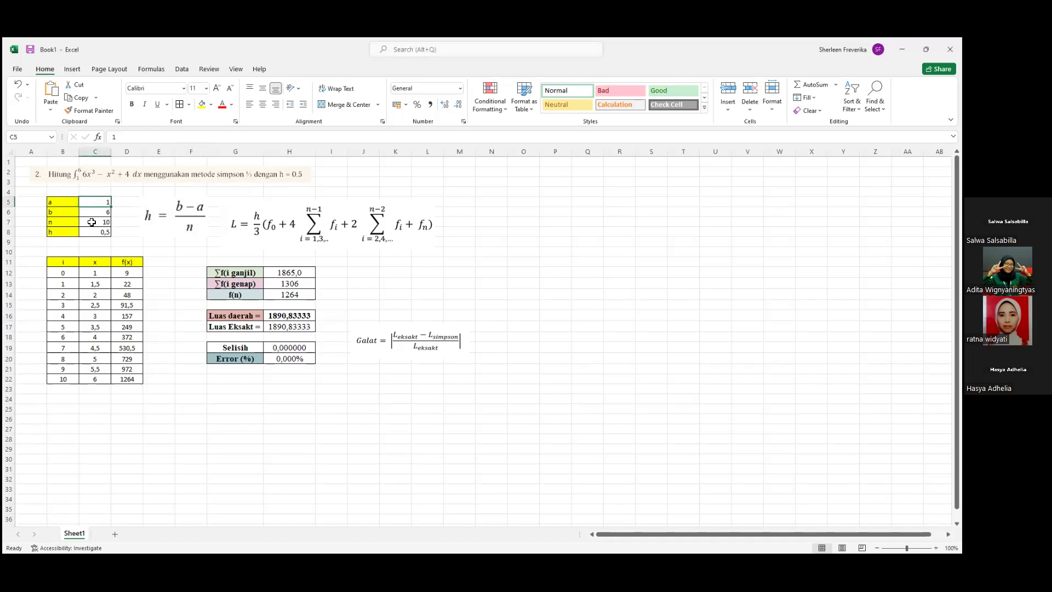
{"action": "left_click", "coordinate": [100, 214]}
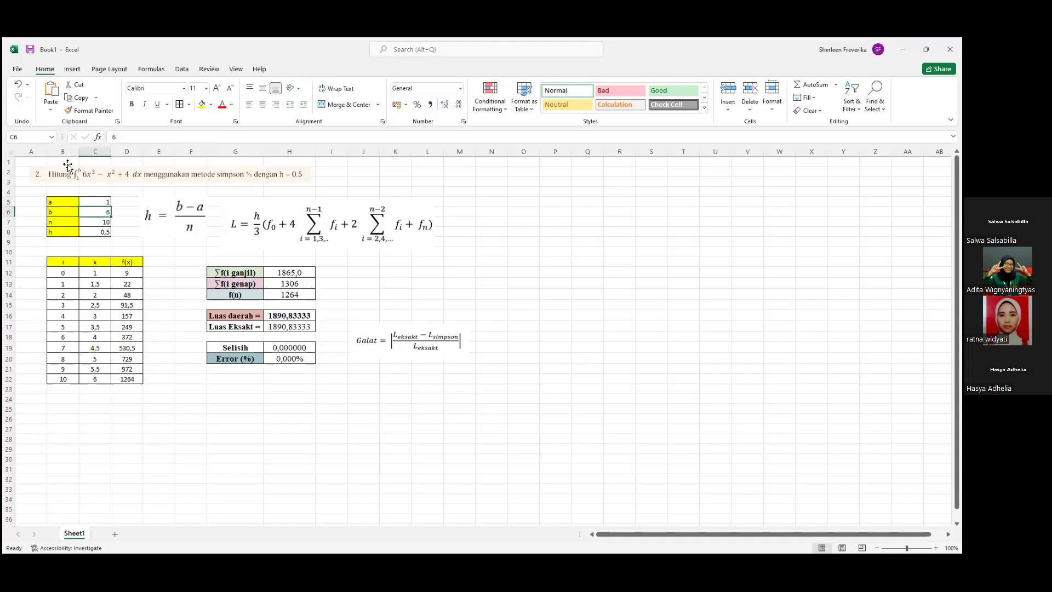
{"action": "left_click", "coordinate": [104, 222]}
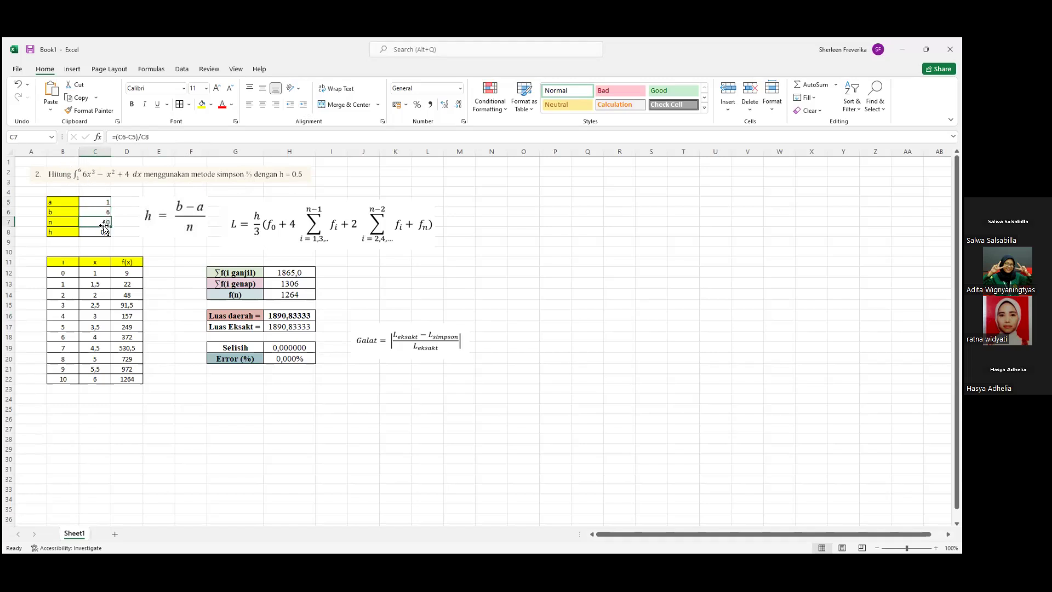
{"action": "left_click", "coordinate": [157, 225]}
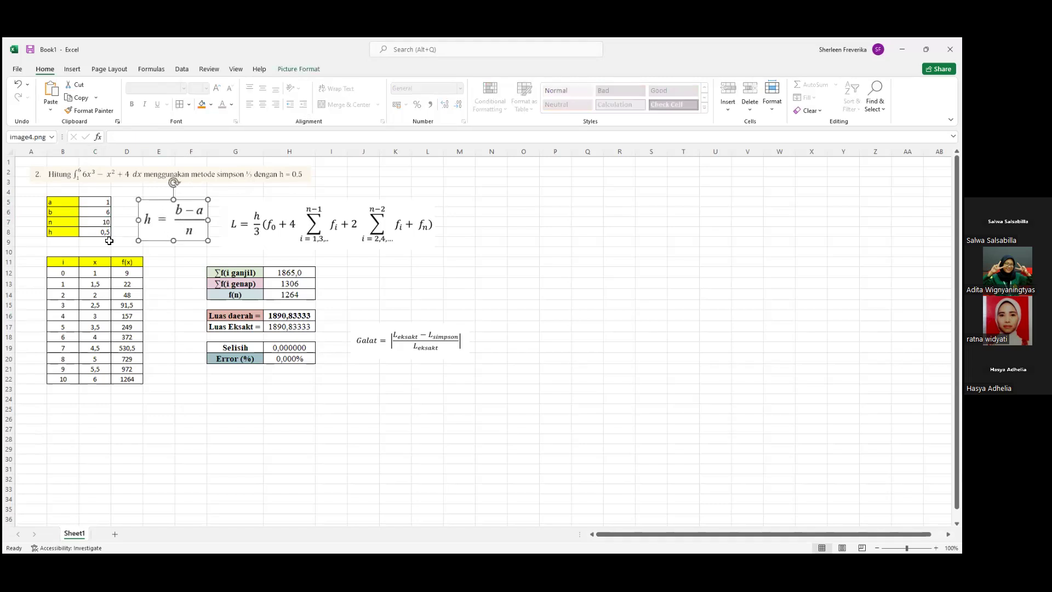
{"action": "left_click", "coordinate": [103, 222]}
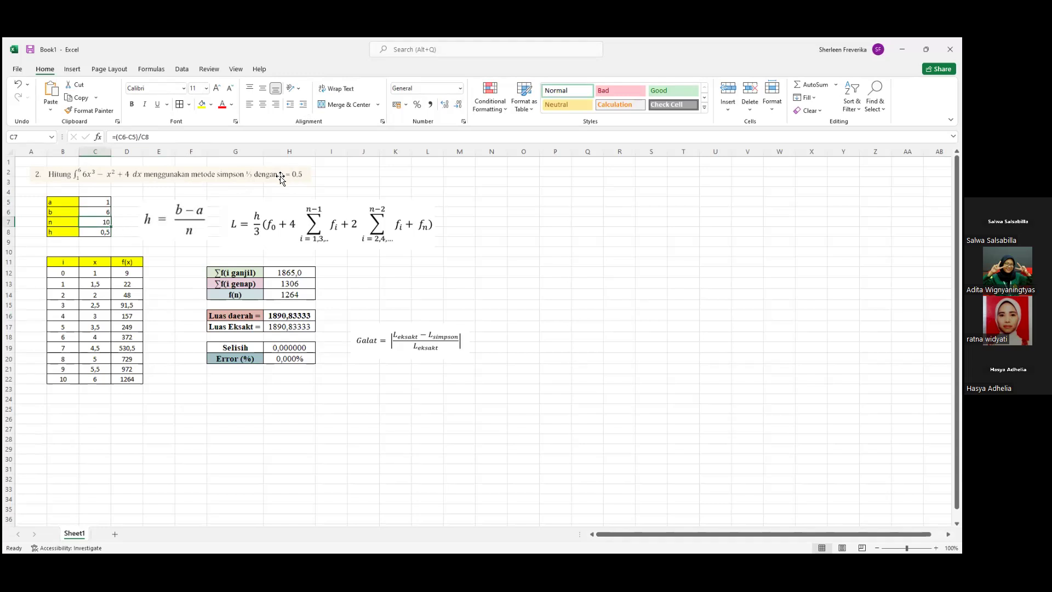
Examine the i and x values at the start of the table and the f(x) formula in D12
{"action": "left_click", "coordinate": [73, 264]}
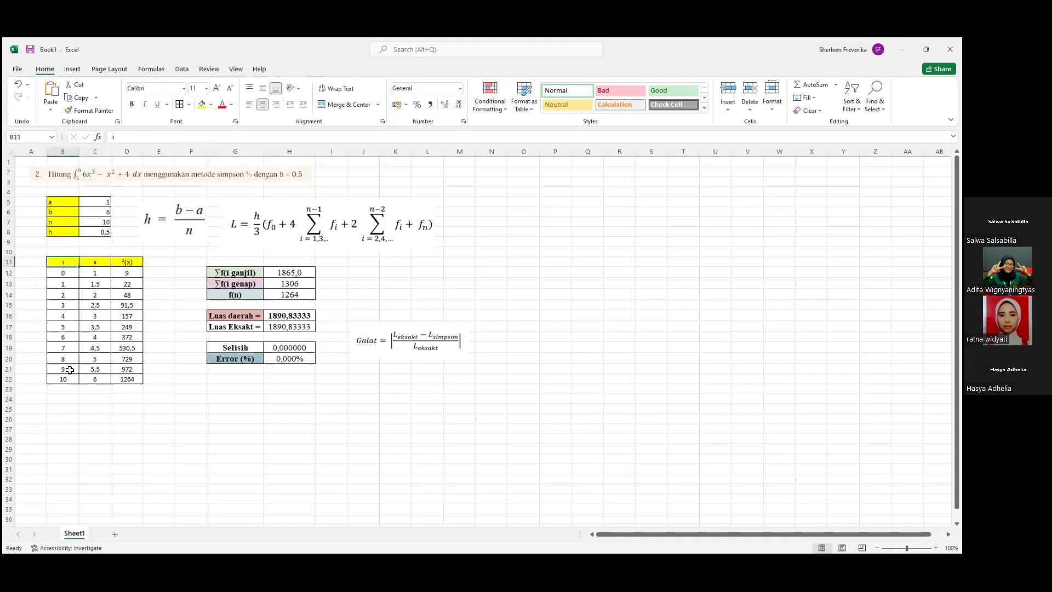
{"action": "left_click", "coordinate": [65, 271]}
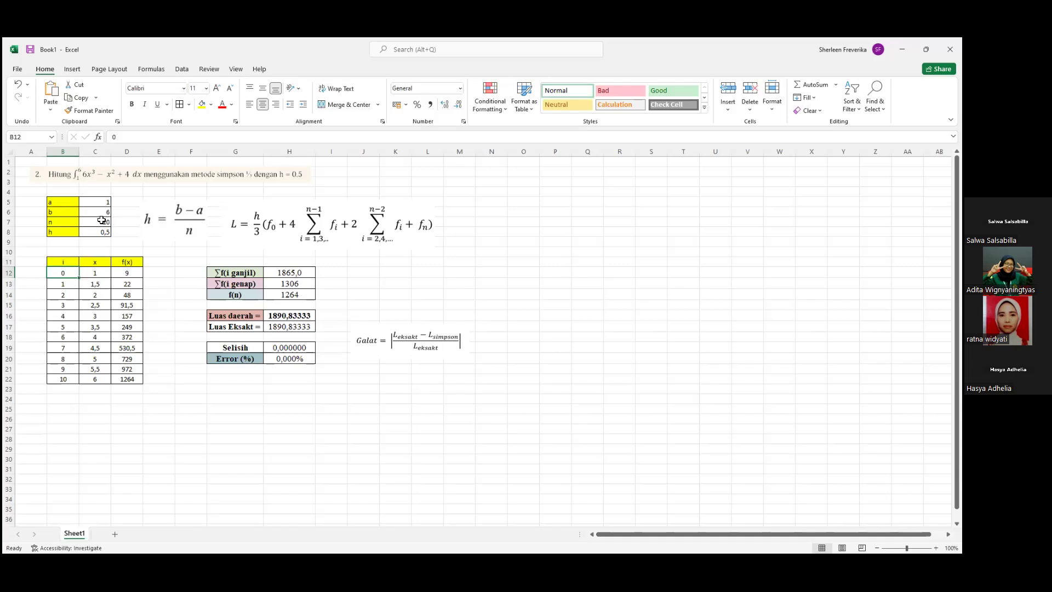
{"action": "left_click", "coordinate": [96, 273]}
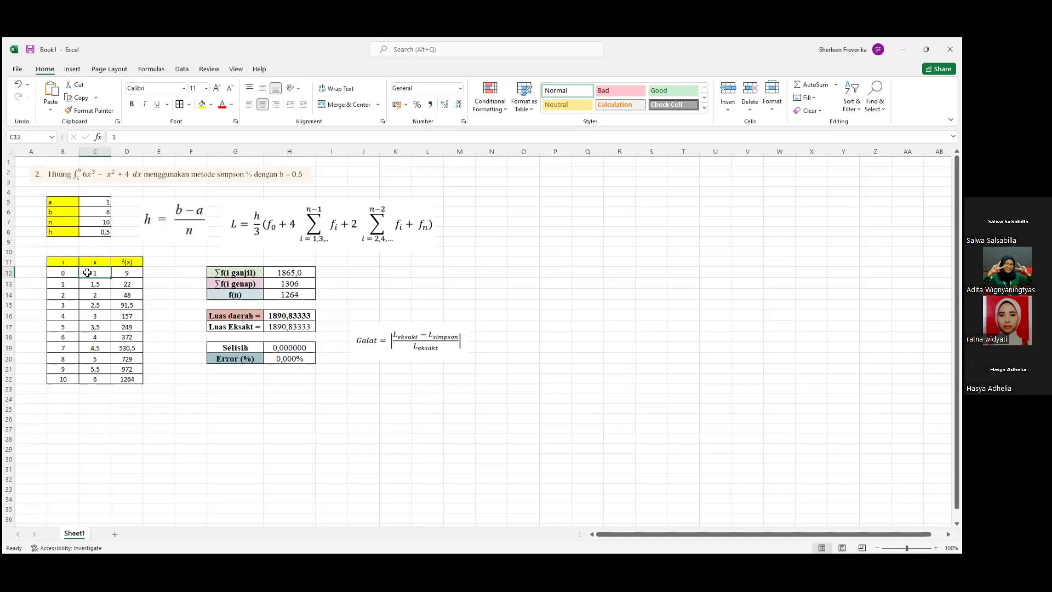
{"action": "left_click", "coordinate": [131, 274]}
{"action": "left_click", "coordinate": [102, 272]}
{"action": "left_click", "coordinate": [127, 273]}
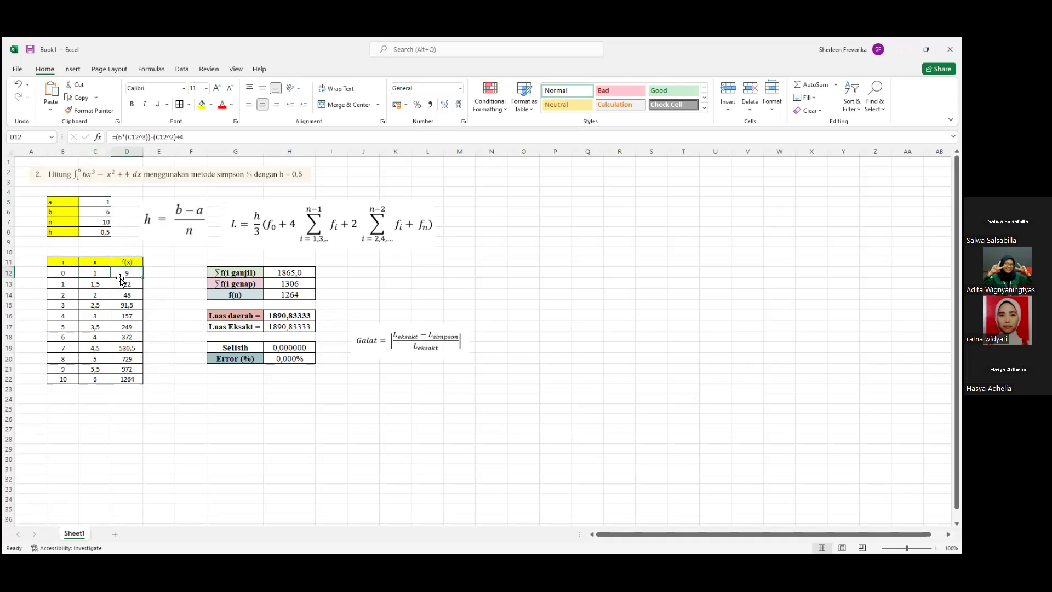
{"action": "left_click", "coordinate": [101, 272]}
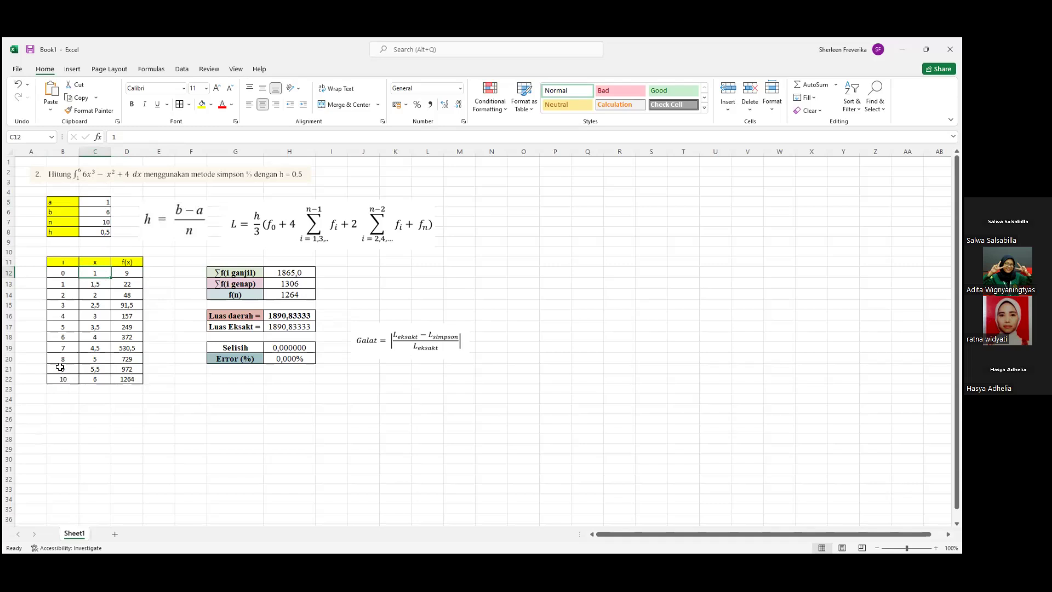
Inspect the formulas for the odd-index sum in H12, the even-index sum in H13 and f(n) in H14
{"action": "left_click", "coordinate": [218, 272]}
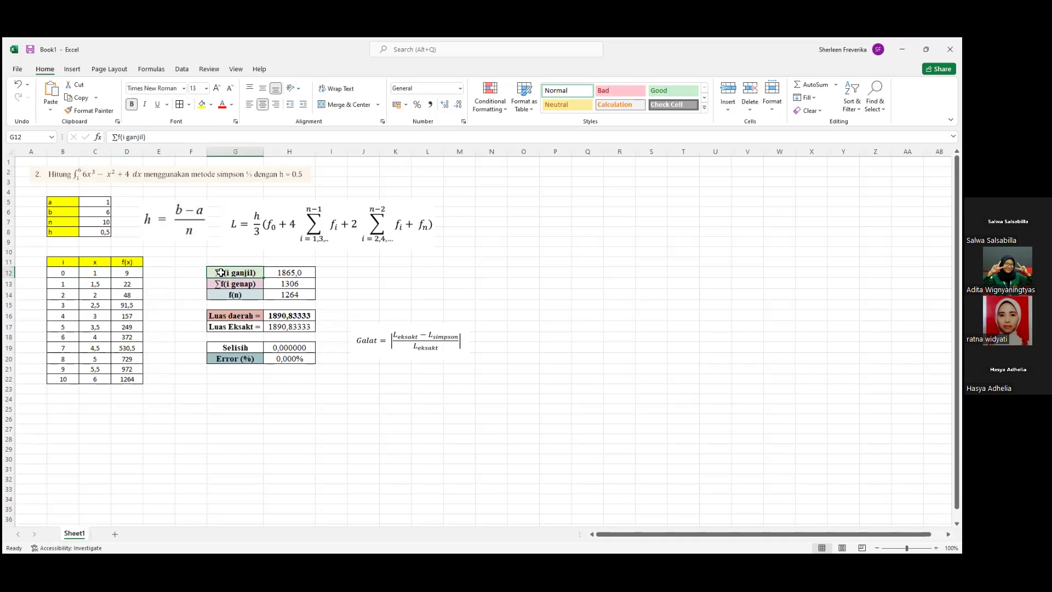
{"action": "left_click", "coordinate": [302, 271]}
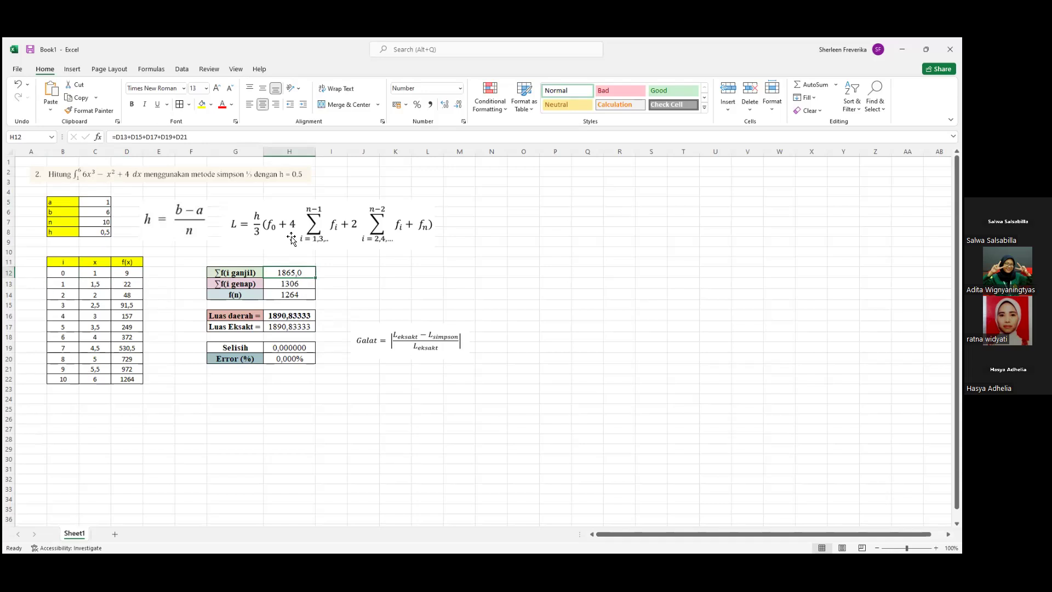
{"action": "key", "text": "F2"}
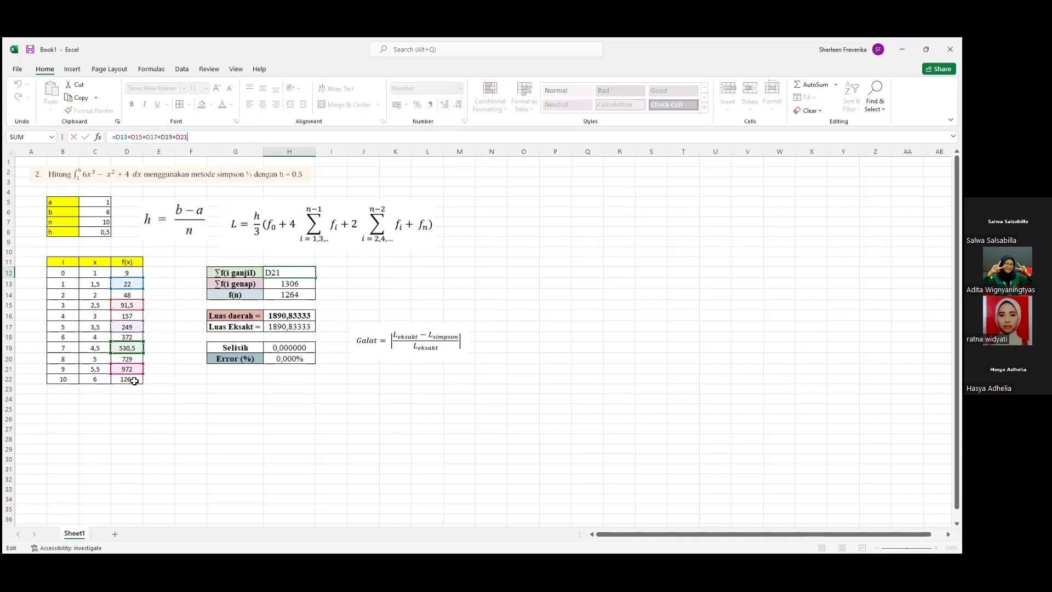
{"action": "left_click", "coordinate": [297, 283]}
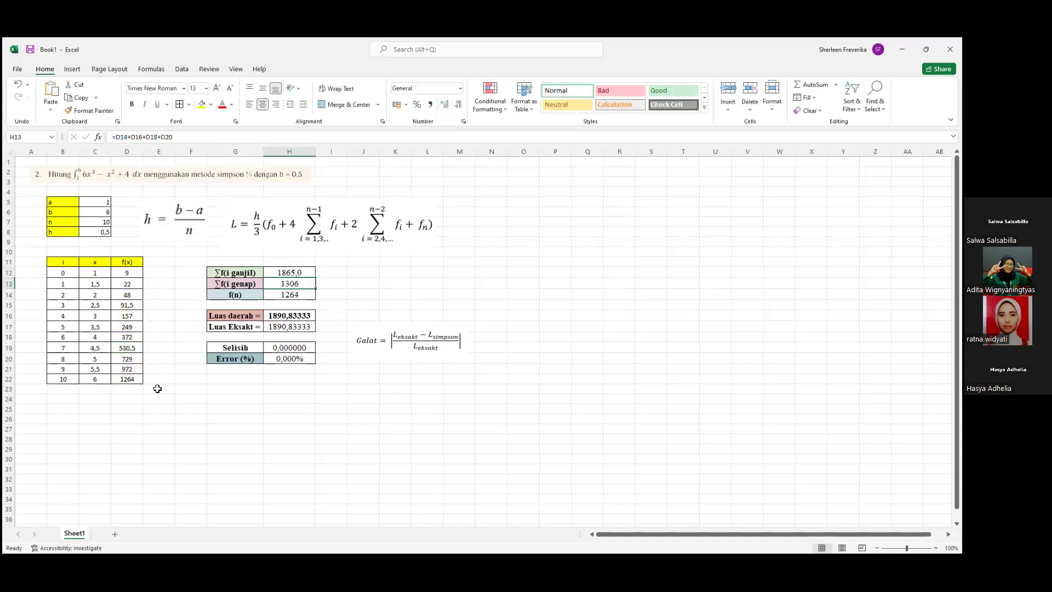
{"action": "left_click", "coordinate": [299, 296]}
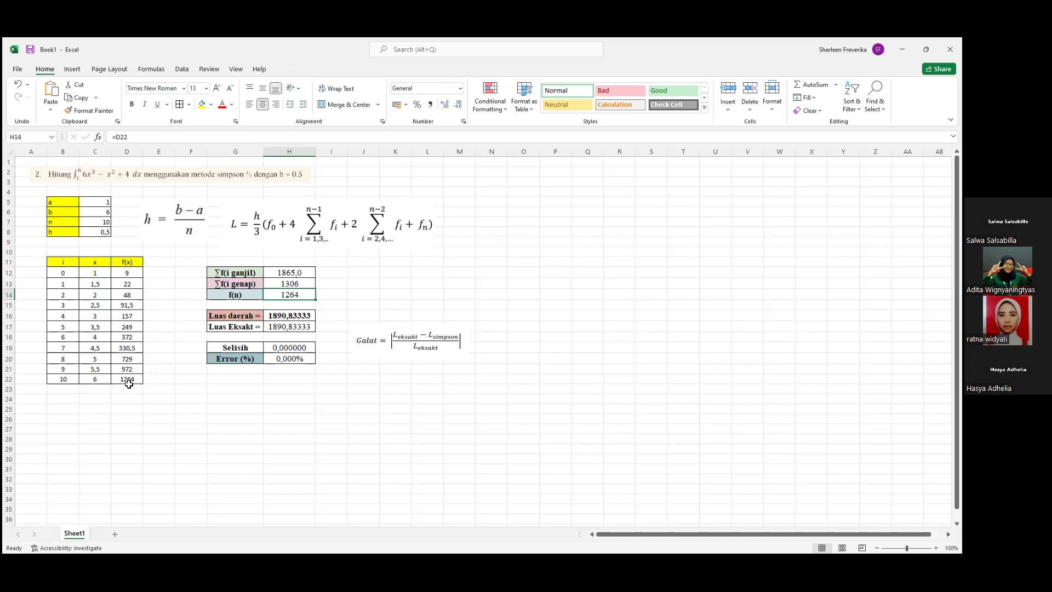
Inspect the Simpson area formula in H16 and move the Simpson formula picture slightly up and to the right
{"action": "left_click", "coordinate": [301, 319]}
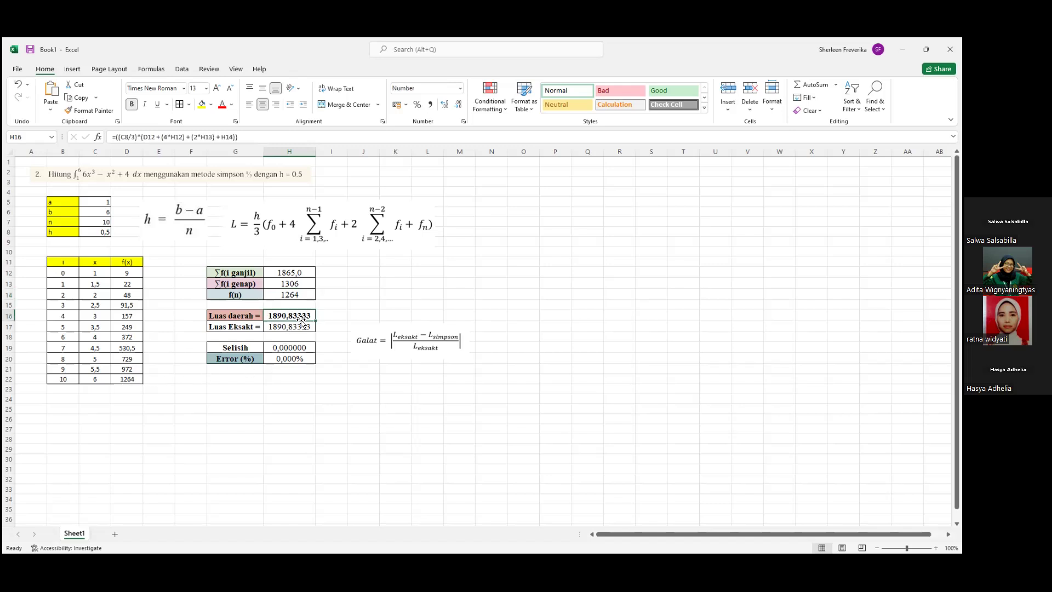
{"action": "key", "text": "F2"}
{"action": "left_click_drag", "start_coordinate": [352, 224], "coordinate": [362, 217]}
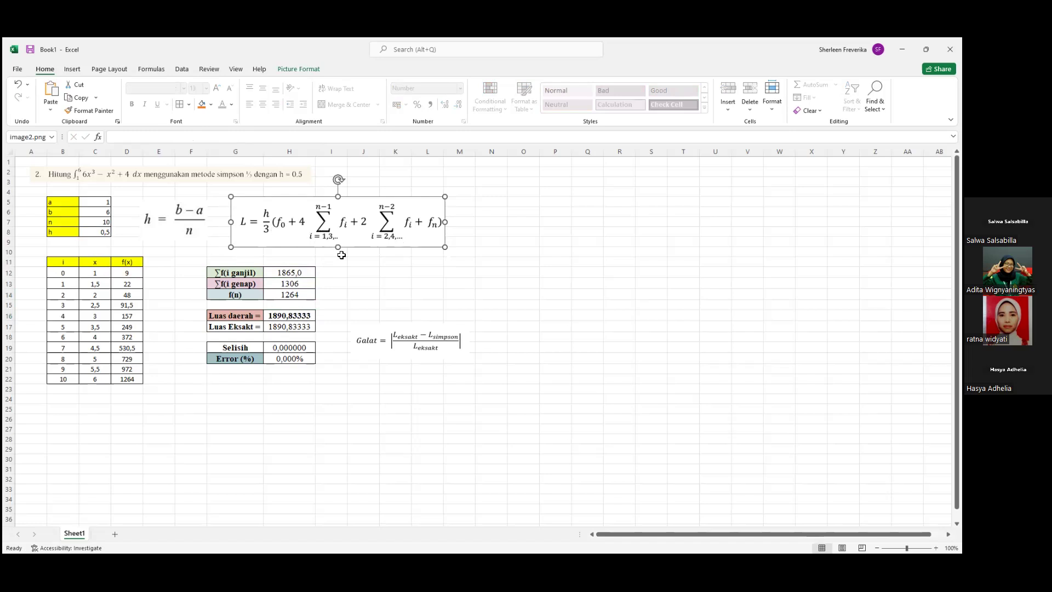
Inspect the odd-index sum formula in H12 and trace the f(n) value in H14 to its source cell
{"action": "left_click", "coordinate": [304, 273]}
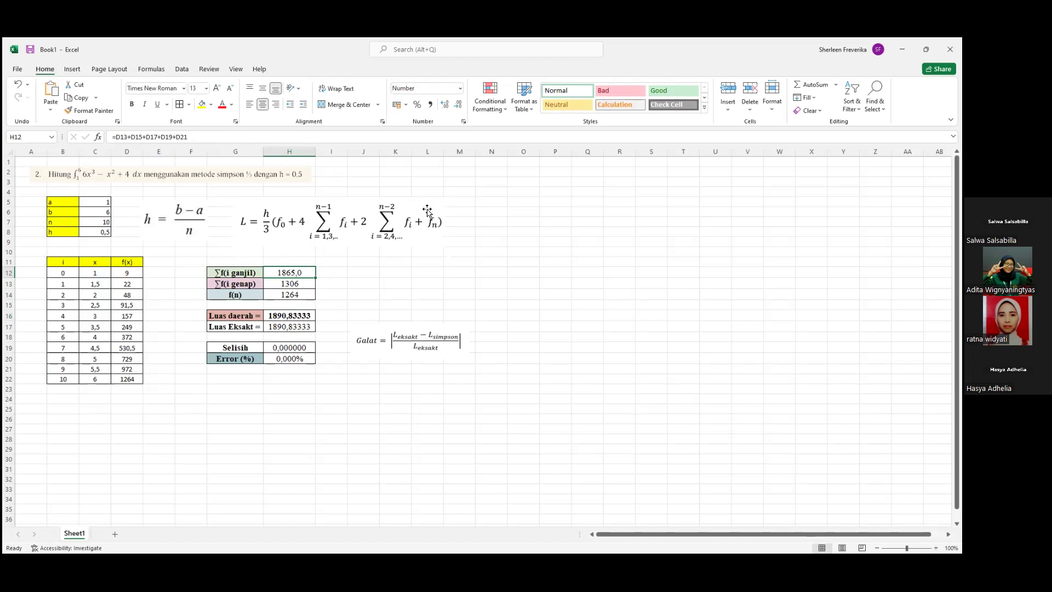
{"action": "double_click", "coordinate": [310, 295]}
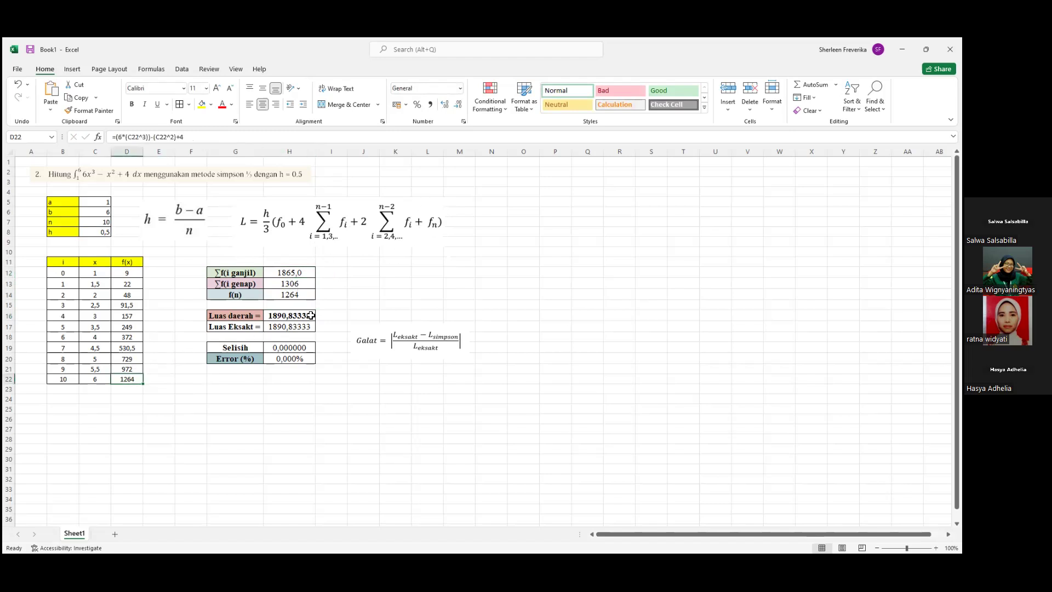
{"action": "key", "text": "Escape"}
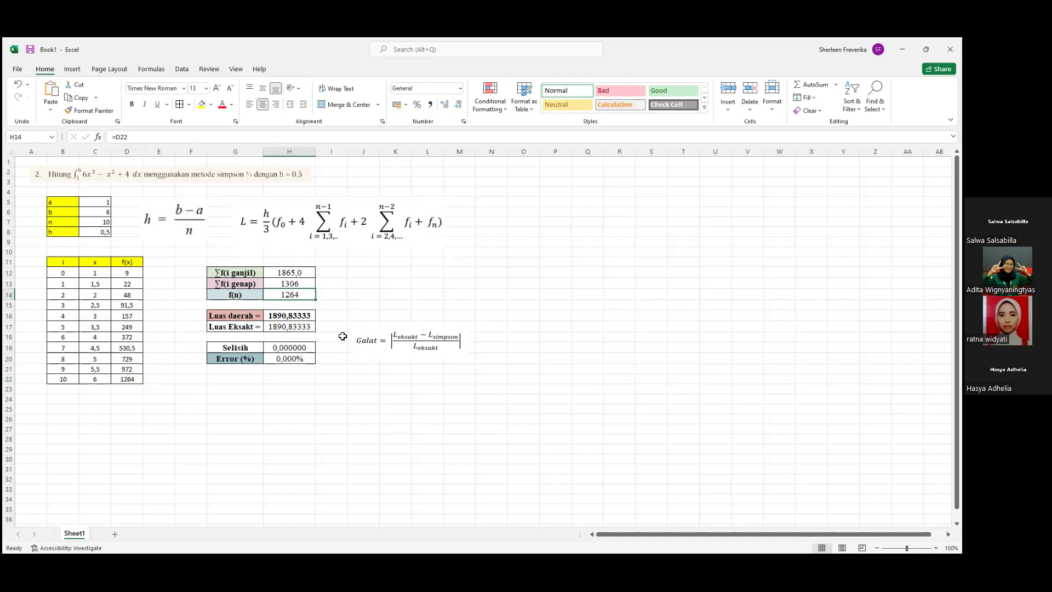
Inspect the Simpson area formula in H16, the exact area in H17 and the error formula in H20
{"action": "left_click", "coordinate": [305, 326]}
{"action": "key", "text": "Up"}
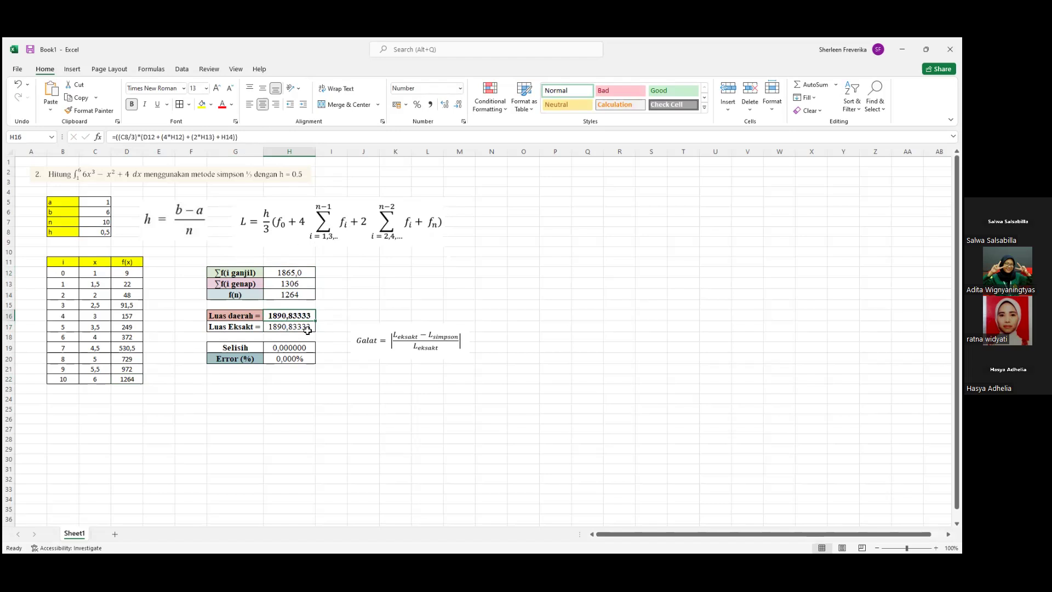
{"action": "left_click", "coordinate": [305, 329]}
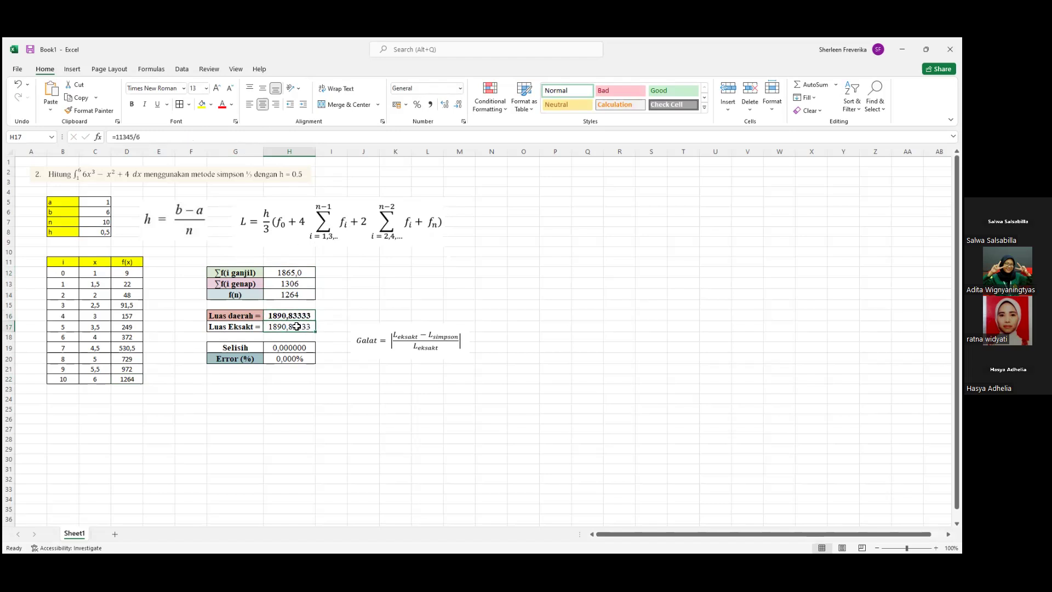
{"action": "left_click", "coordinate": [310, 348]}
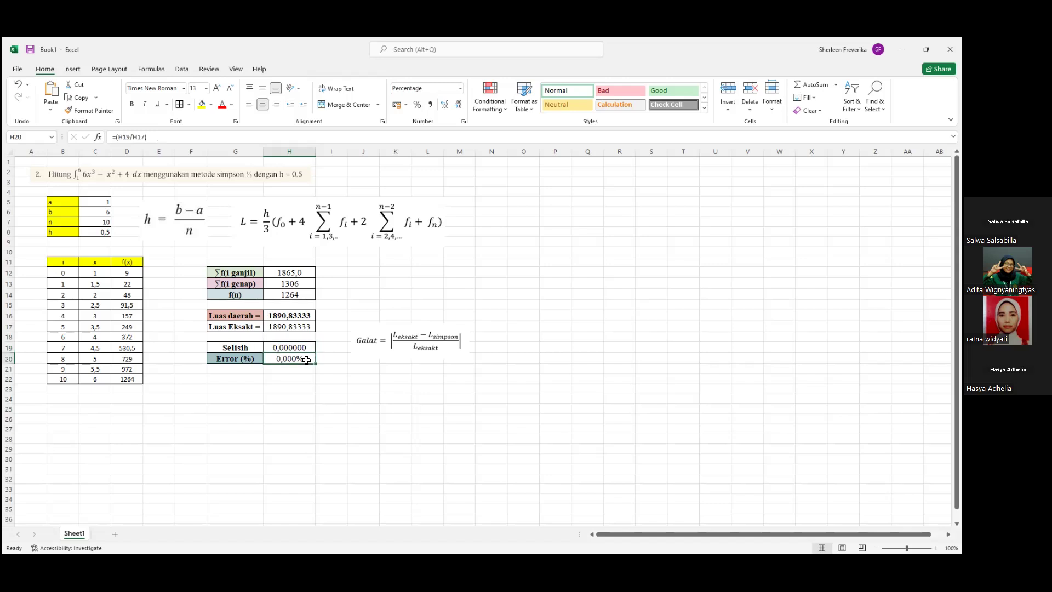
Move the Galat formula picture slightly to the left and down, closer to the results table, and deselect it
{"action": "left_click", "coordinate": [424, 346]}
{"action": "left_click_drag", "start_coordinate": [424, 345], "coordinate": [391, 340]}
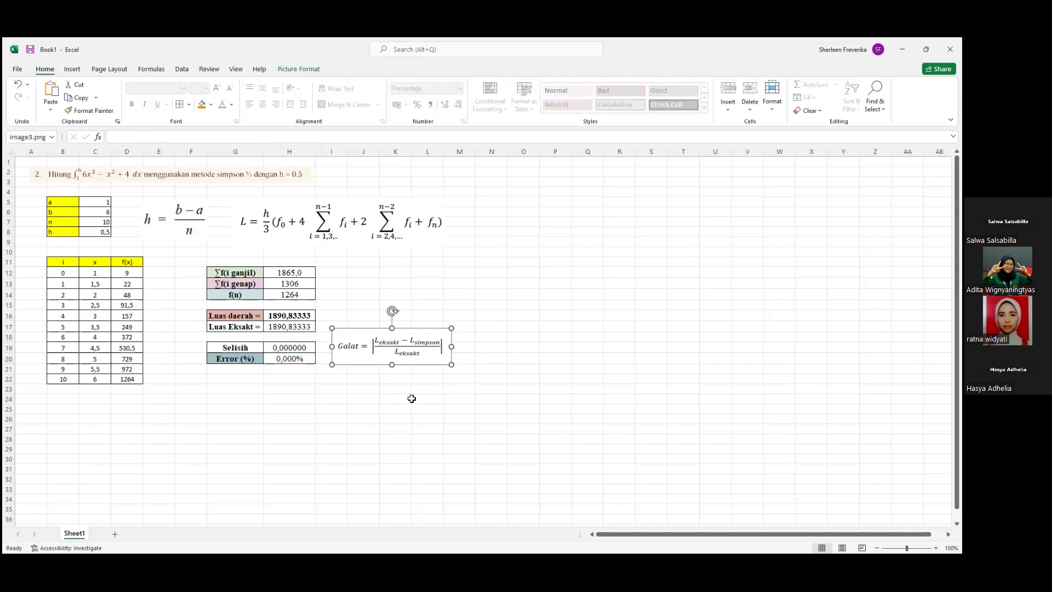
{"action": "left_click", "coordinate": [418, 408]}
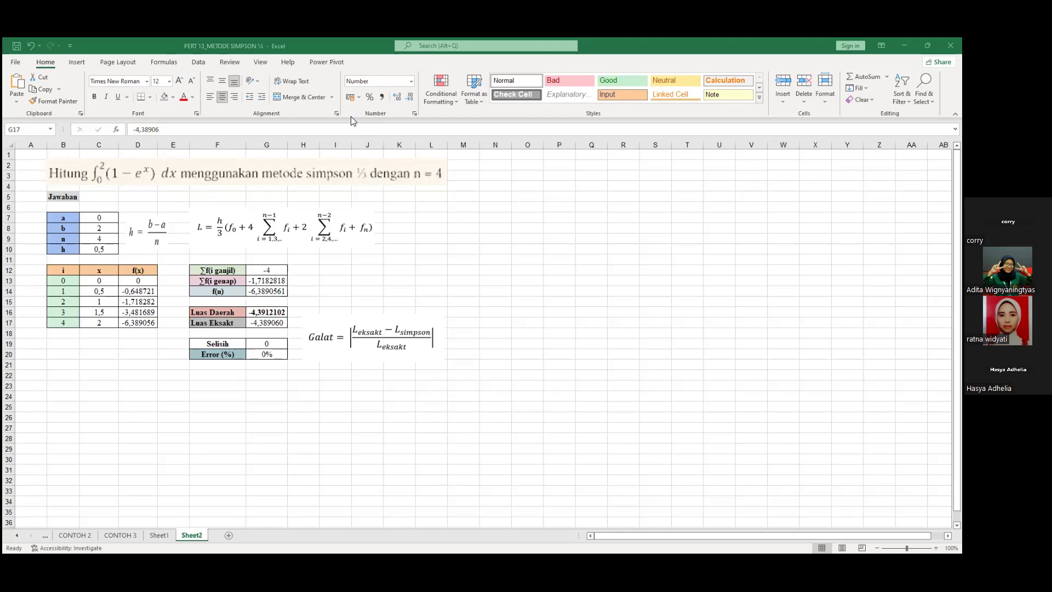
In the 1 − e^x workbook, inspect the a, b and n values in C7:C9 and the h formula in C10
{"action": "left_click", "coordinate": [98, 218]}
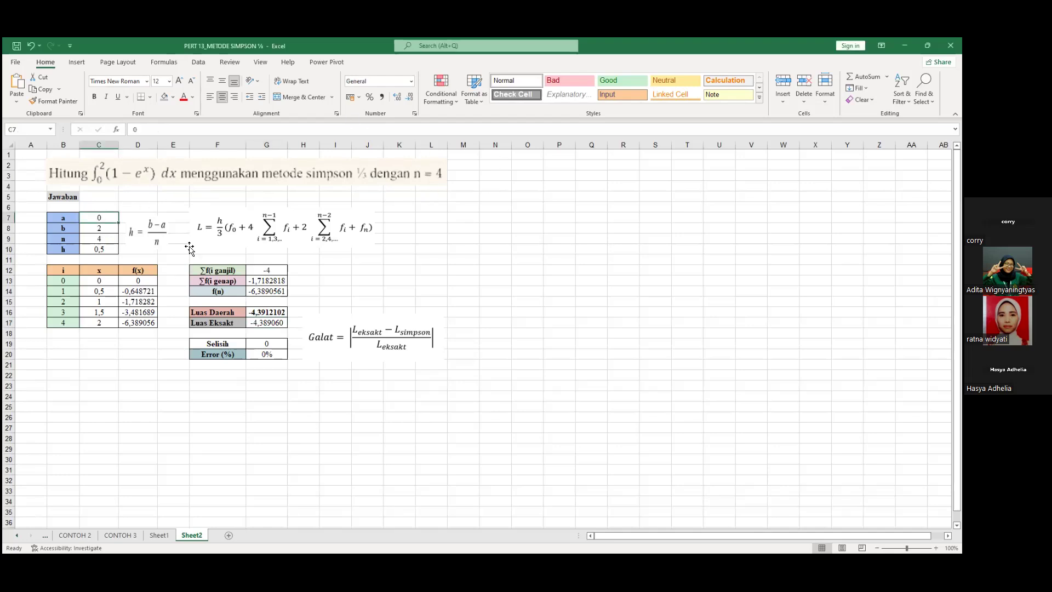
{"action": "left_click", "coordinate": [100, 229]}
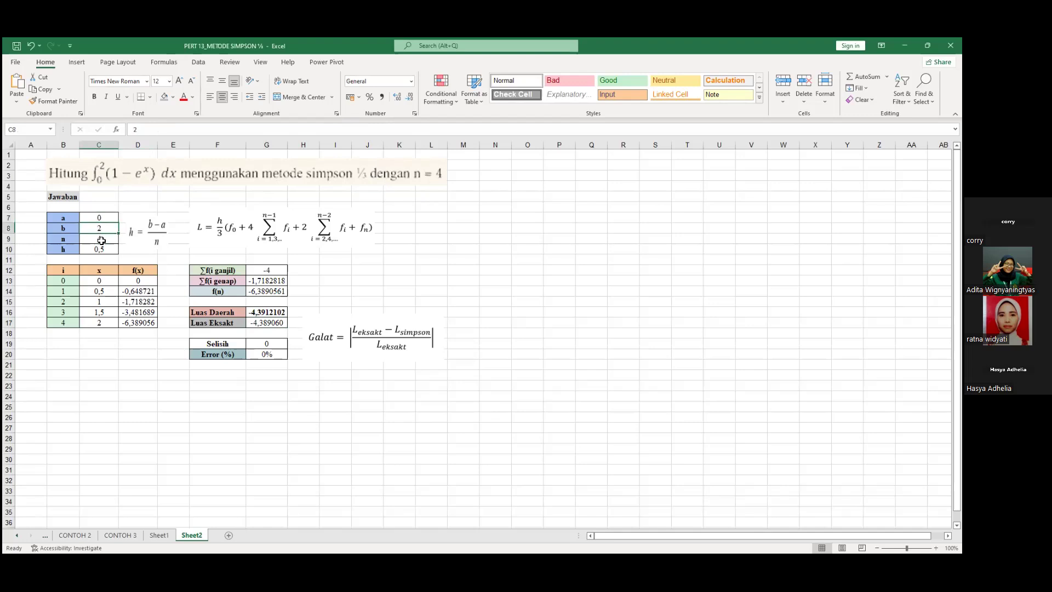
{"action": "left_click", "coordinate": [101, 240]}
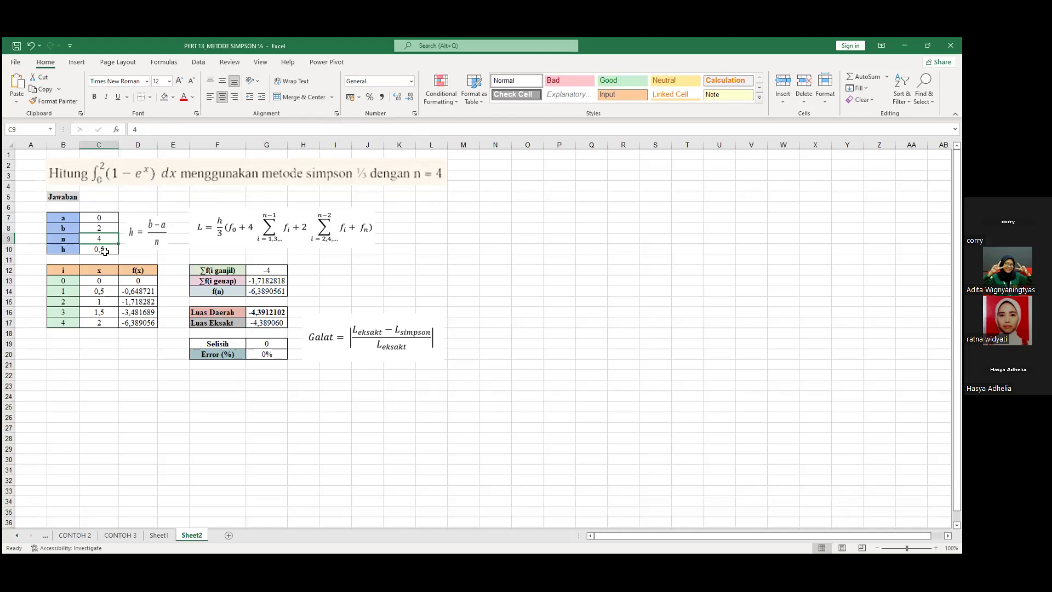
{"action": "left_click", "coordinate": [105, 251]}
{"action": "left_click", "coordinate": [128, 245]}
{"action": "left_click", "coordinate": [96, 249]}
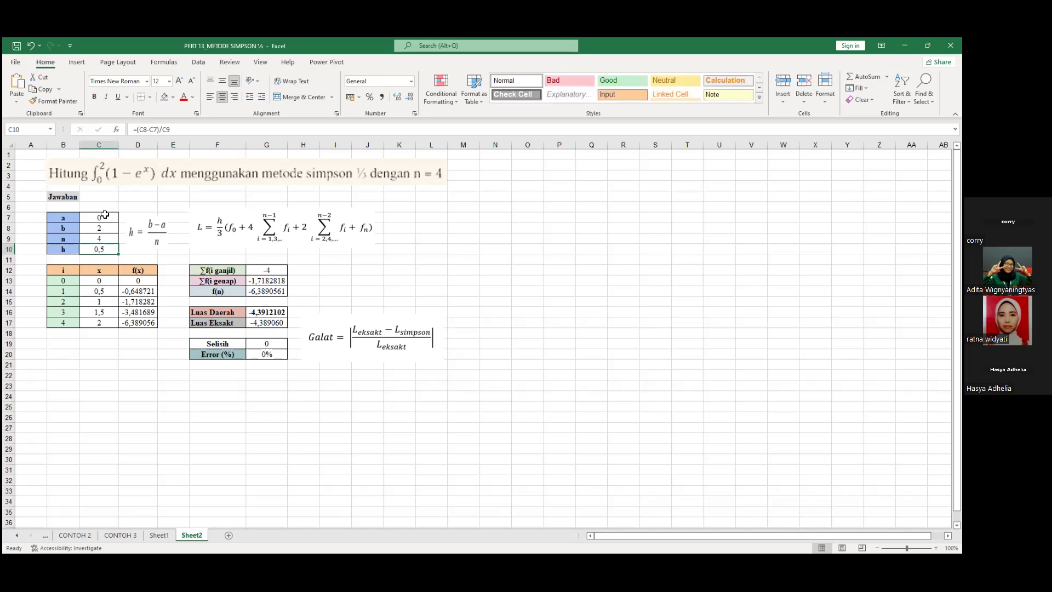
Examine the x values and their increment formula in C13:C17 and the f(x) formula in D14
{"action": "left_click", "coordinate": [102, 280]}
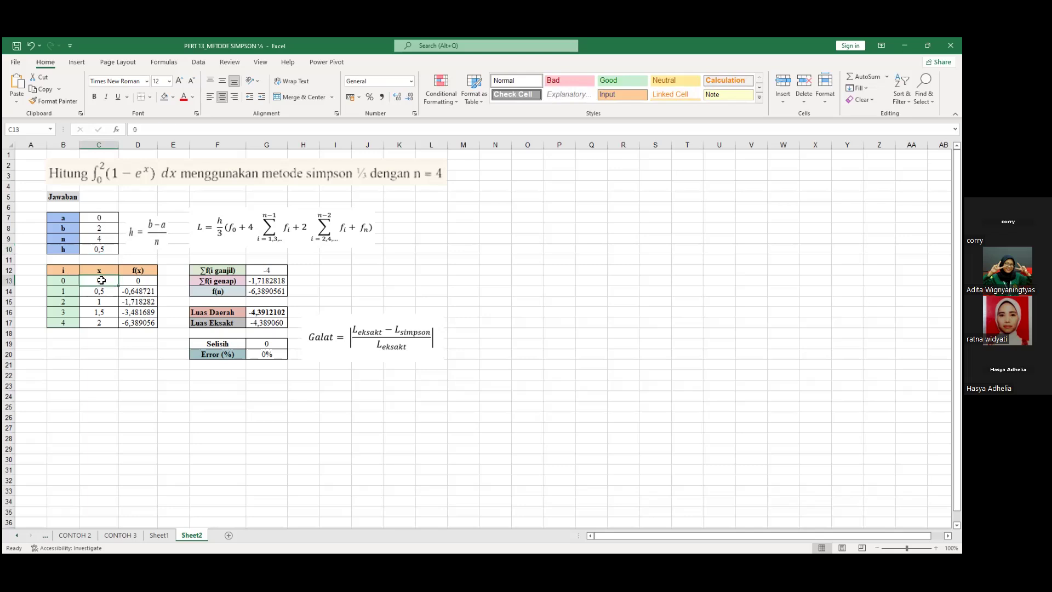
{"action": "left_click", "coordinate": [103, 322]}
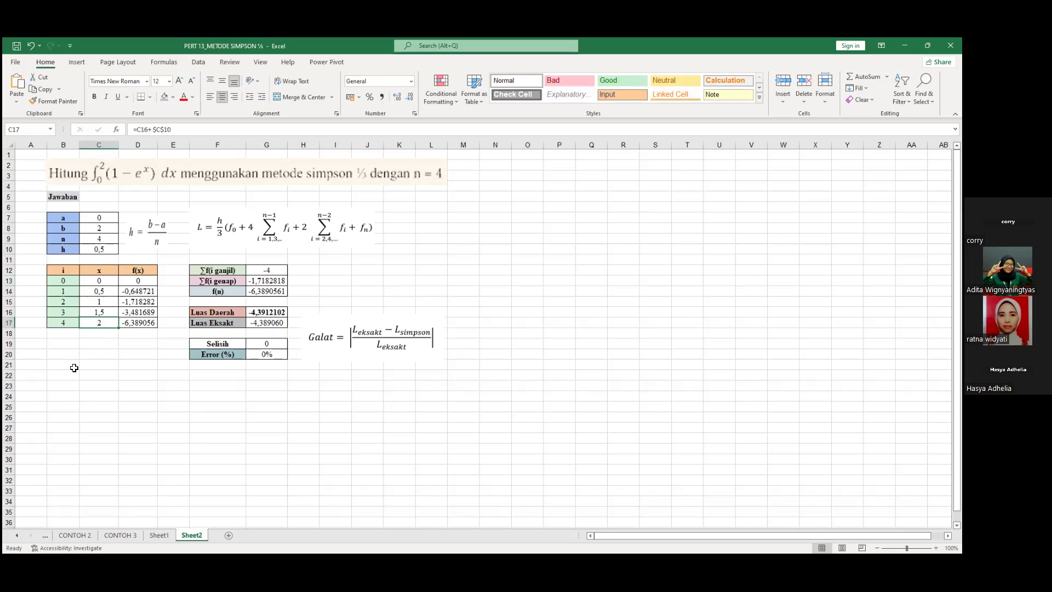
{"action": "left_click", "coordinate": [62, 322]}
{"action": "left_click", "coordinate": [107, 281]}
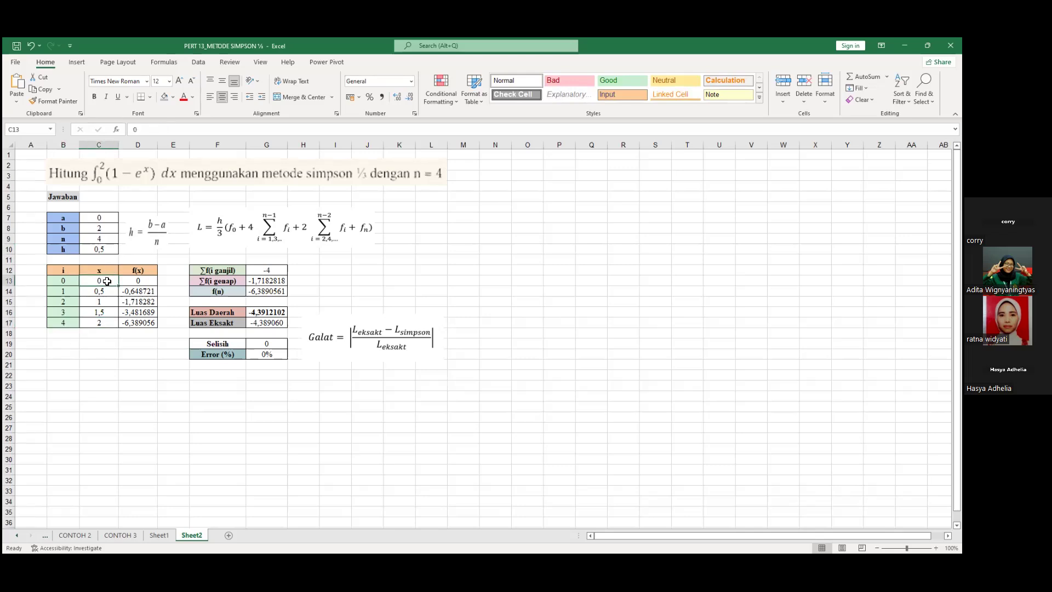
{"action": "left_click", "coordinate": [108, 294]}
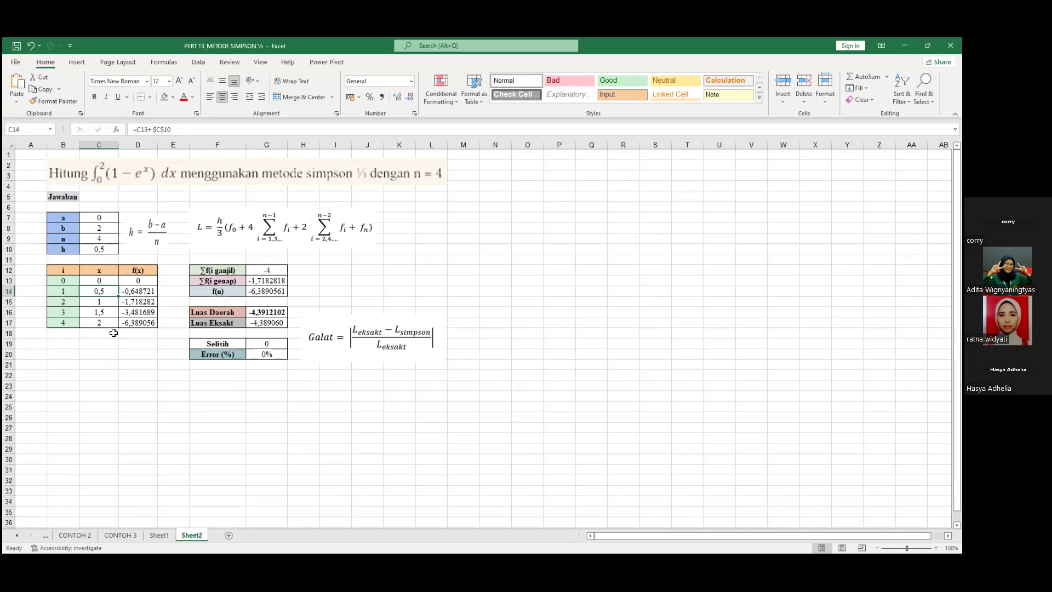
{"action": "left_click", "coordinate": [137, 293]}
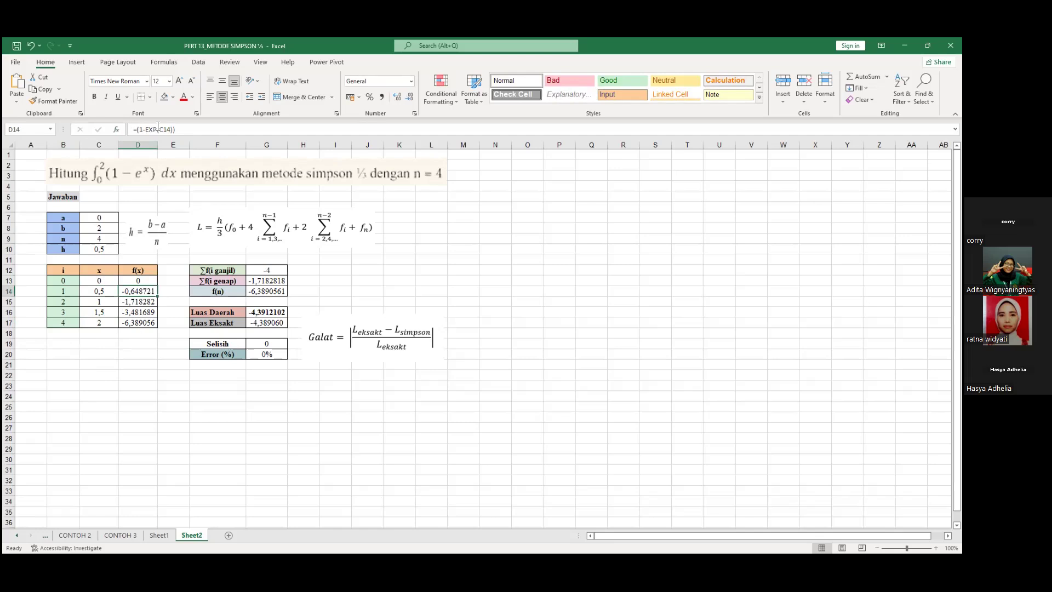
Inspect the formulas for the odd-index sum in G12, the even-index sum in G13 and f(n) in G14
{"action": "left_click", "coordinate": [270, 273]}
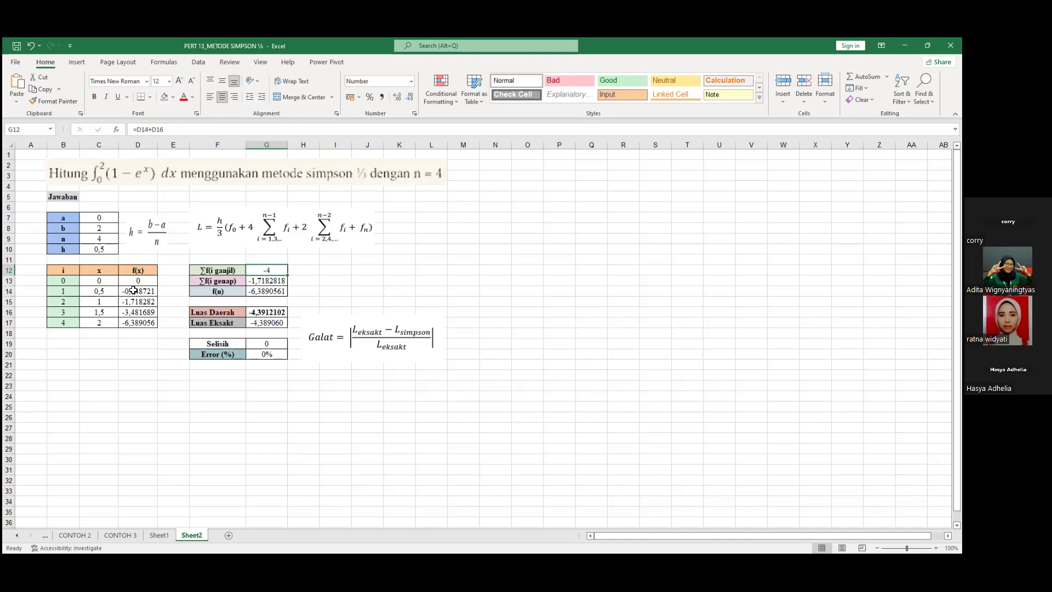
{"action": "left_click", "coordinate": [251, 282]}
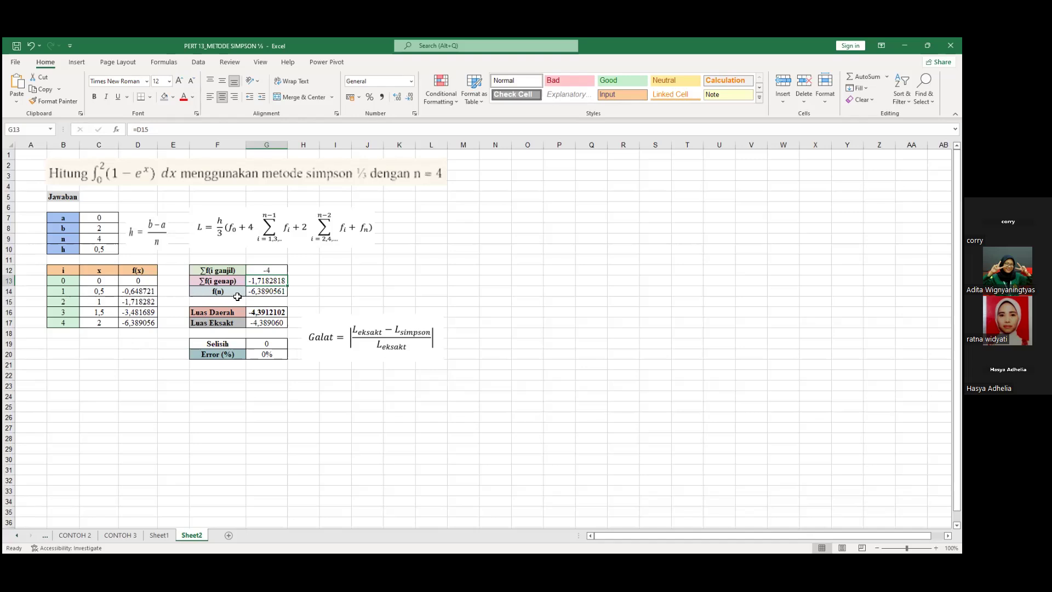
{"action": "left_click", "coordinate": [258, 293]}
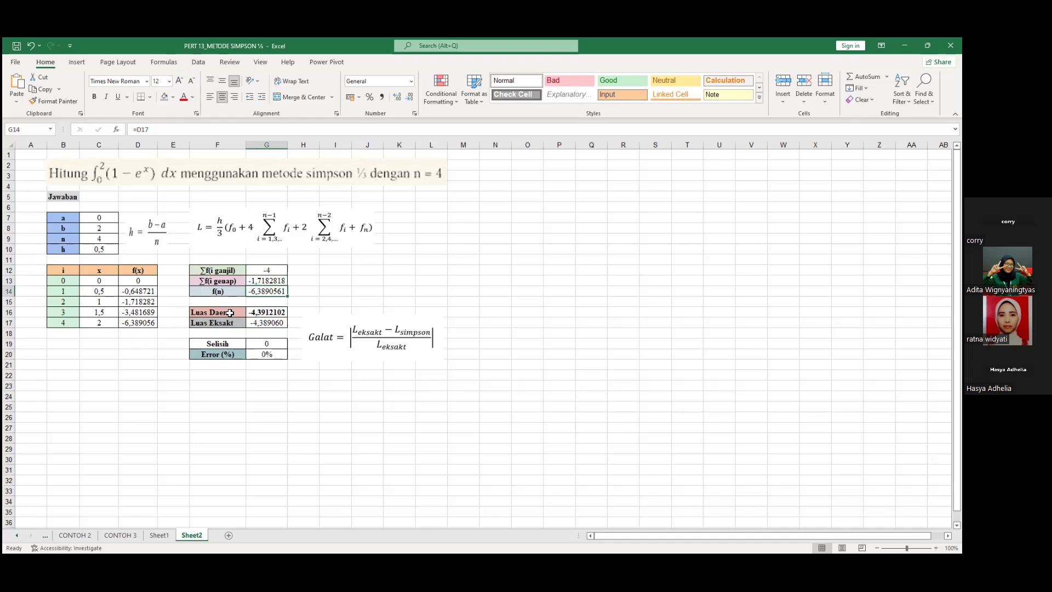
Inspect the Simpson area formula in G16, the exact area in G17, the difference in G19 and the error in G20
{"action": "left_click", "coordinate": [261, 314]}
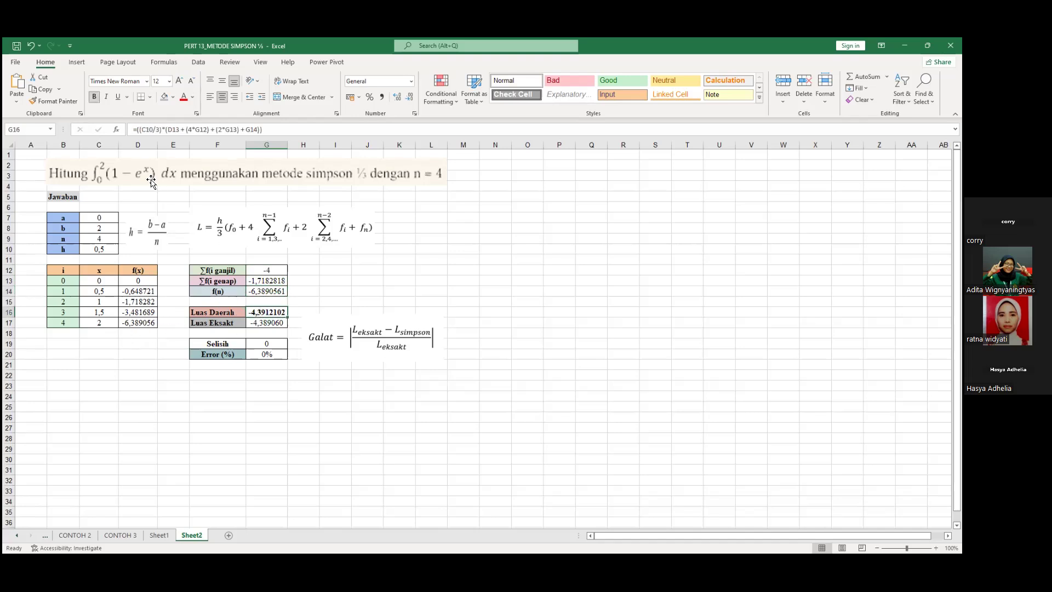
{"action": "left_click", "coordinate": [261, 324]}
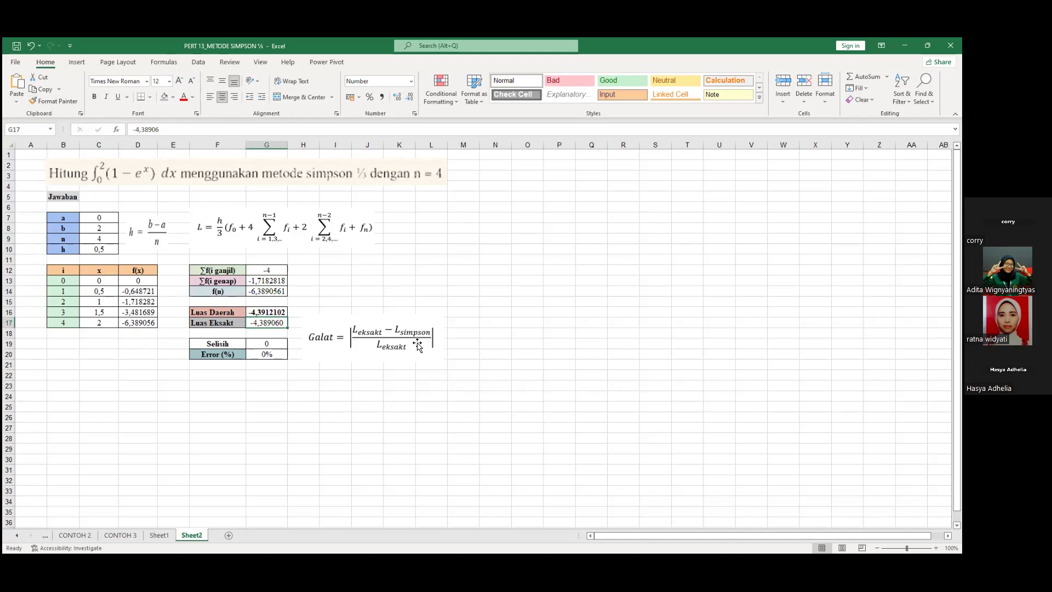
{"action": "left_click", "coordinate": [262, 343]}
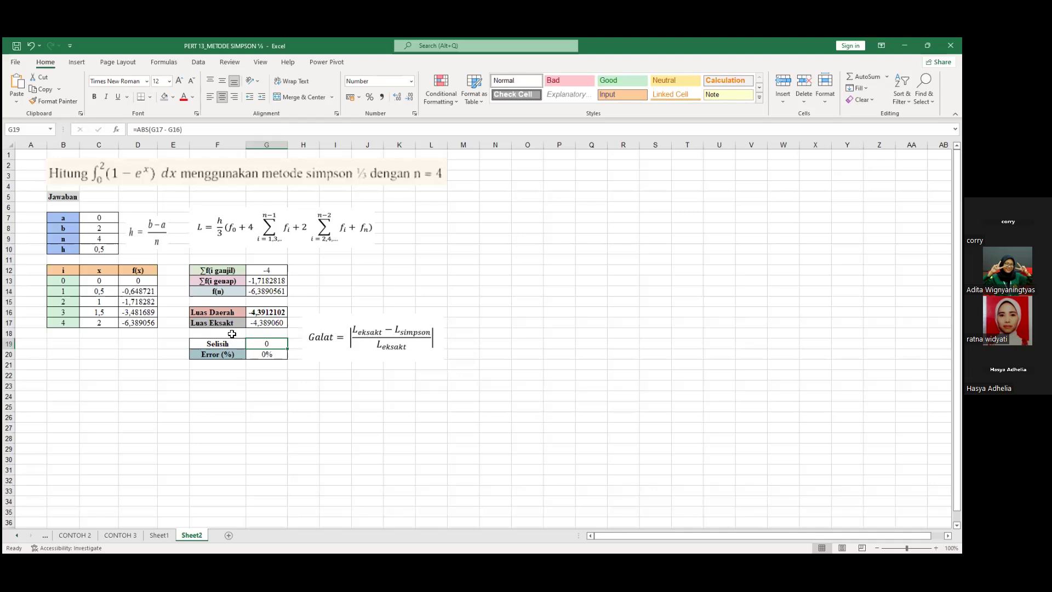
{"action": "left_click", "coordinate": [270, 354]}
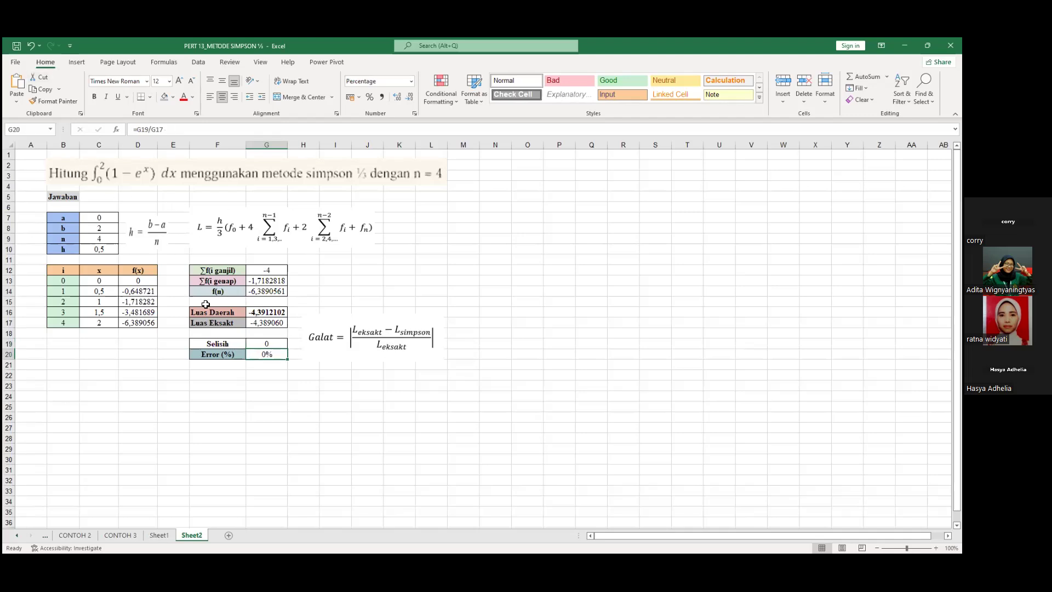
Review the Simpson and Galat formula pictures and check the ABS function in the Selisih formula in G19
{"action": "left_click", "coordinate": [368, 213]}
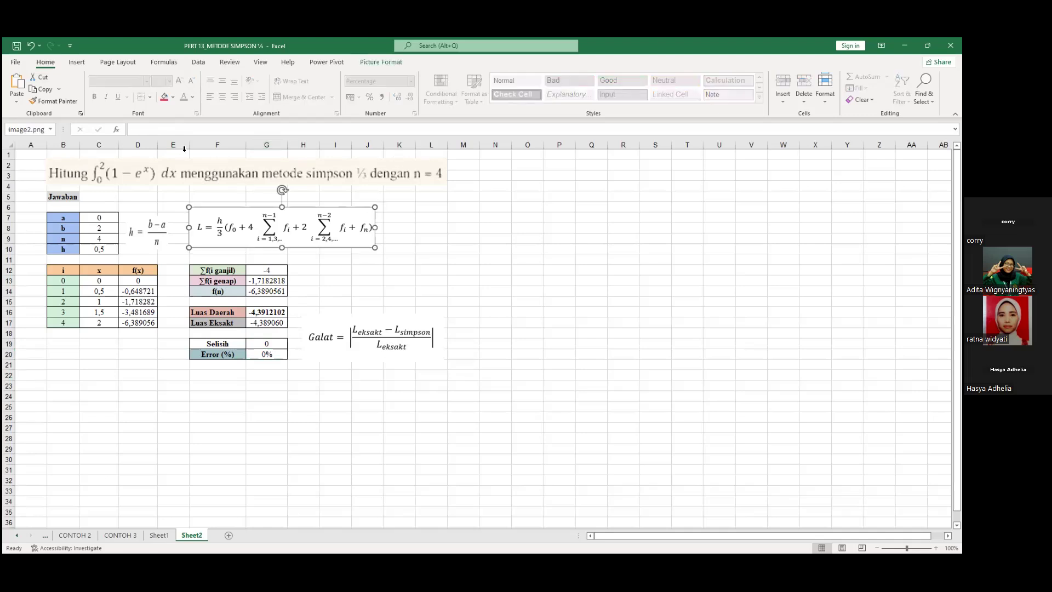
{"action": "left_click", "coordinate": [307, 325]}
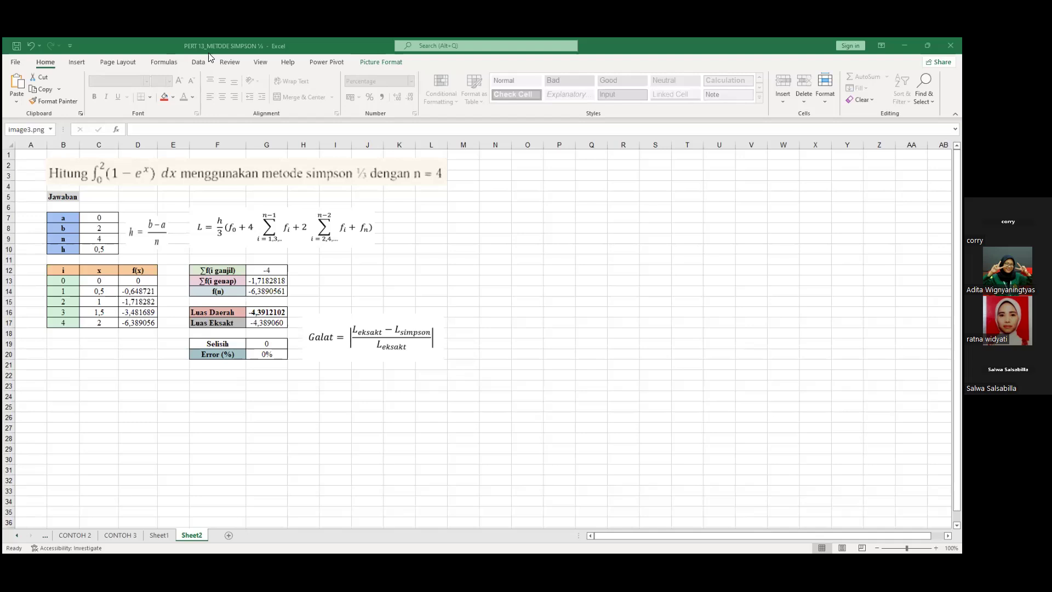
{"action": "left_click", "coordinate": [266, 345]}
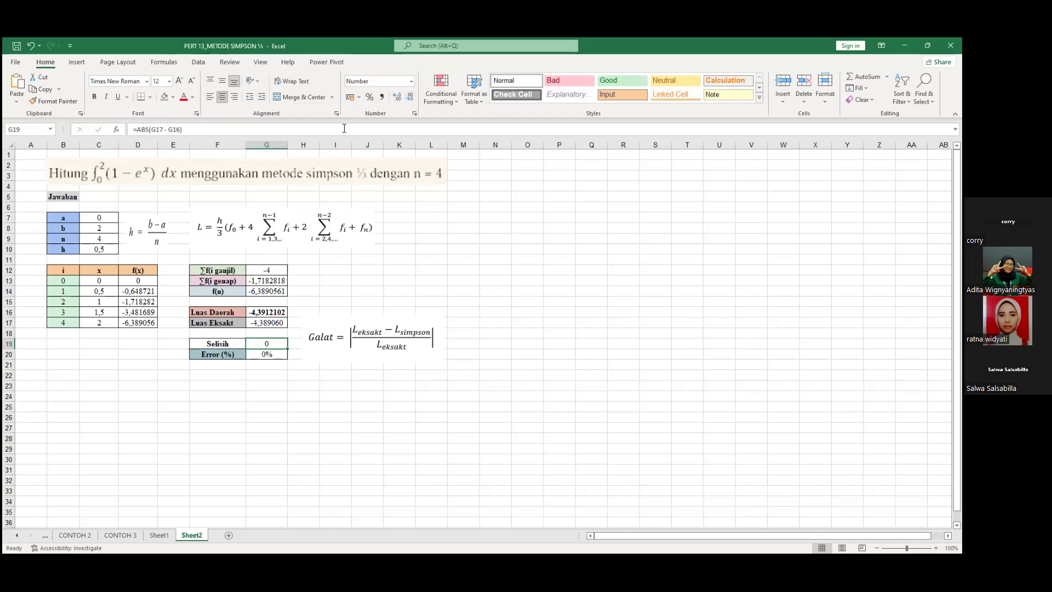
{"action": "left_click", "coordinate": [148, 130]}
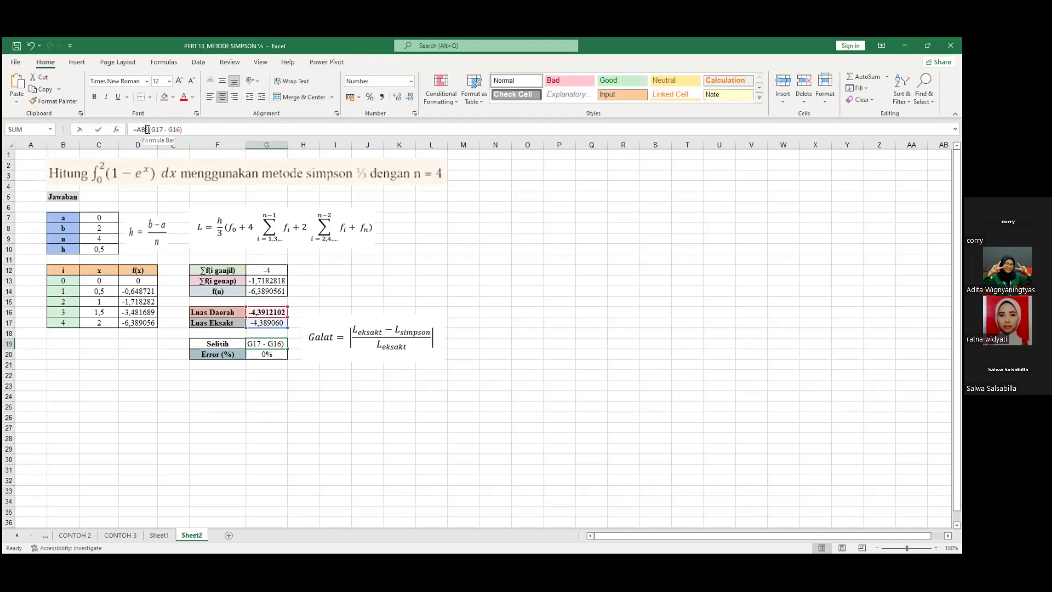
{"action": "key", "text": "Return"}
Format the Selisih value in G19 as a number with eight decimal places
{"action": "left_click", "coordinate": [269, 344]}
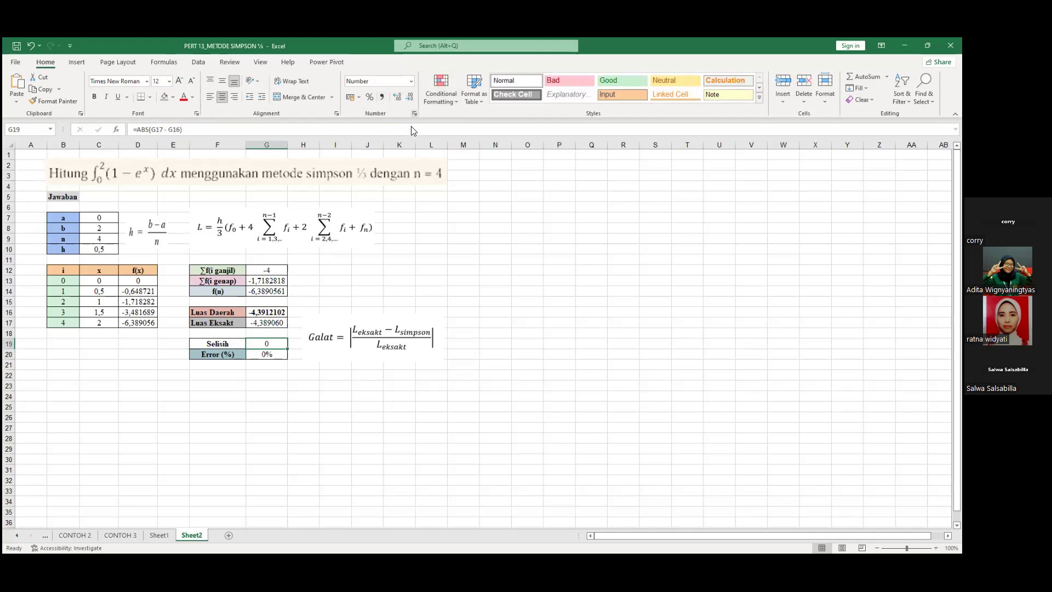
{"action": "key", "text": "ctrl+1"}
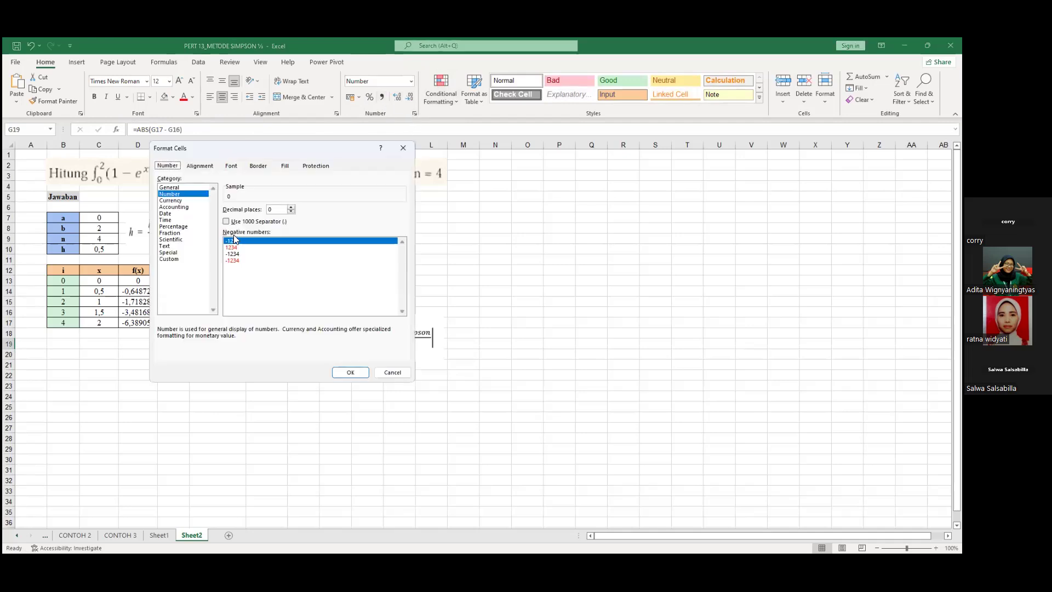
{"action": "left_click", "coordinate": [291, 208]}
{"action": "left_click", "coordinate": [291, 208]}
{"action": "left_click", "coordinate": [291, 207]}
{"action": "left_click", "coordinate": [291, 207]}
{"action": "left_click", "coordinate": [291, 208]}
{"action": "left_click", "coordinate": [291, 208]}
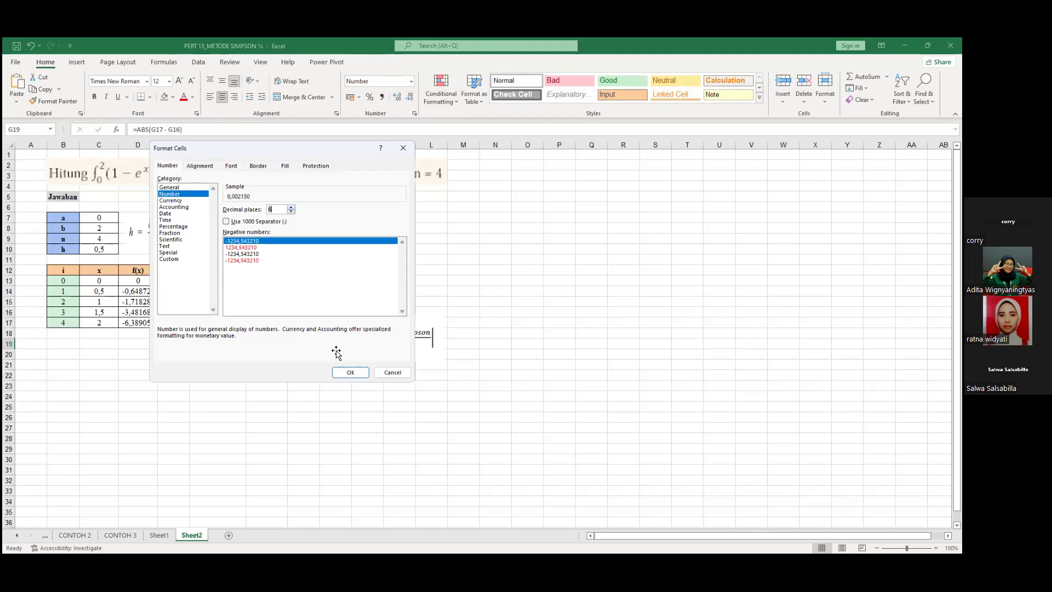
{"action": "key", "text": "Return"}
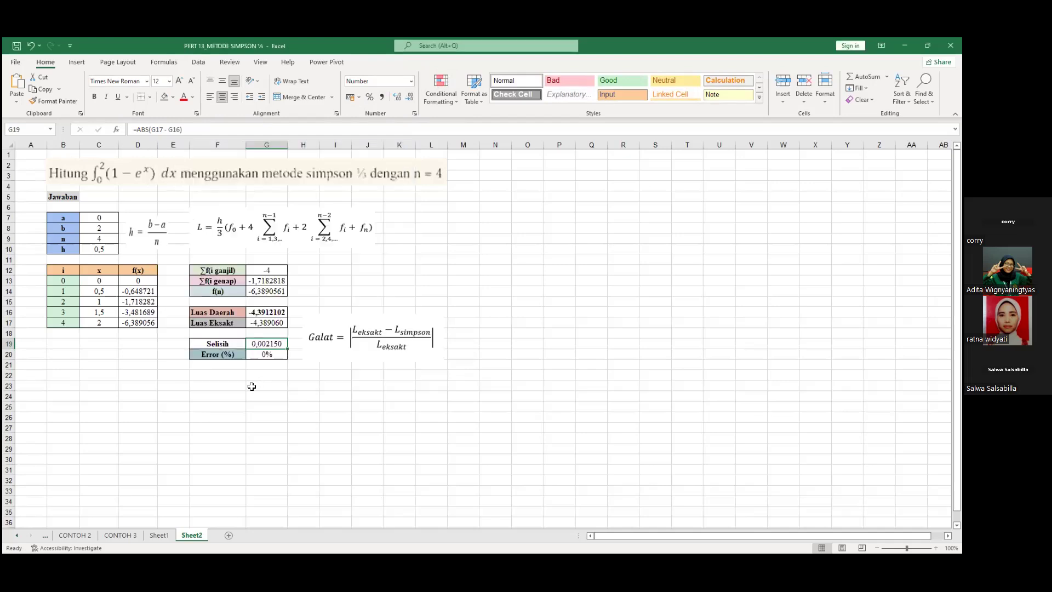
{"action": "left_click", "coordinate": [399, 99]}
{"action": "left_click", "coordinate": [400, 100]}
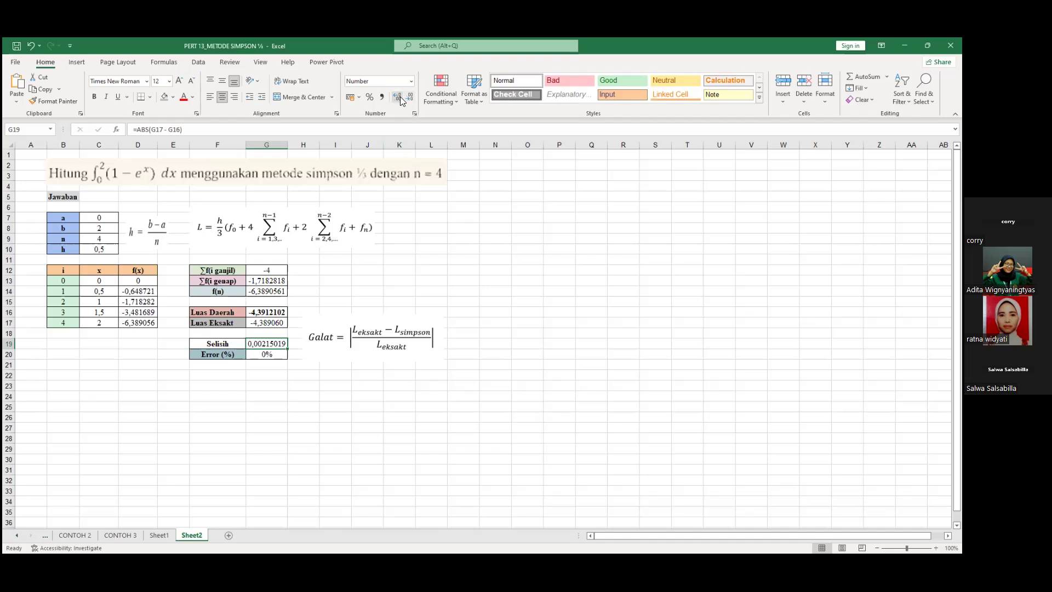
Format the Error (%) value in G20 as a percentage with four decimal places
{"action": "left_click", "coordinate": [273, 351]}
{"action": "left_click", "coordinate": [397, 98]}
{"action": "left_click", "coordinate": [398, 98]}
{"action": "left_click", "coordinate": [398, 98]}
{"action": "left_click", "coordinate": [397, 98]}
{"action": "left_click", "coordinate": [398, 98]}
{"action": "left_click", "coordinate": [397, 98]}
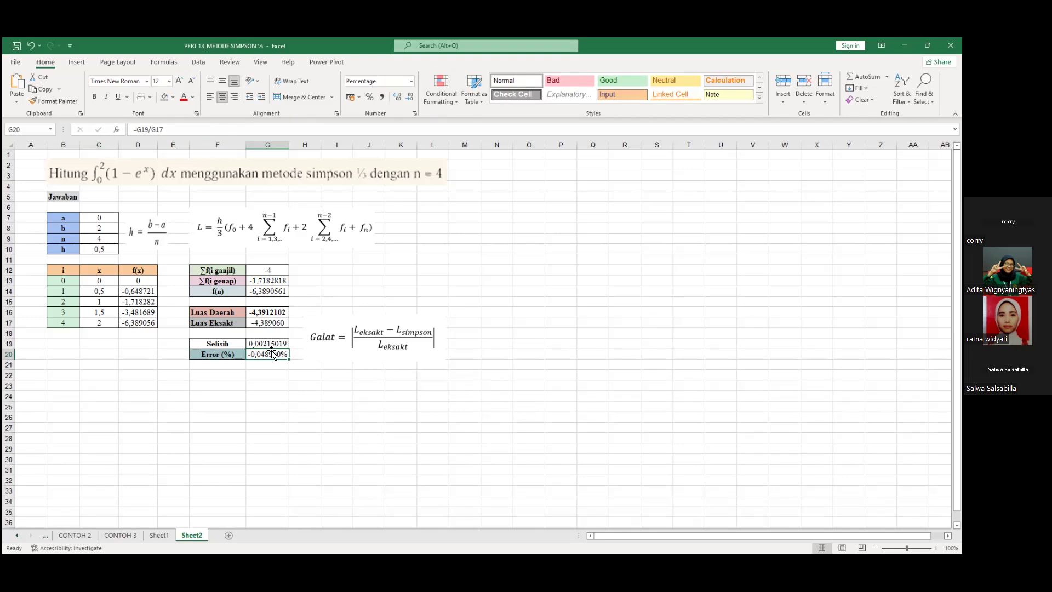
{"action": "left_click", "coordinate": [397, 98]}
{"action": "left_click", "coordinate": [409, 98]}
{"action": "left_click", "coordinate": [409, 99]}
{"action": "left_click", "coordinate": [409, 99]}
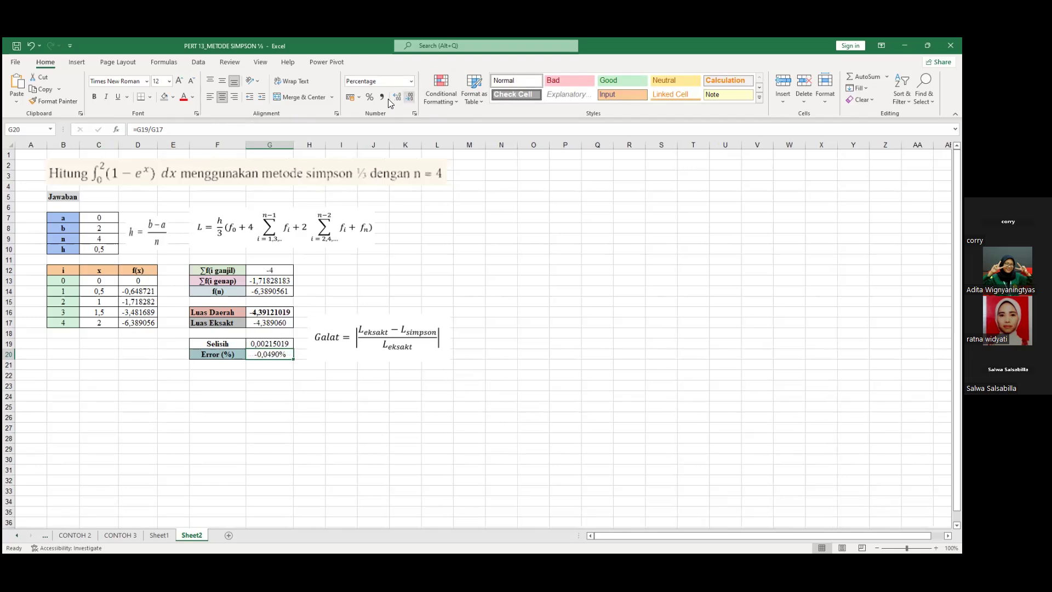
Show five decimal places for the Error (%) value in G20 and remove three decimal places from the Selisih value in G19
{"action": "left_click", "coordinate": [396, 97]}
{"action": "left_click", "coordinate": [287, 344]}
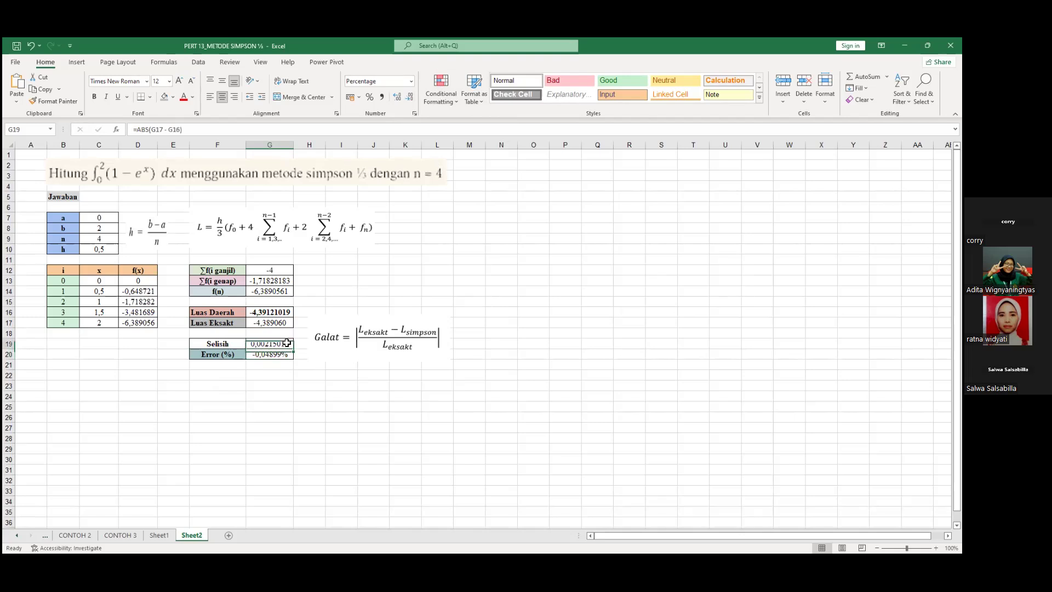
{"action": "left_click", "coordinate": [408, 98]}
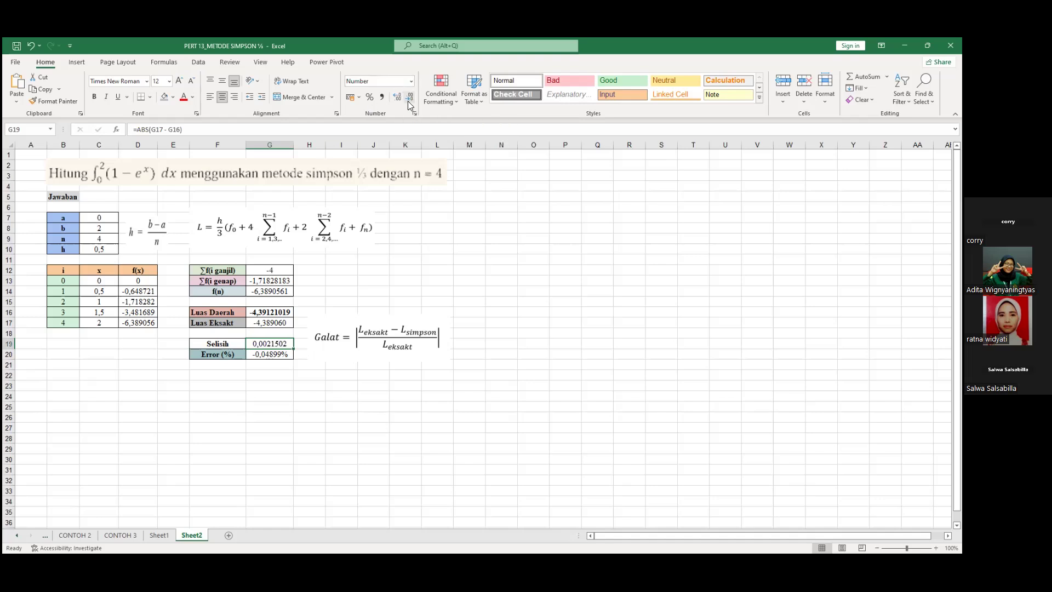
{"action": "left_click", "coordinate": [408, 101]}
{"action": "left_click", "coordinate": [408, 101]}
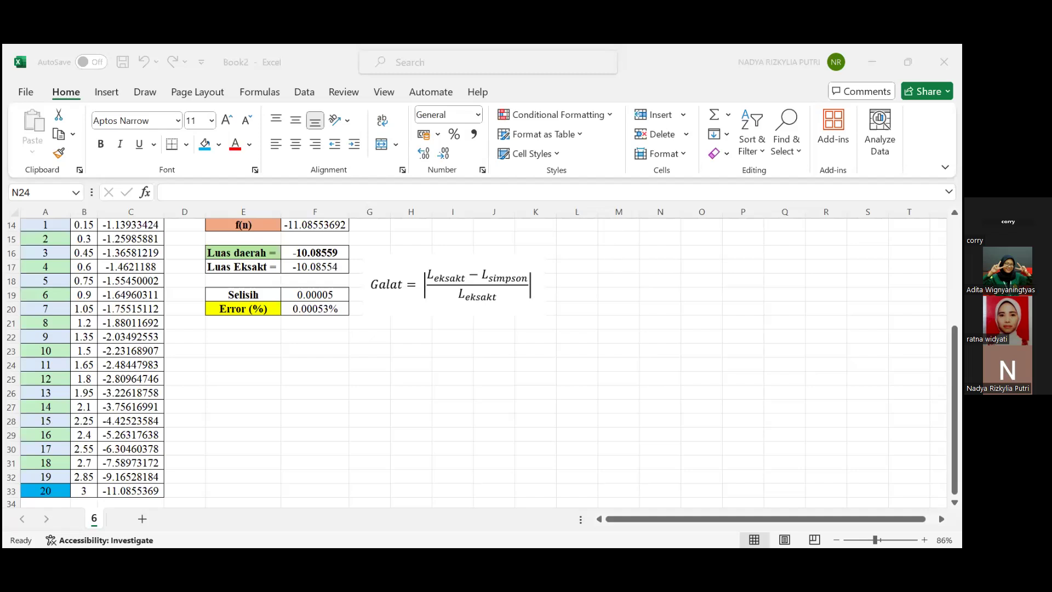
Switch to the Book2 workbook for problem 6 and inspect the lower limit in B7 and the h formula in B10
{"action": "key", "text": "alt+Tab"}
{"action": "scroll", "coordinate": [571, 223], "scroll_direction": "up", "scroll_amount": 5}
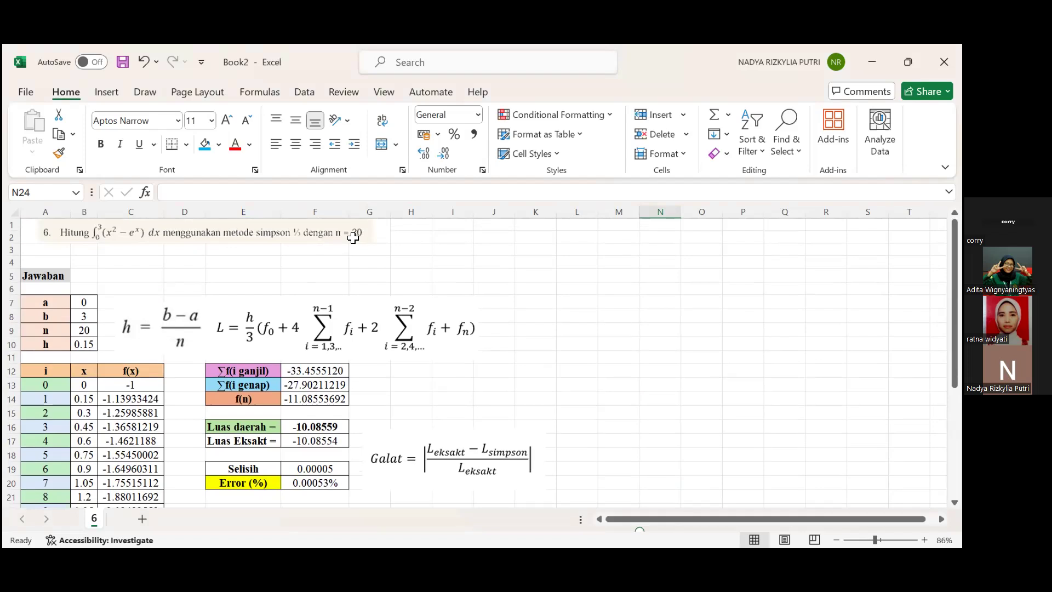
{"action": "left_click", "coordinate": [85, 305]}
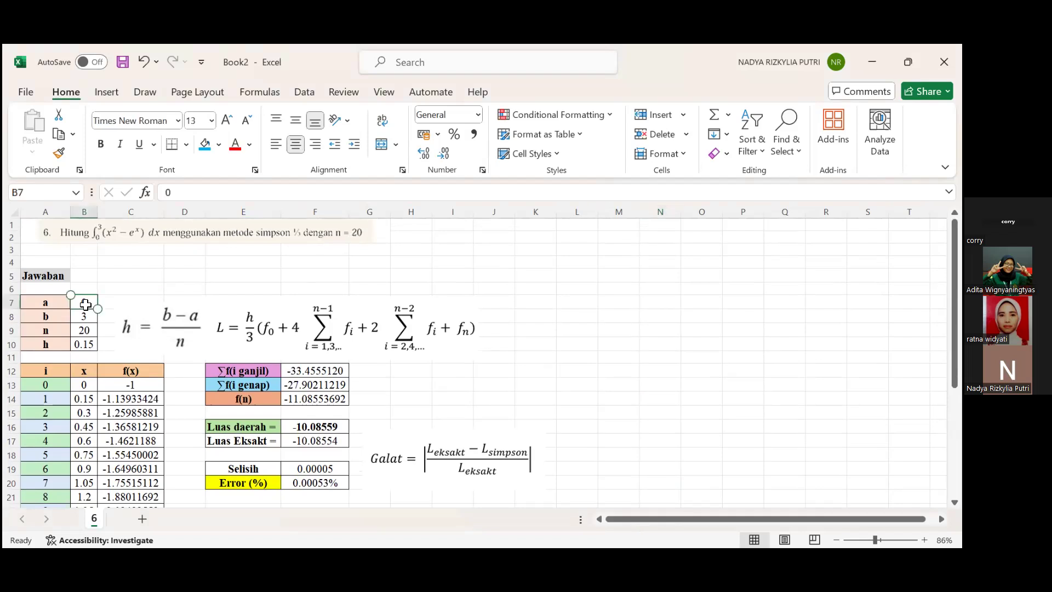
{"action": "left_click", "coordinate": [89, 344]}
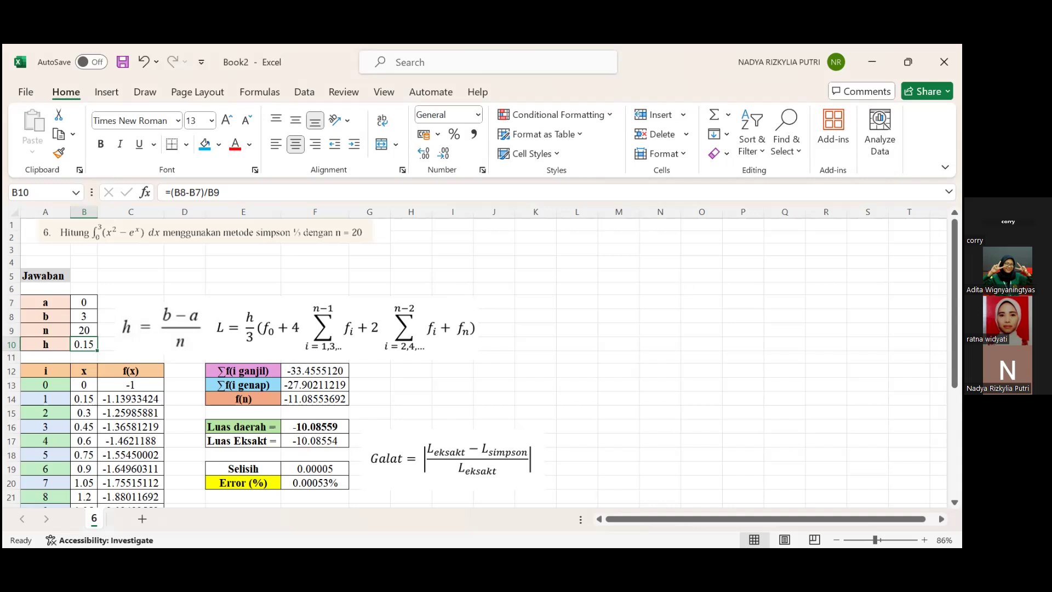
Inspect the starting x value in B13, the x increment formula in B14 and the f(x) formula in C13
{"action": "scroll", "coordinate": [447, 264], "scroll_direction": "down", "scroll_amount": 2}
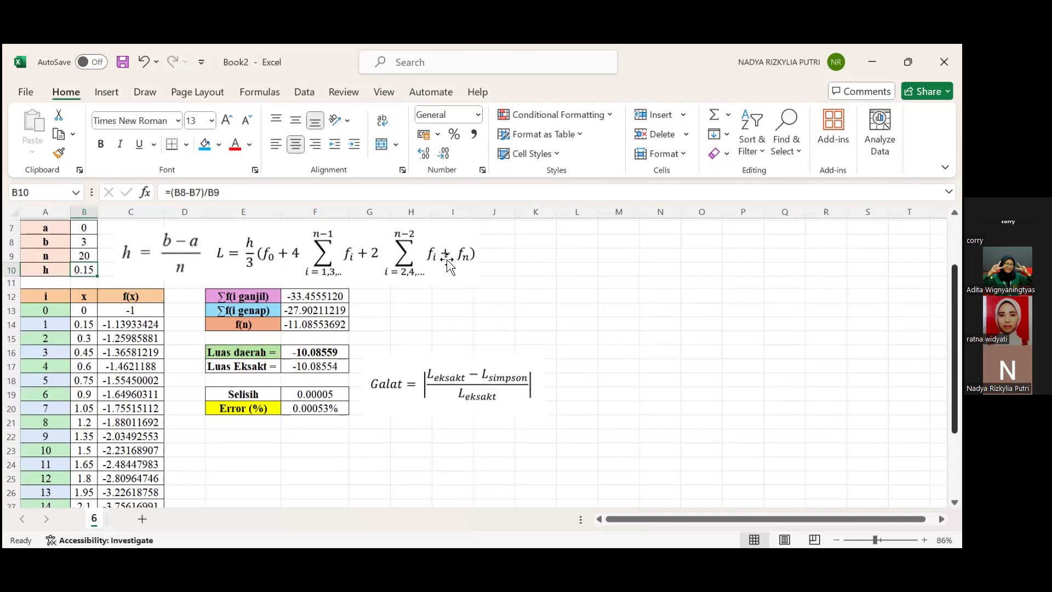
{"action": "left_click", "coordinate": [88, 311]}
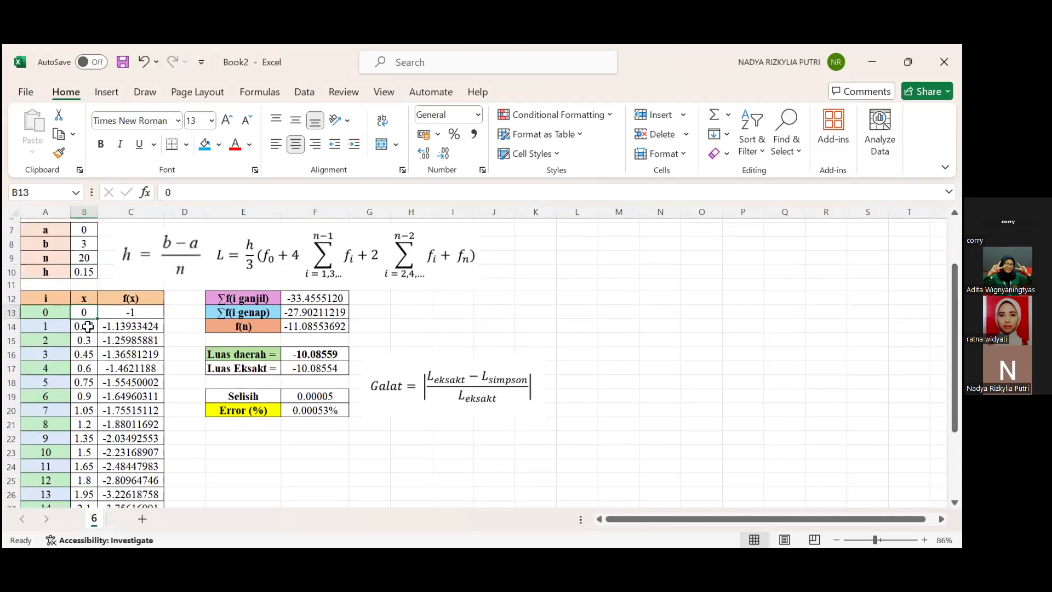
{"action": "left_click", "coordinate": [88, 327]}
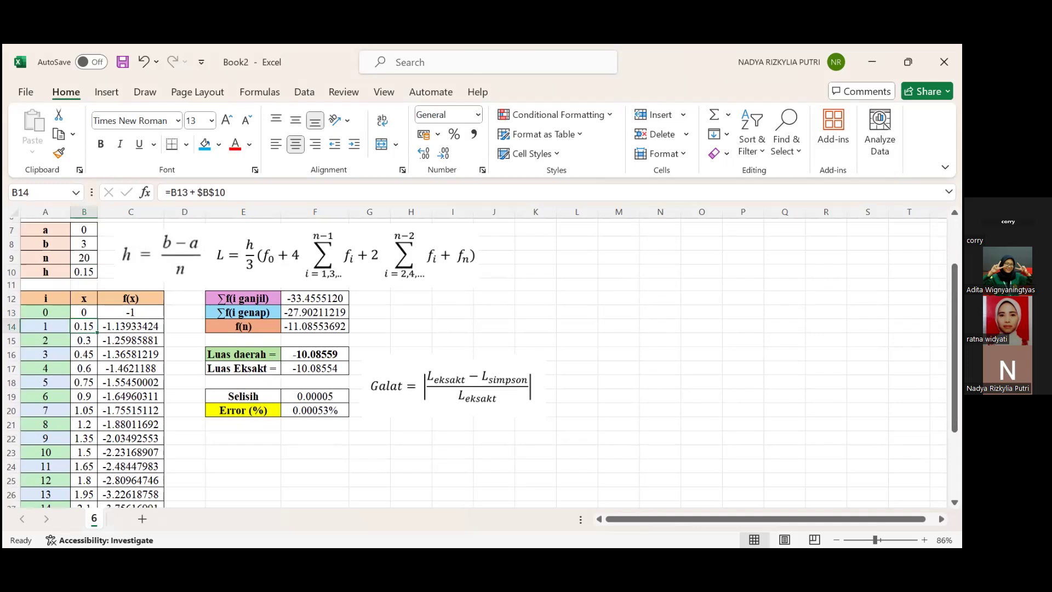
{"action": "scroll", "coordinate": [480, 362], "scroll_direction": "down", "scroll_amount": 3}
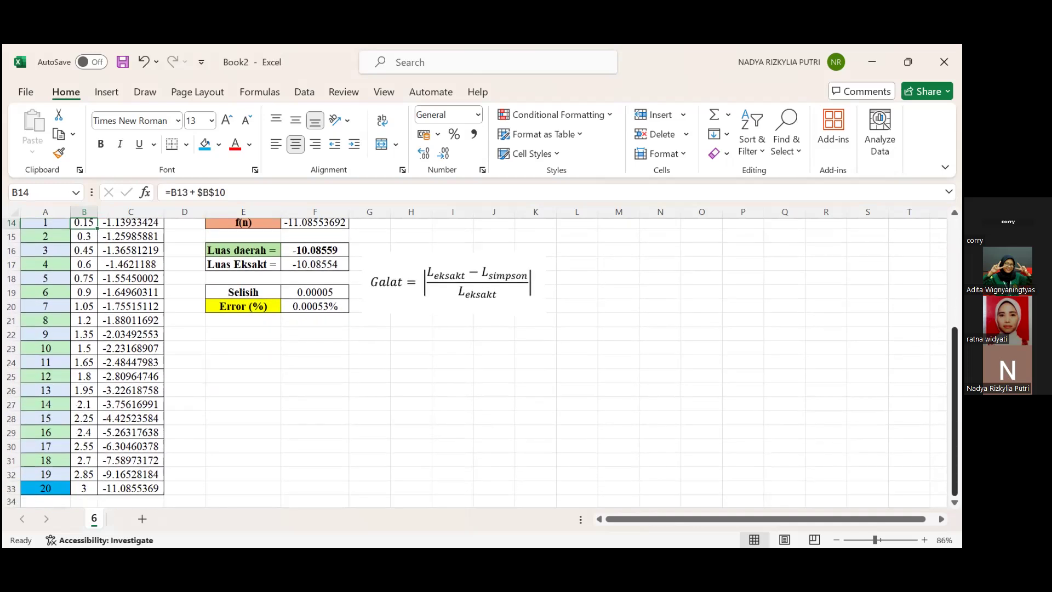
{"action": "scroll", "coordinate": [480, 362], "scroll_direction": "up", "scroll_amount": 3}
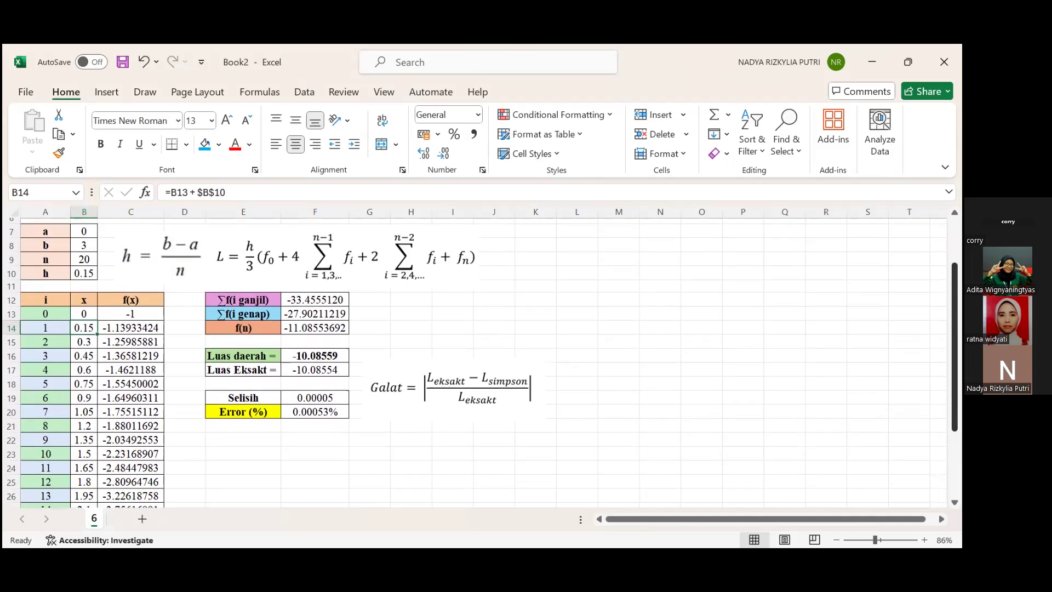
{"action": "left_click", "coordinate": [128, 316]}
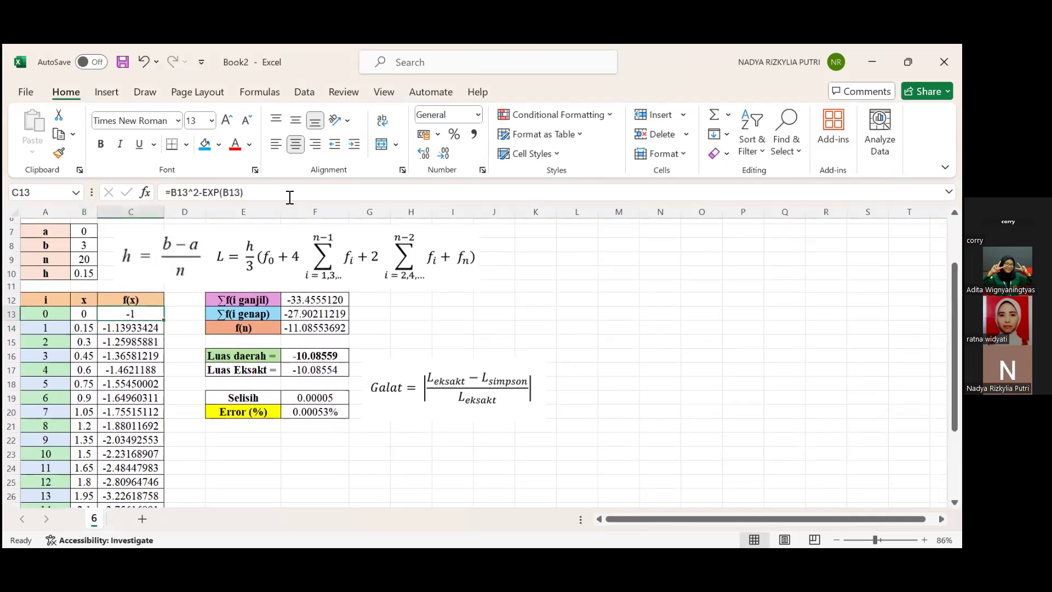
{"action": "left_click", "coordinate": [285, 194]}
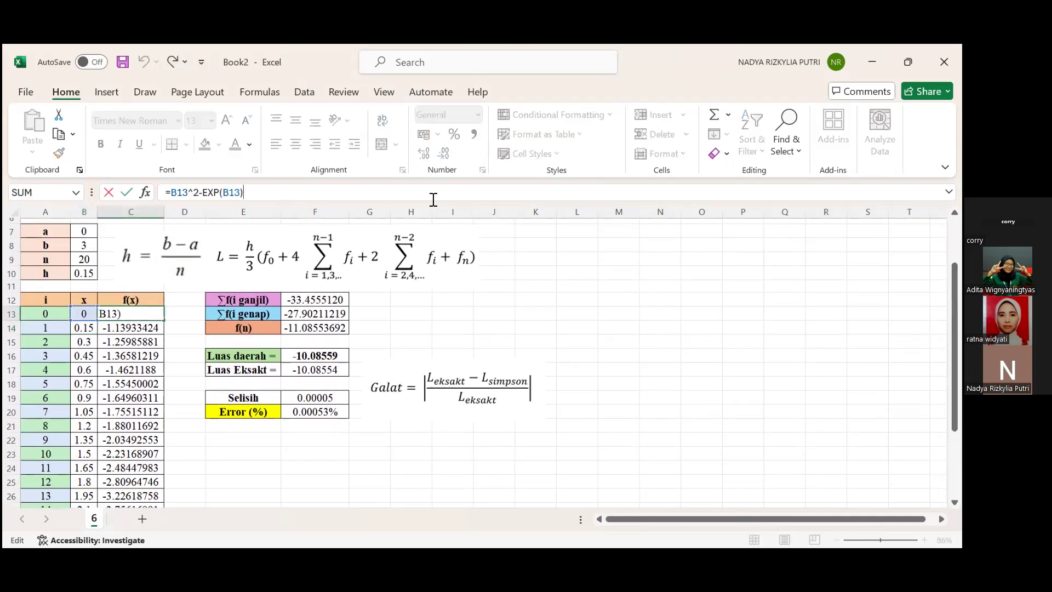
{"action": "key", "text": "Return"}
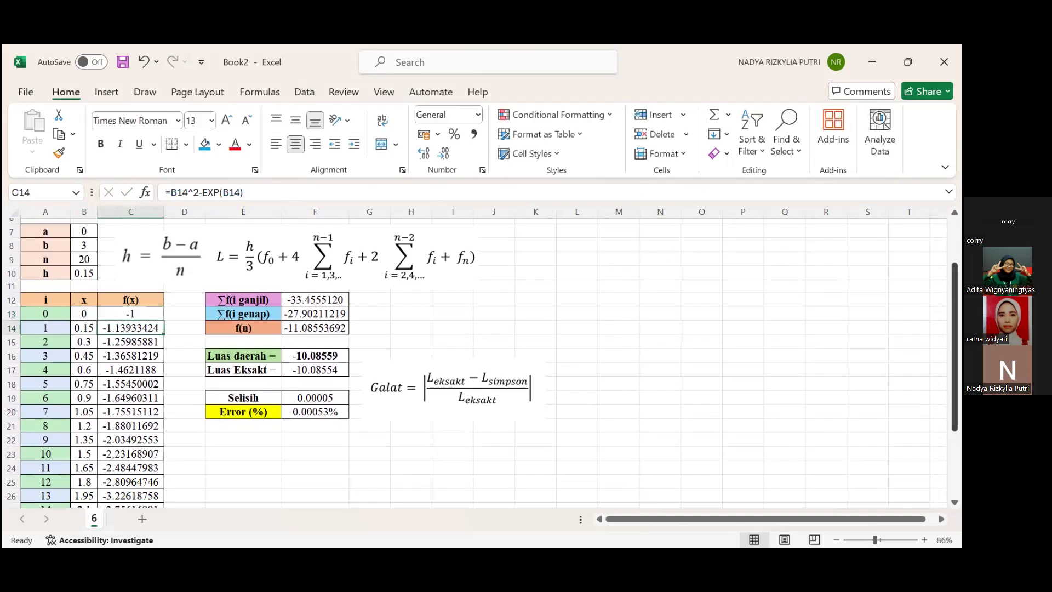
Trace the f(x) cells added in the odd-index sum formula in F12 and the even-index sum formula in F13
{"action": "scroll", "coordinate": [480, 364], "scroll_direction": "up", "scroll_amount": 1}
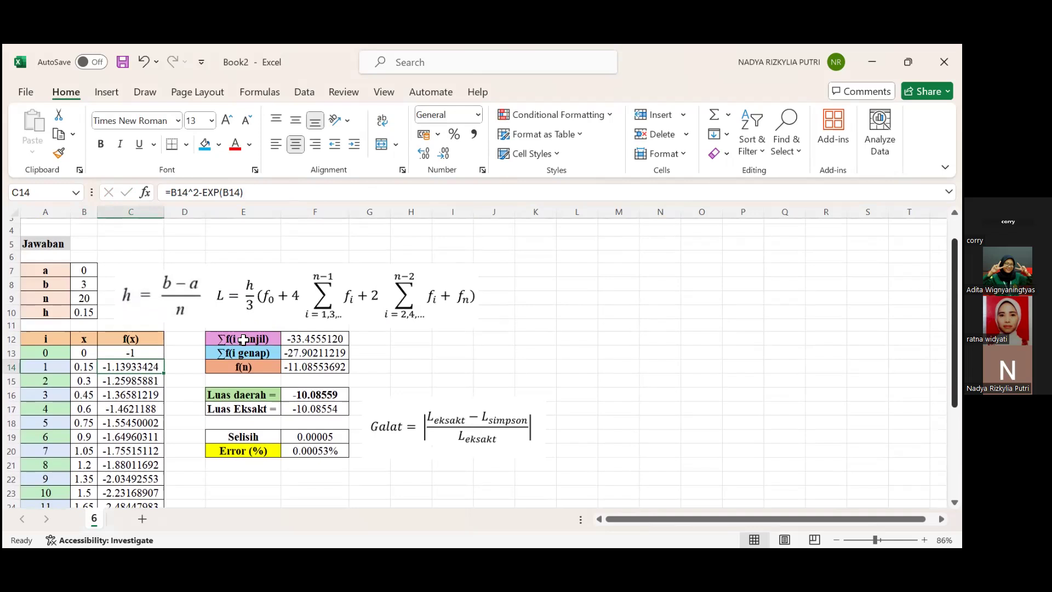
{"action": "left_click", "coordinate": [318, 339]}
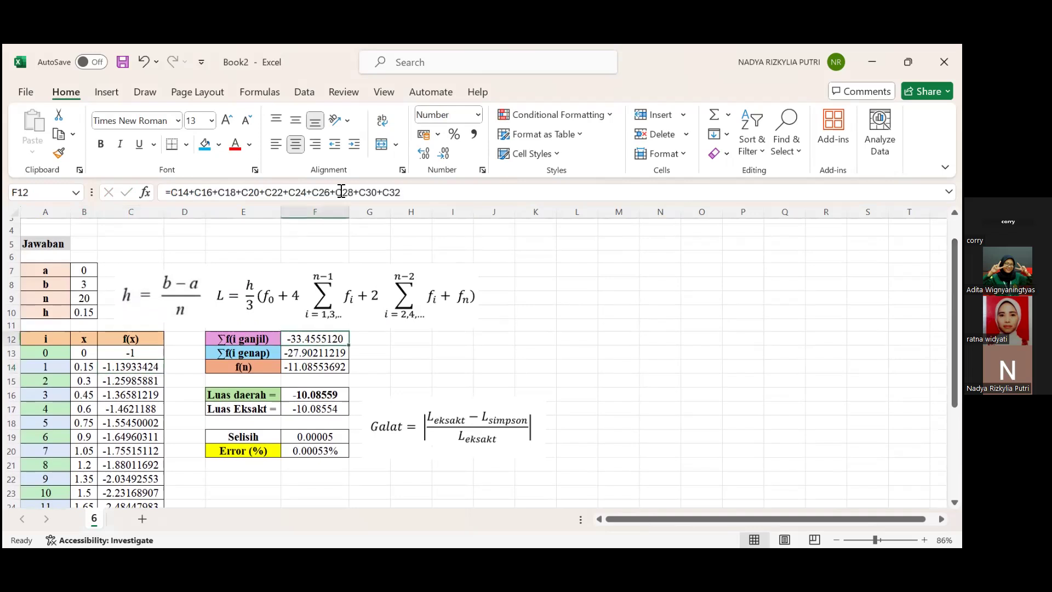
{"action": "left_click", "coordinate": [427, 192]}
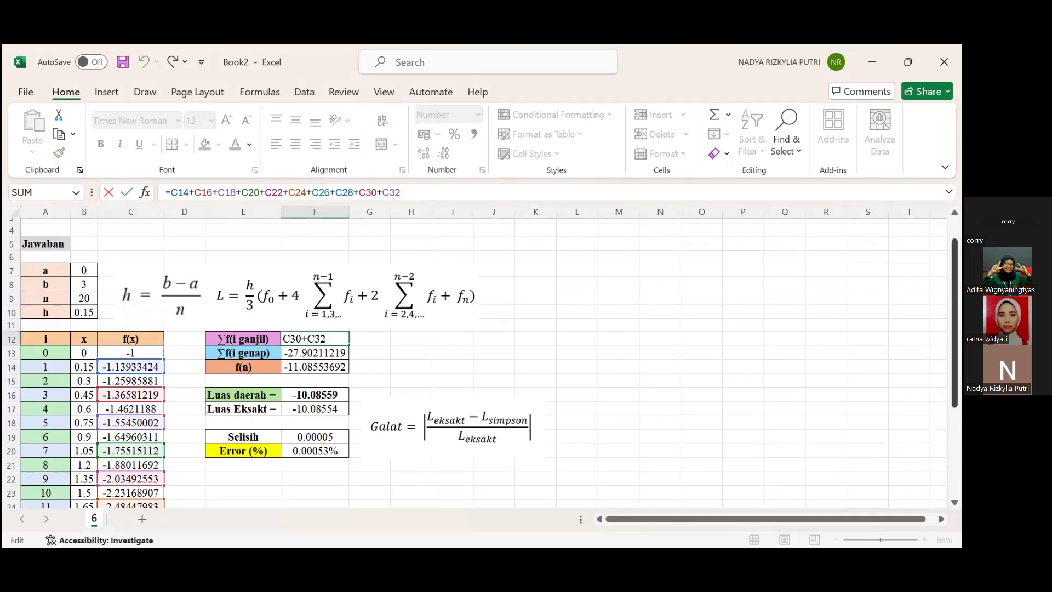
{"action": "scroll", "coordinate": [954, 323], "scroll_direction": "down", "scroll_amount": 3}
{"action": "scroll", "coordinate": [954, 329], "scroll_direction": "up", "scroll_amount": 4}
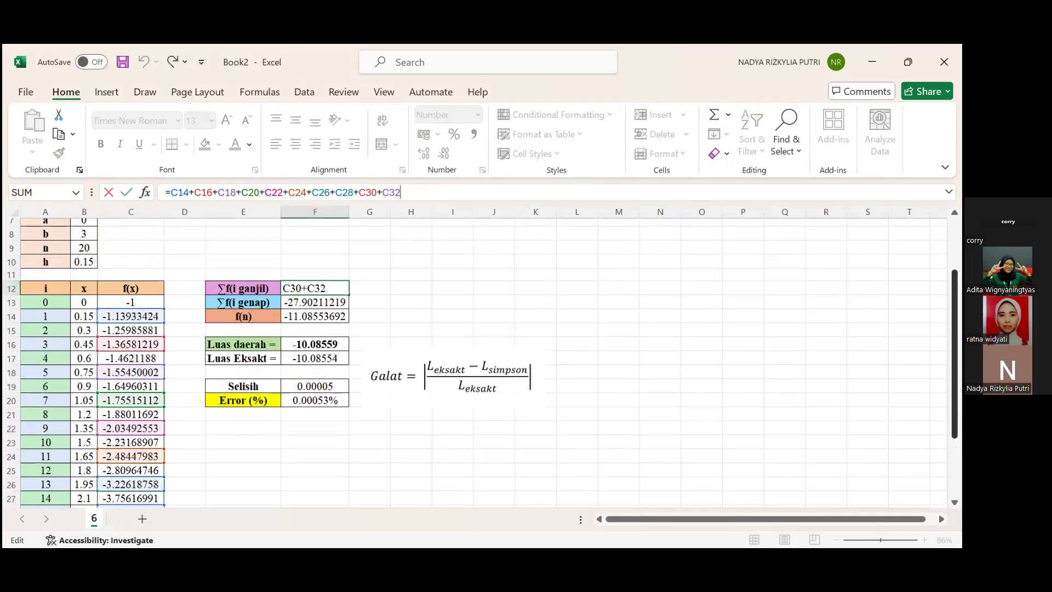
{"action": "key", "text": "Return"}
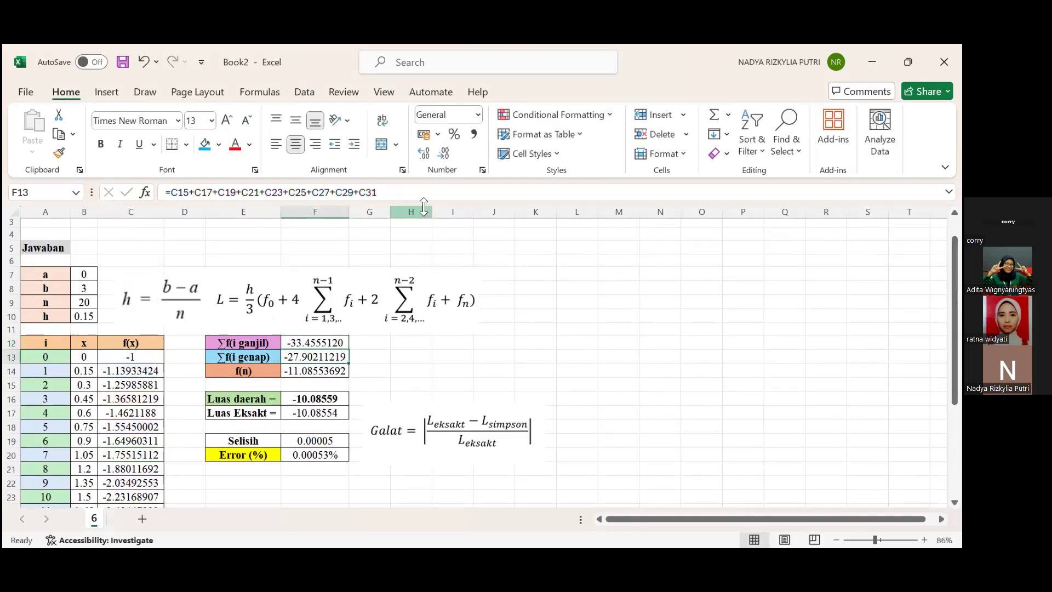
{"action": "left_click", "coordinate": [425, 193]}
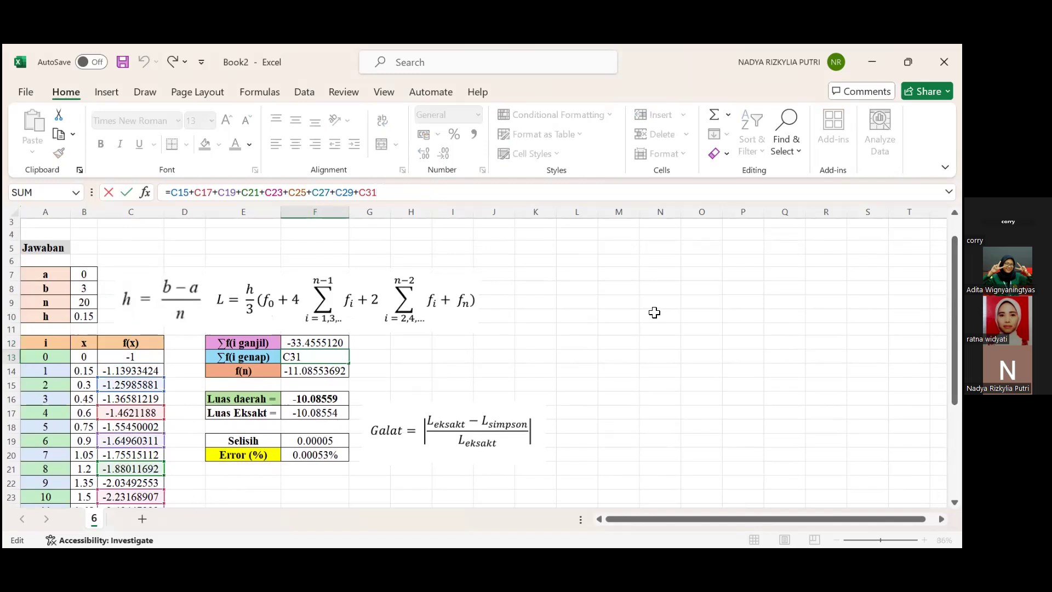
{"action": "scroll", "coordinate": [655, 312], "scroll_direction": "down", "scroll_amount": 2}
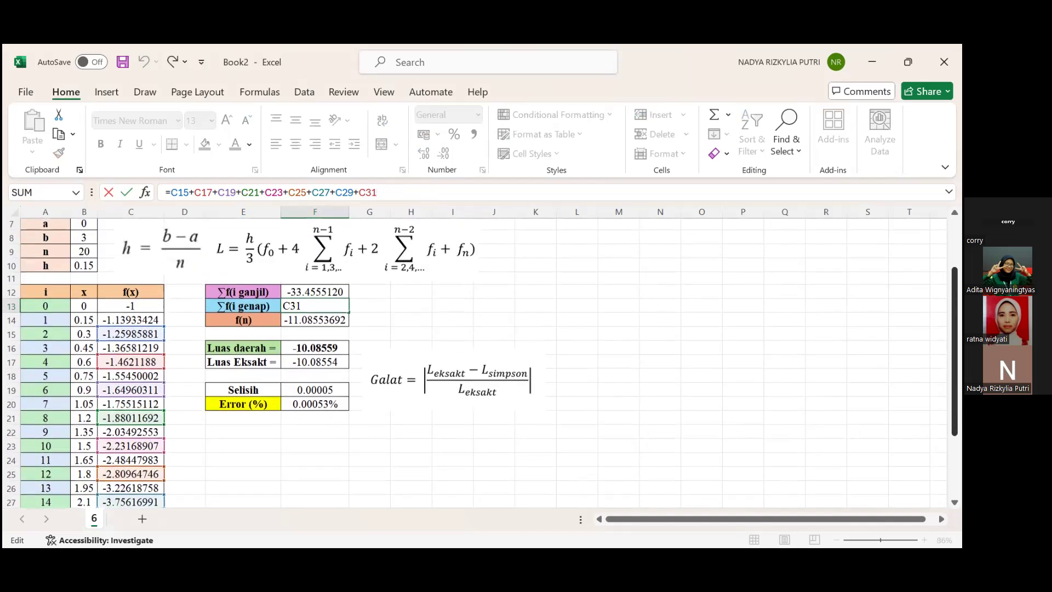
{"action": "scroll", "coordinate": [507, 317], "scroll_direction": "up", "scroll_amount": 1}
Check the f(n) reference in F14 and trace the cells used by the Simpson area formula in F16
{"action": "left_click", "coordinate": [324, 340]}
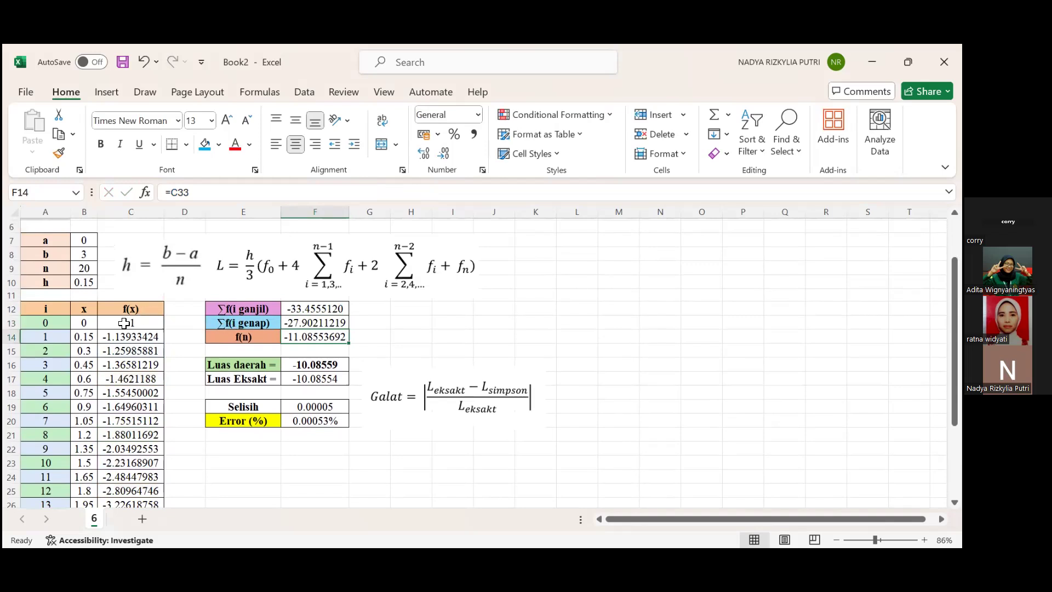
{"action": "left_click", "coordinate": [324, 365]}
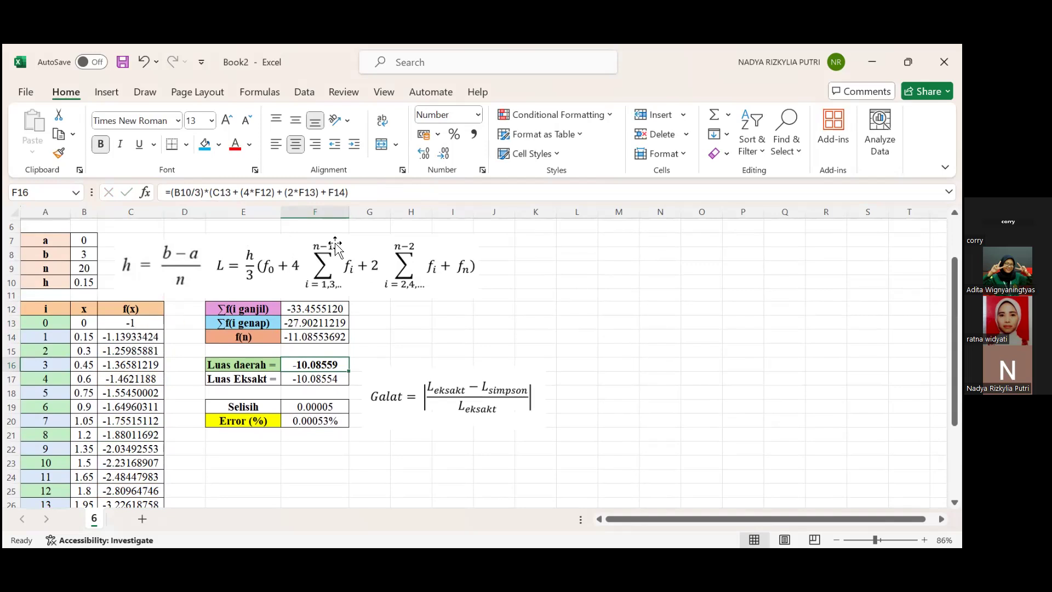
{"action": "left_click", "coordinate": [393, 191]}
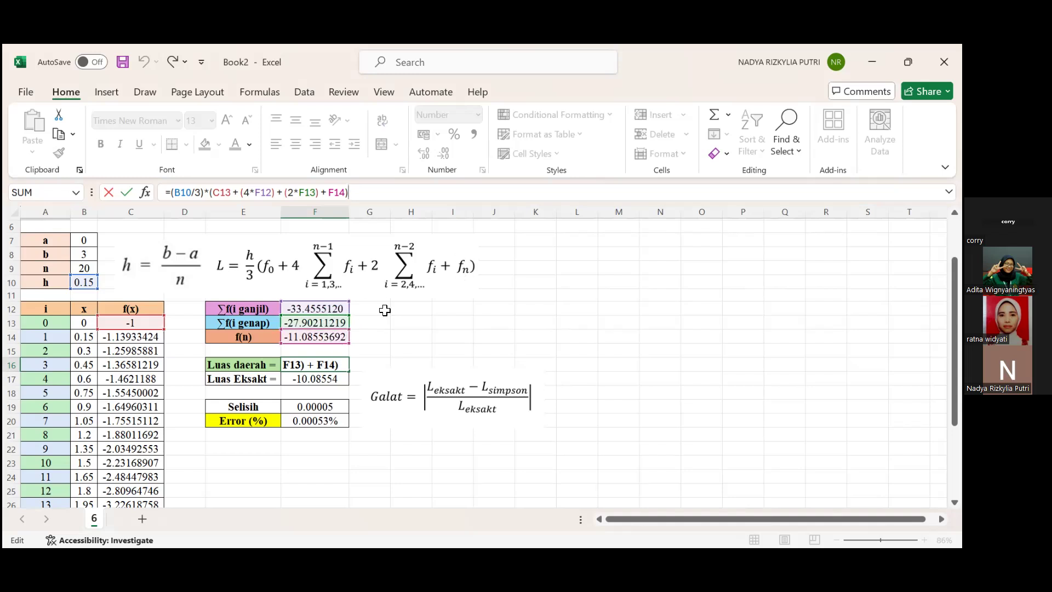
{"action": "key", "text": "Return"}
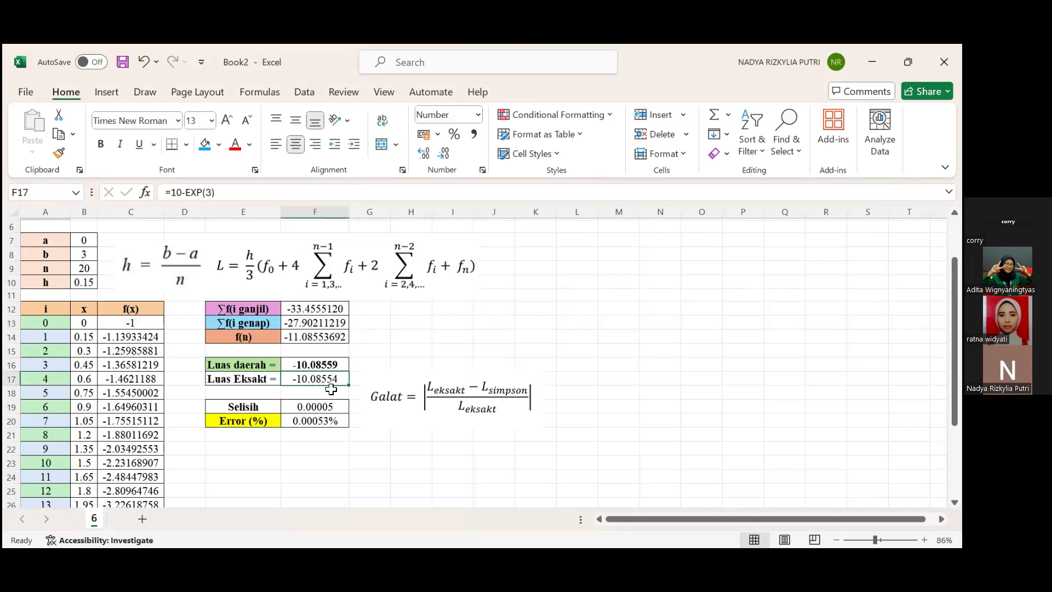
Inspect the Selisih formula in F19 and the Error (%) formula in F20
{"action": "left_click", "coordinate": [343, 411]}
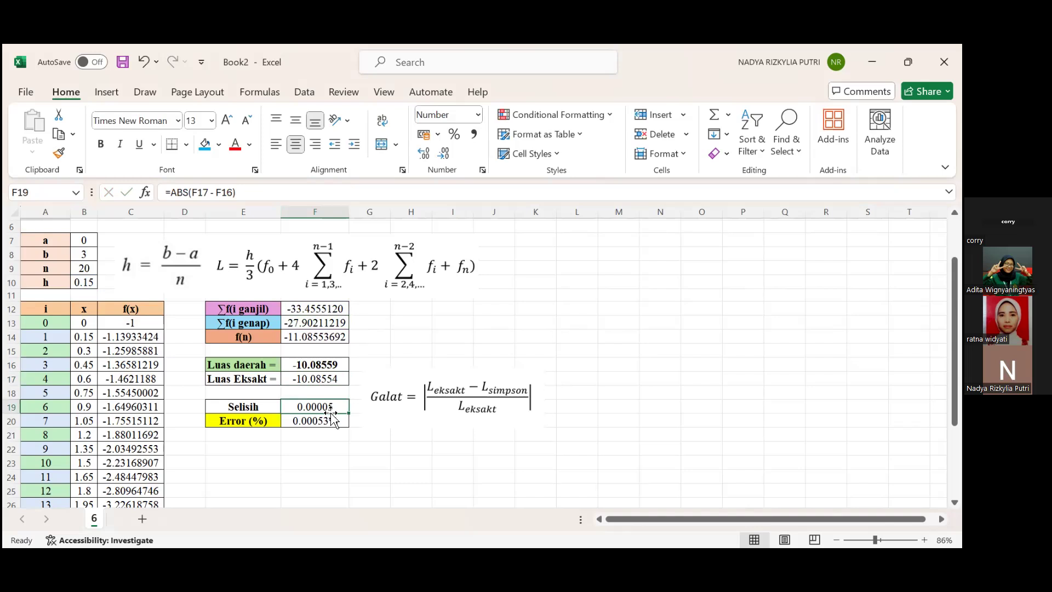
{"action": "left_click", "coordinate": [306, 421]}
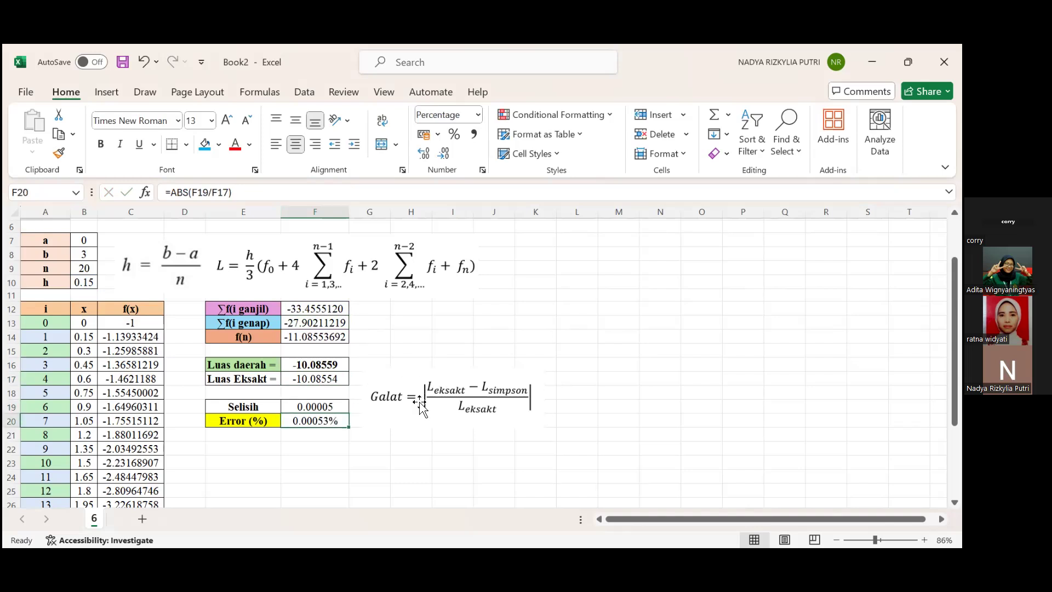
{"action": "left_click", "coordinate": [257, 194]}
{"action": "key", "text": "Return"}
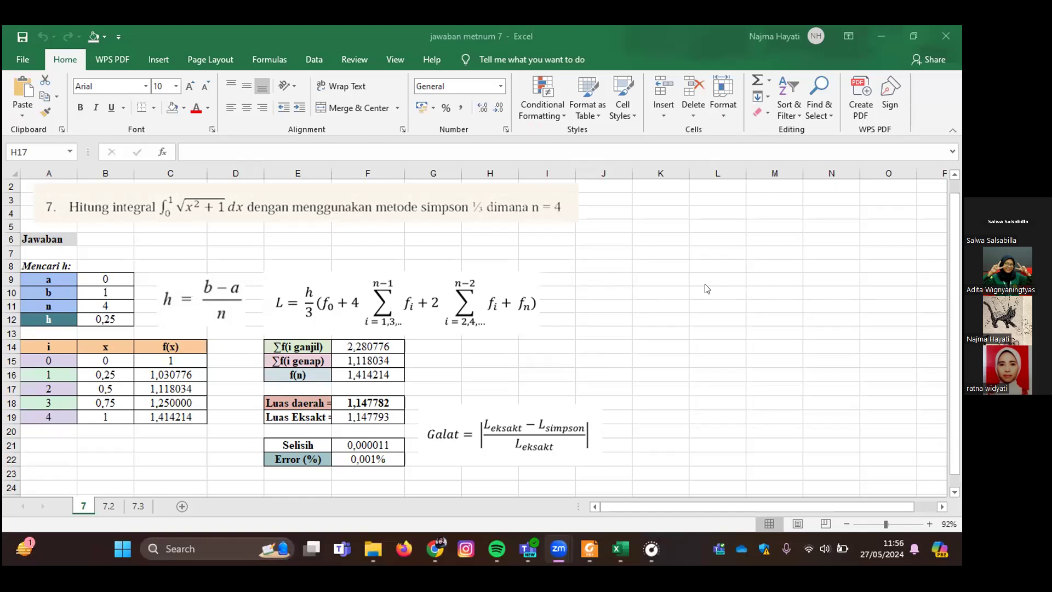
Switch to the jawaban metnum 7 workbook and inspect the h formula in B12 and the i column heading in A14
{"action": "key", "text": "alt+Tab"}
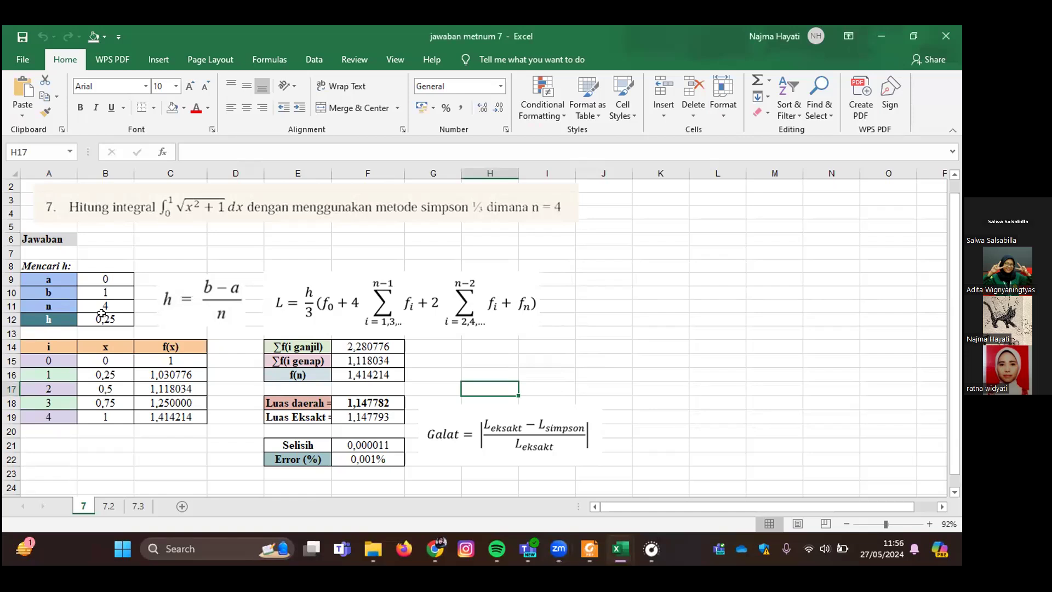
{"action": "left_click", "coordinate": [102, 314]}
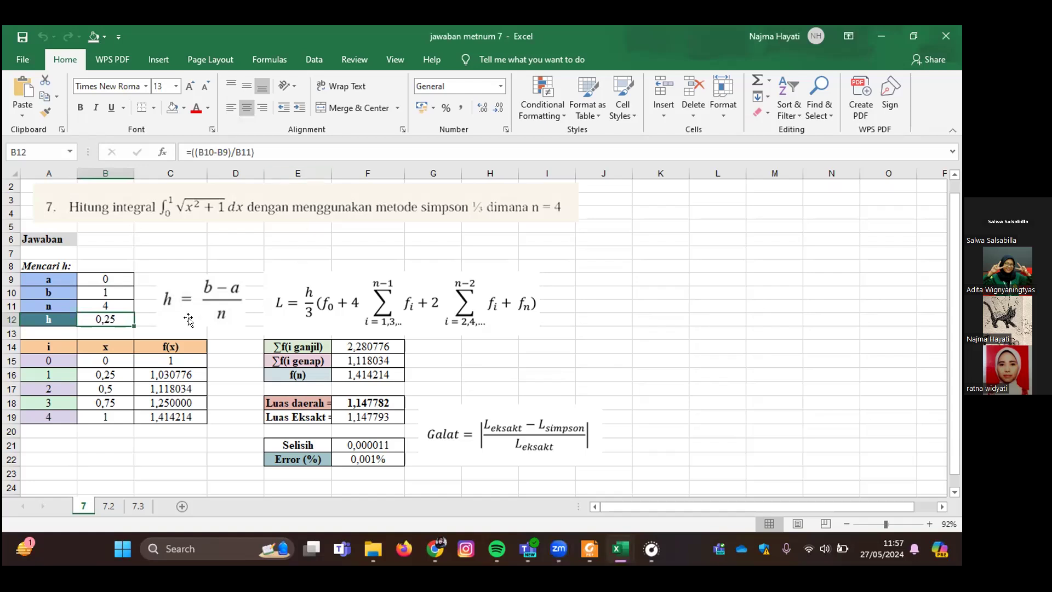
{"action": "left_click", "coordinate": [49, 345]}
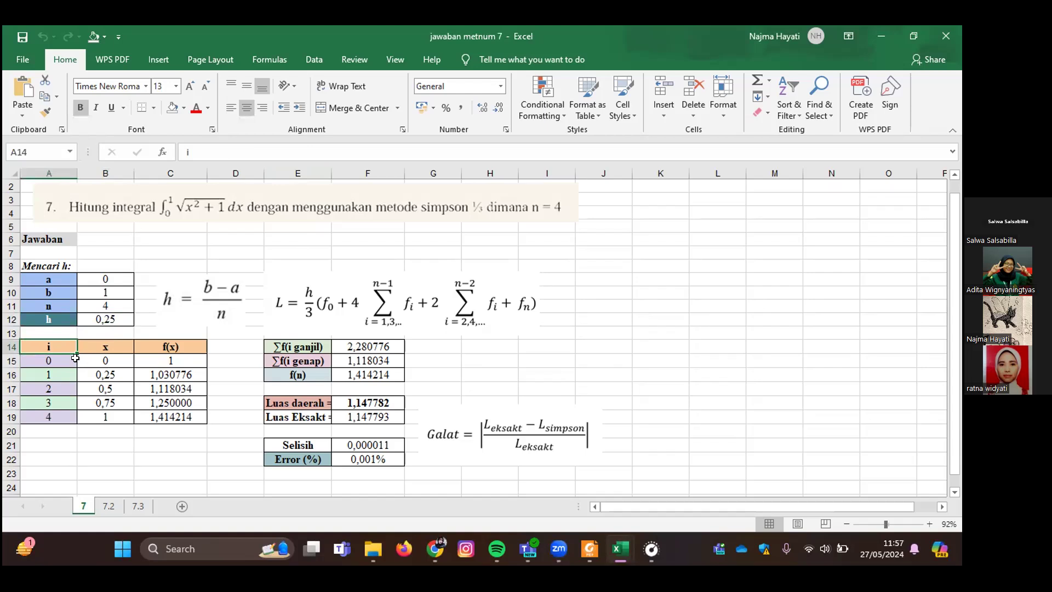
Inspect the x entries in B15 and B16, the f(x) formula in C15 and the odd-index sum formula in F14
{"action": "left_click", "coordinate": [103, 358]}
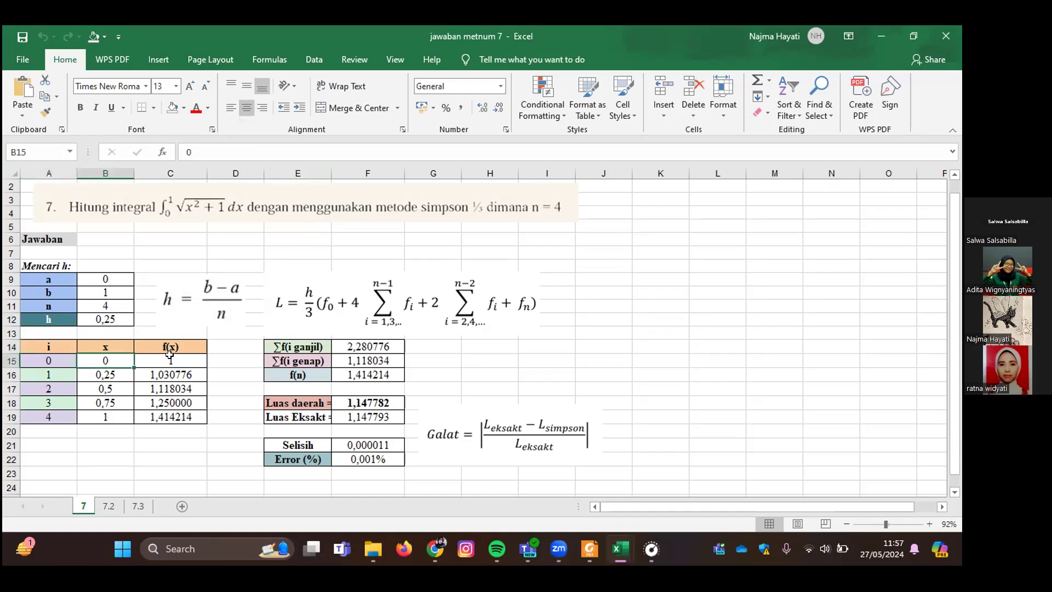
{"action": "left_click", "coordinate": [171, 356]}
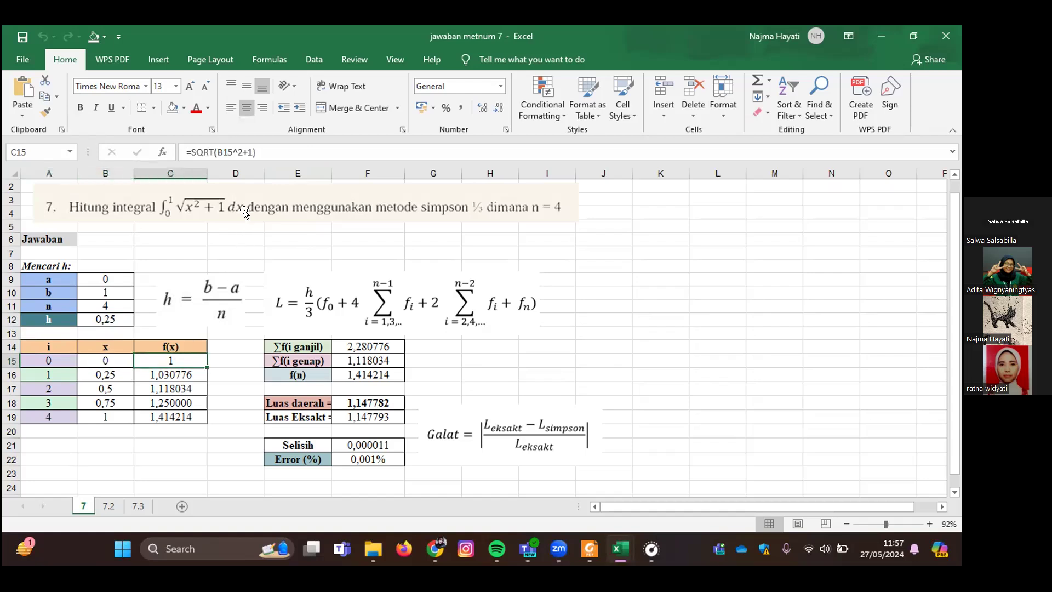
{"action": "left_click", "coordinate": [101, 371]}
{"action": "left_click", "coordinate": [102, 359]}
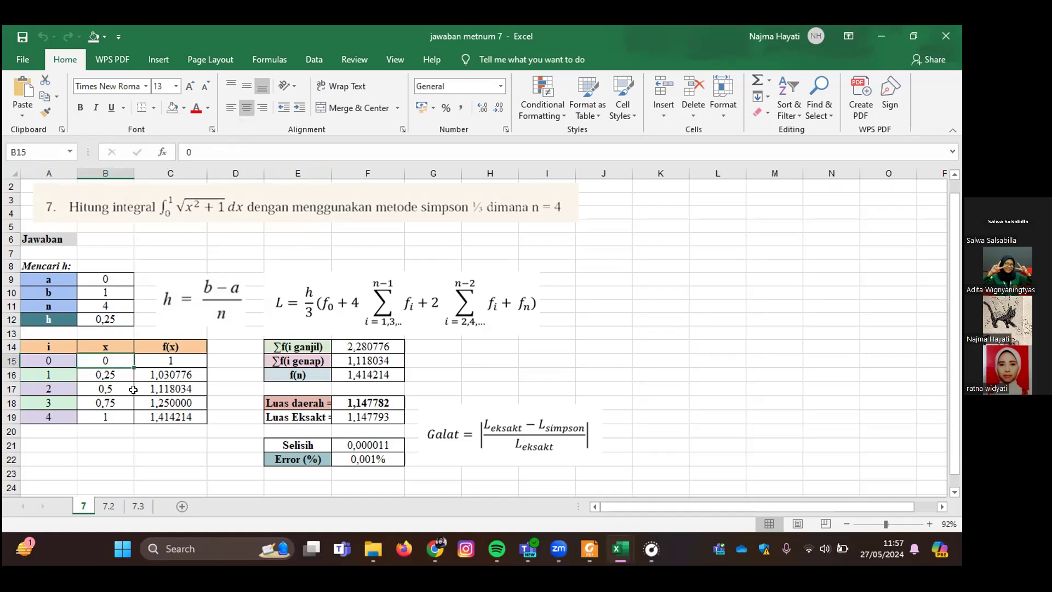
{"action": "left_click", "coordinate": [384, 341]}
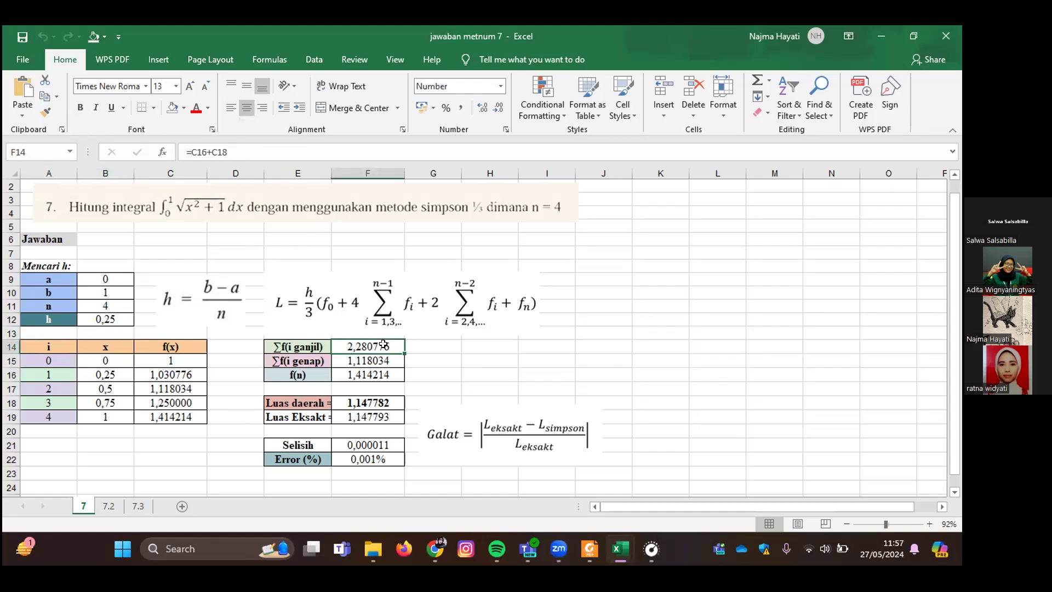
Trace the cells used by the ∑f(i ganjil) formula in F14 and the ∑f(i genap) formula in F15, and inspect the f(x) formula in C19
{"action": "left_click", "coordinate": [302, 154]}
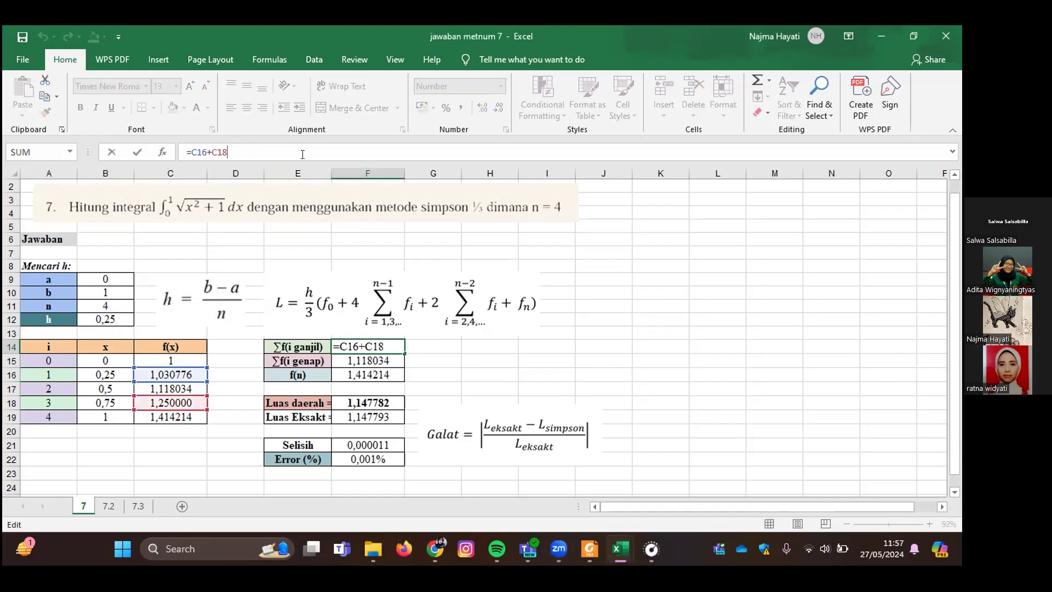
{"action": "key", "text": "Return"}
{"action": "left_click", "coordinate": [283, 148]}
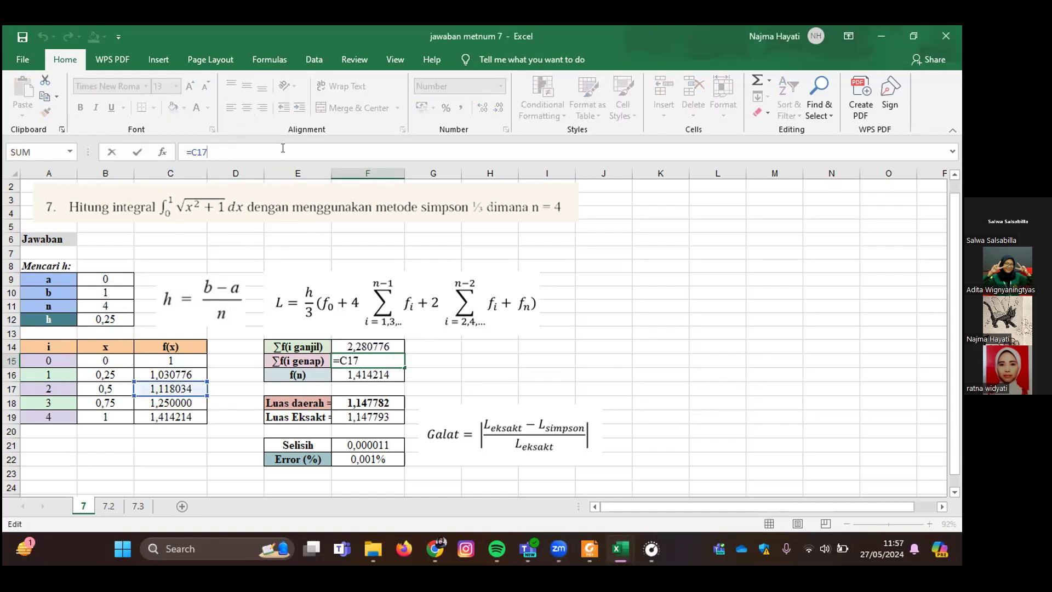
{"action": "key", "text": "Return"}
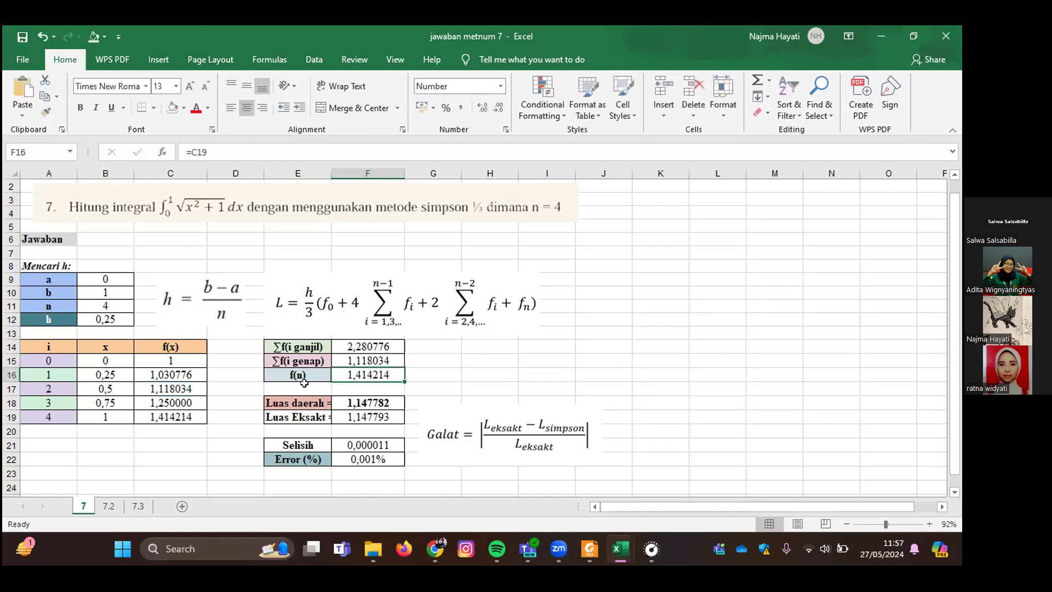
{"action": "left_click", "coordinate": [184, 418]}
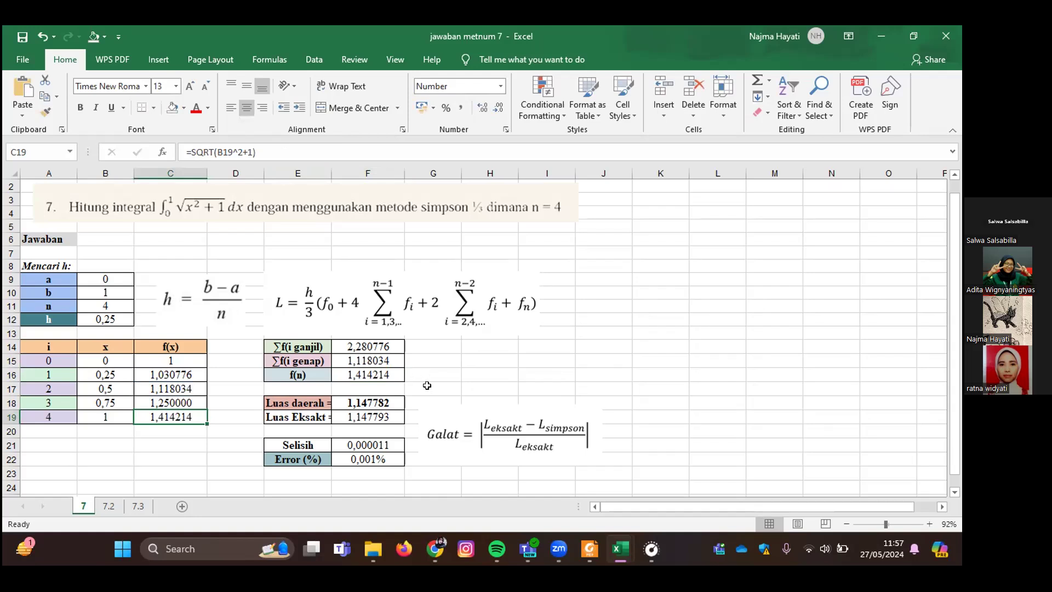
Inspect the Luas daerah formula in F18 and the Selisih formula in F21, and trace the cells used by the Error (%) formula in F22
{"action": "left_click", "coordinate": [384, 402]}
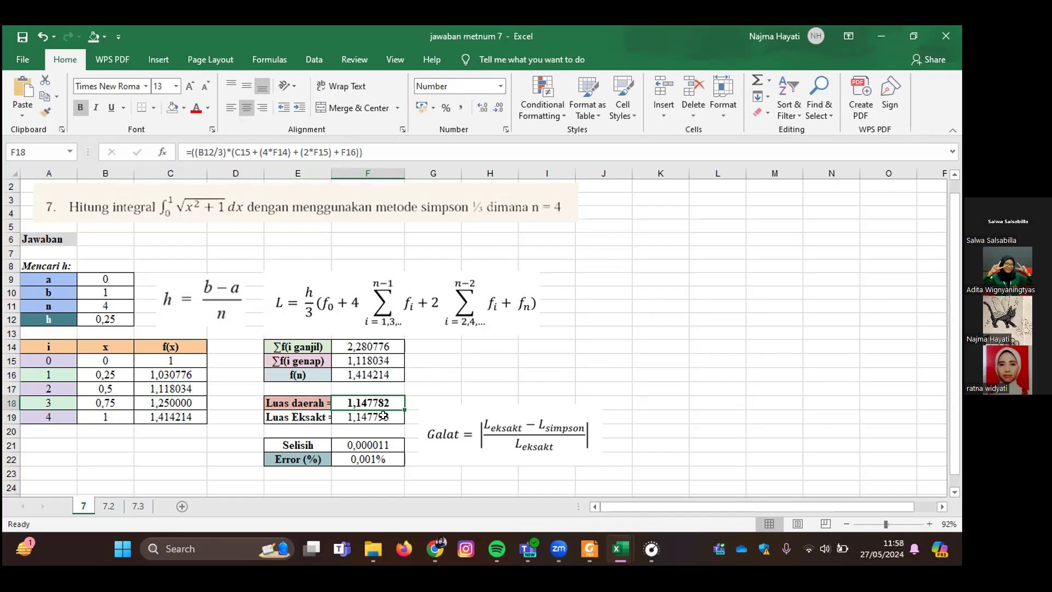
{"action": "left_click", "coordinate": [382, 445]}
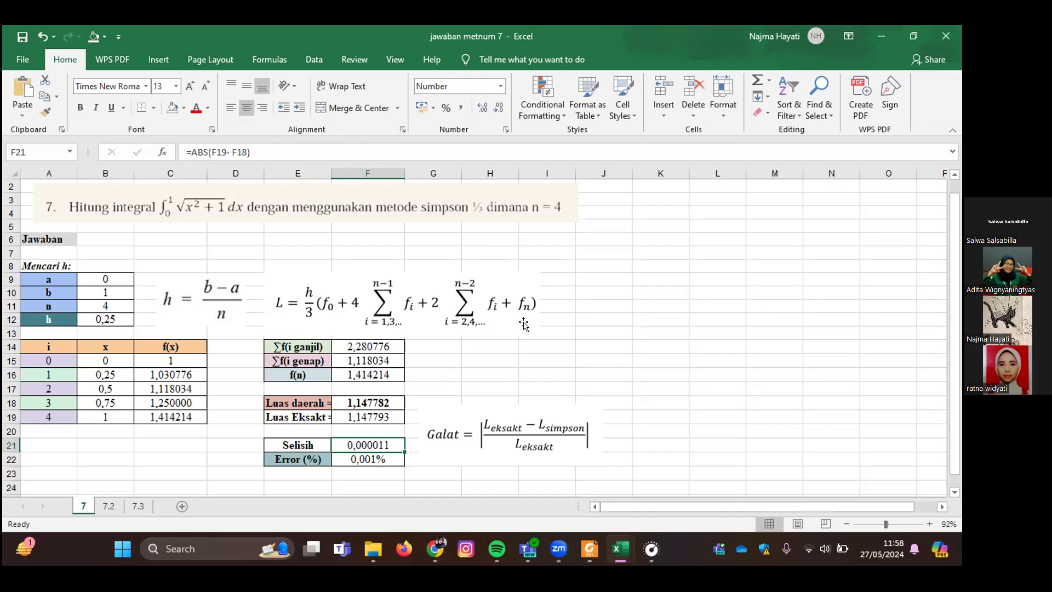
{"action": "left_click", "coordinate": [369, 459]}
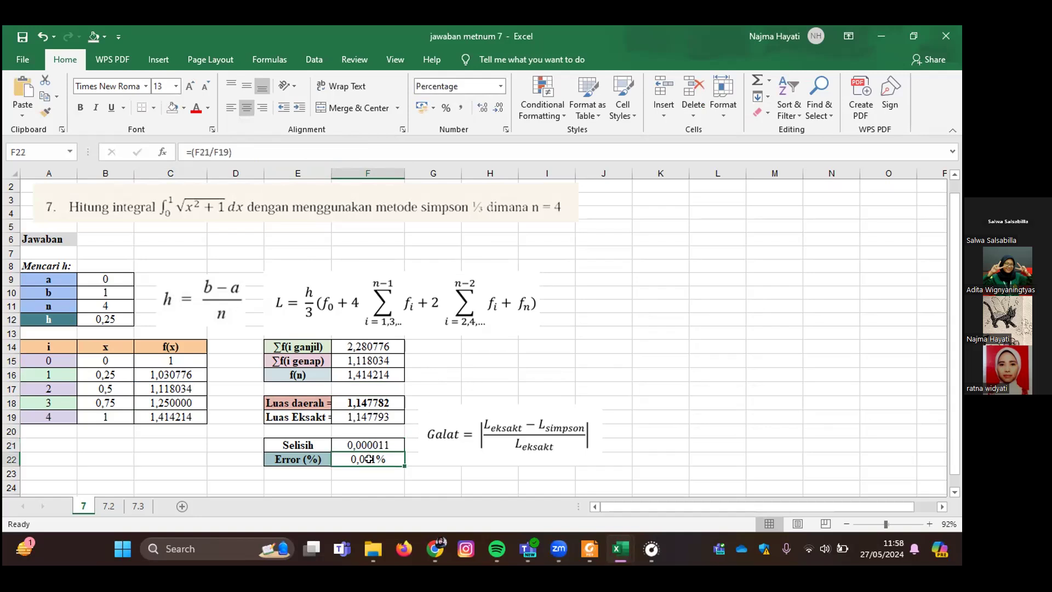
{"action": "left_click", "coordinate": [300, 149]}
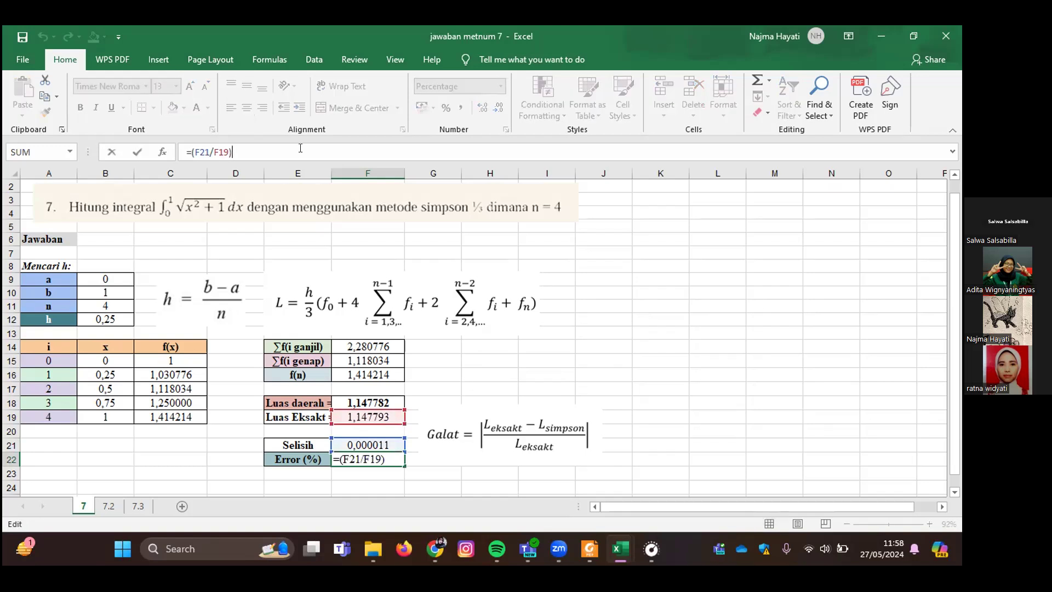
{"action": "key", "text": "Return"}
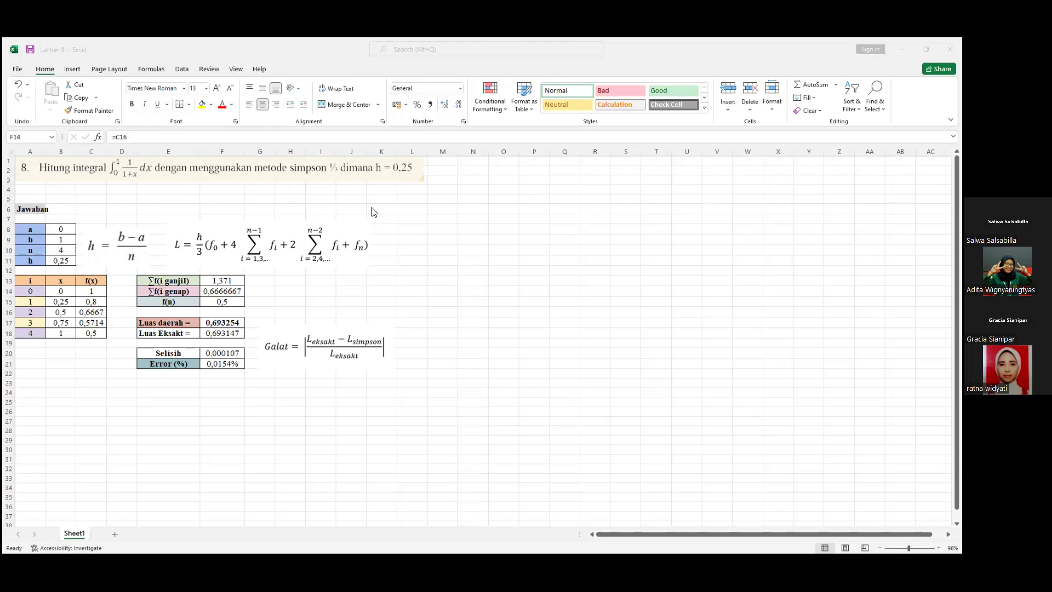
In the Latihan 8 workbook, inspect the limit and h inputs, the h formula picture and the first row's x and f(x) entries
{"action": "left_click", "coordinate": [59, 239]}
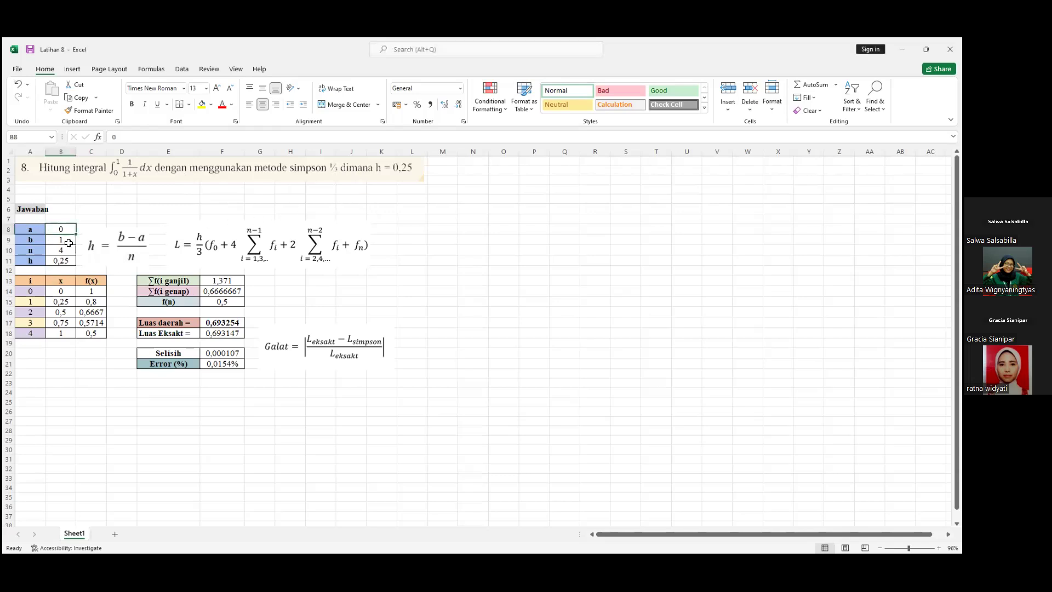
{"action": "left_click", "coordinate": [62, 262]}
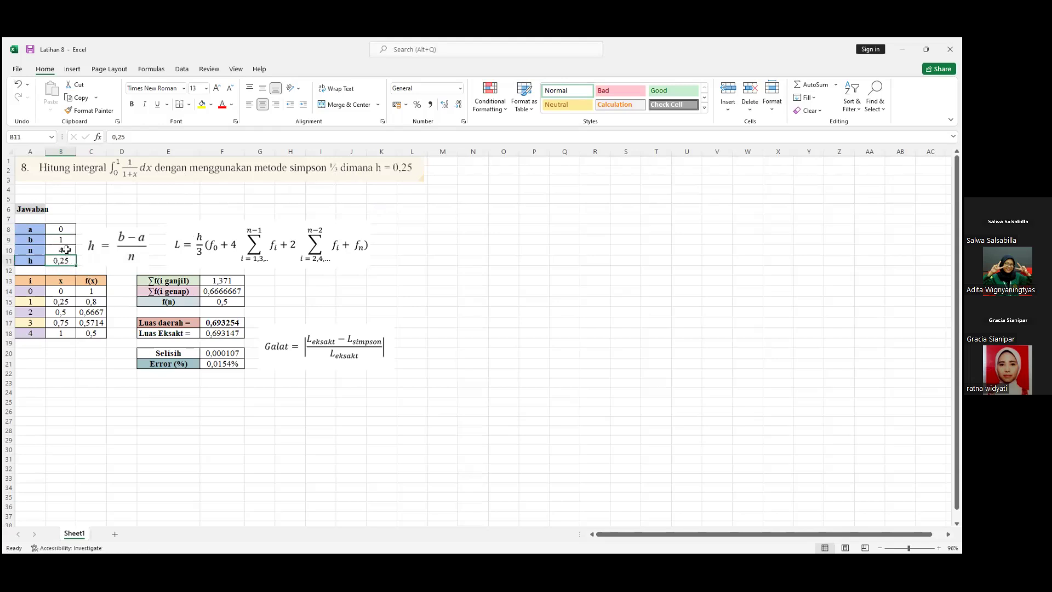
{"action": "left_click", "coordinate": [121, 241]}
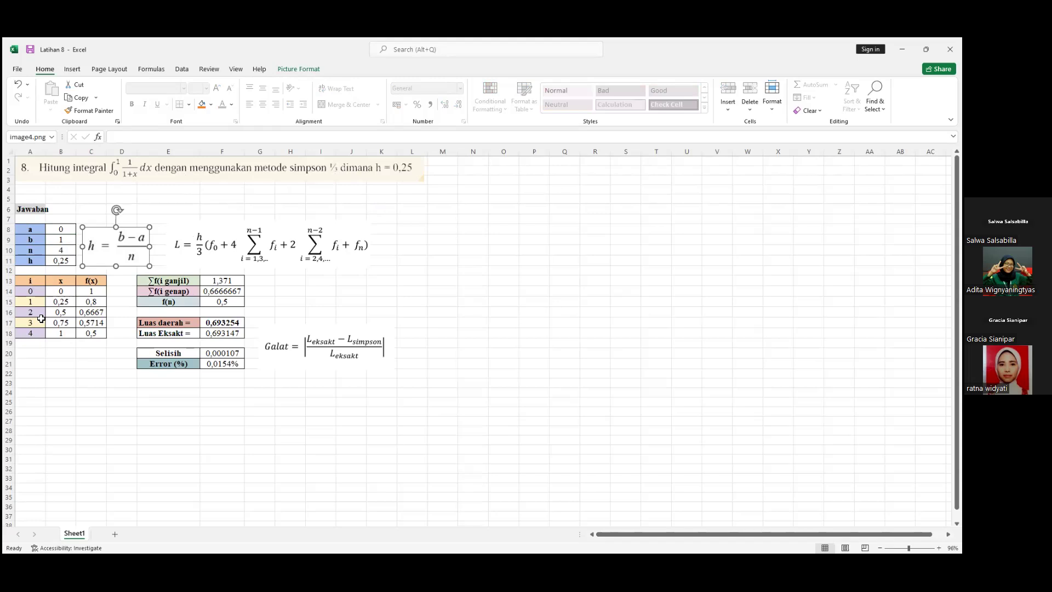
{"action": "left_click", "coordinate": [55, 291]}
{"action": "left_click", "coordinate": [99, 293]}
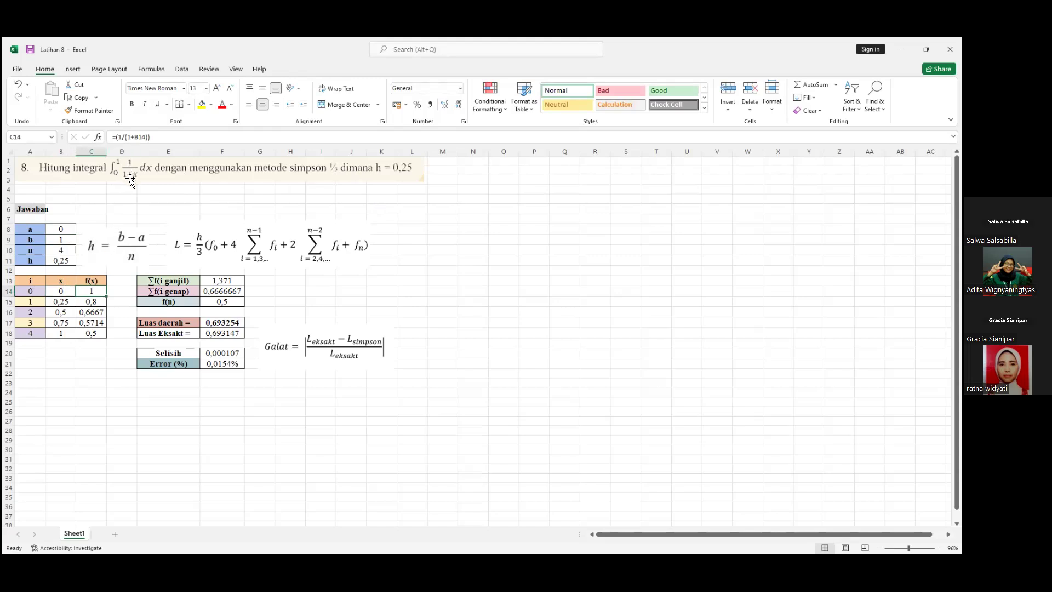
Inspect the x formula in B15 with its source cells B14 and B11, and the f(x) formula in C15
{"action": "left_click", "coordinate": [59, 301]}
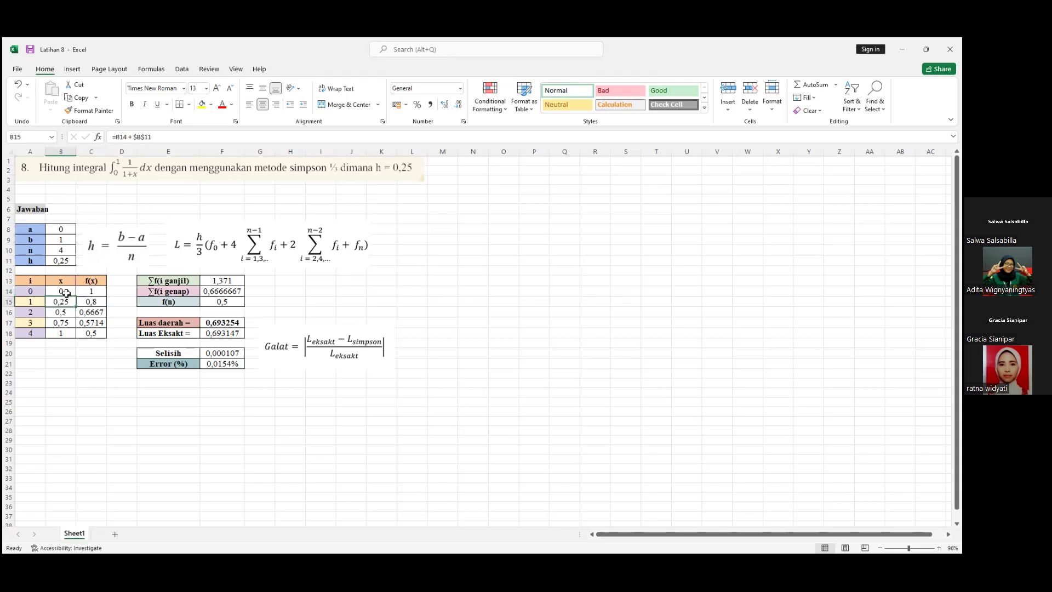
{"action": "left_click", "coordinate": [65, 293]}
{"action": "left_click", "coordinate": [62, 263]}
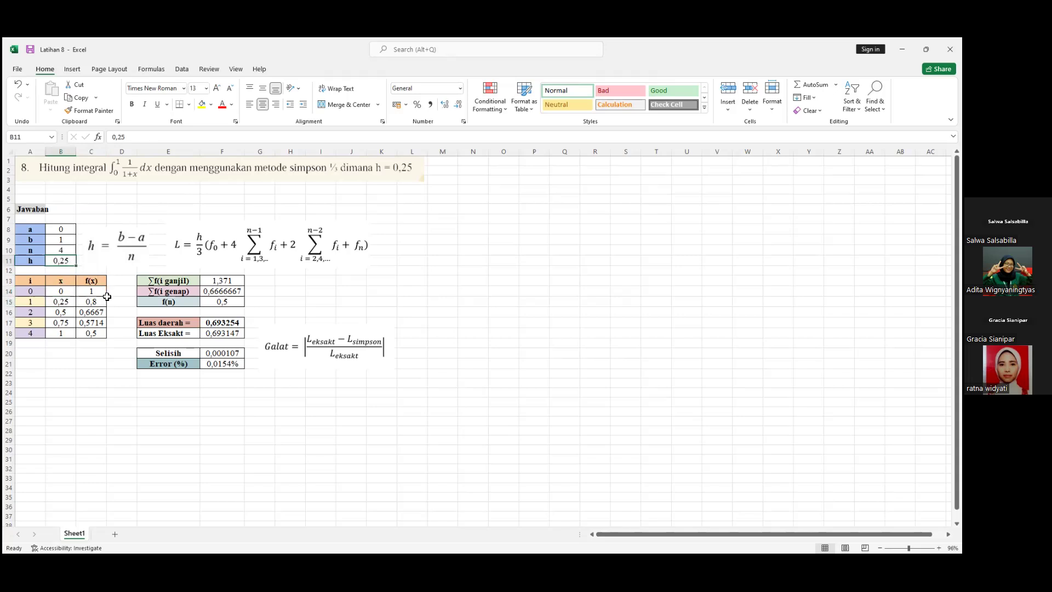
{"action": "left_click", "coordinate": [67, 306]}
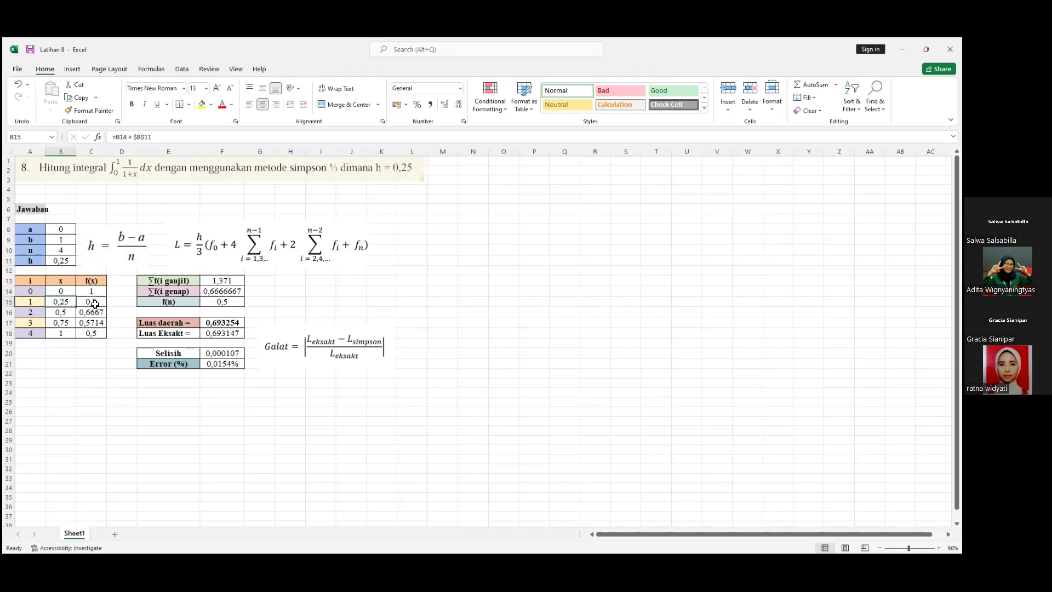
{"action": "left_click", "coordinate": [97, 303]}
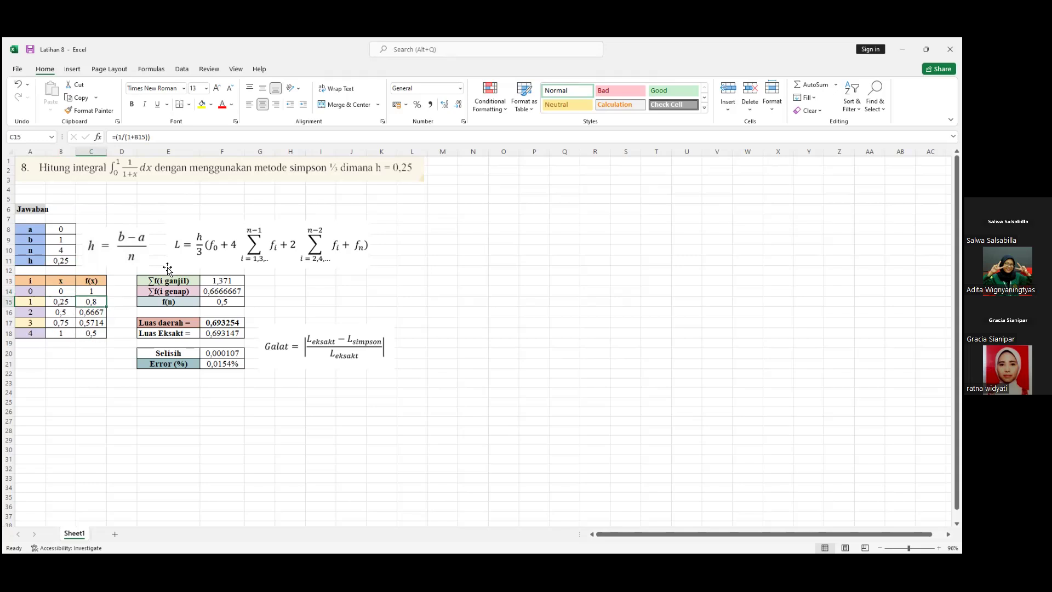
Inspect the odd-index sum formula in F13, the even-index sum reference in F14 and the last f(x) value in C18
{"action": "left_click", "coordinate": [227, 280]}
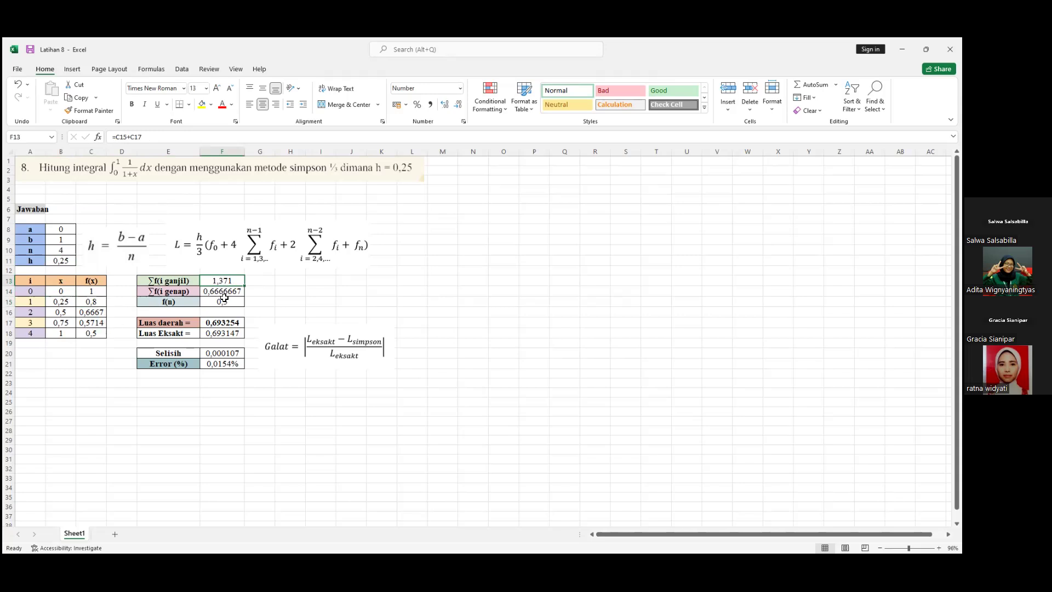
{"action": "left_click", "coordinate": [237, 292]}
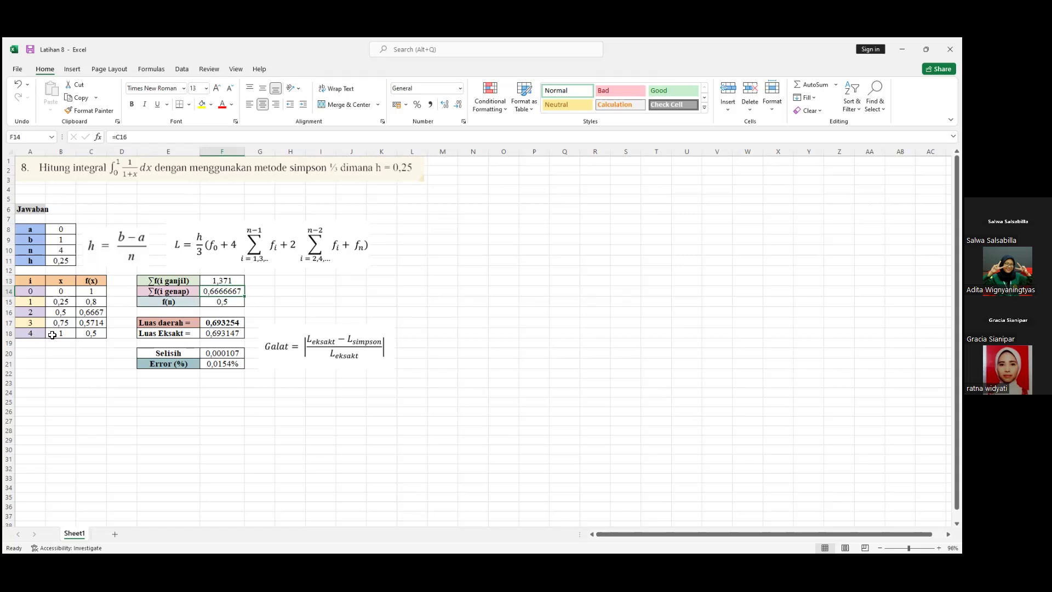
{"action": "left_click", "coordinate": [91, 334]}
Compare the Luas daerah formula in F17 with the Simpson's 1/3 formula picture
{"action": "left_click", "coordinate": [225, 323]}
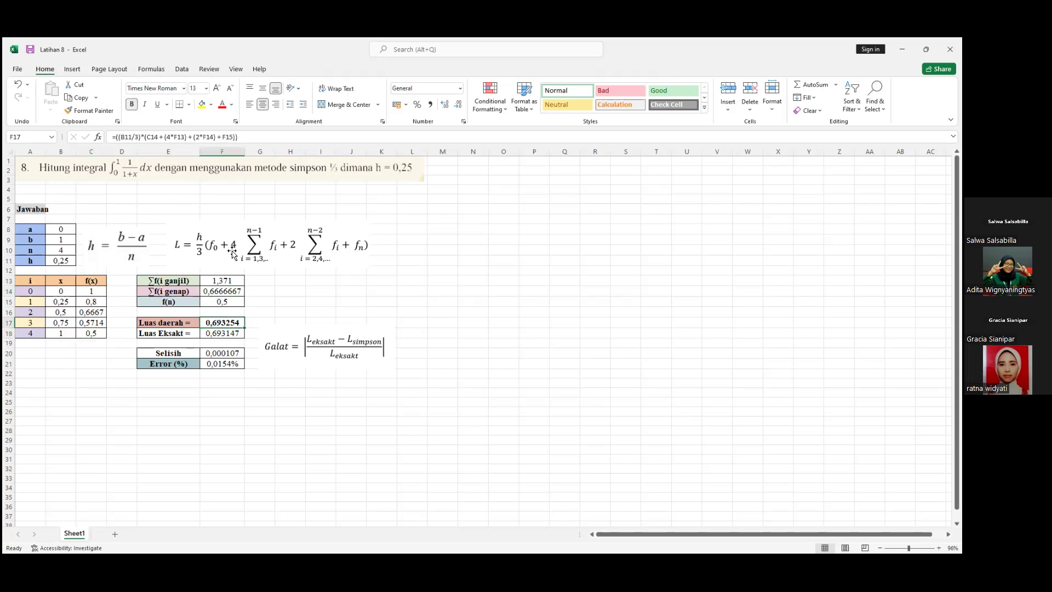
{"action": "left_click", "coordinate": [208, 251]}
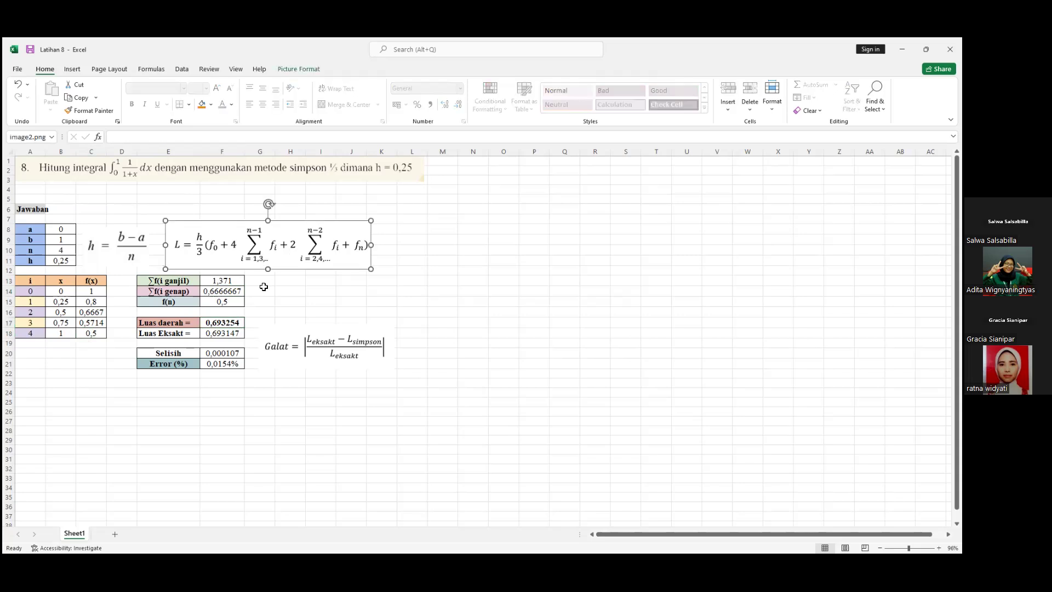
{"action": "left_click", "coordinate": [230, 326]}
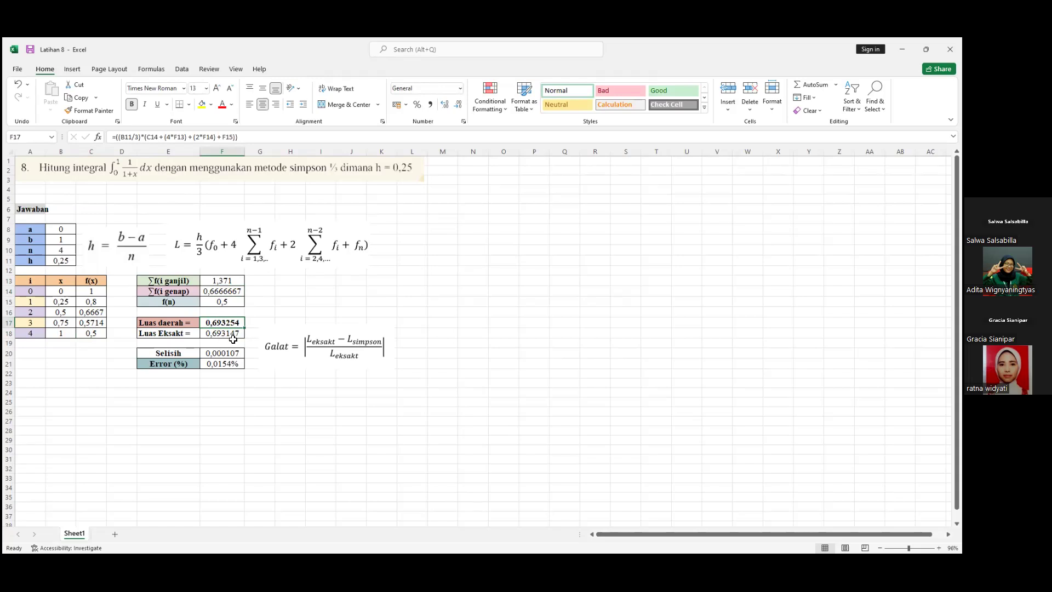
Trace the cells used by the Selisih formula in F20 and the Error (%) formula in F21
{"action": "left_click", "coordinate": [233, 354]}
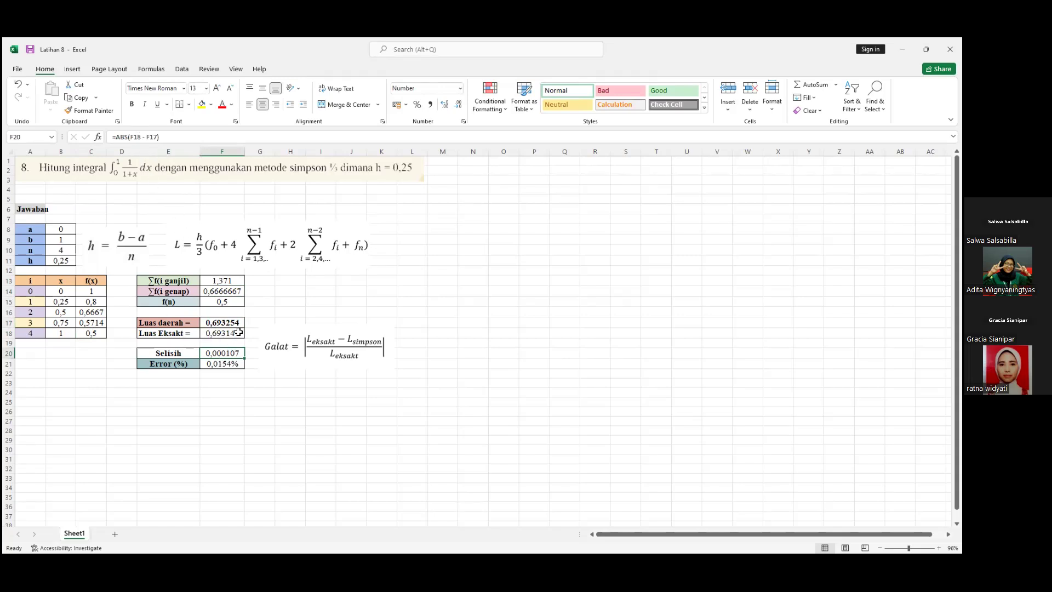
{"action": "left_click", "coordinate": [140, 137]}
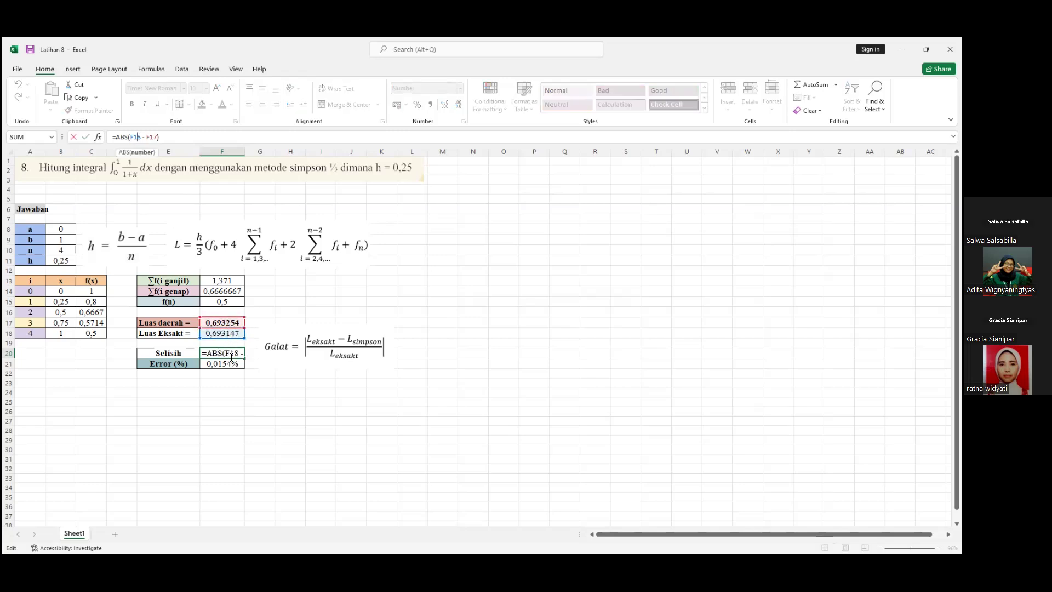
{"action": "key", "text": "Return"}
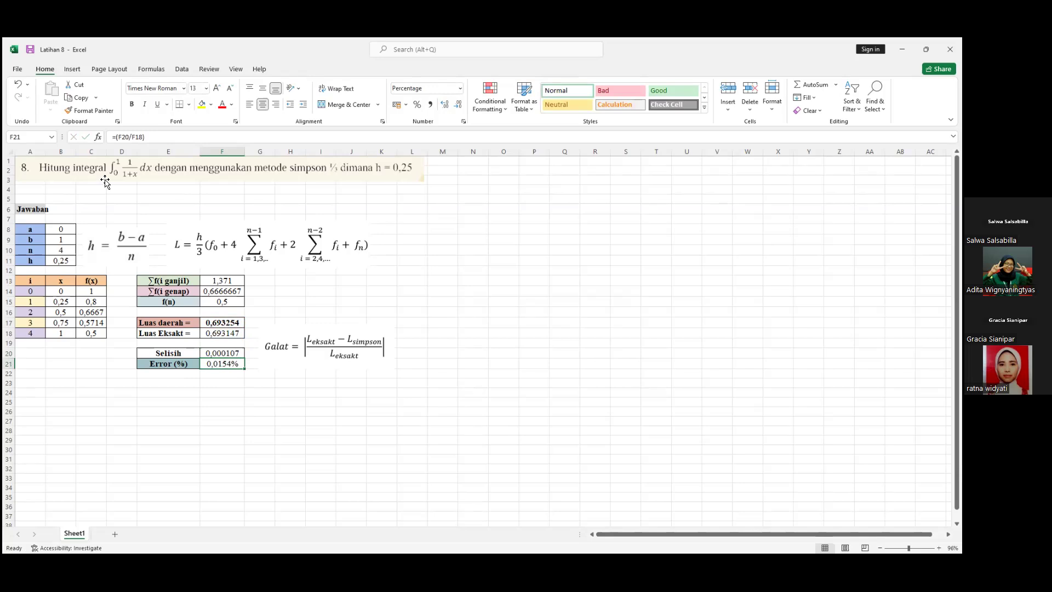
{"action": "left_click", "coordinate": [123, 137]}
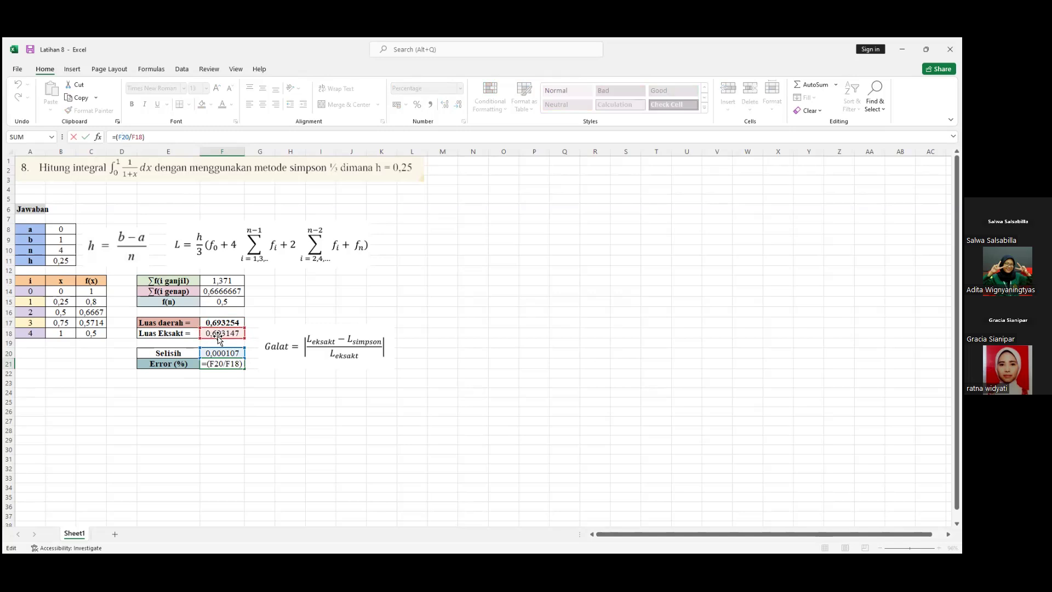
{"action": "left_click", "coordinate": [227, 377]}
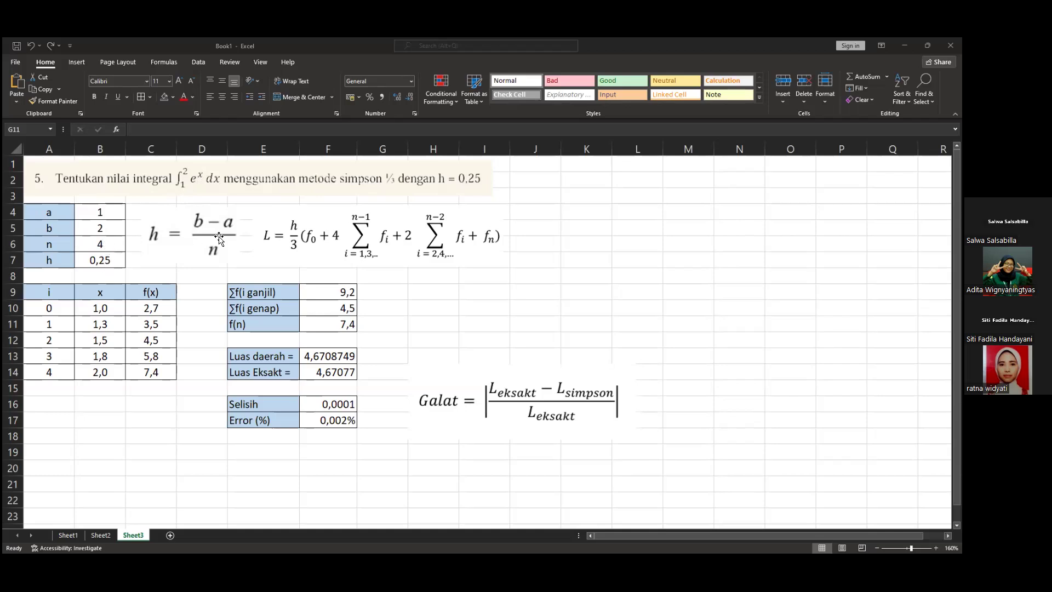
In Book1, inspect the n formula in B6, the first x entry in B10 and the x formula in B11
{"action": "left_click", "coordinate": [105, 238]}
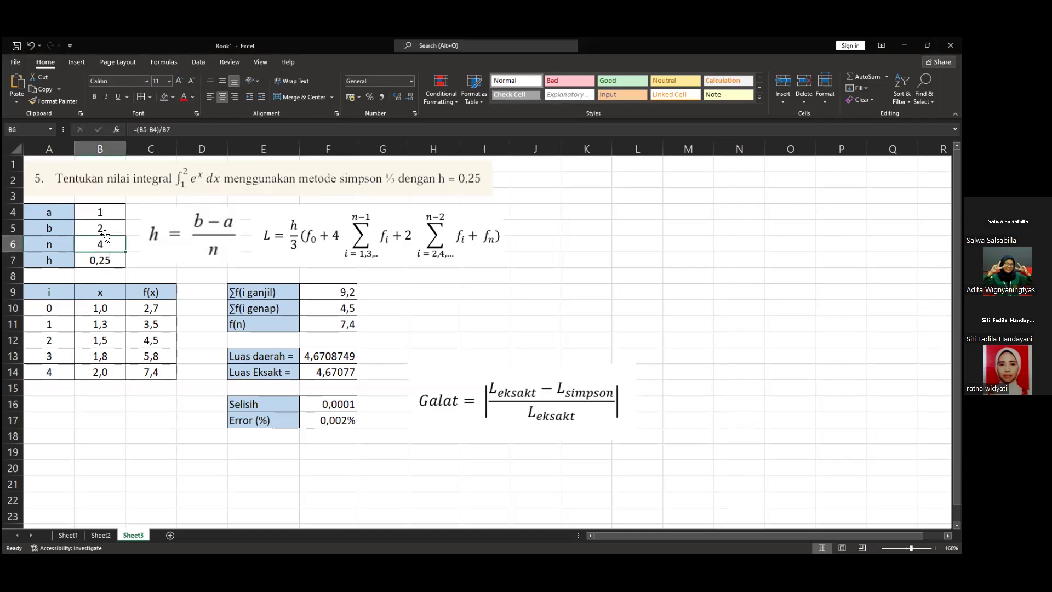
{"action": "left_click", "coordinate": [112, 311]}
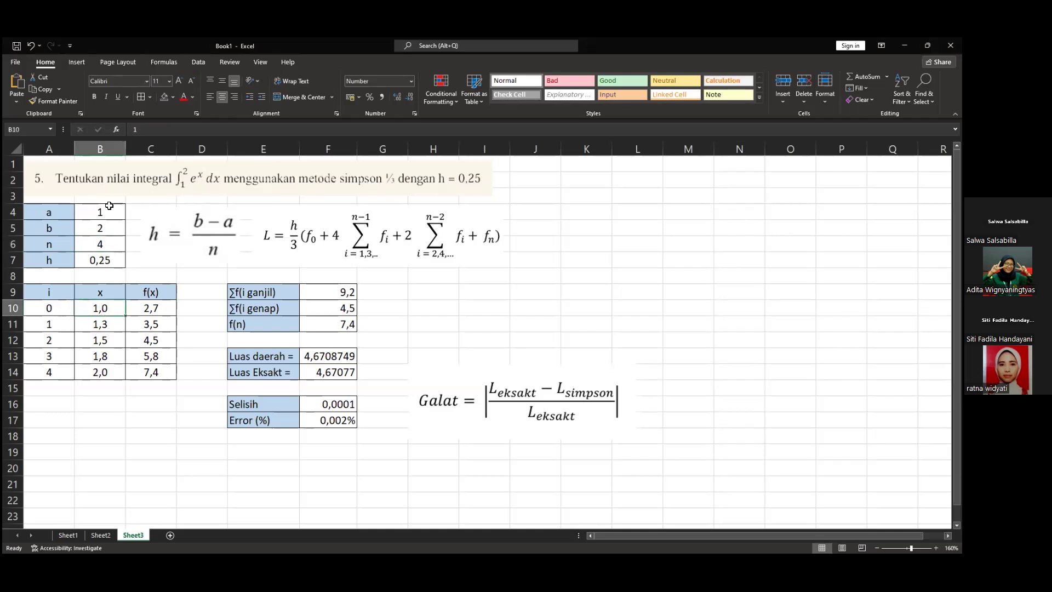
{"action": "left_click", "coordinate": [110, 324]}
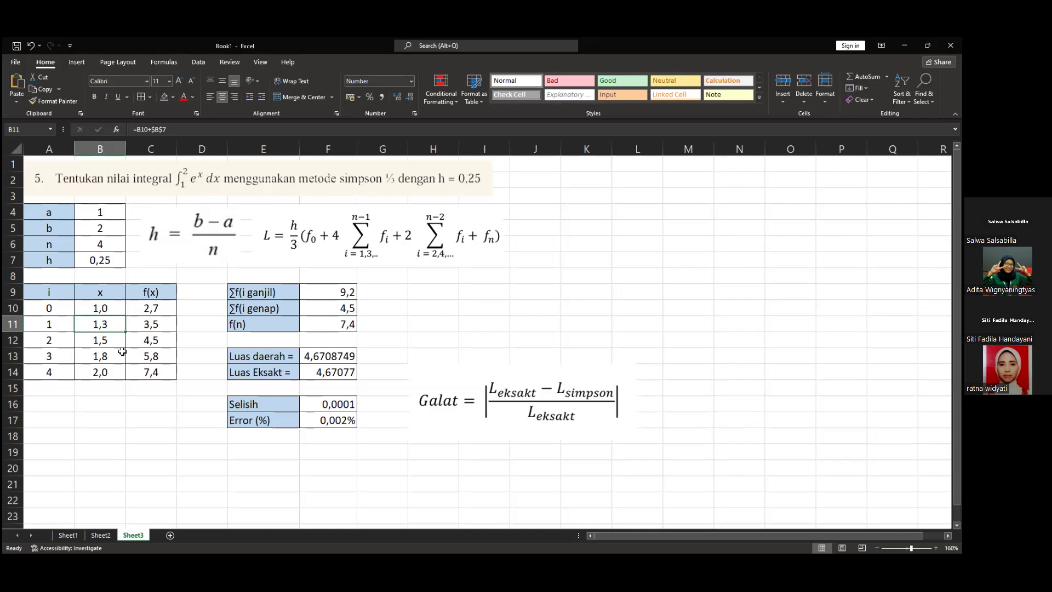
Inspect the EXP formula for f(x) in C10 and trace the x cell it uses
{"action": "key", "text": "Up"}
{"action": "key", "text": "Right"}
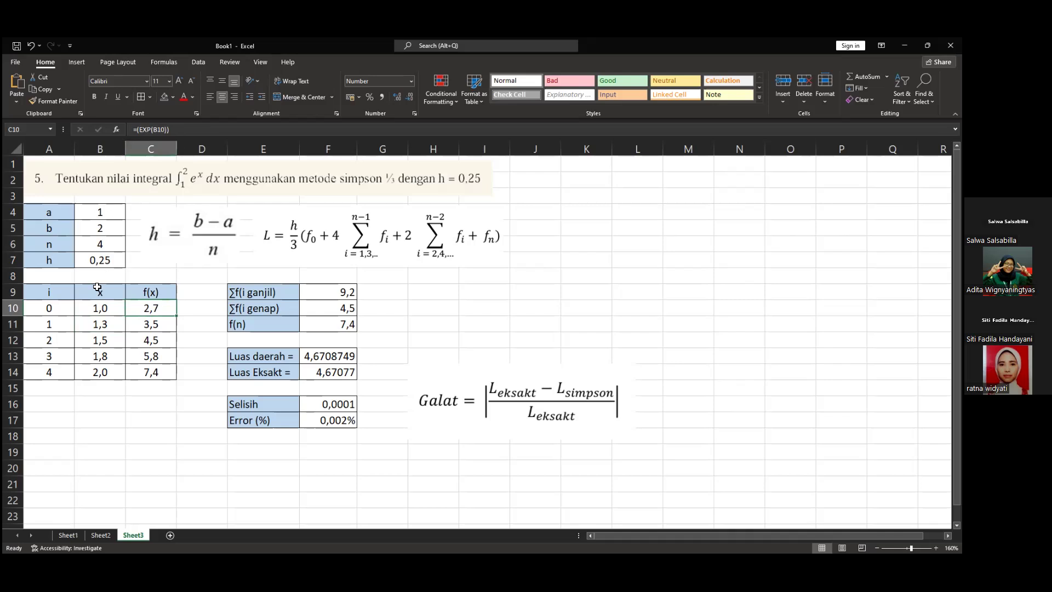
{"action": "key", "text": "F2"}
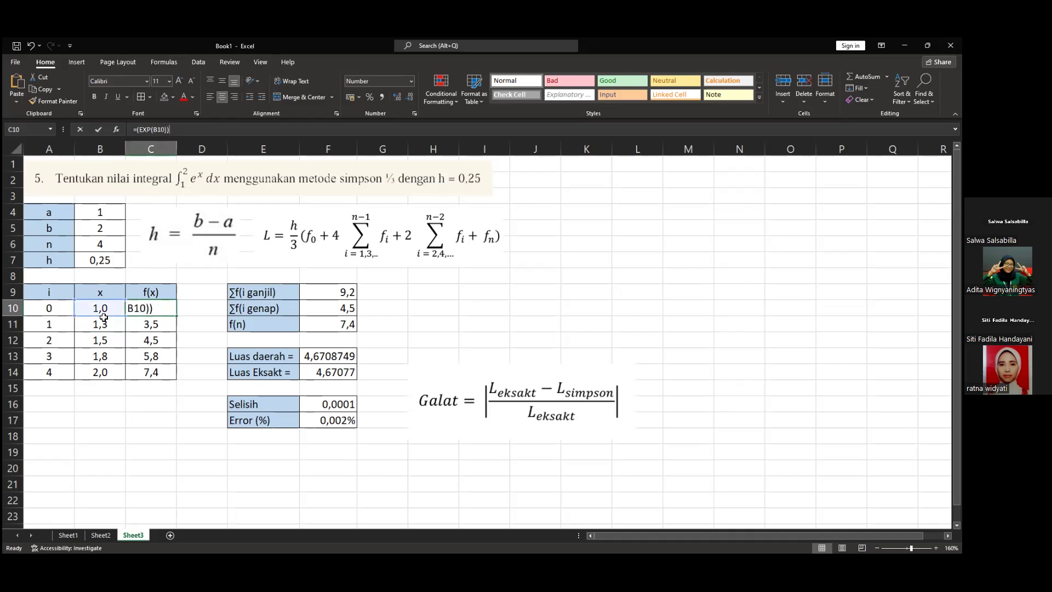
{"action": "key", "text": "F2"}
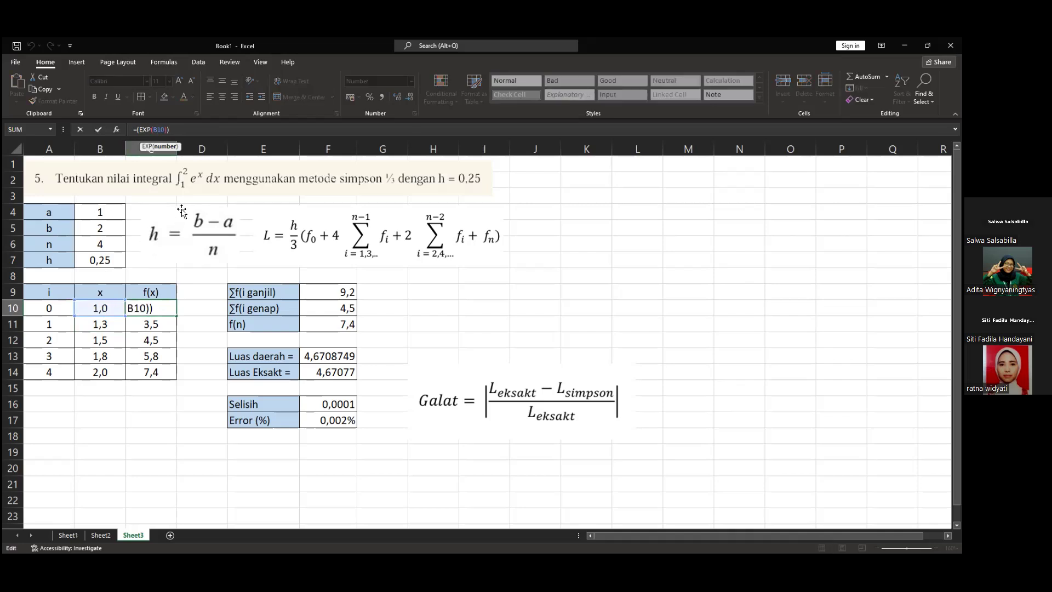
{"action": "key", "text": "Tab"}
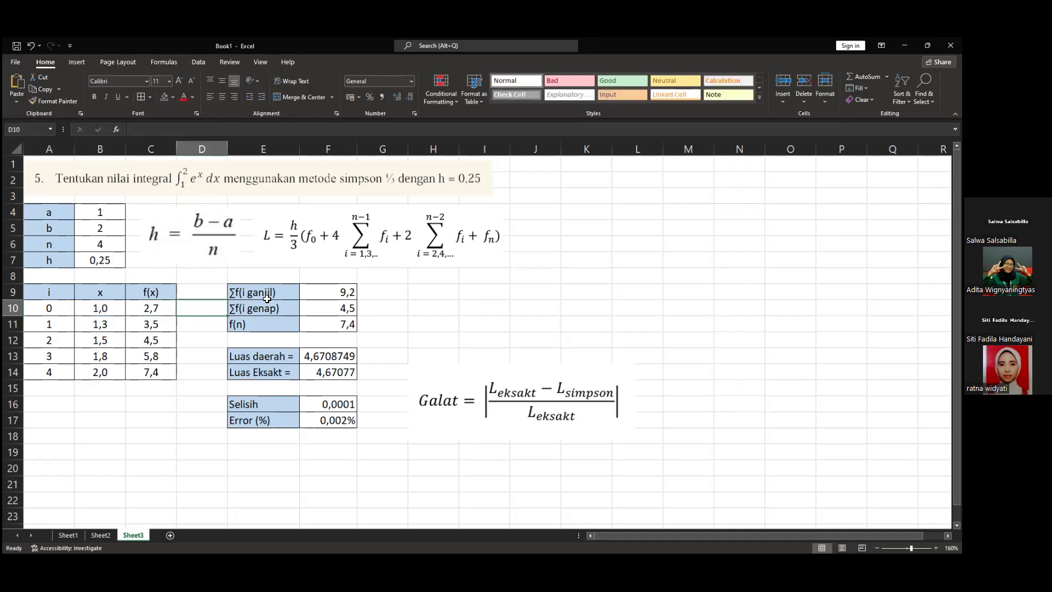
Trace the f(x) cells added by the ∑f(i ganjil) formula in F9
{"action": "left_click", "coordinate": [323, 296]}
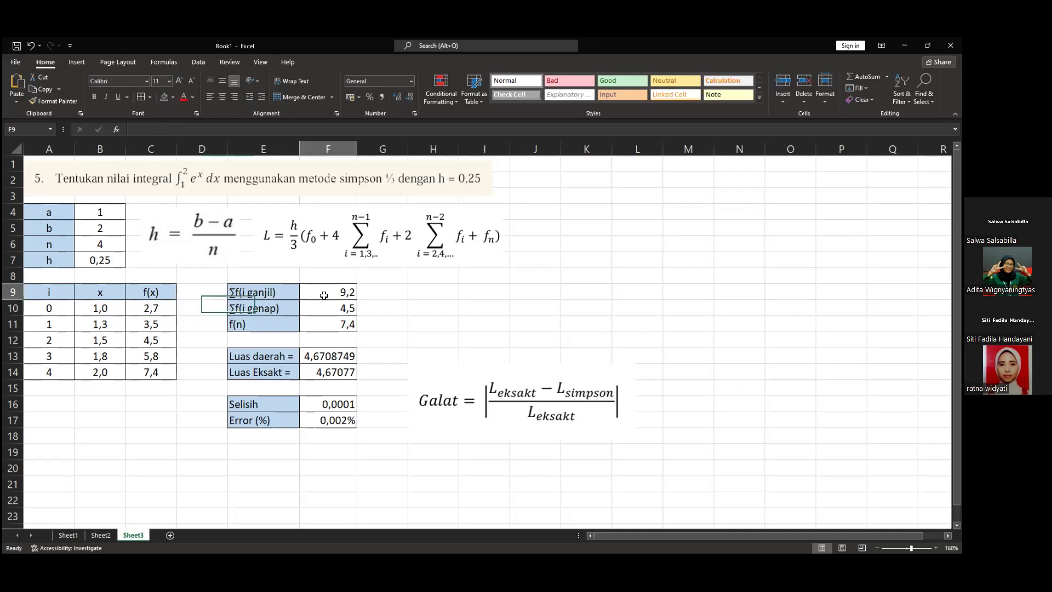
{"action": "double_click", "coordinate": [349, 296]}
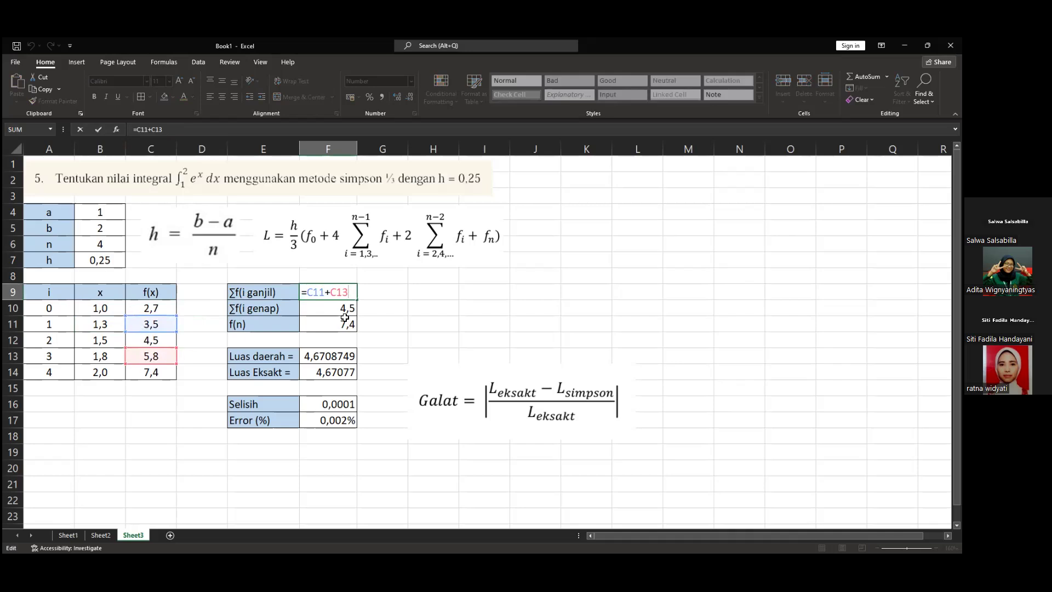
{"action": "key", "text": "Tab"}
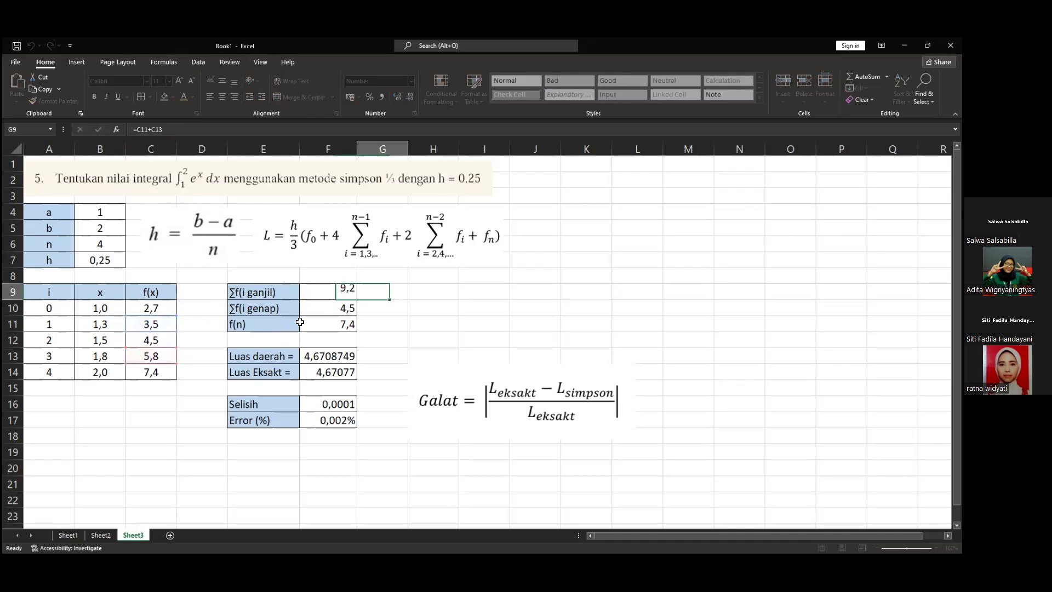
Trace the cell used by the ∑f(i genap) formula in F10 and inspect the f(n) formula in F11
{"action": "left_click", "coordinate": [316, 310]}
{"action": "type", "text": "=("}
{"action": "left_click", "coordinate": [137, 340]}
{"action": "type", "text": ")"}
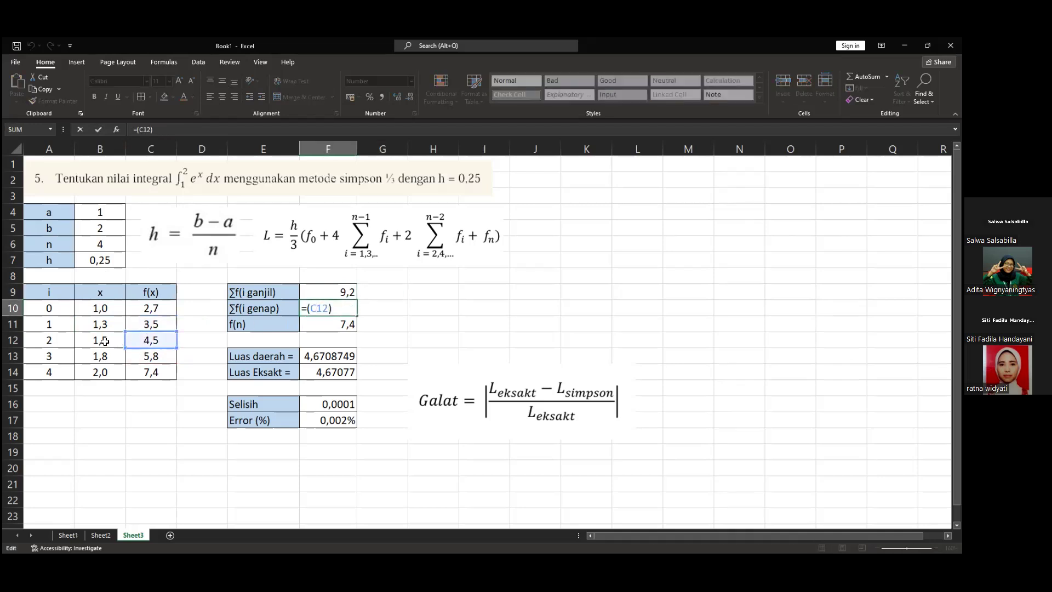
{"action": "left_click", "coordinate": [341, 327]}
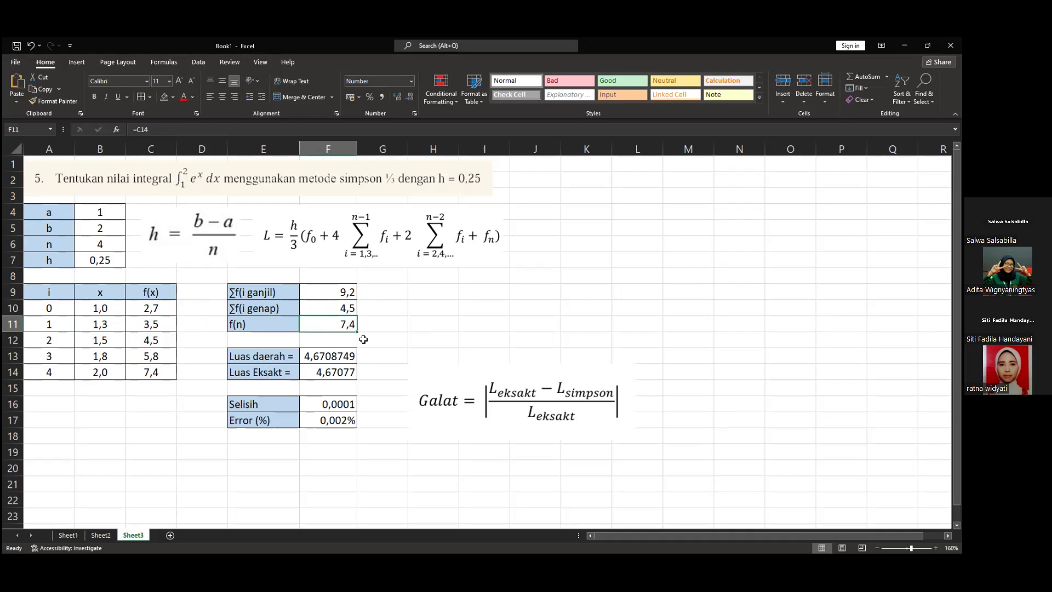
Inspect the Luas Eksakt entry in F14 and trace the cells used by the Selisih ABS formula in F16
{"action": "left_click", "coordinate": [345, 375]}
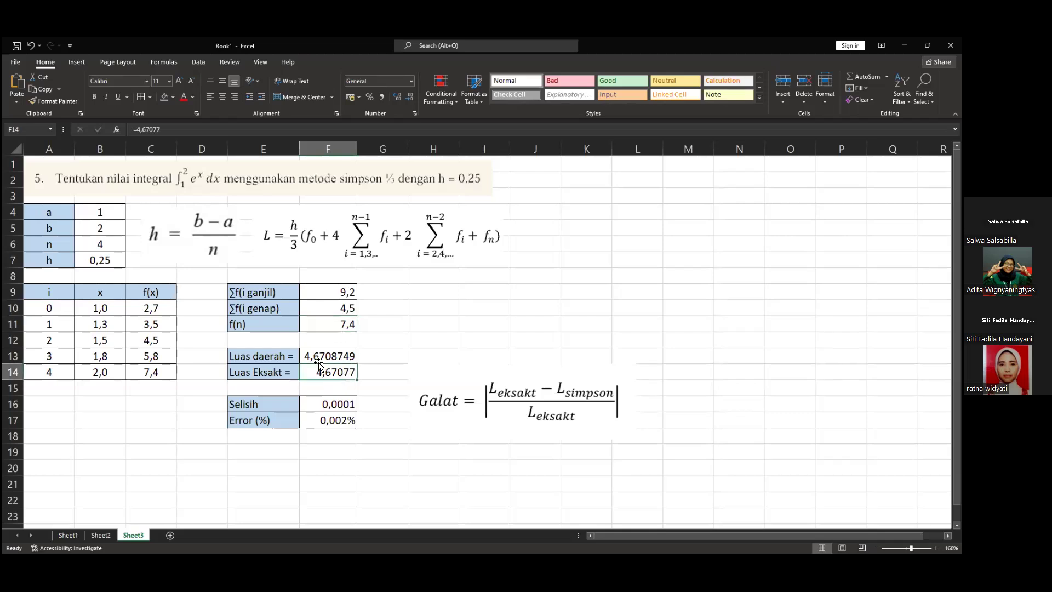
{"action": "left_click", "coordinate": [345, 405]}
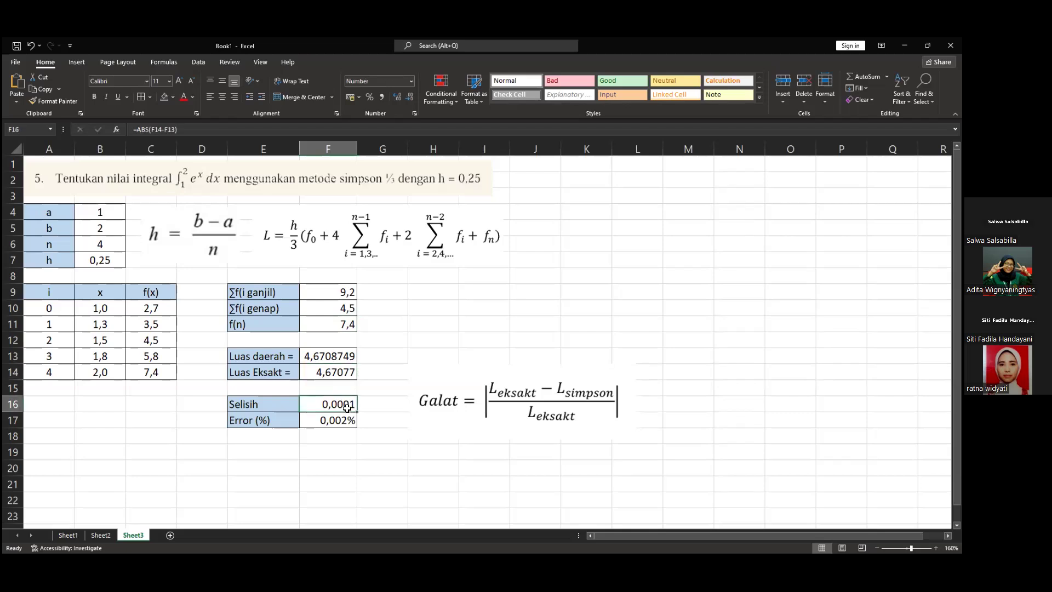
{"action": "left_click", "coordinate": [162, 127]}
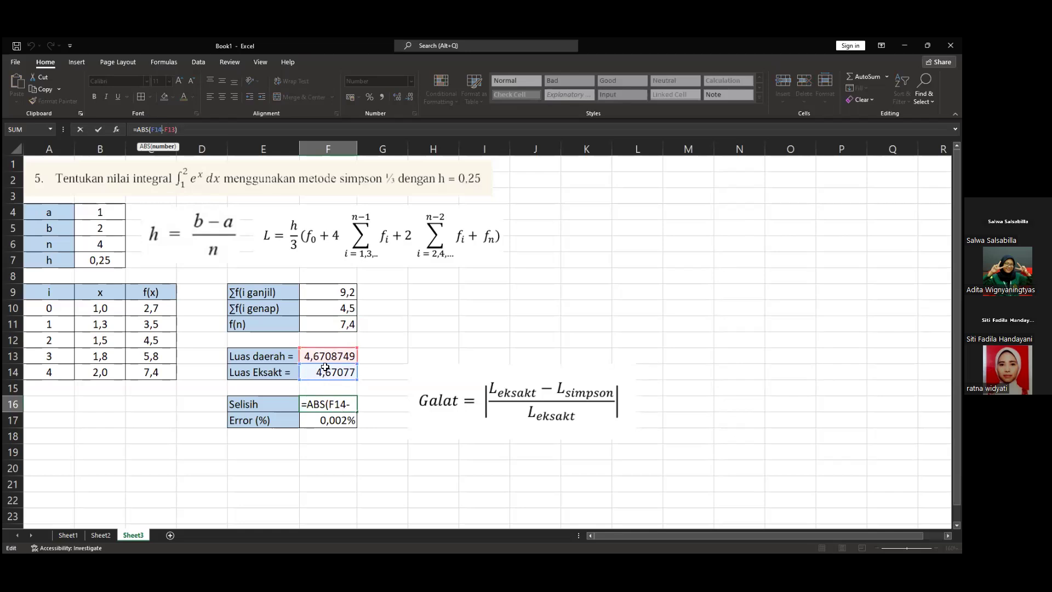
{"action": "key", "text": "Tab"}
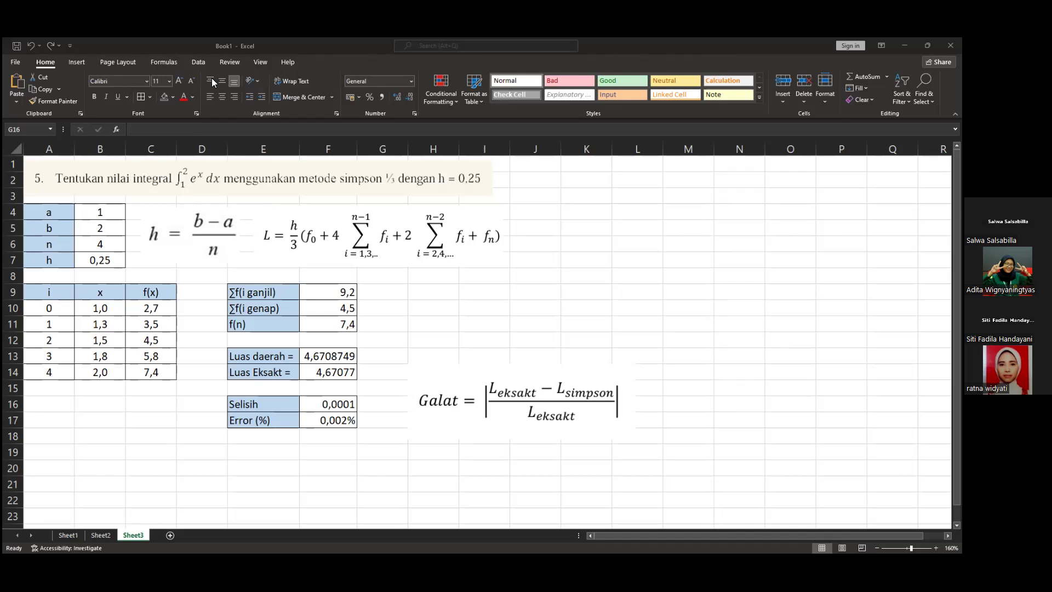
{"action": "left_click", "coordinate": [249, 99]}
{"action": "key", "text": "Up"}
{"action": "key", "text": "Up"}
{"action": "key", "text": "Up"}
{"action": "key", "text": "Up"}
{"action": "key", "text": "Up"}
{"action": "key", "text": "Up"}
{"action": "key", "text": "Up"}
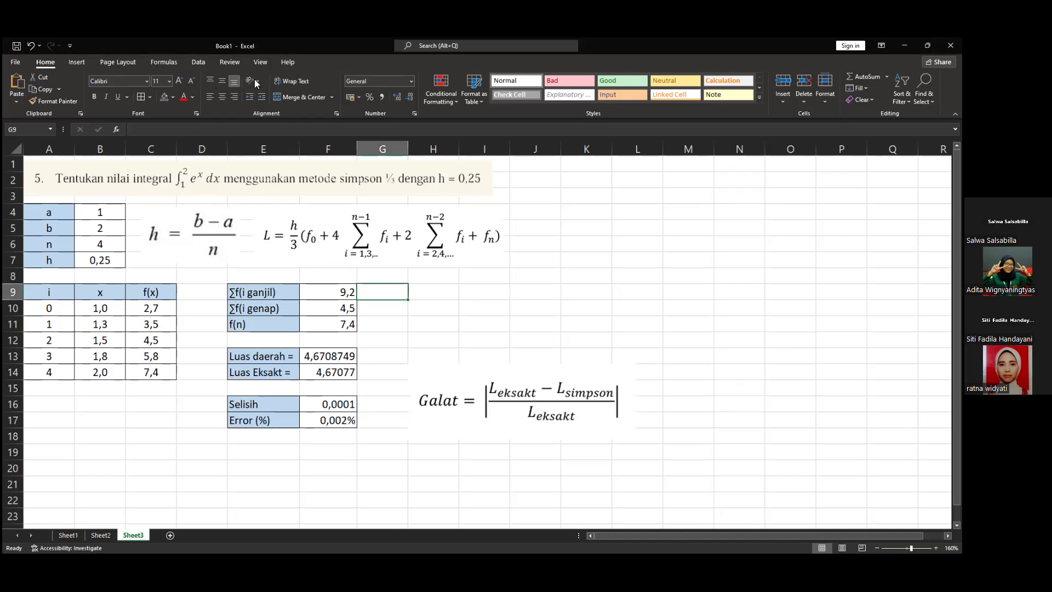
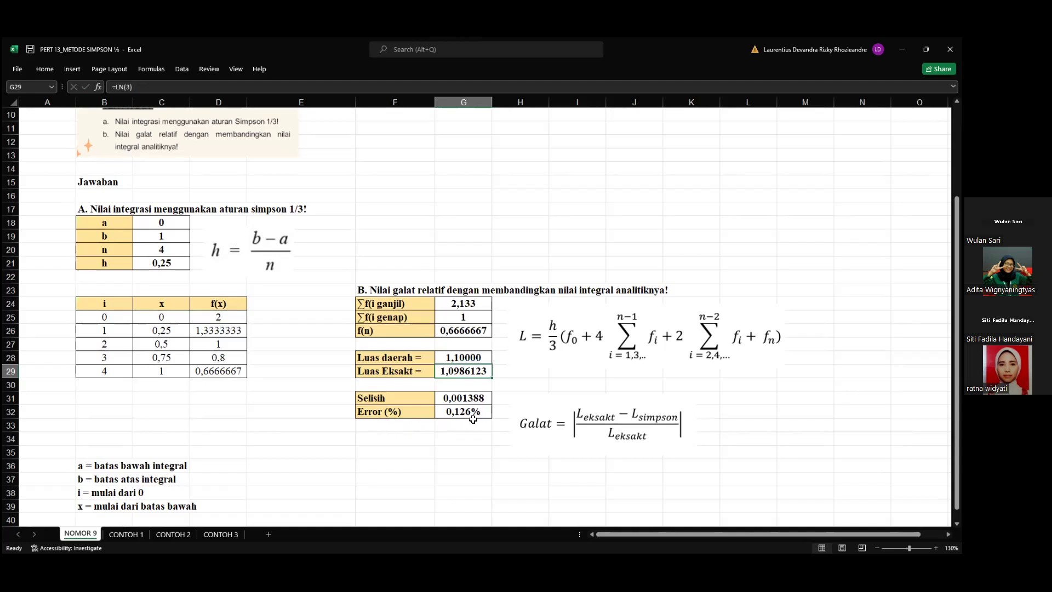
In the PERT 13_METODE SIMPSON ⅓ workbook, review the question 9 statement and its worked answer on the NOMOR 9 sheet
{"action": "left_click", "coordinate": [480, 437]}
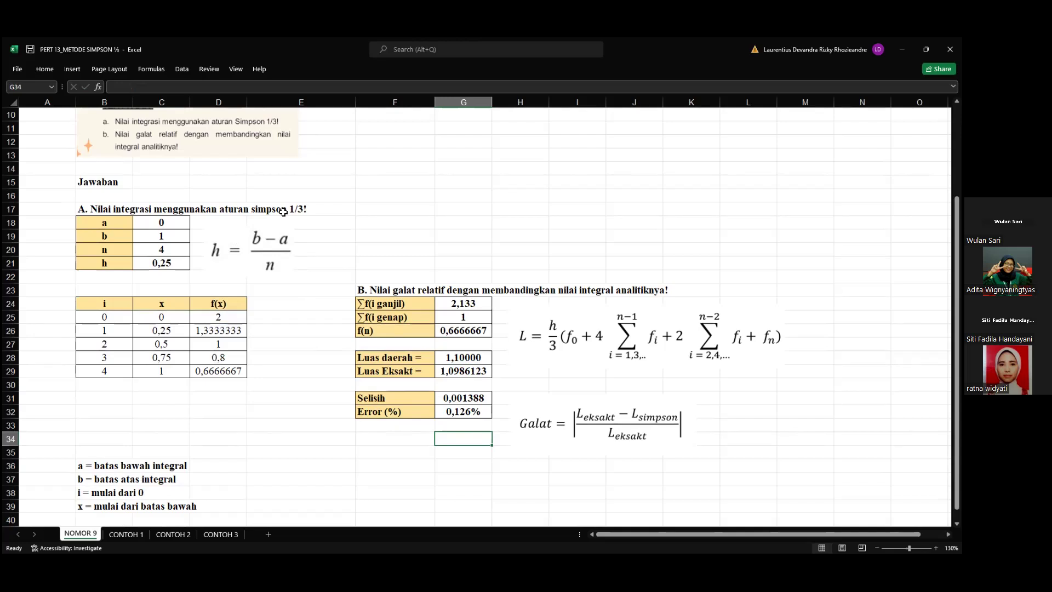
{"action": "scroll", "coordinate": [283, 213], "scroll_direction": "up", "scroll_amount": 3}
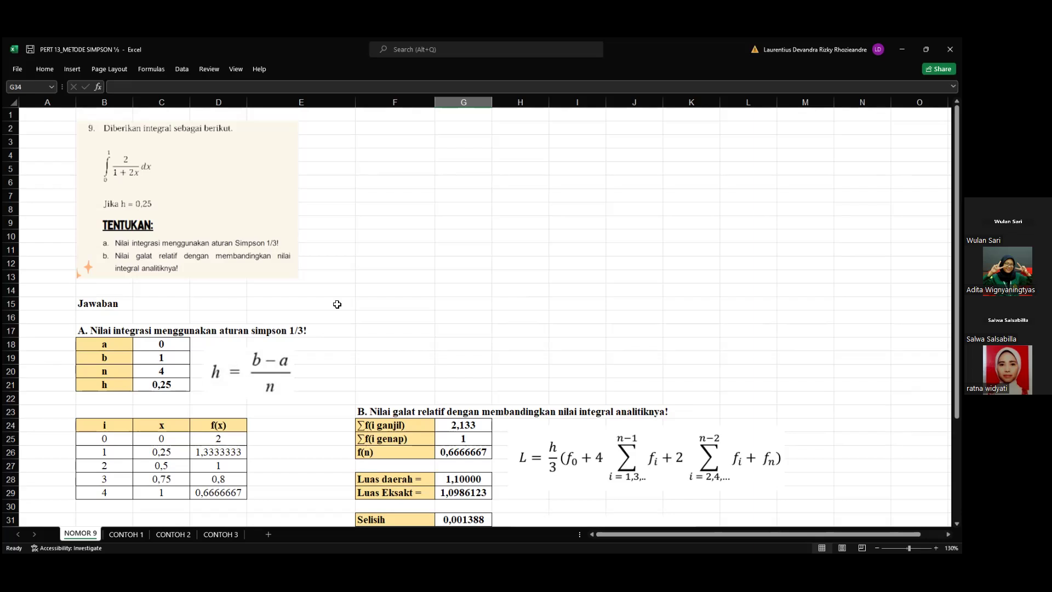
{"action": "scroll", "coordinate": [337, 304], "scroll_direction": "down", "scroll_amount": 2}
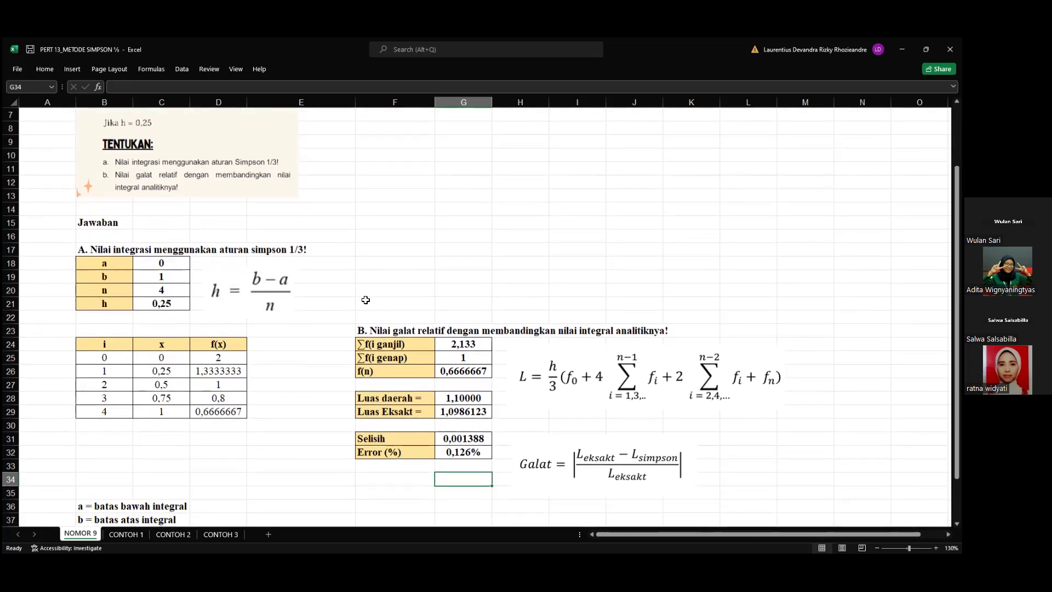